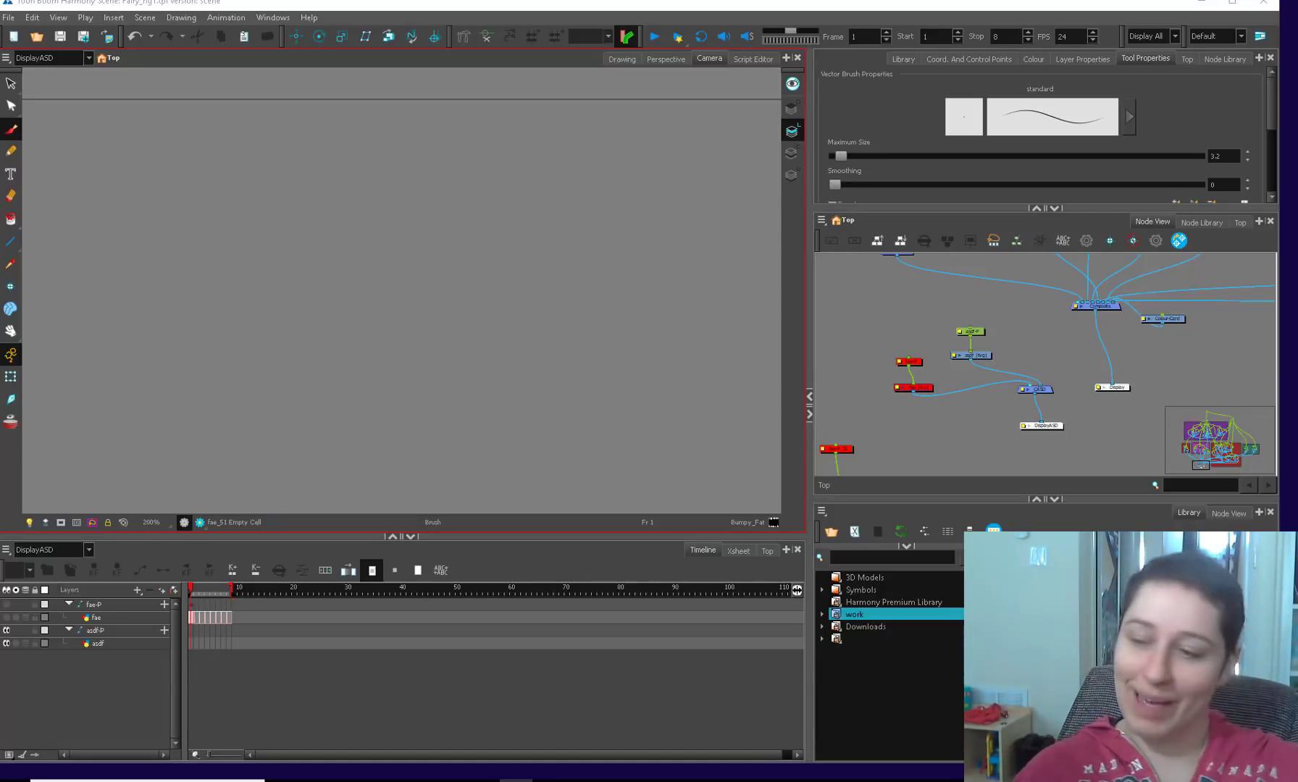
- Move the asdf peg, drawing, composite and display nodes closer together in the node network and rename the peg and drawing to ruff
click(916, 336)
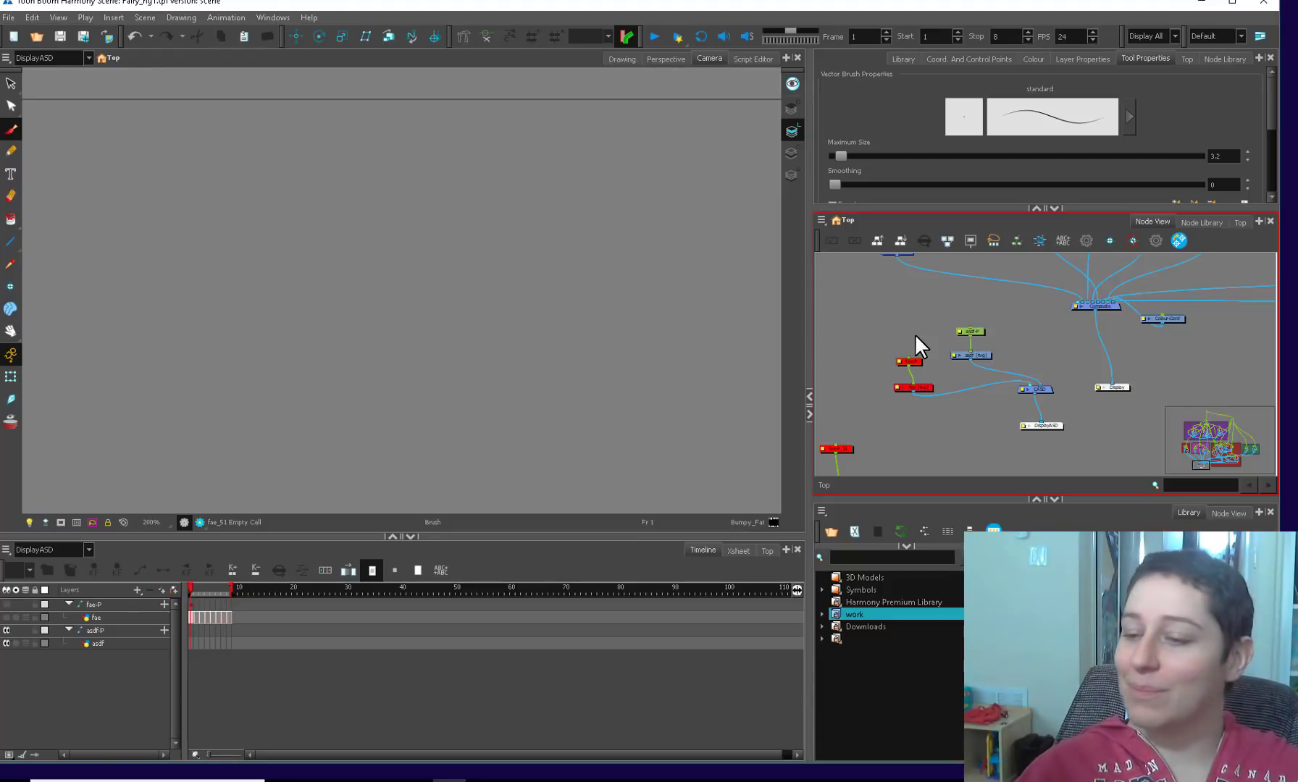
drag(974, 353, 990, 360)
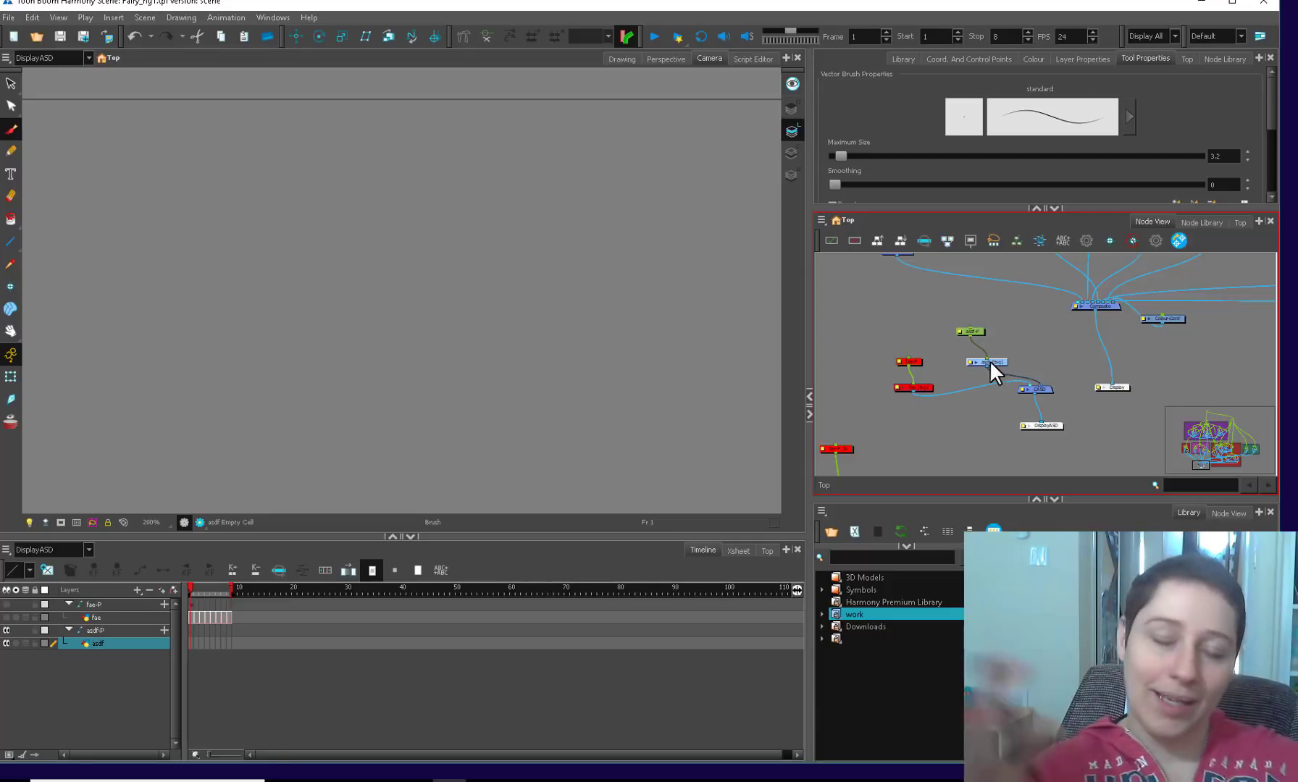
drag(986, 362, 994, 360)
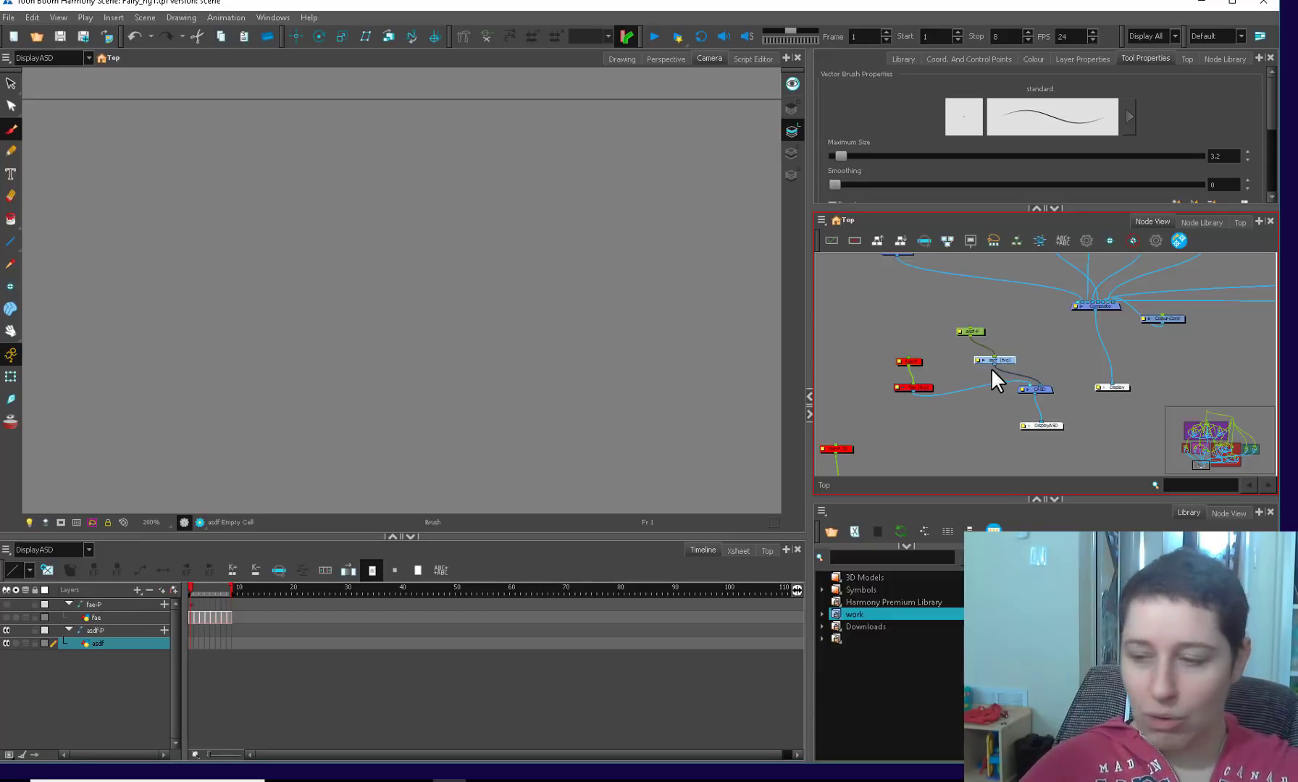
drag(1037, 389, 999, 403)
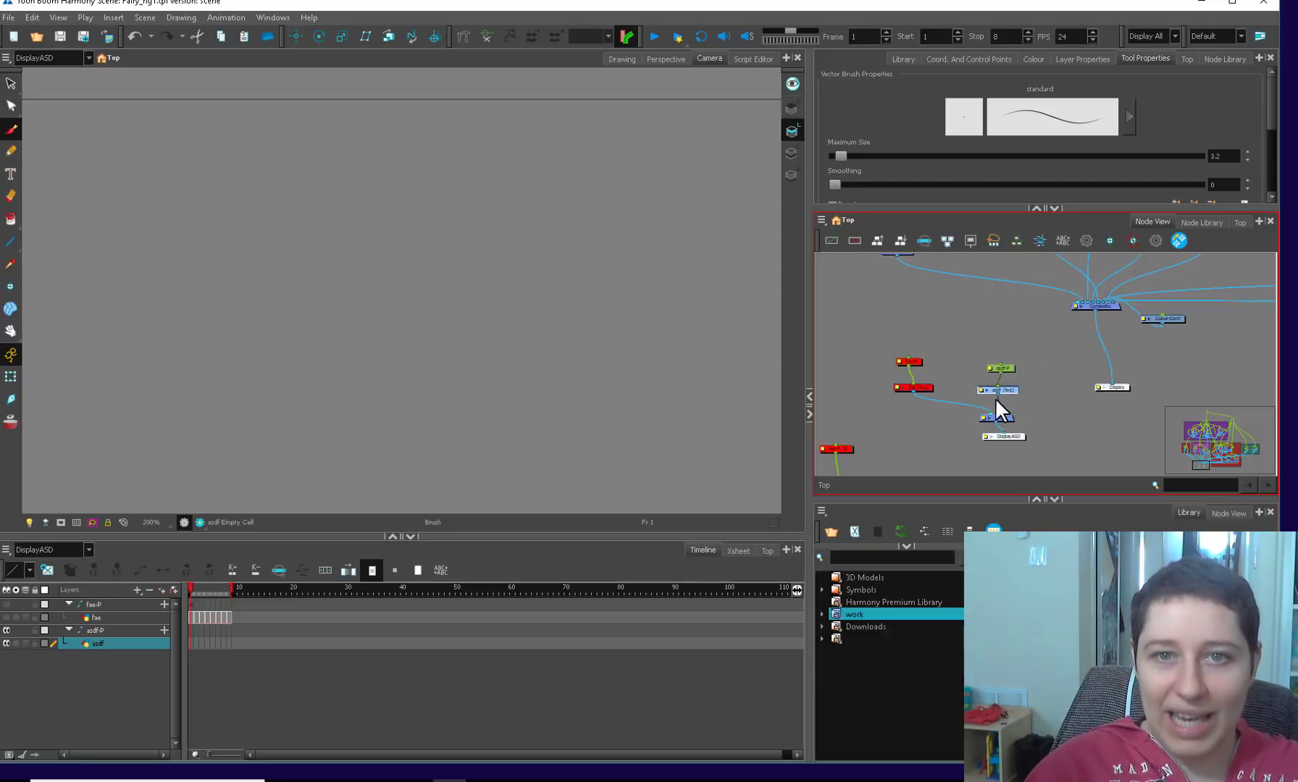
drag(1008, 389, 993, 375)
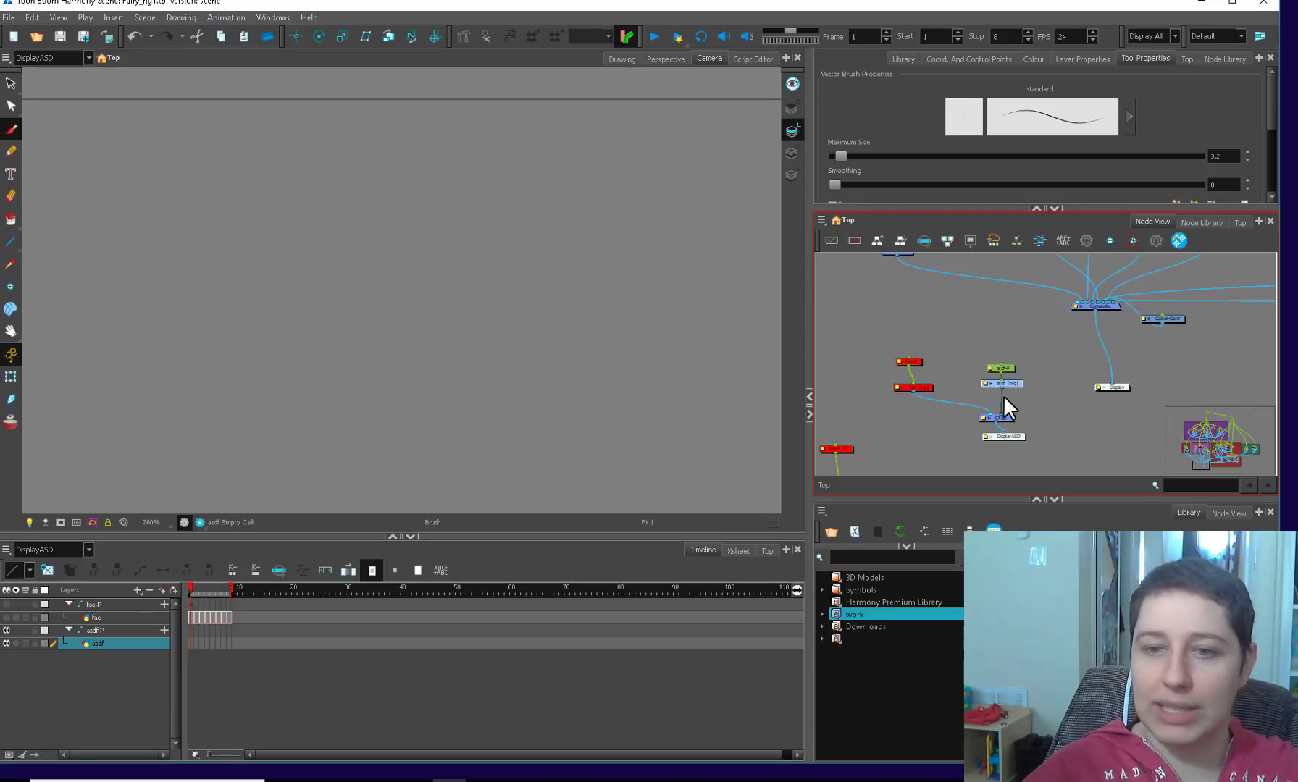
key(alt)
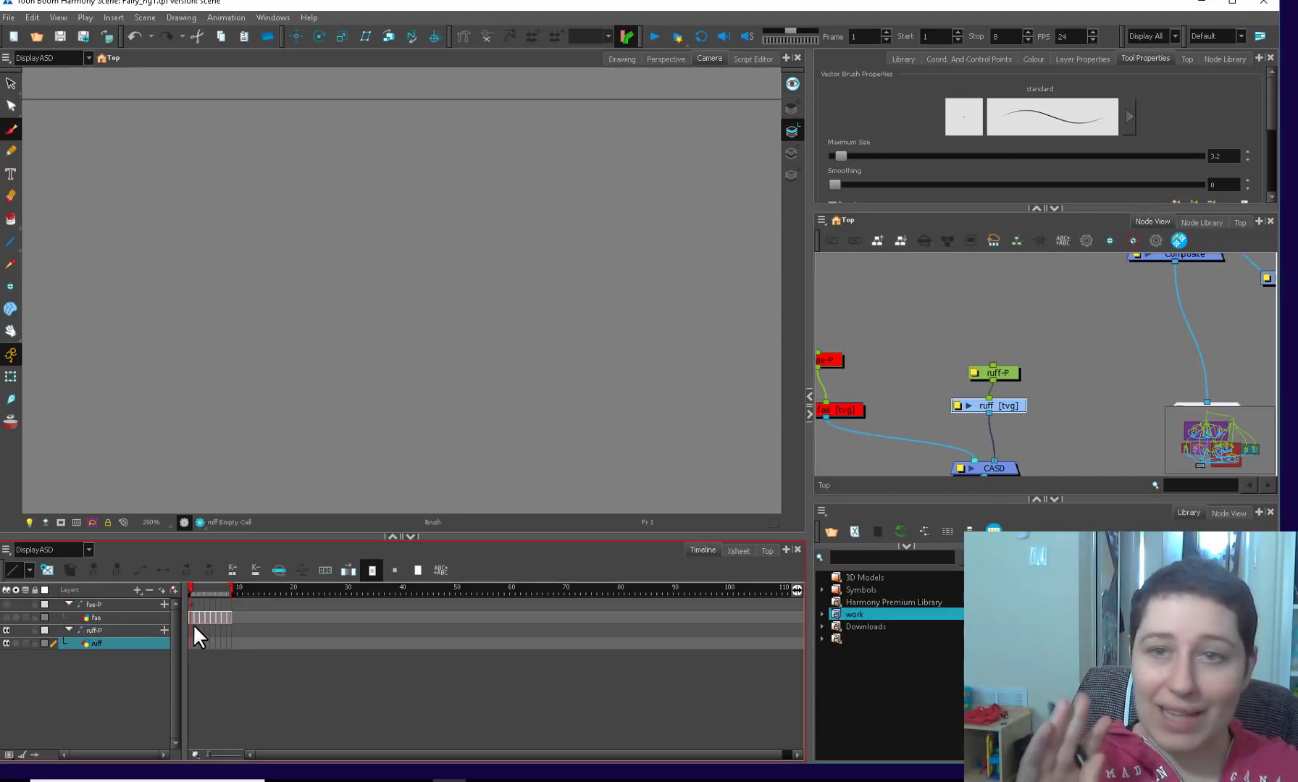
- Add keyframes to the ruff-P peg on frames 1, 2 and 3
drag(1008, 376, 1011, 373)
click(11, 376)
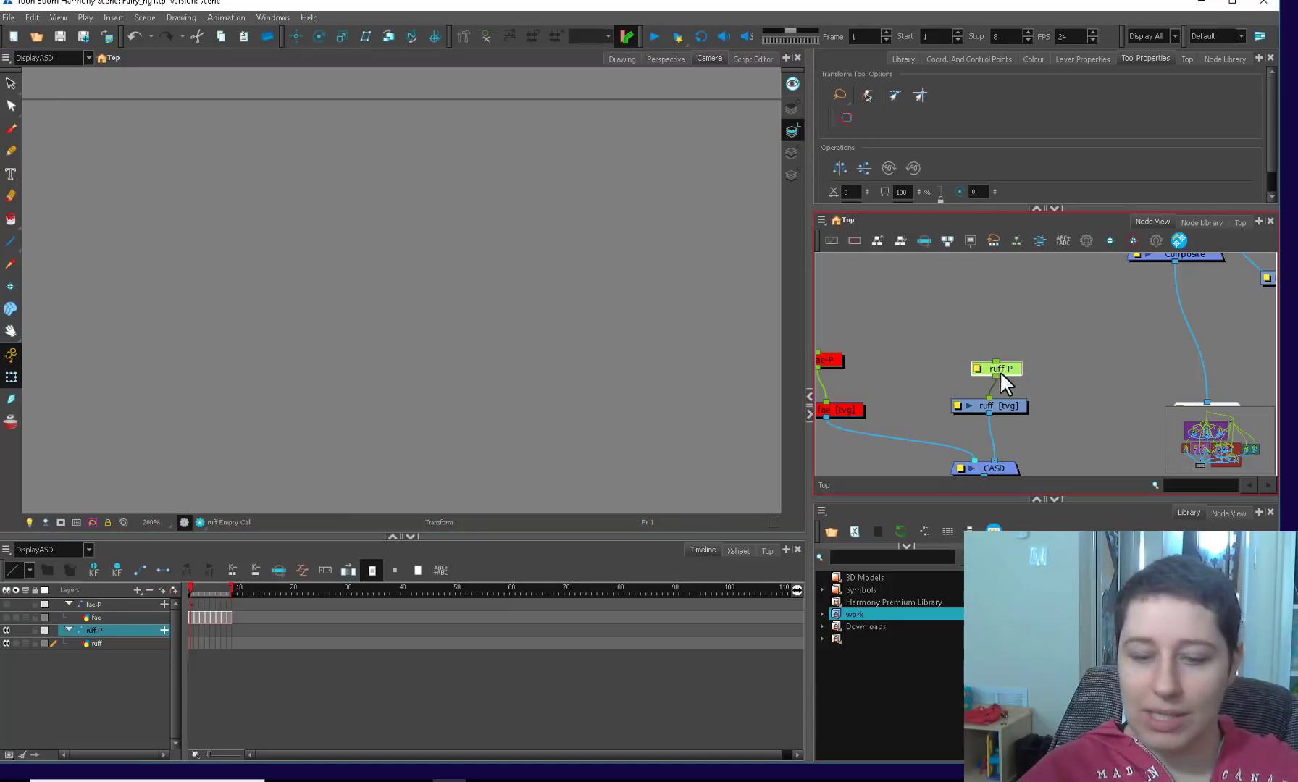
key(F6)
click(196, 632)
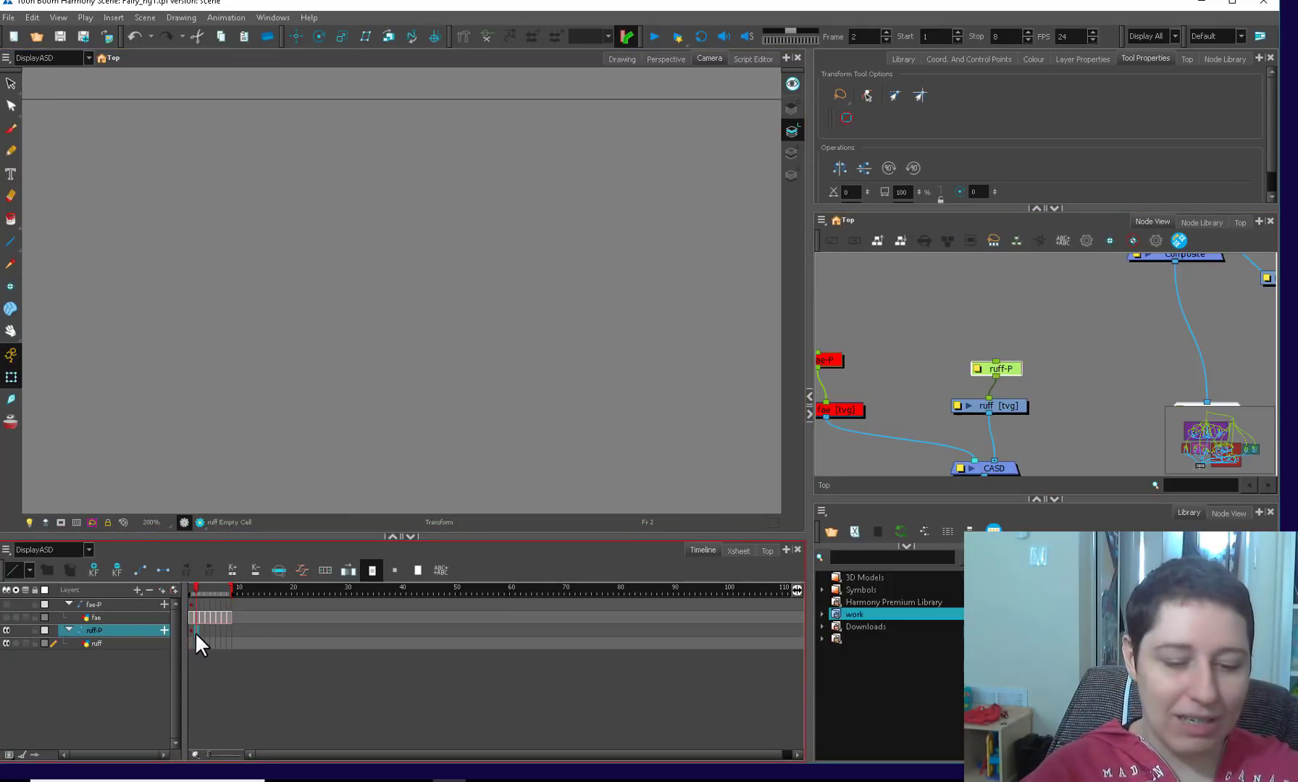
key(F6)
click(201, 633)
key(F6)
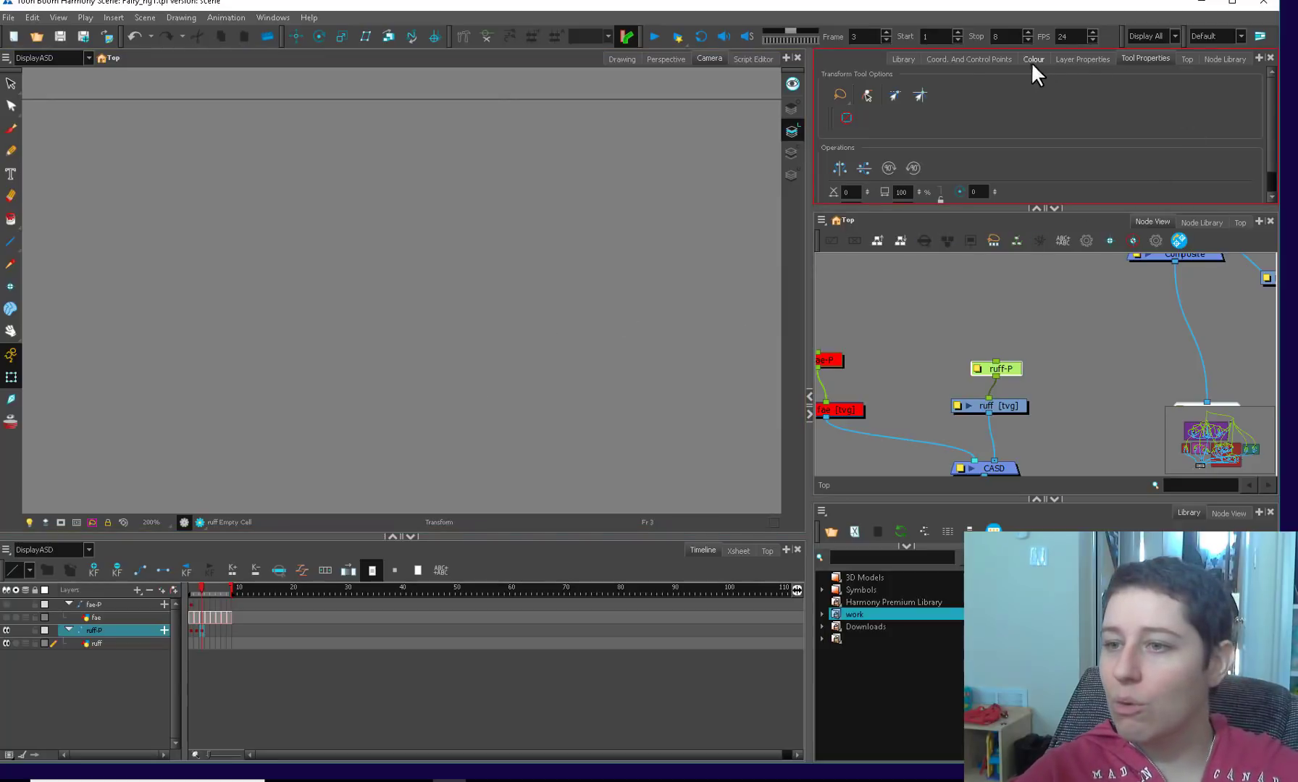
- Show the ruff-P peg's coordinates and nudge it on frame 3 to x 0.0833 E and y 0.4444 N
click(982, 61)
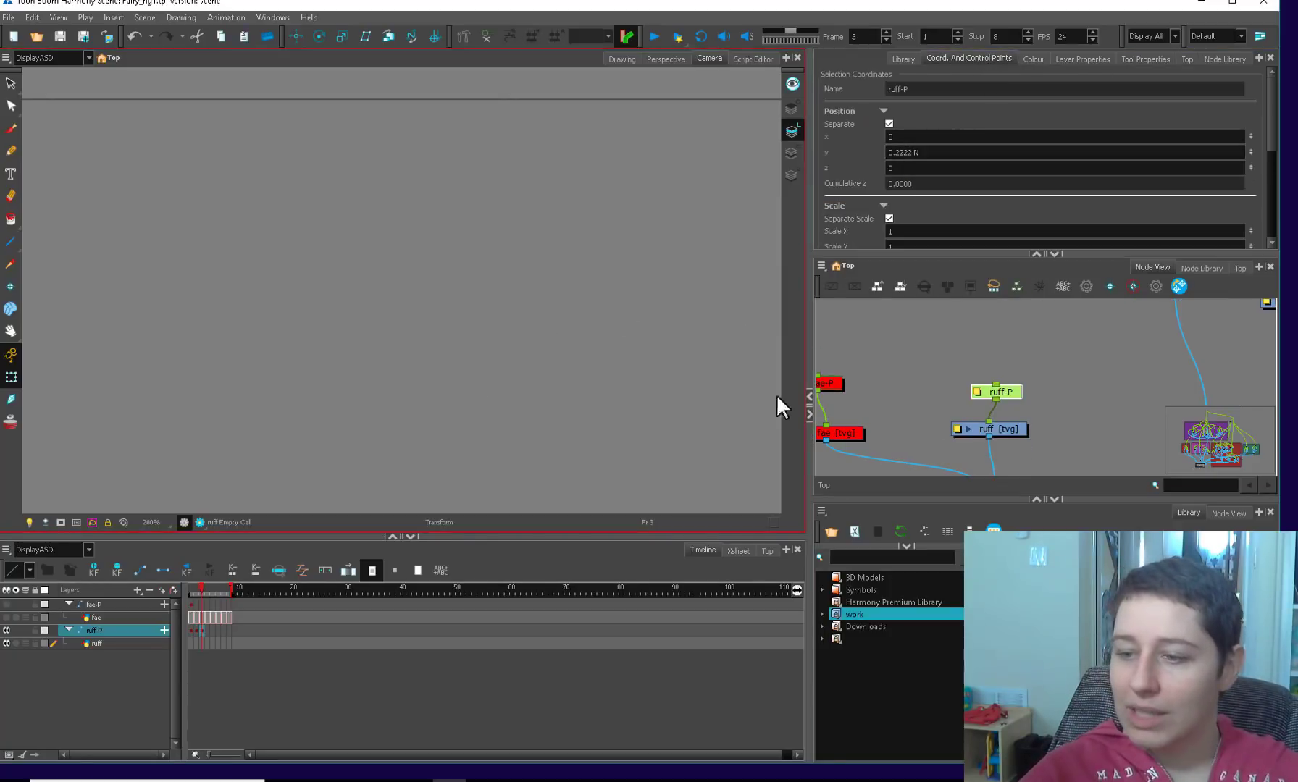
key(Escape)
click(1003, 392)
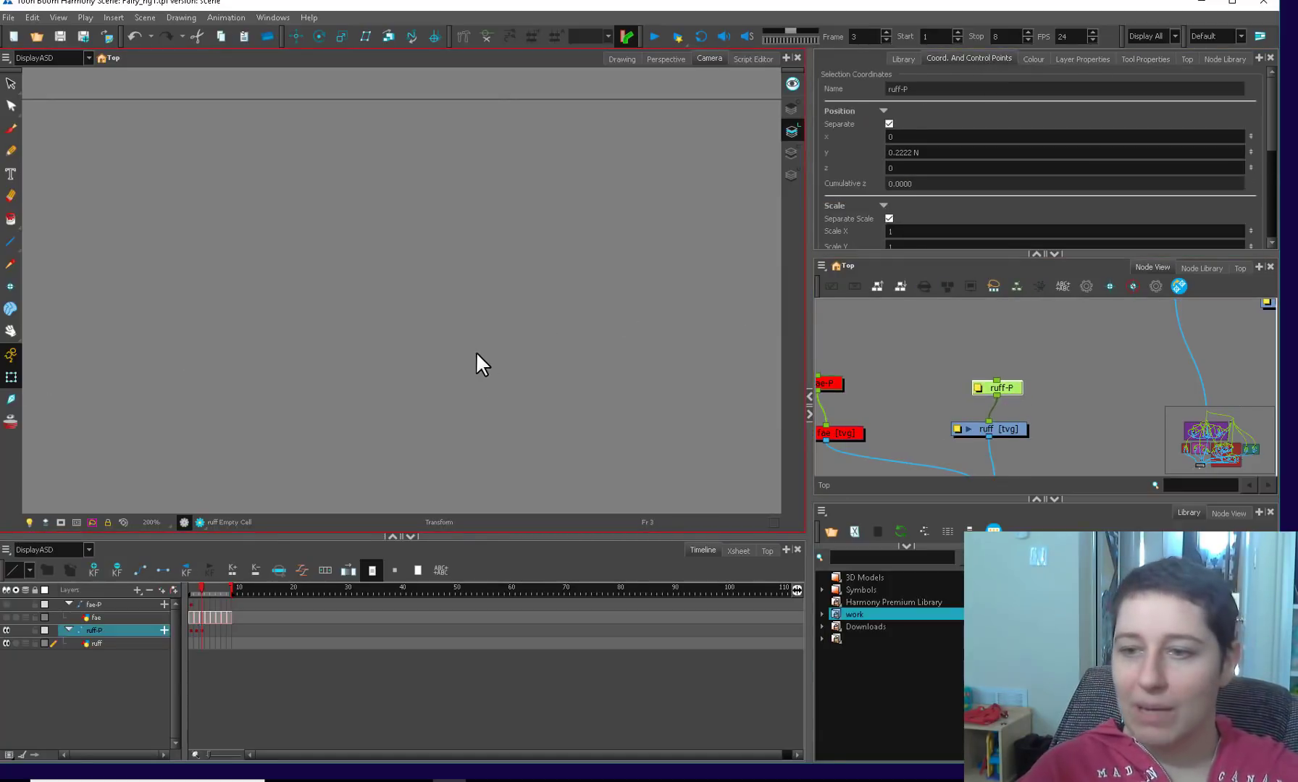
key(Left)
key(Down)
key(Down)
key(Up)
key(Up)
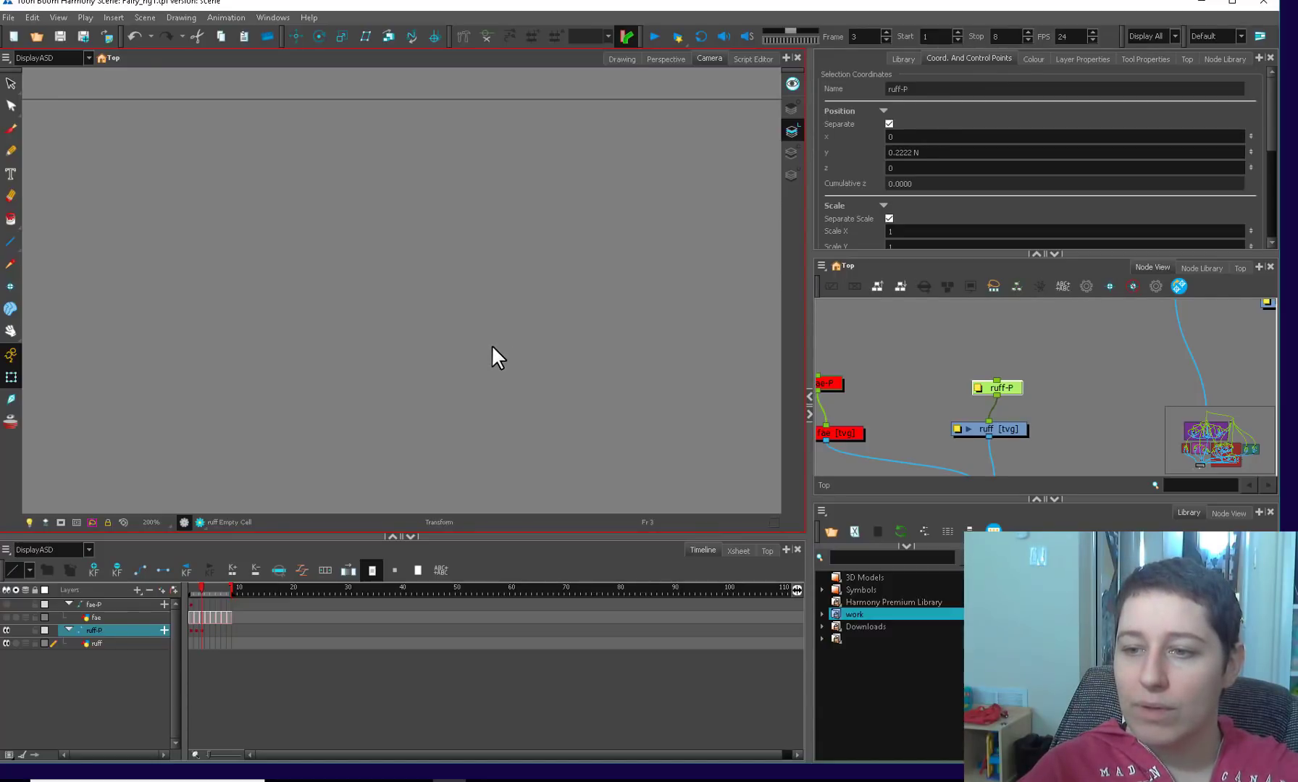
key(Right)
key(Up)
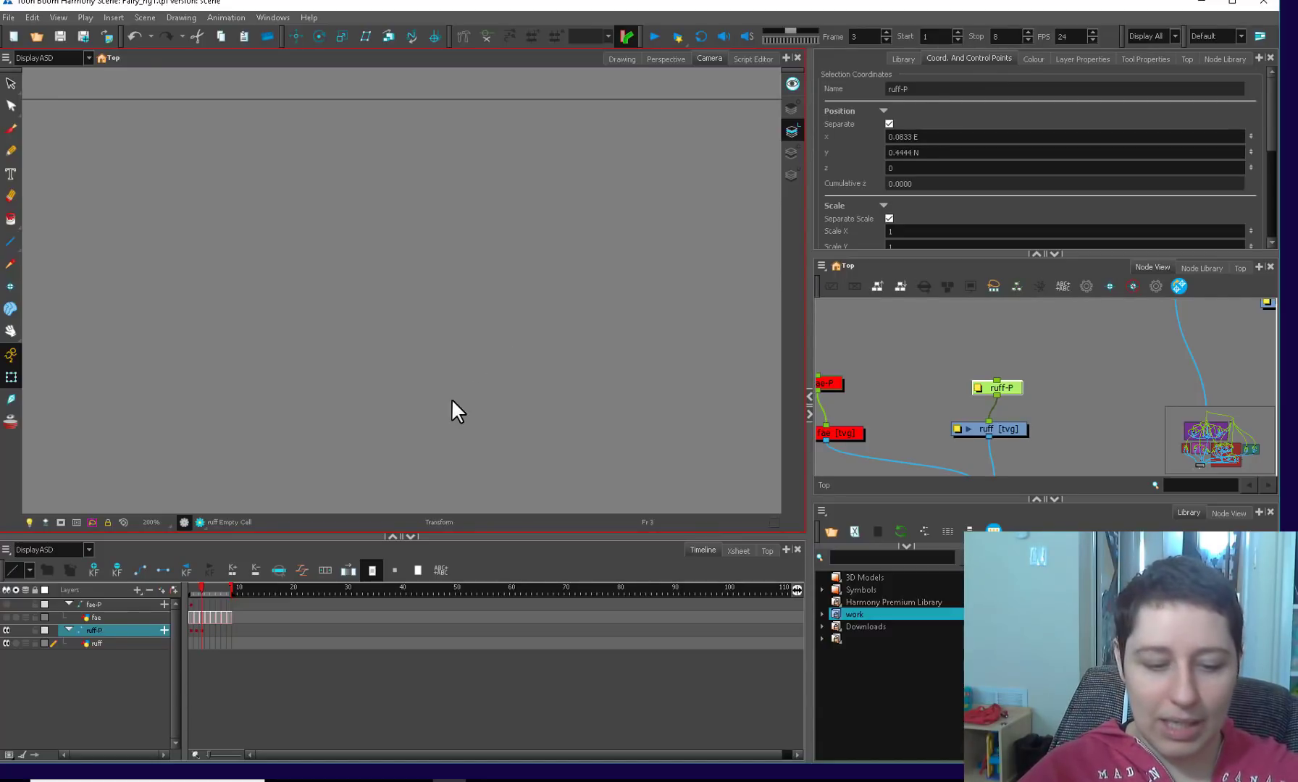
- Brush a large tilted oval on frame 2 and a flatter ellipse inside it on frame 3 of the ruff drawing, with onion skin enabled
click(1054, 421)
drag(1007, 429, 1012, 426)
key(alt+b)
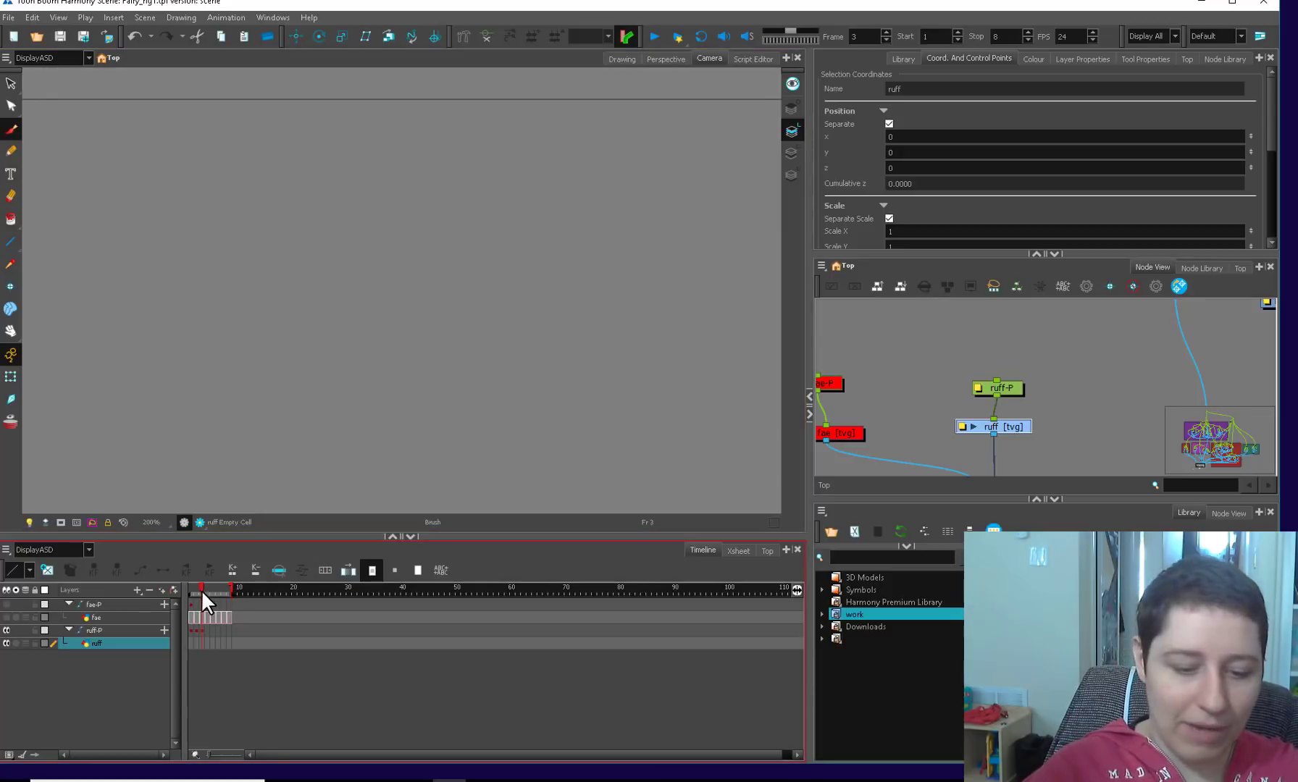
click(194, 588)
mouse_move(512, 282)
mouse_down()
mouse_move(443, 423)
mouse_move(475, 270)
mouse_move(385, 359)
mouse_move(420, 325)
mouse_up()
click(200, 589)
click(10, 421)
- Flip between frames 2 and 3 to compare how the two ovals line up in the Camera view
click(194, 589)
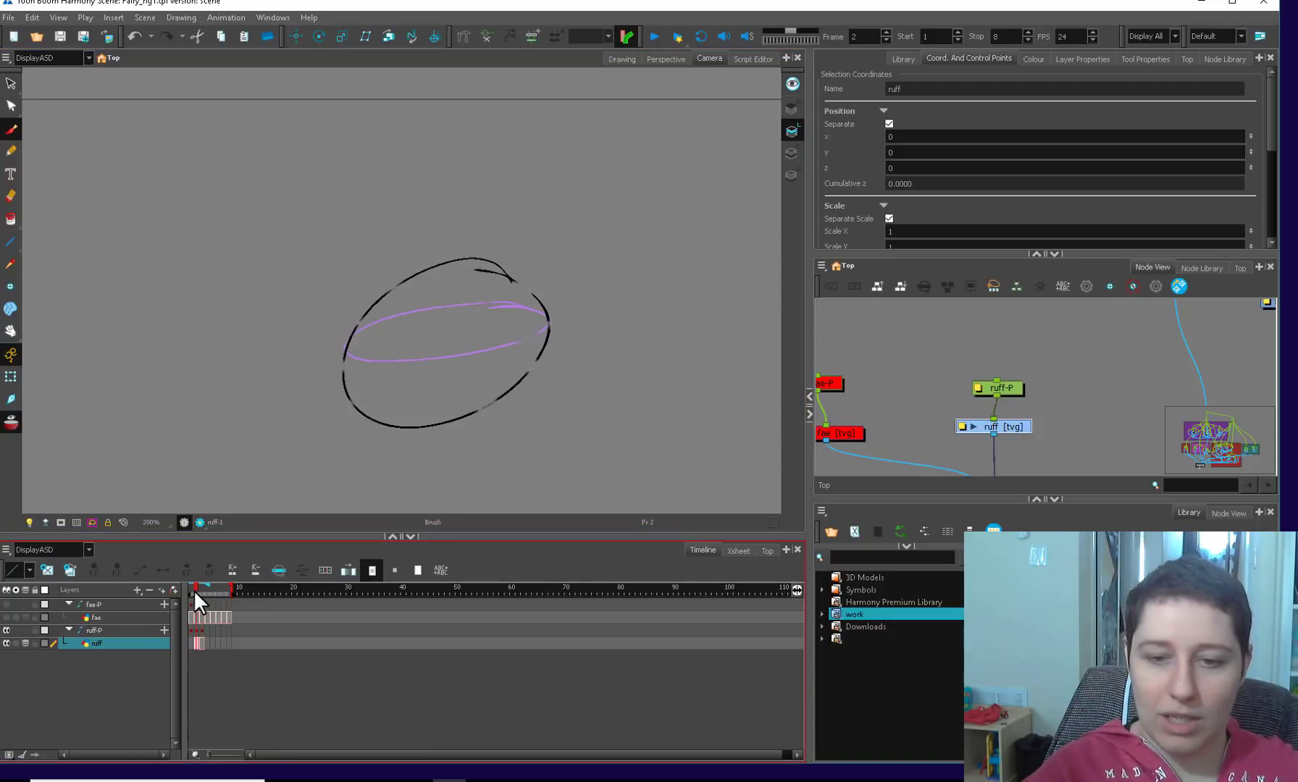
click(198, 588)
click(196, 588)
click(202, 588)
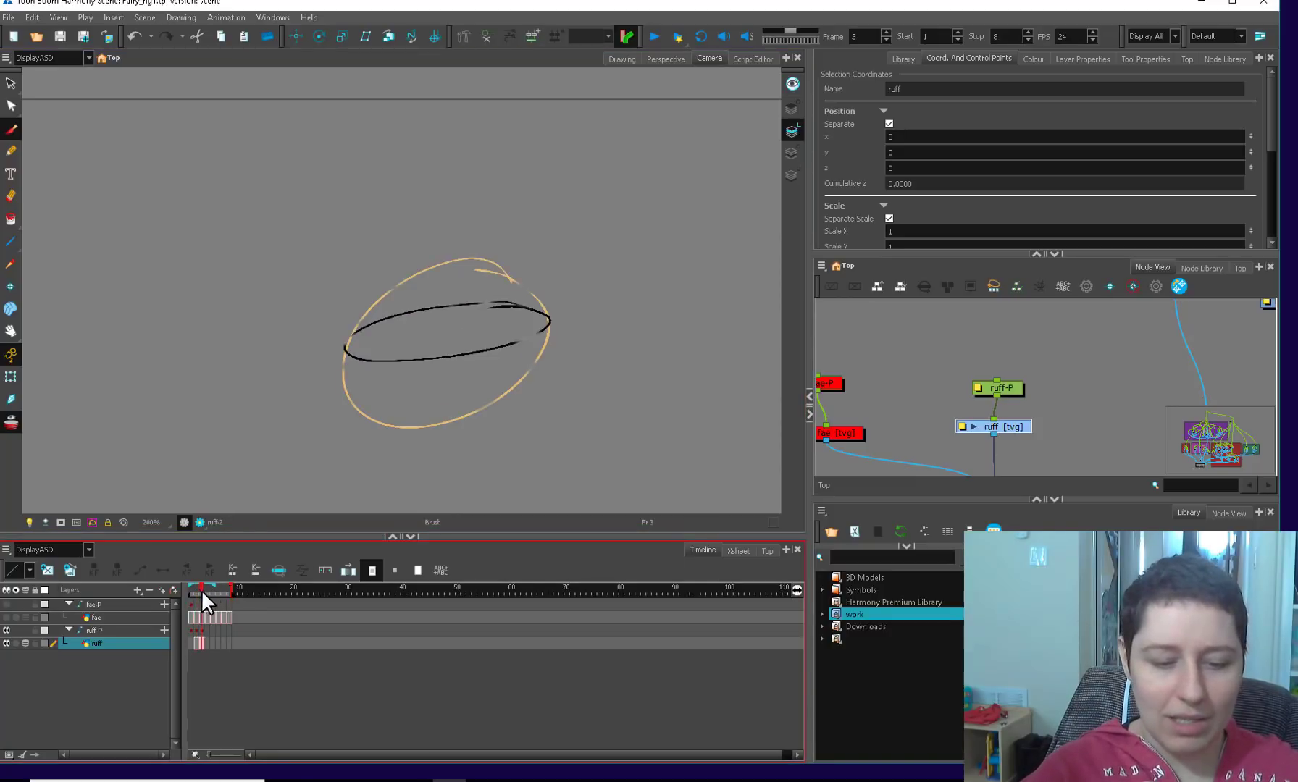
click(197, 590)
click(198, 591)
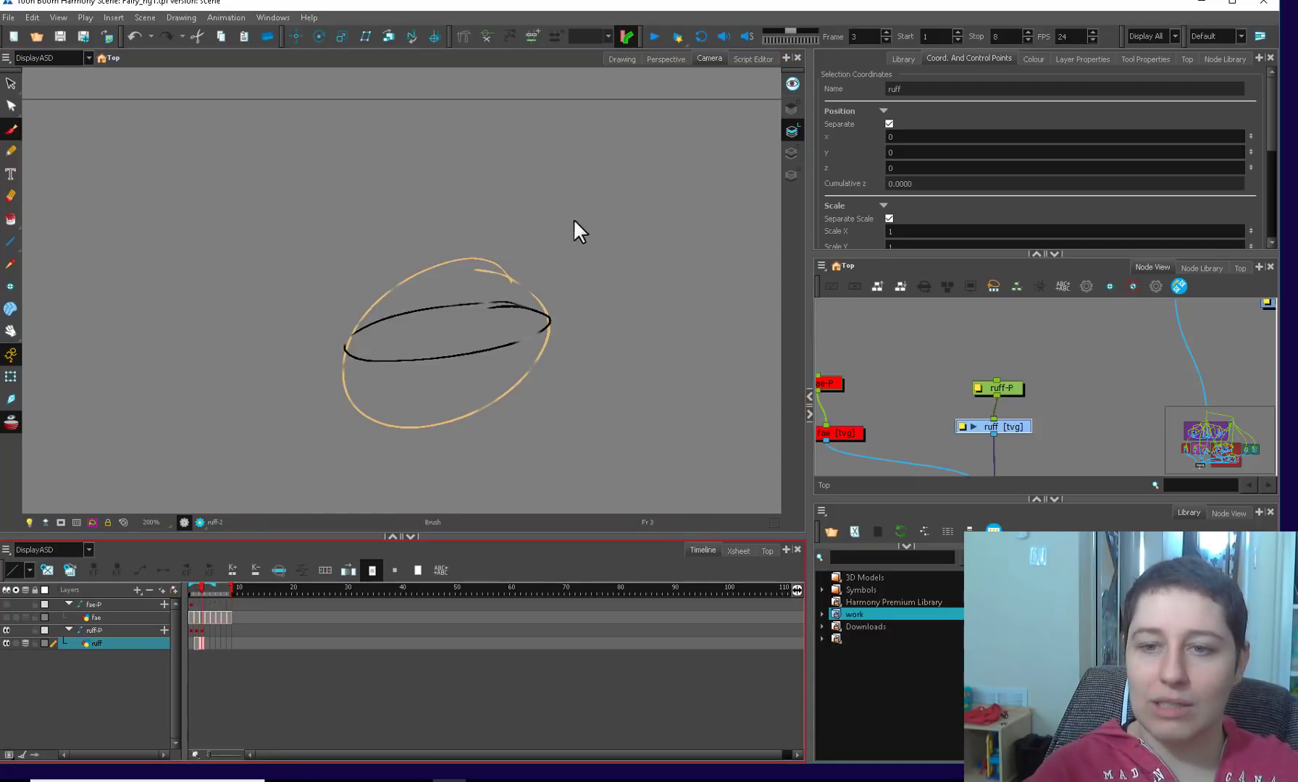
- Compare the positions of the frame 2 and frame 3 ovals in the Drawing view
key(alt+s)
click(620, 60)
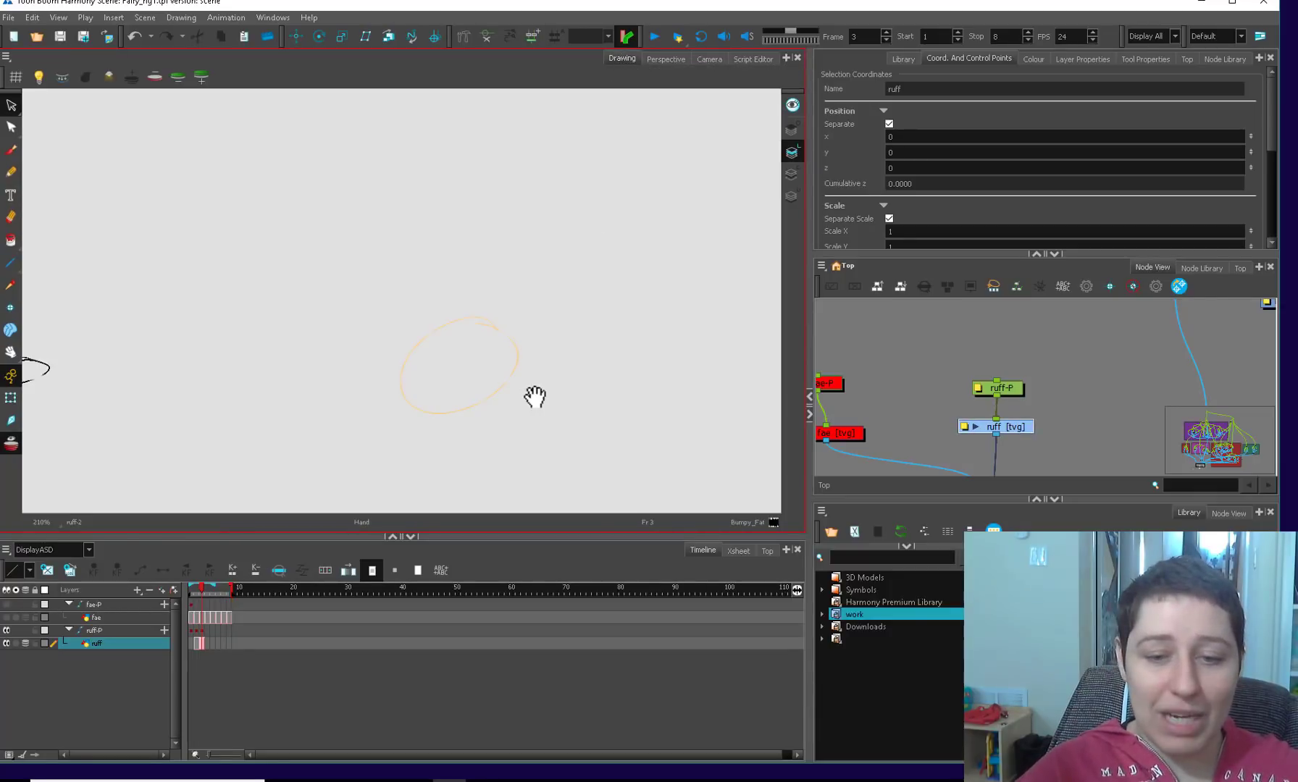
drag(535, 397, 620, 355)
key(1)
click(200, 588)
click(196, 588)
click(200, 588)
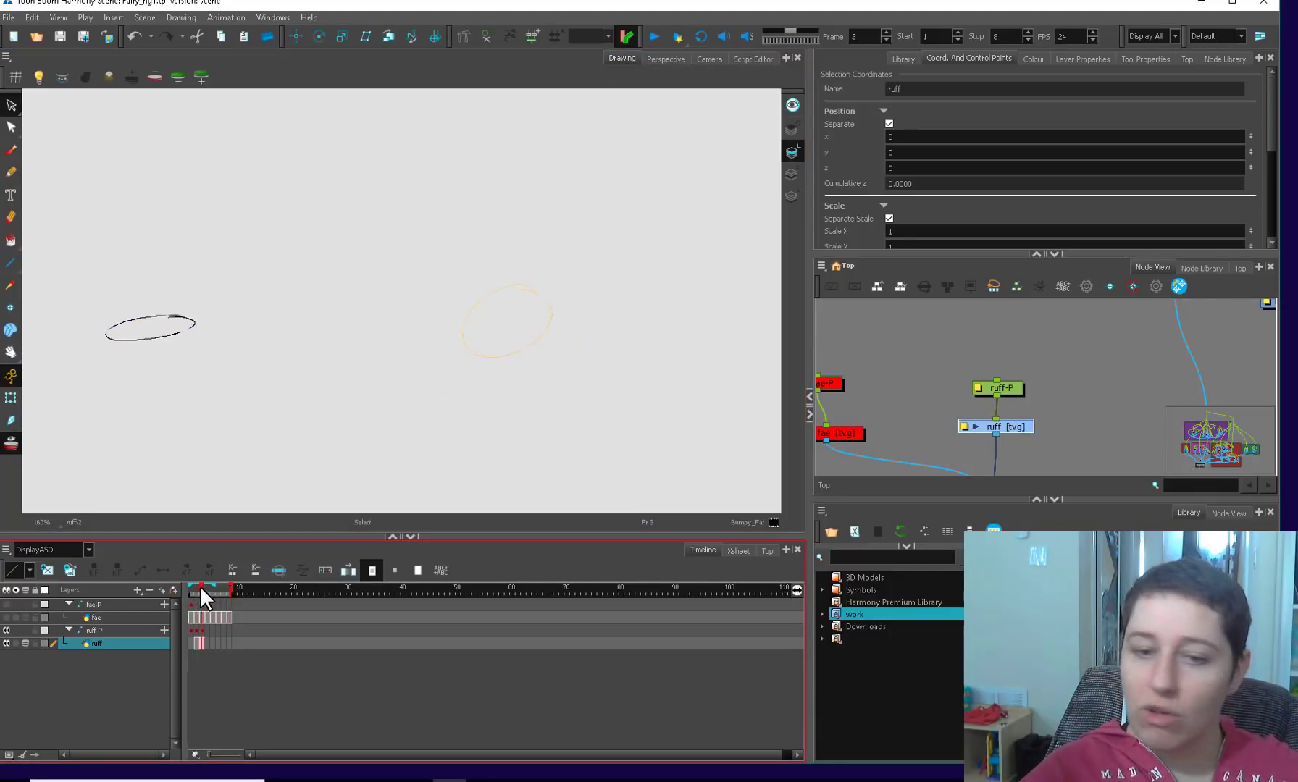
click(197, 588)
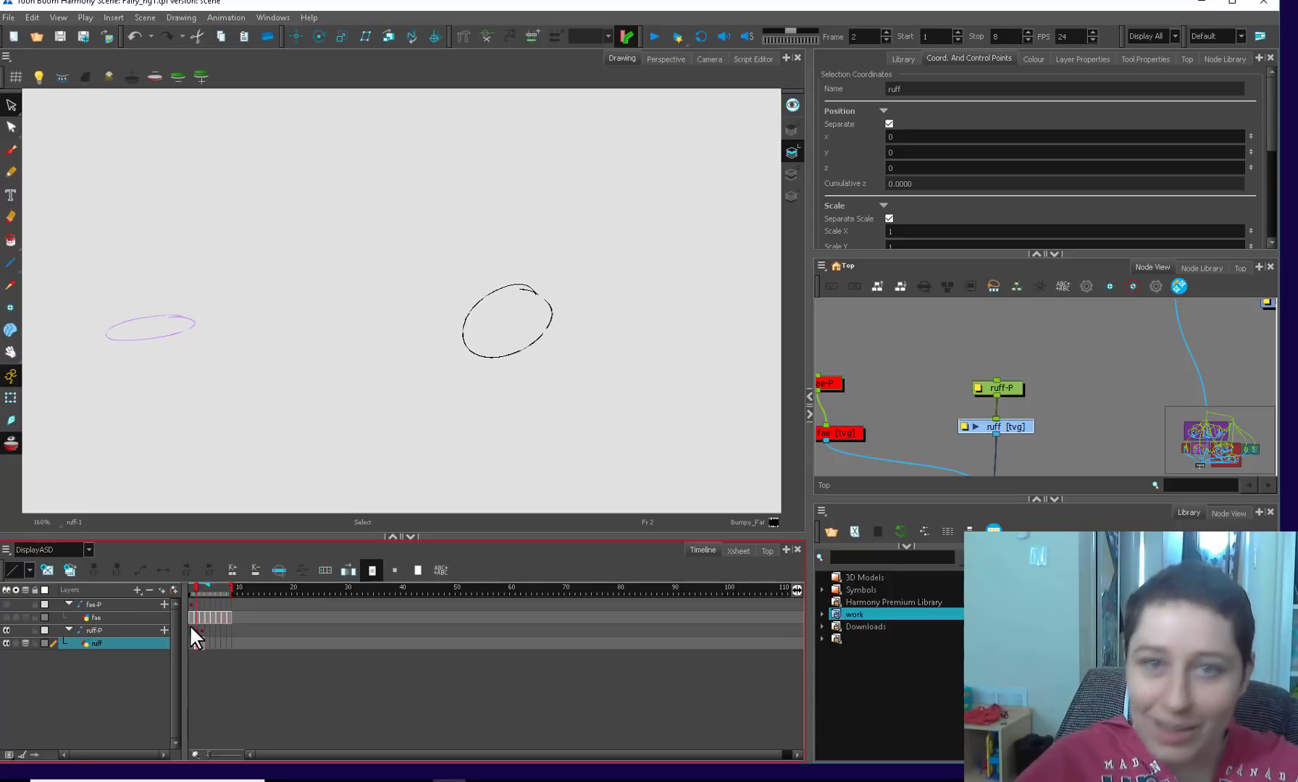
- Return to the Camera view and move the ruff drawing's pivot onto the frame 3 ellipse with the Rotate tool
click(317, 33)
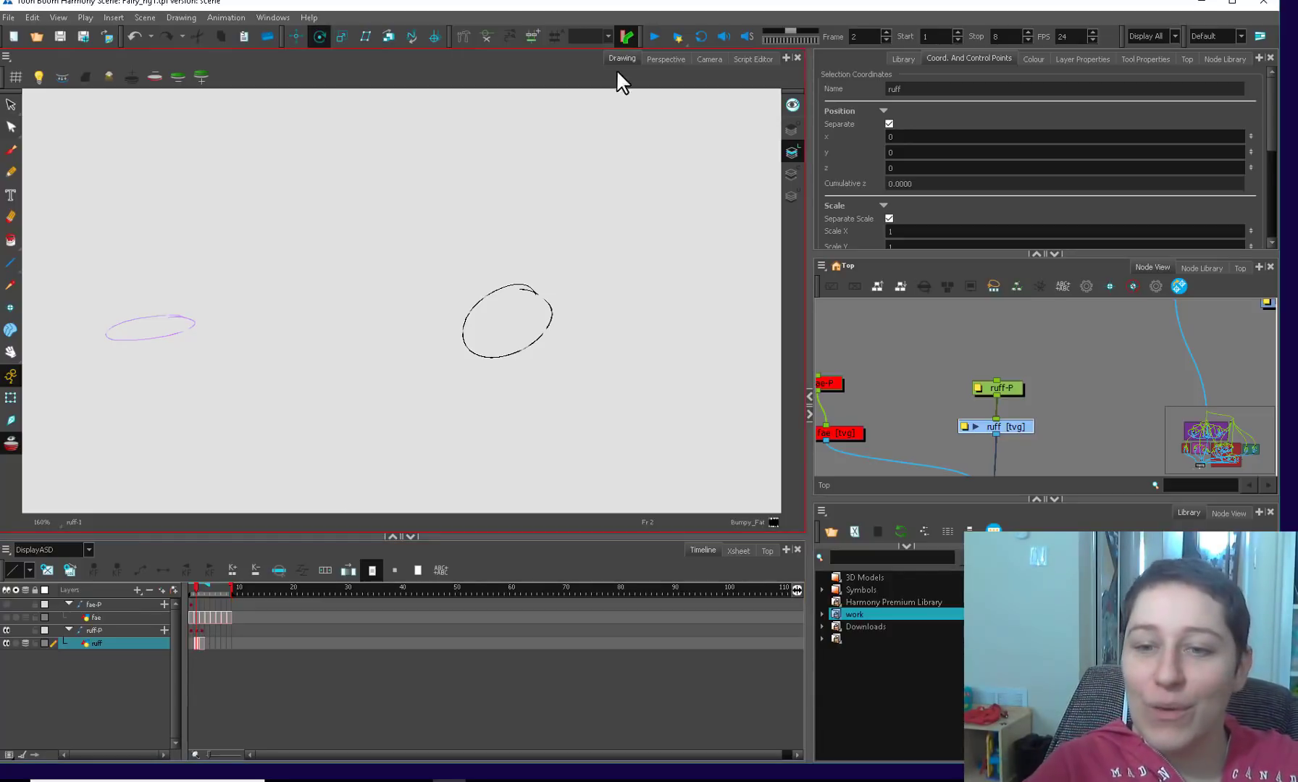
click(710, 60)
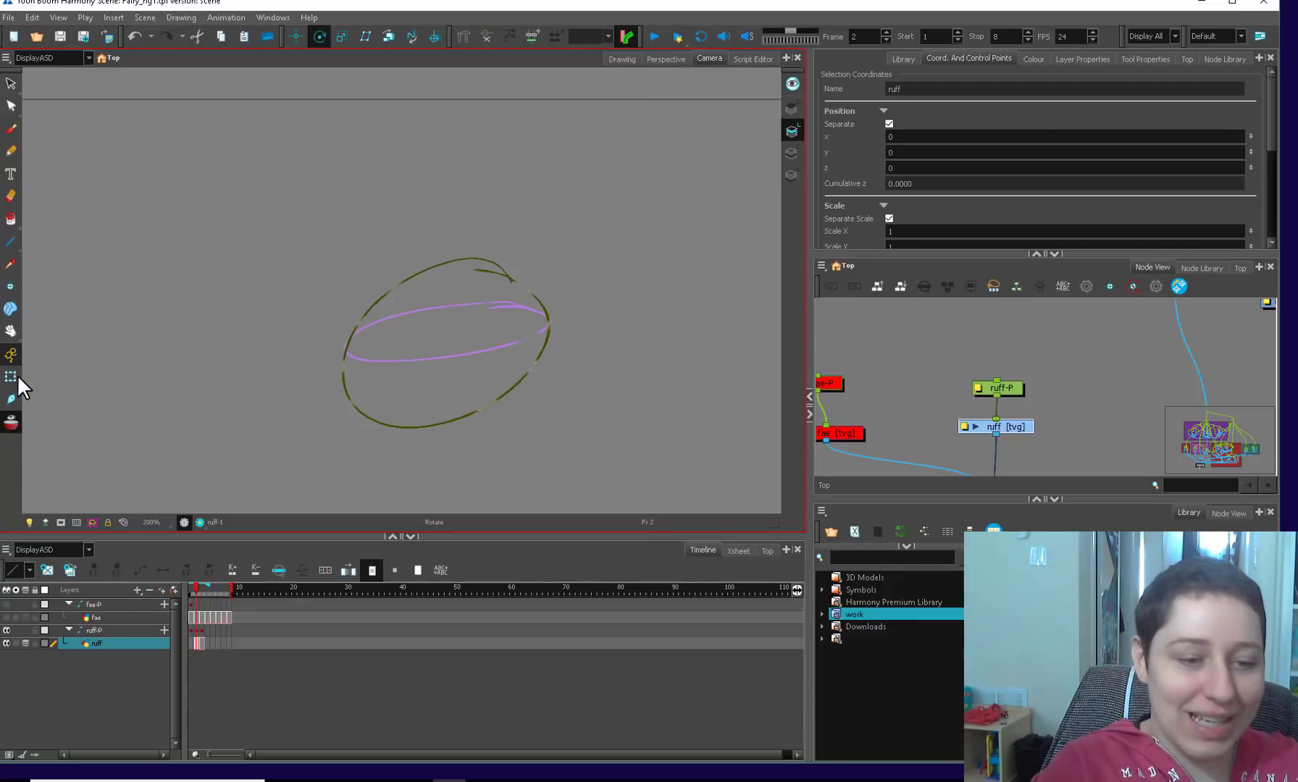
key(.)
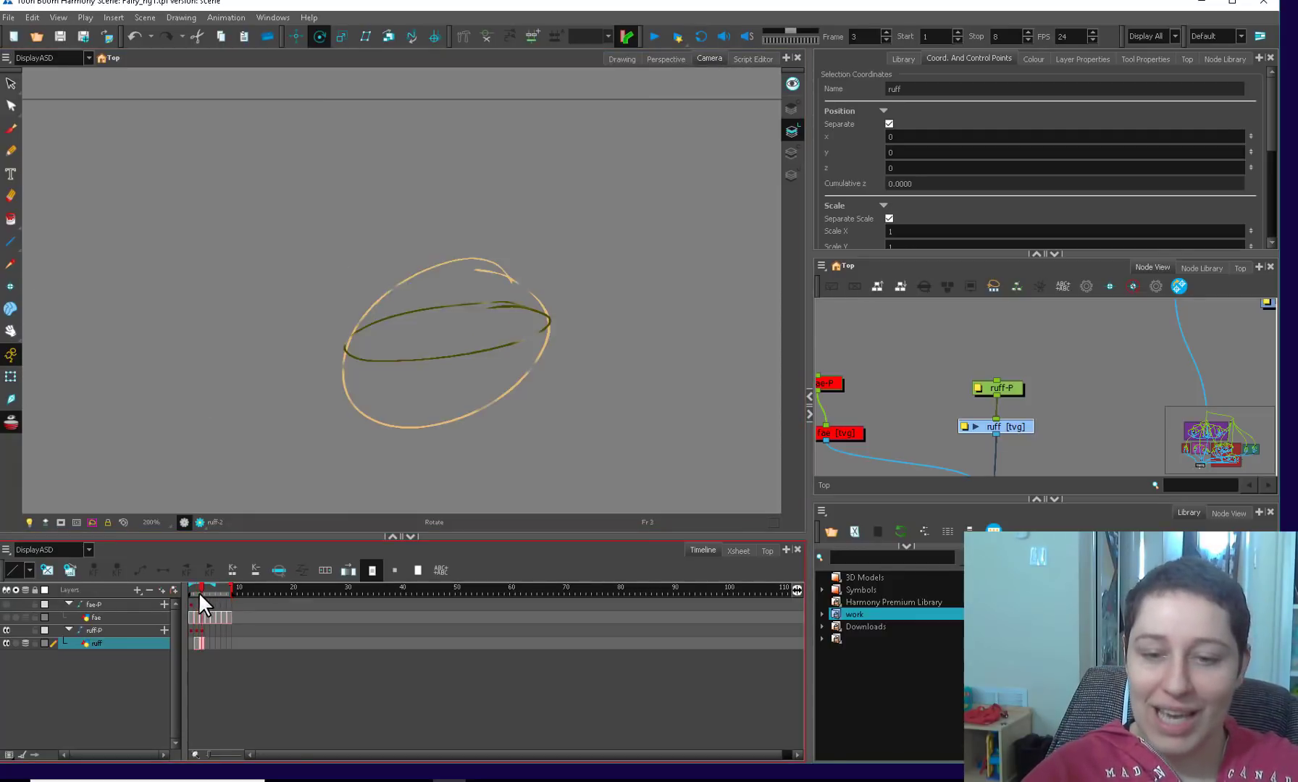
key(.)
key(1)
key(1)
key(1)
key(1)
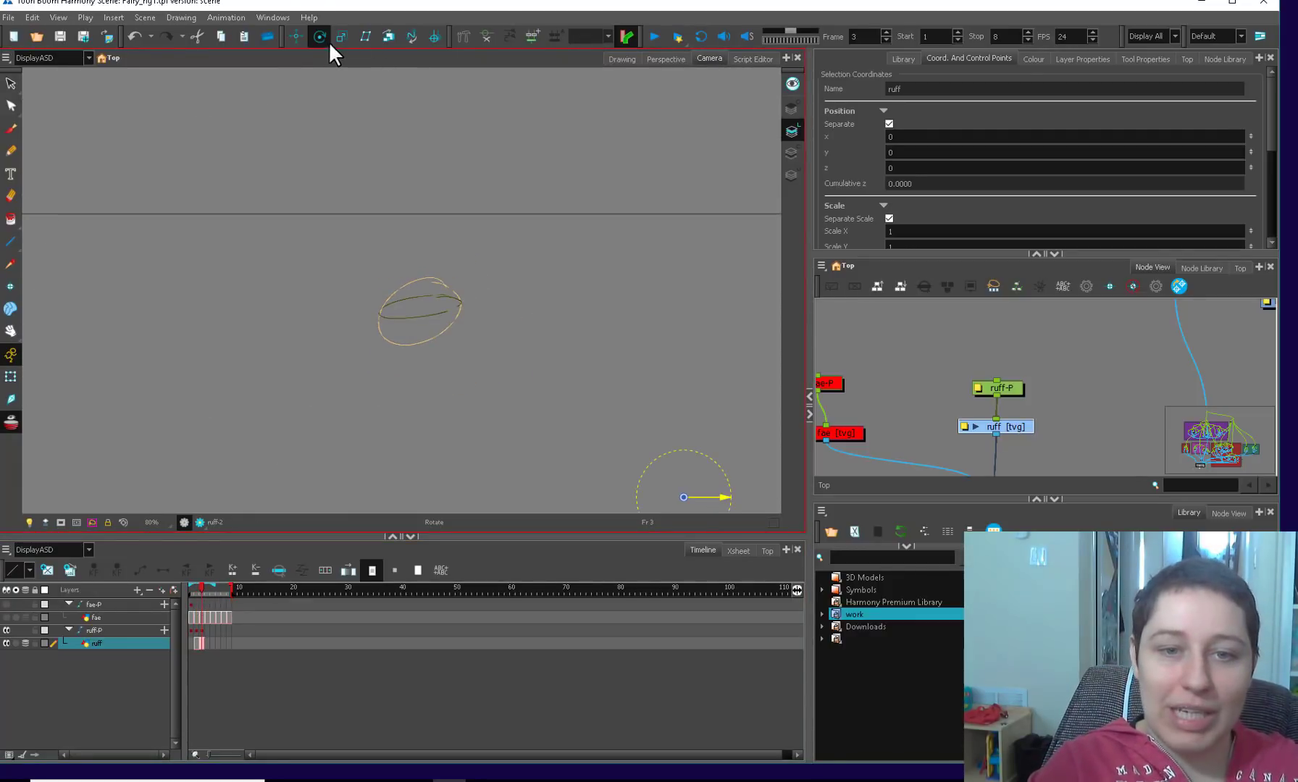
key(1)
drag(627, 453, 404, 299)
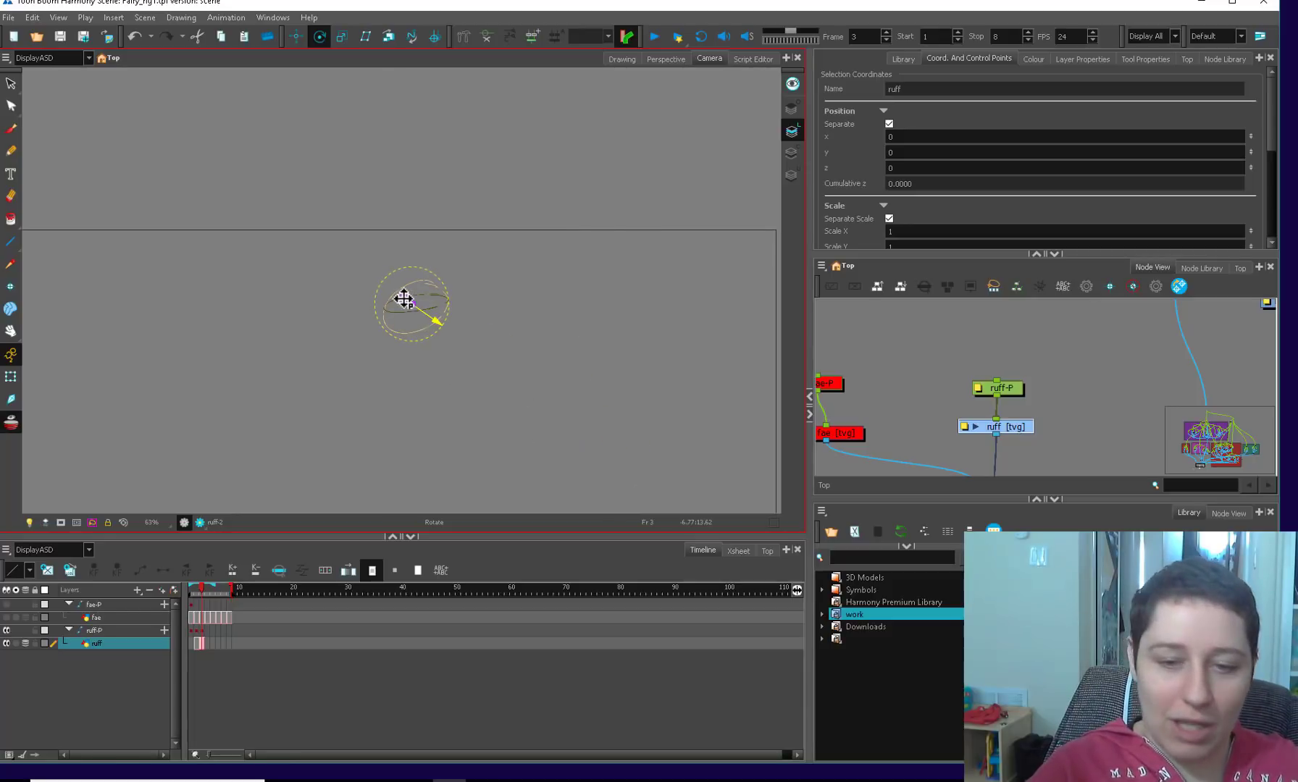
- Remove the extra ruff-P keyframes and the frame 3 drawing exposure, and expose the large oval from frame 1 to the scene's end
click(10, 376)
key(2)
key(2)
key(2)
key(2)
click(197, 629)
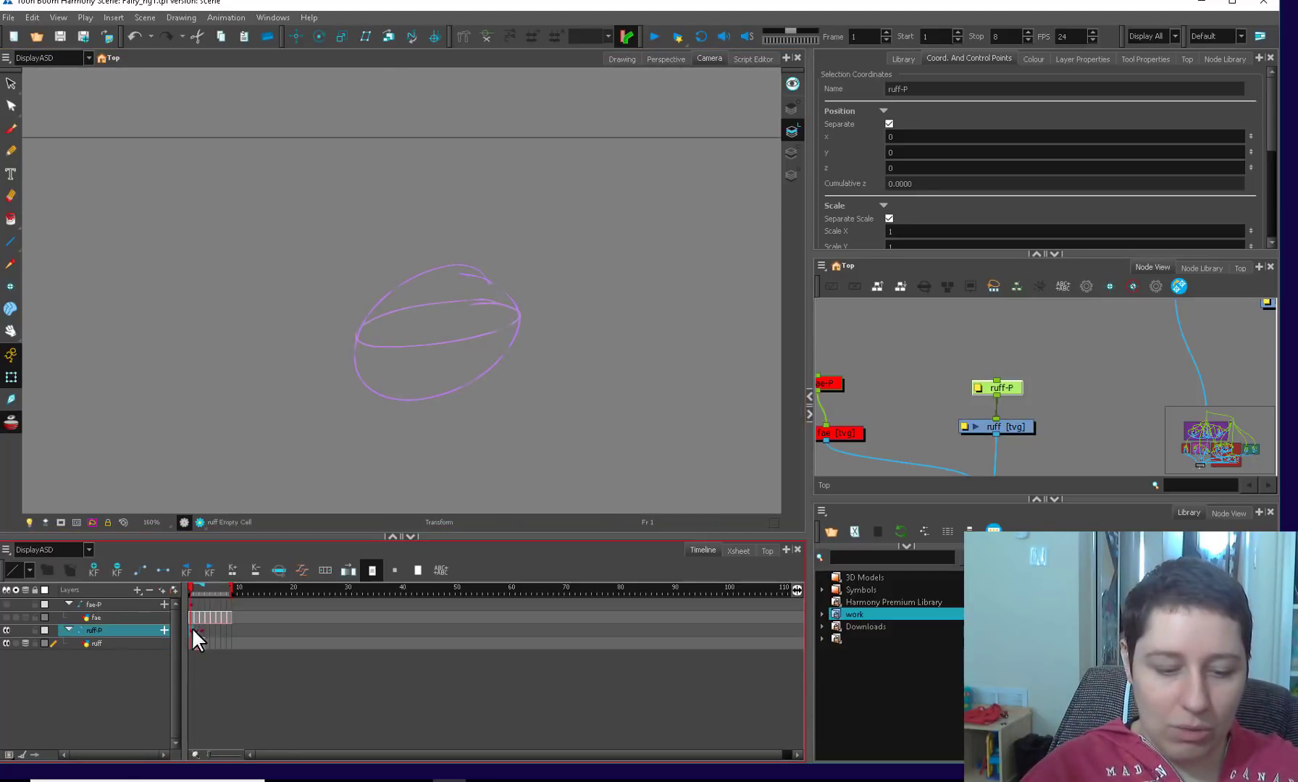
click(197, 641)
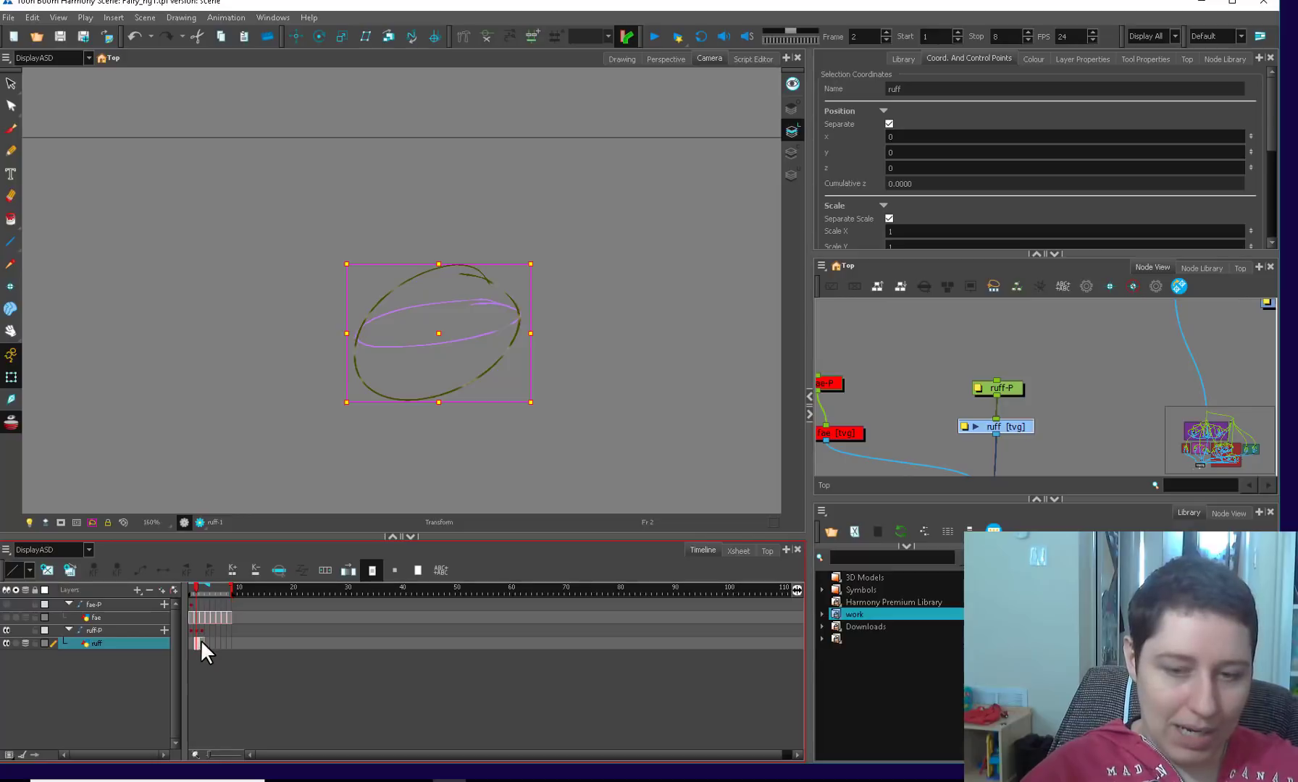
click(201, 640)
key(Delete)
click(198, 641)
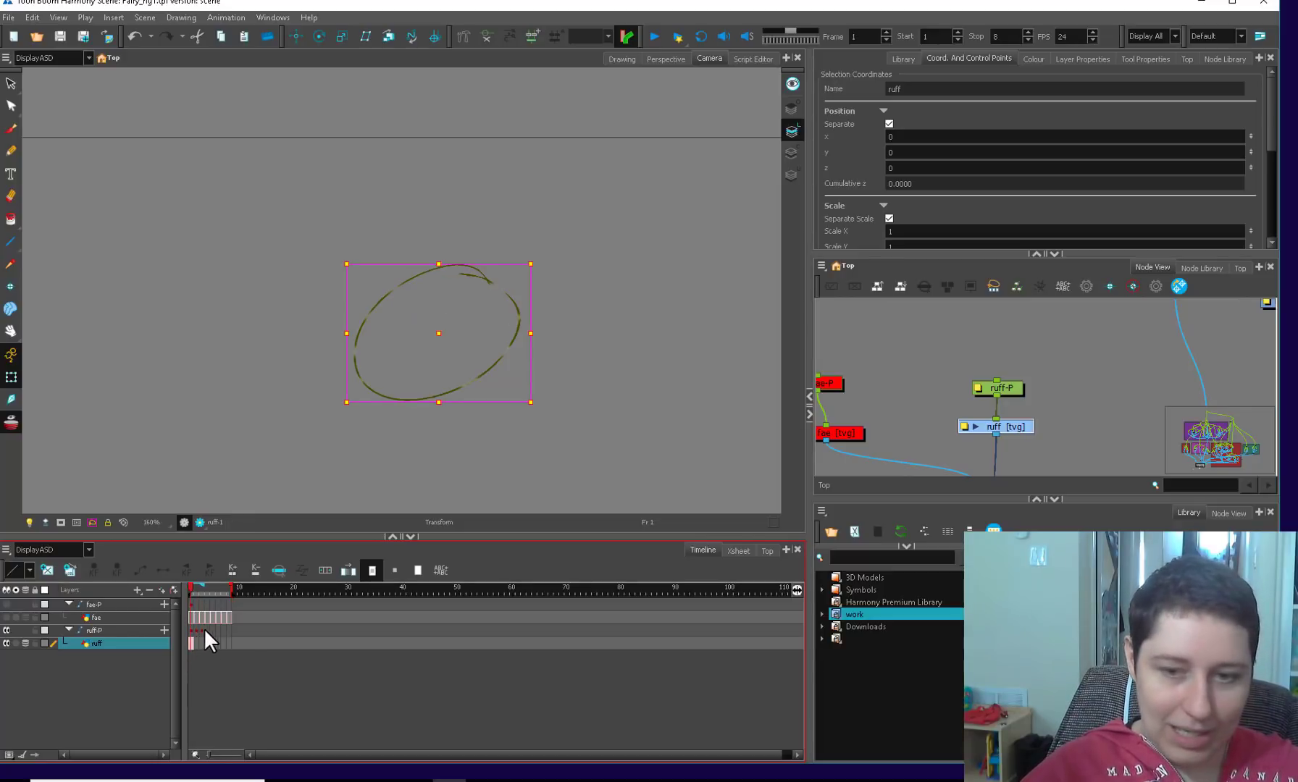
drag(238, 643, 191, 640)
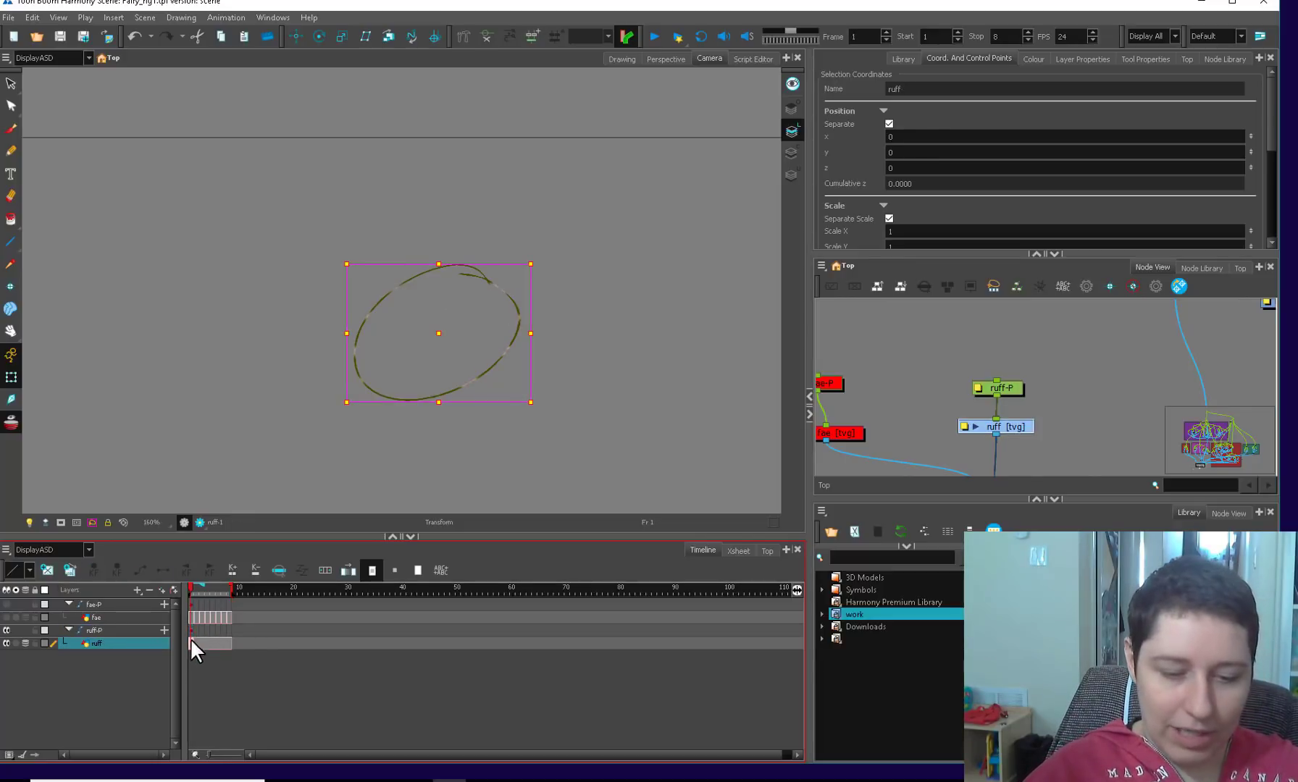
- Swap the ruff layer's drawing on frame 2 to ruff-2, the flat ellipse
click(194, 643)
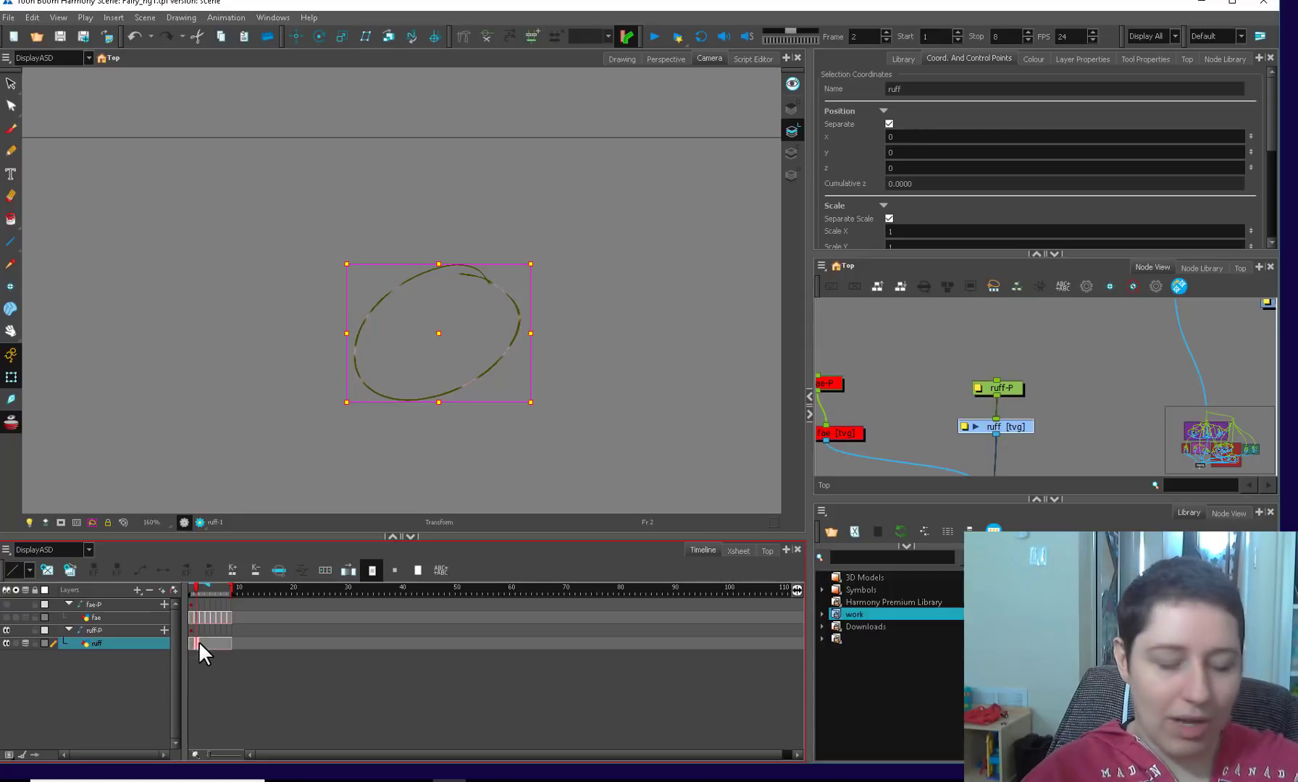
key(])
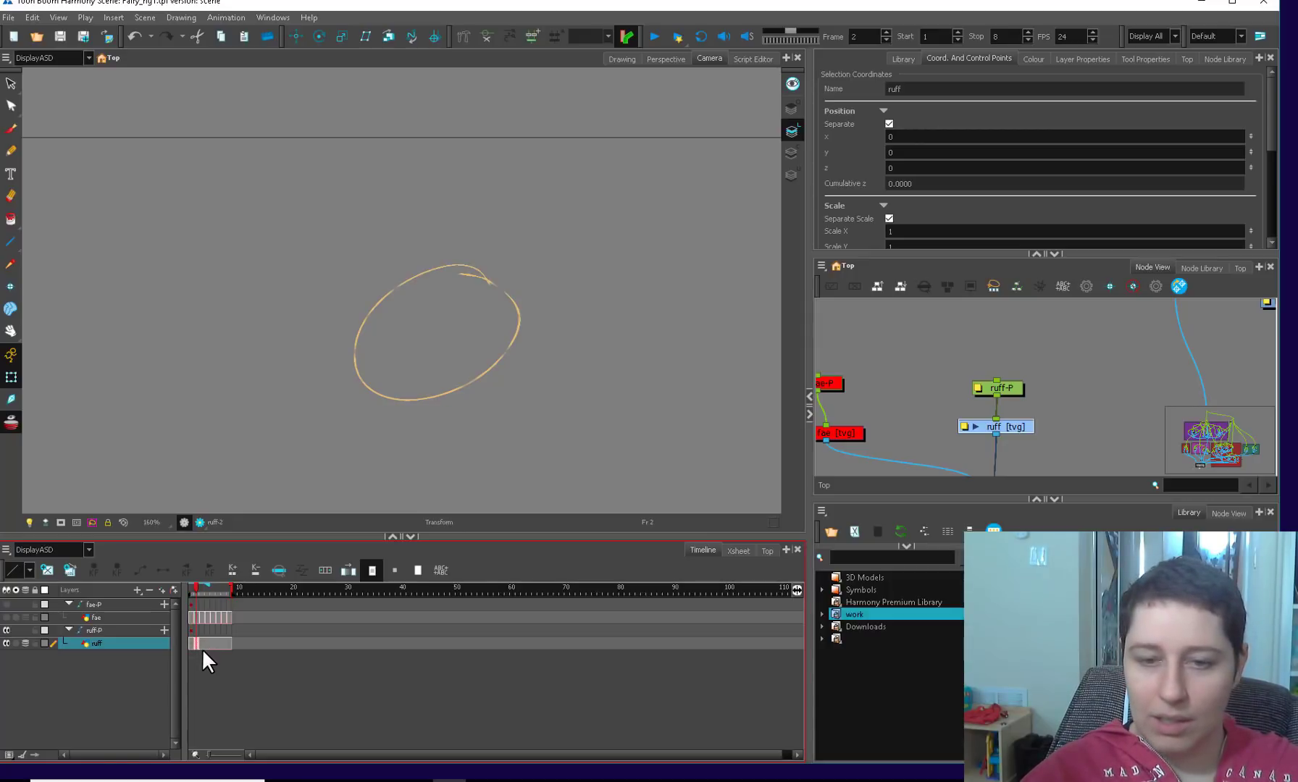
key(1)
key(1)
key(1)
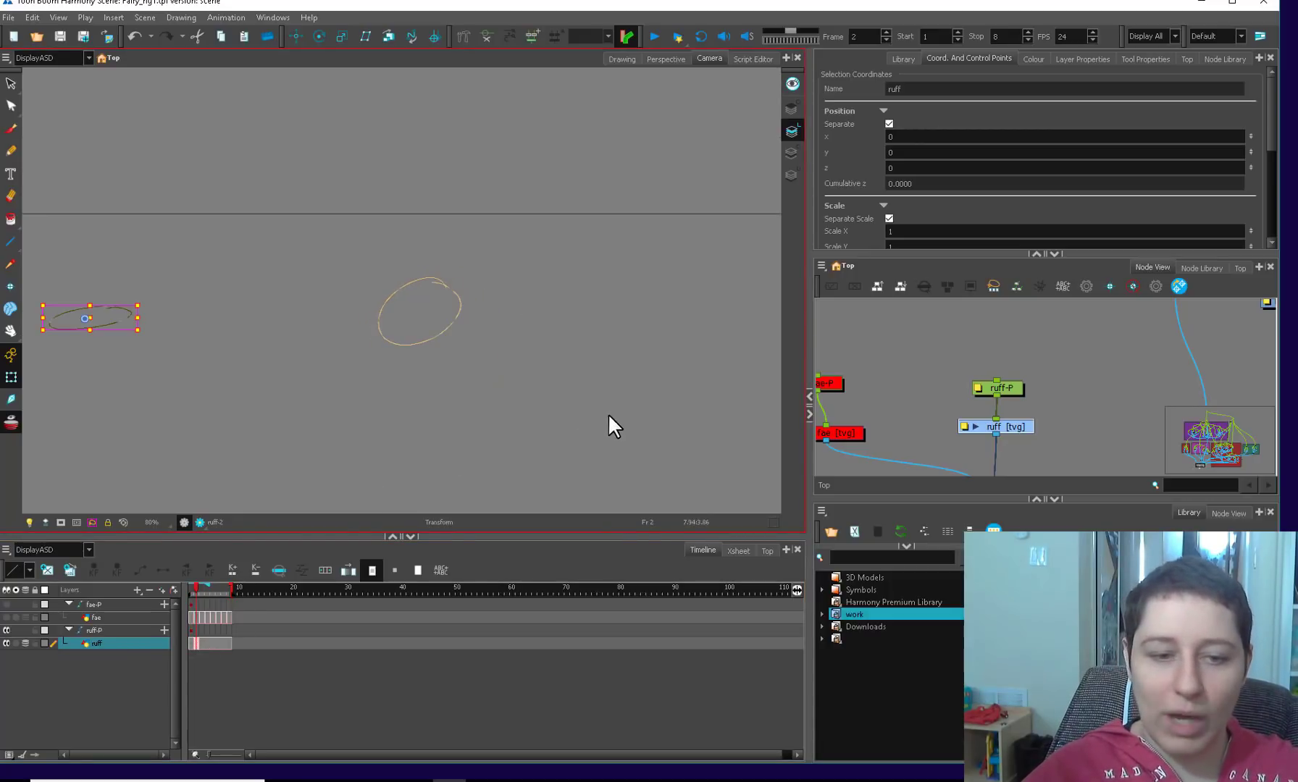
- Return to frame 1 and delete the ruff-P peg above the ruff drawing
click(190, 589)
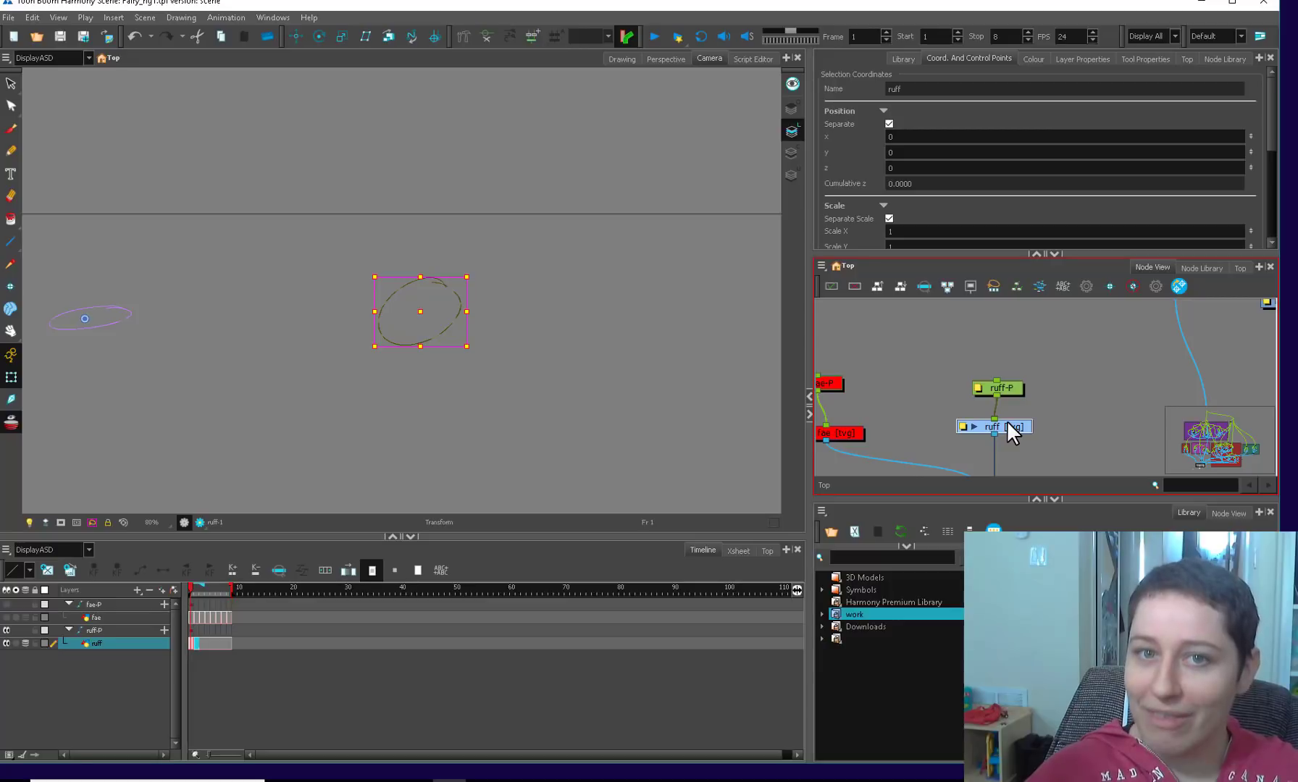
drag(1011, 387, 1005, 381)
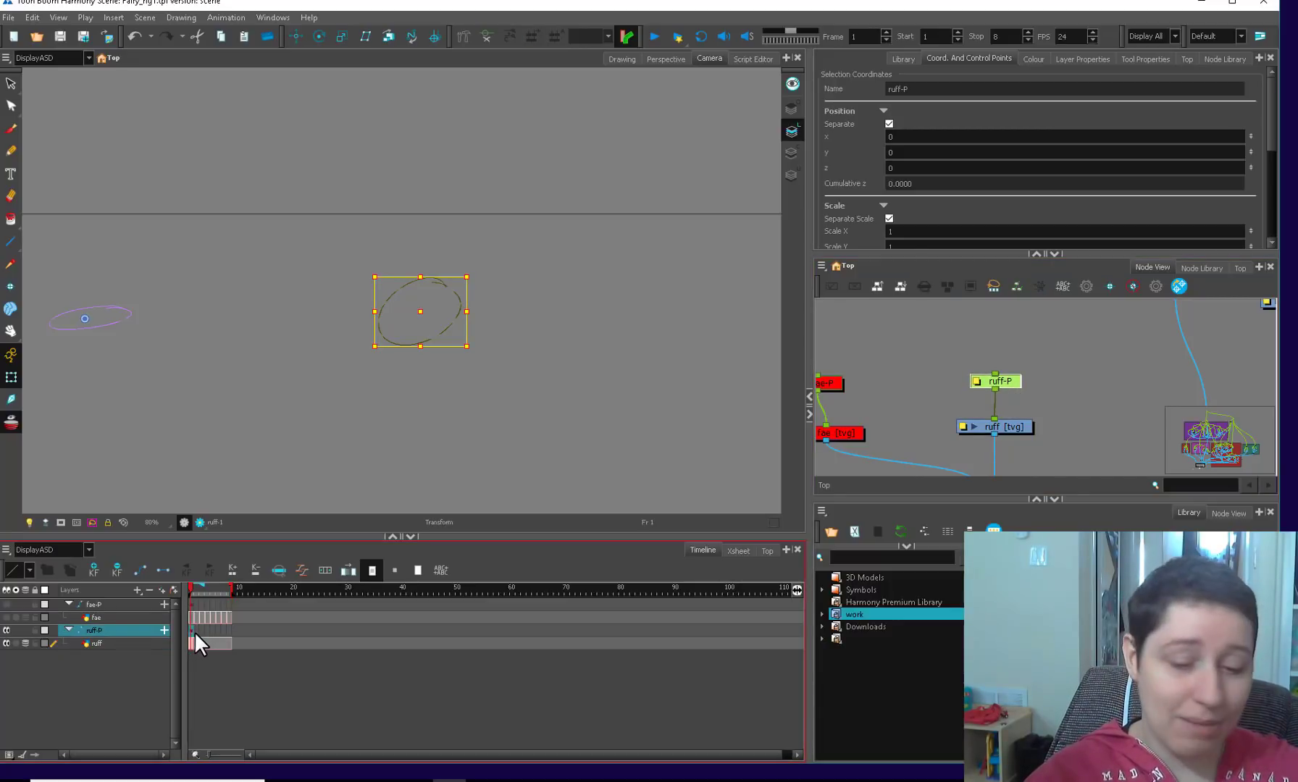
key(Delete)
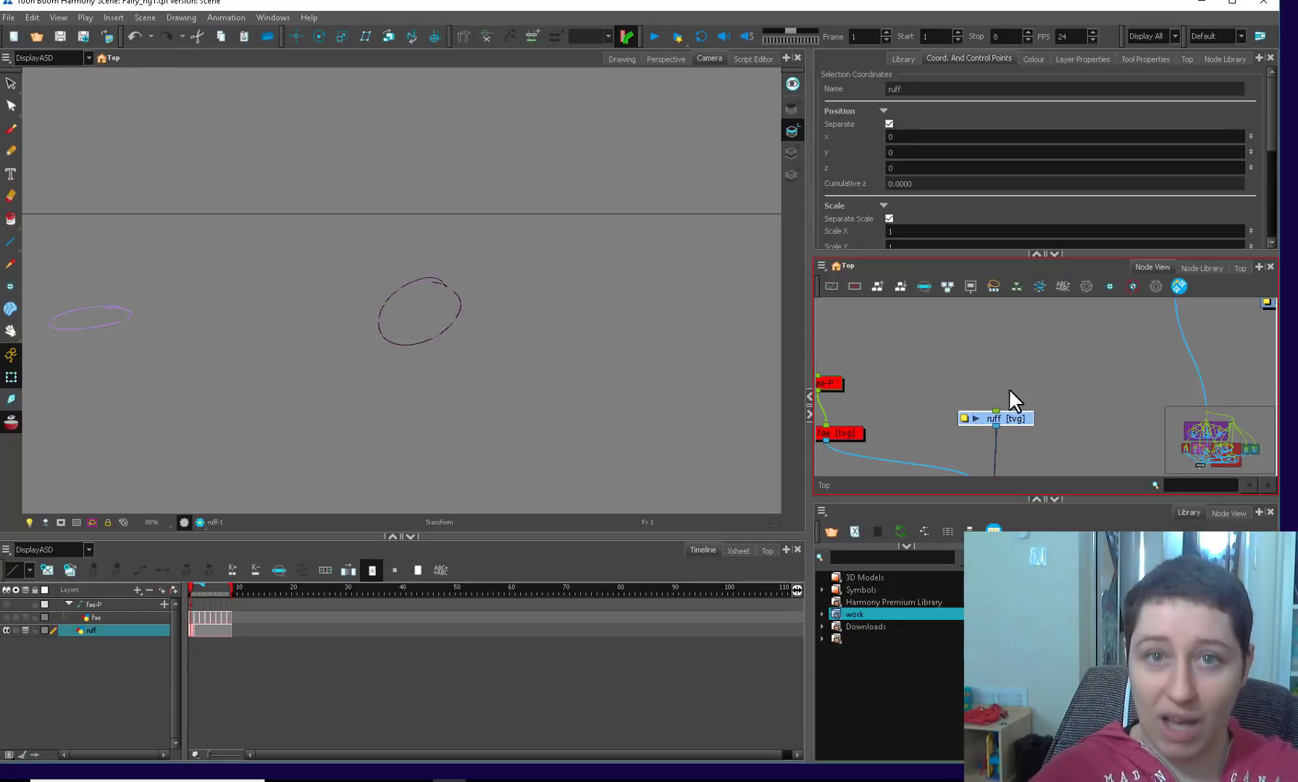
- Erase all artwork from the ruff drawings on frames 1 and 2 with the Select tool
key(alt+s)
key(ctrl+a)
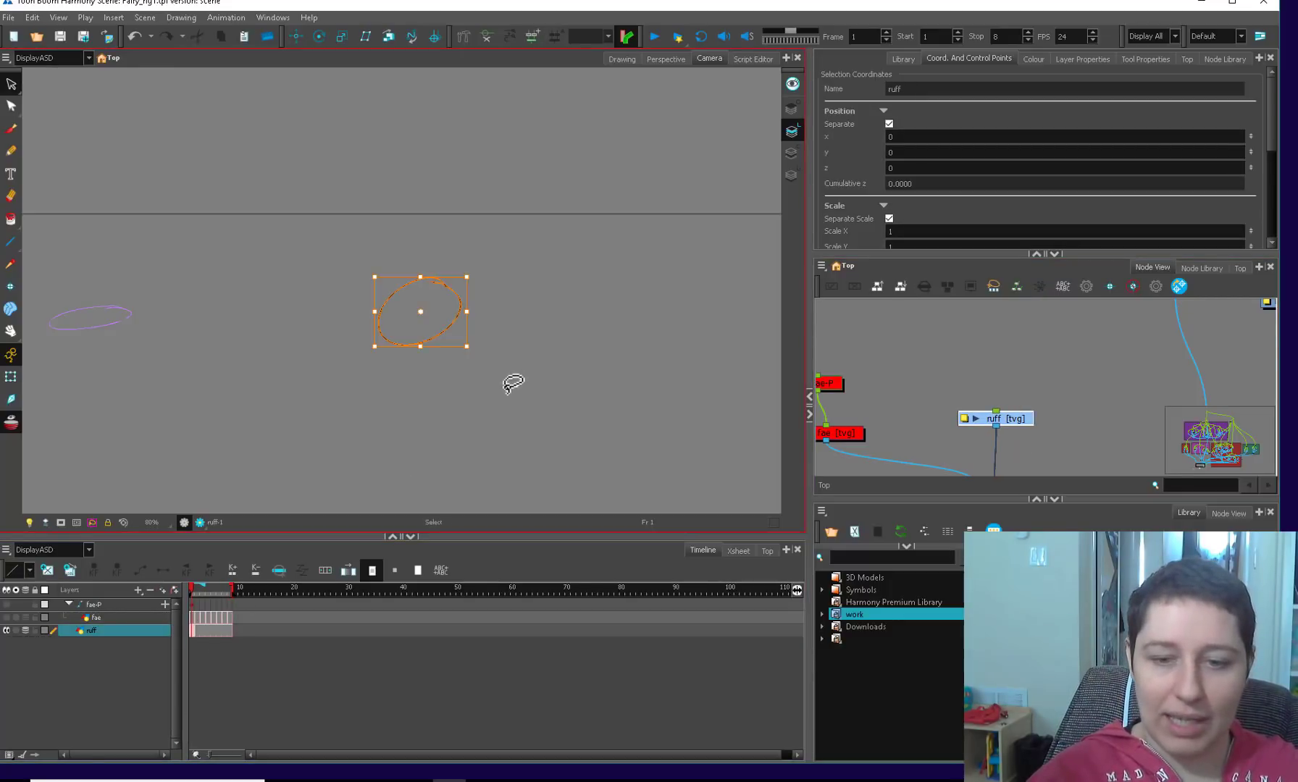
key(Delete)
key(.)
key(ctrl+a)
key(Delete)
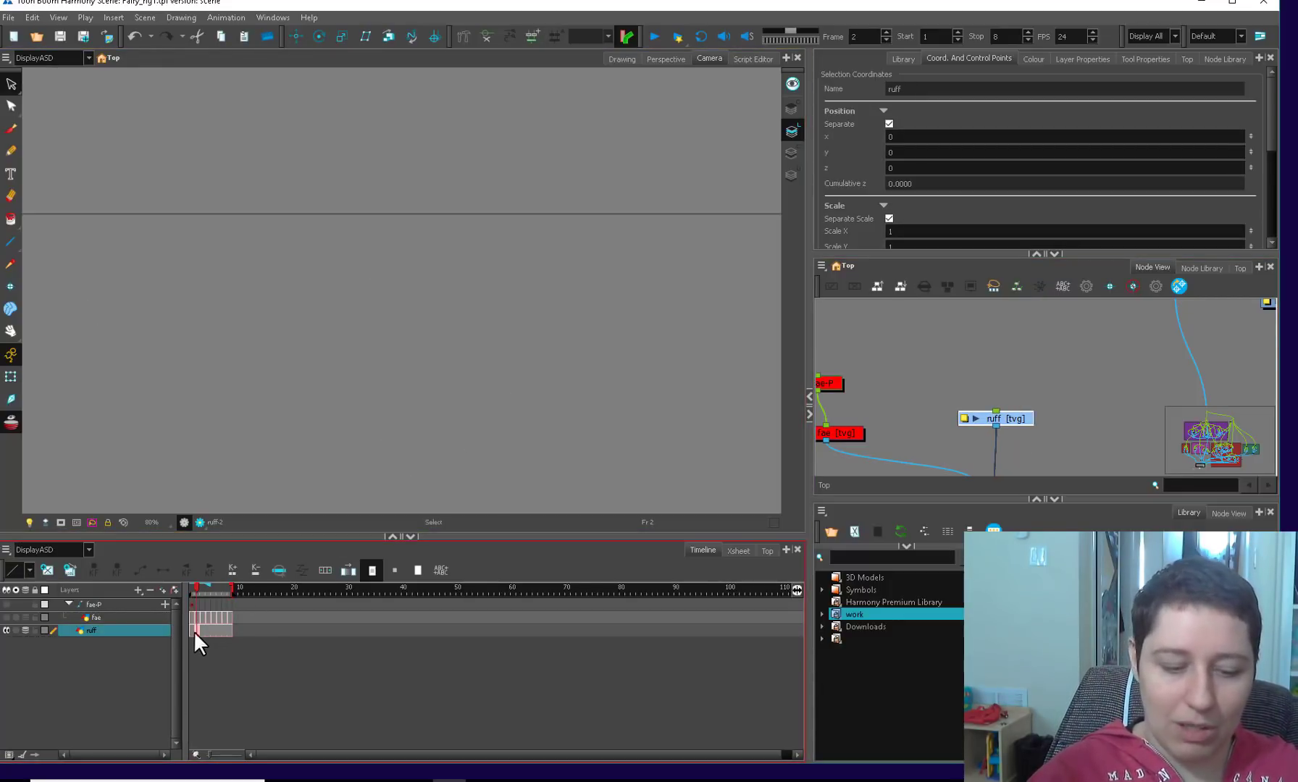
- Clear the ruff layer's exposed cells across the scene and reveal the drawing substitution preview
drag(194, 633, 227, 636)
drag(905, 546, 907, 675)
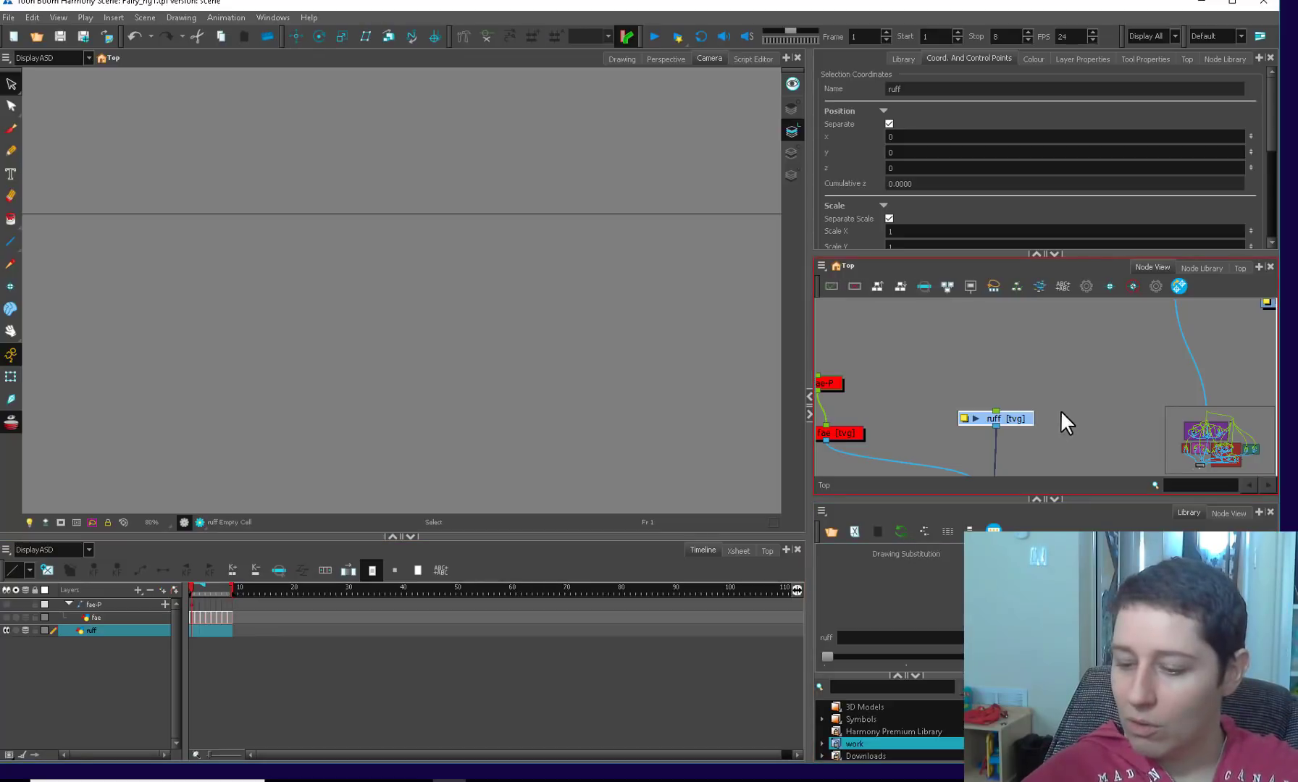
click(1018, 420)
click(192, 625)
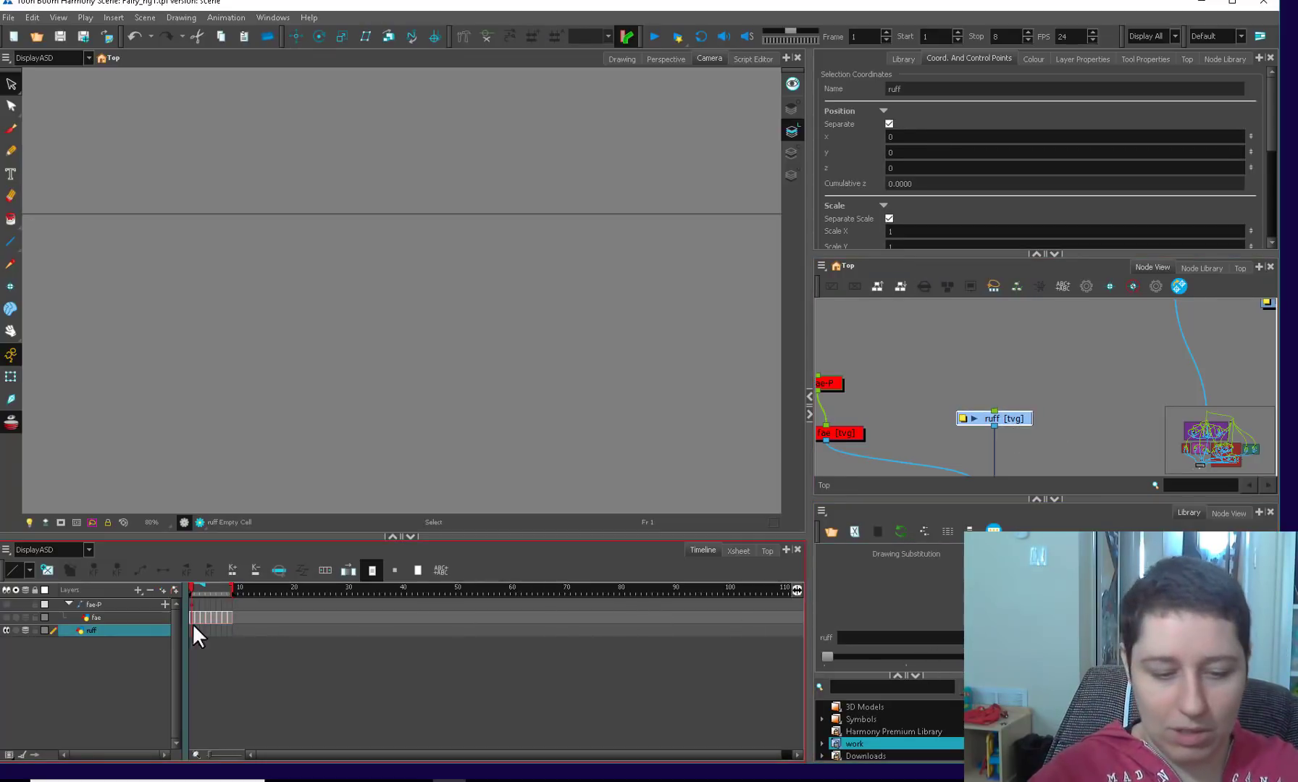
- Delete the ruff-2 drawing from frame 2 of the ruff layer and return to frame 1
click(196, 630)
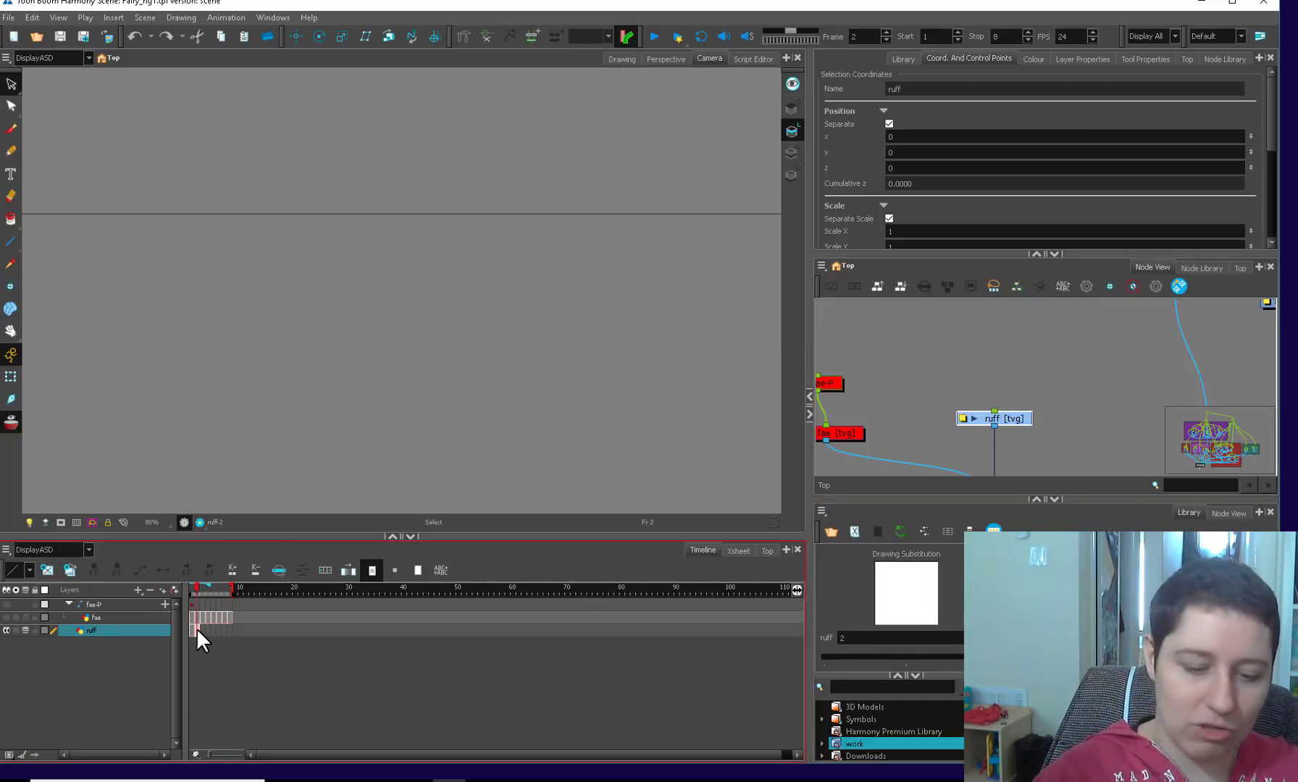
right_click(197, 629)
mouse_move(390, 472)
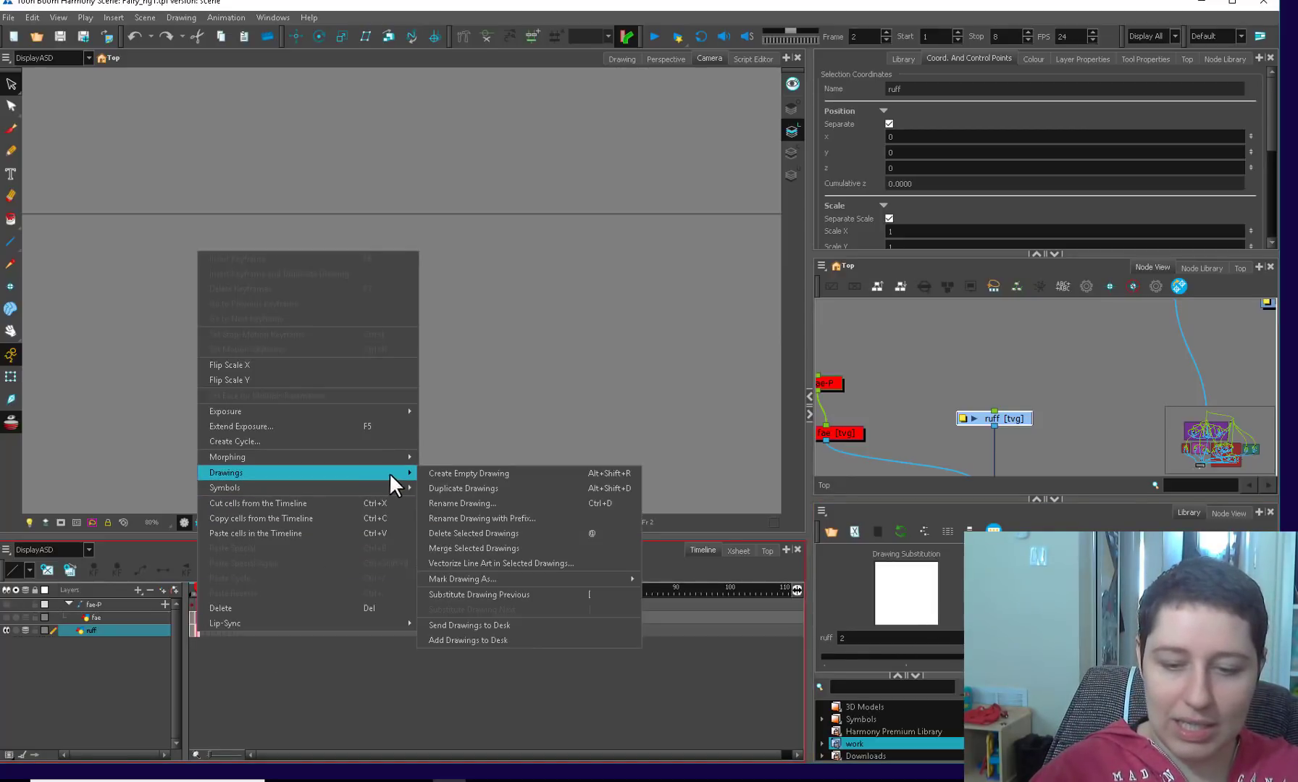
click(592, 533)
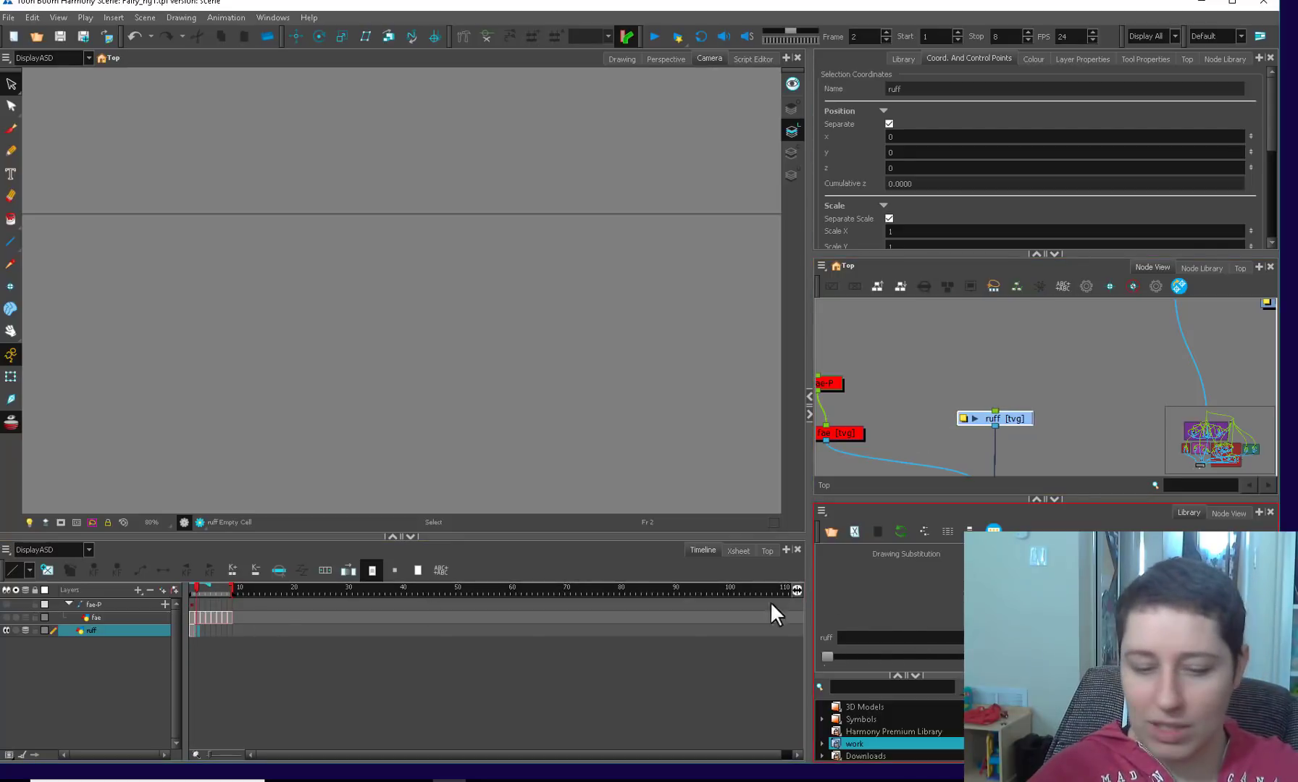
click(194, 631)
drag(967, 425, 966, 427)
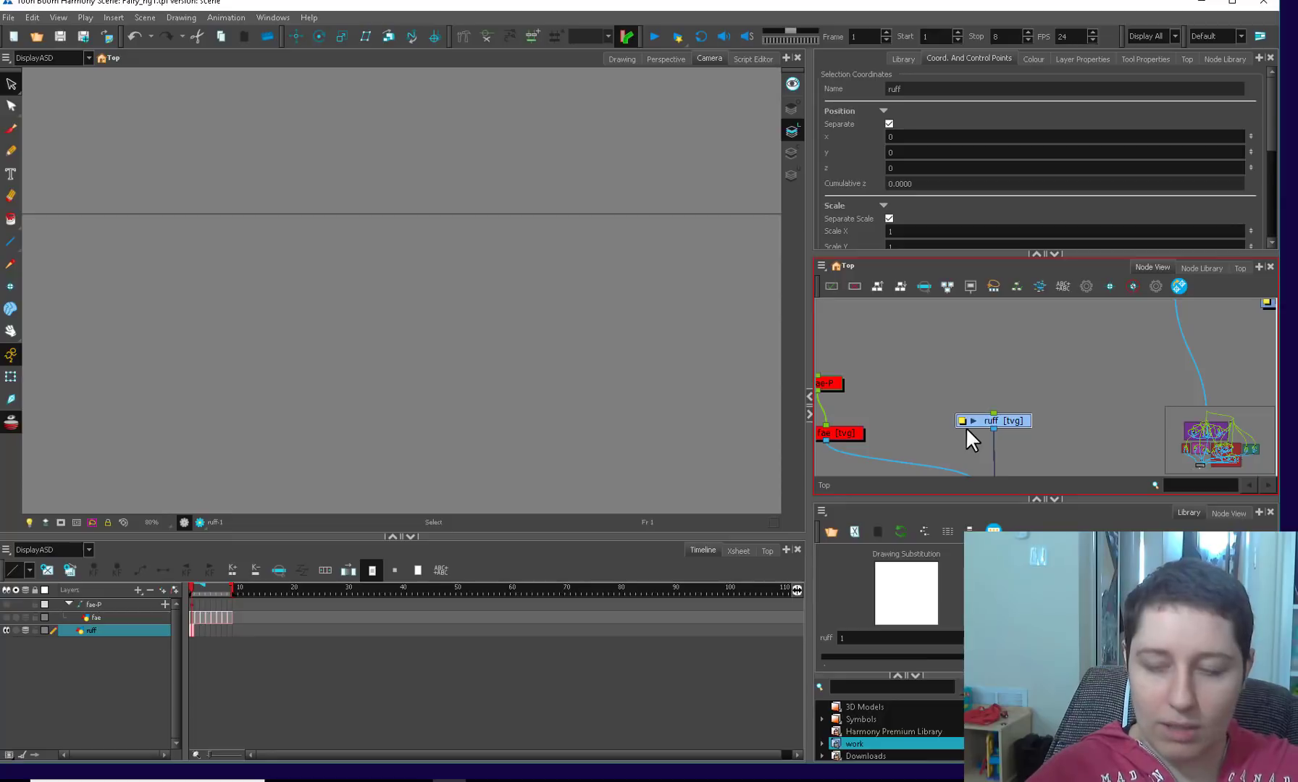
mouse_move(869, 366)
mouse_down()
mouse_move(819, 444)
mouse_move(869, 365)
mouse_up()
key(a)
click(893, 409)
key(d)
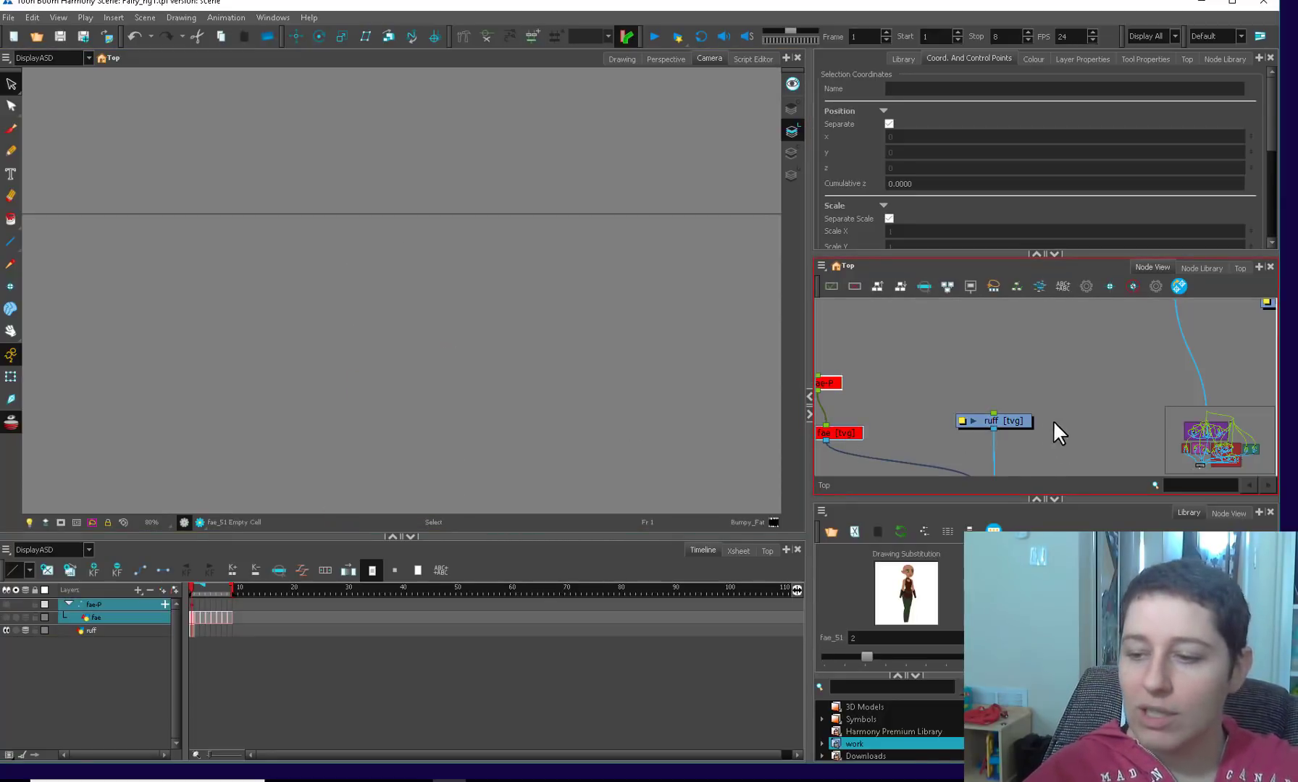
- Extend the scene to 19 frames and add a new drawing layer named asdf with its own peg
click(1018, 418)
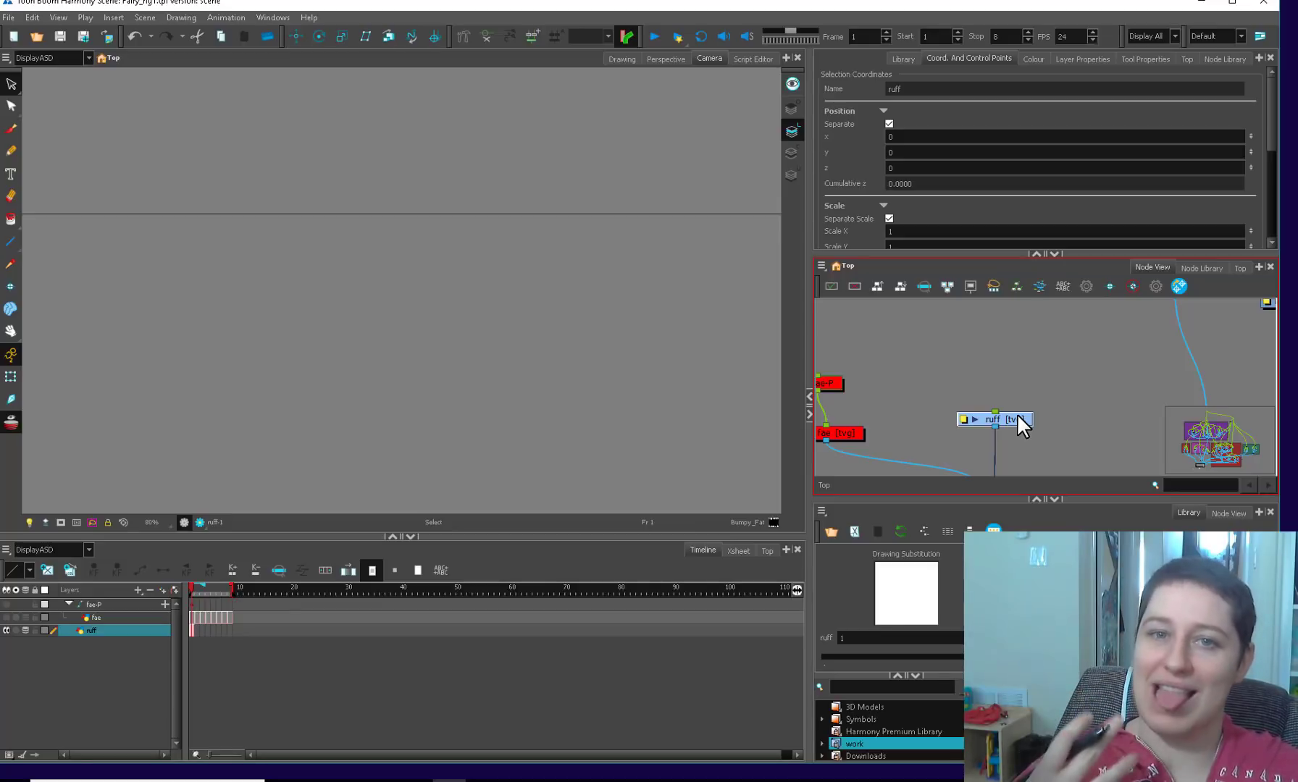
key(Escape)
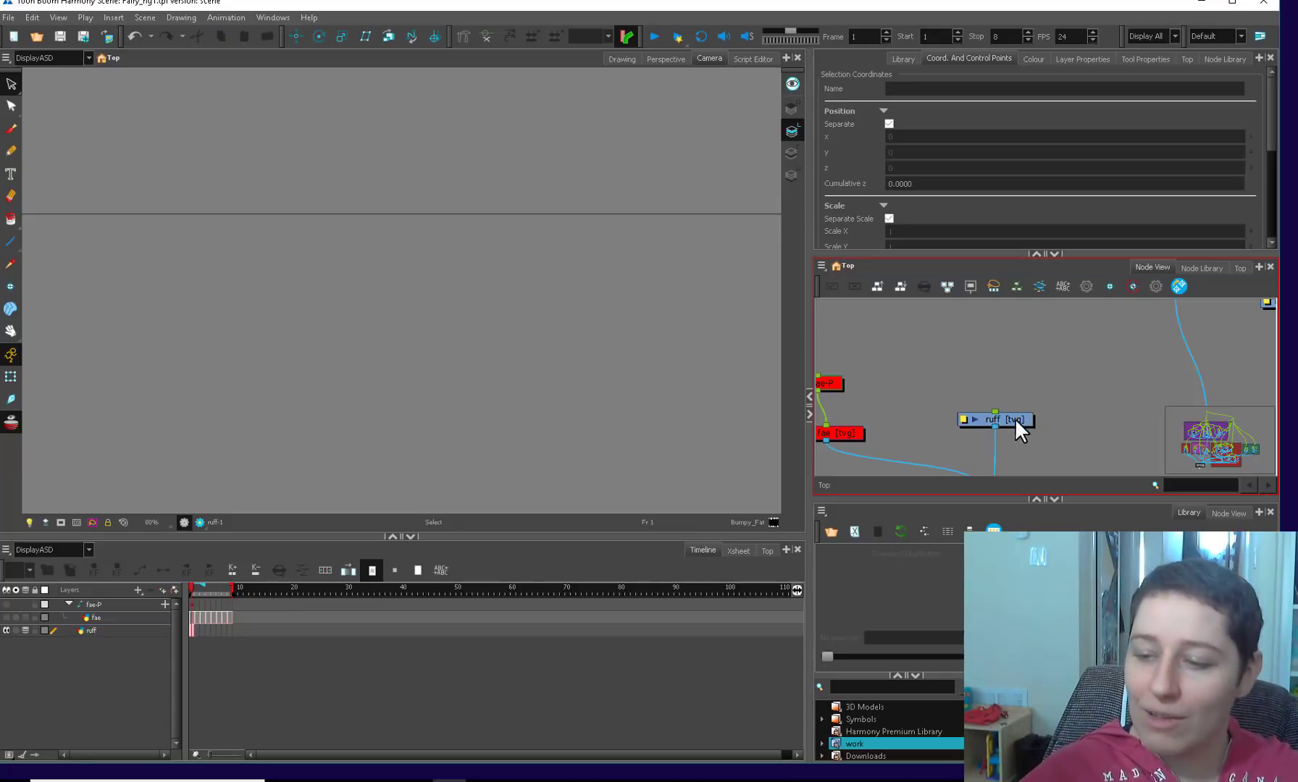
click(1016, 422)
drag(232, 588, 291, 589)
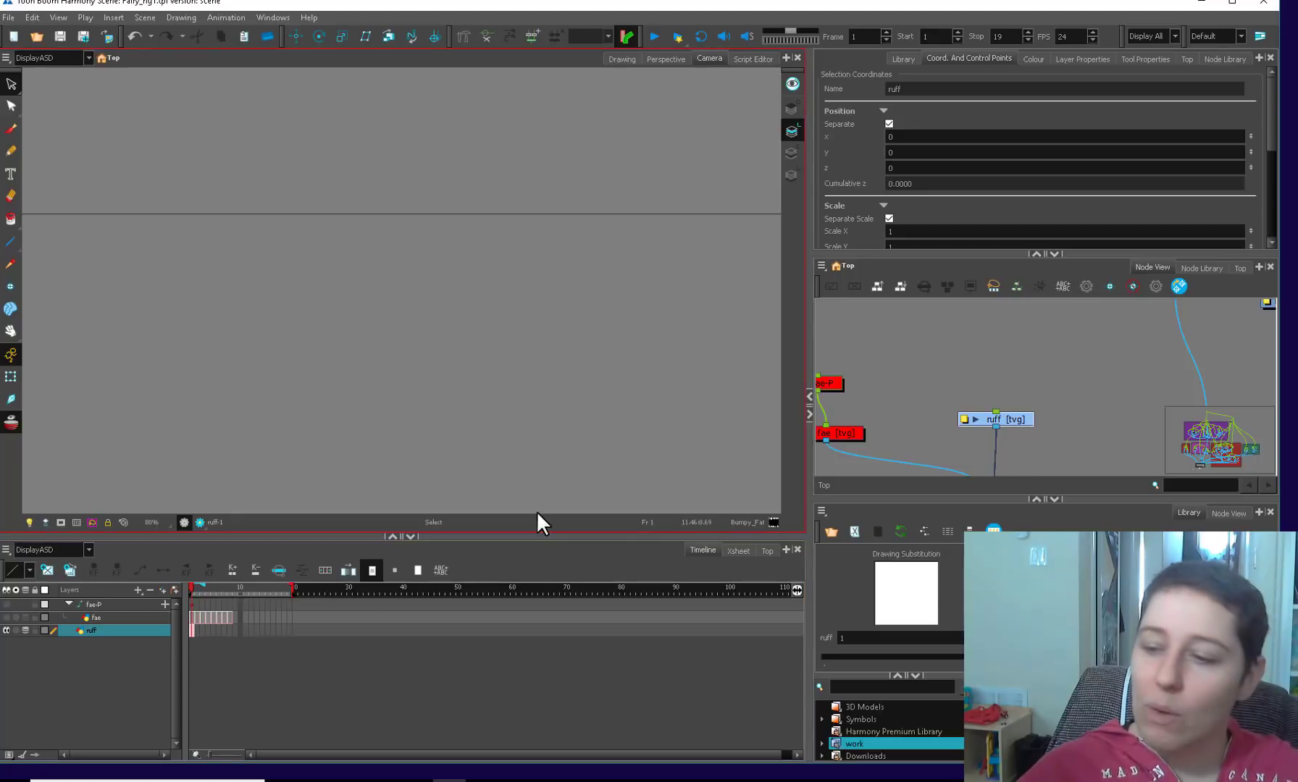
key(alt+b)
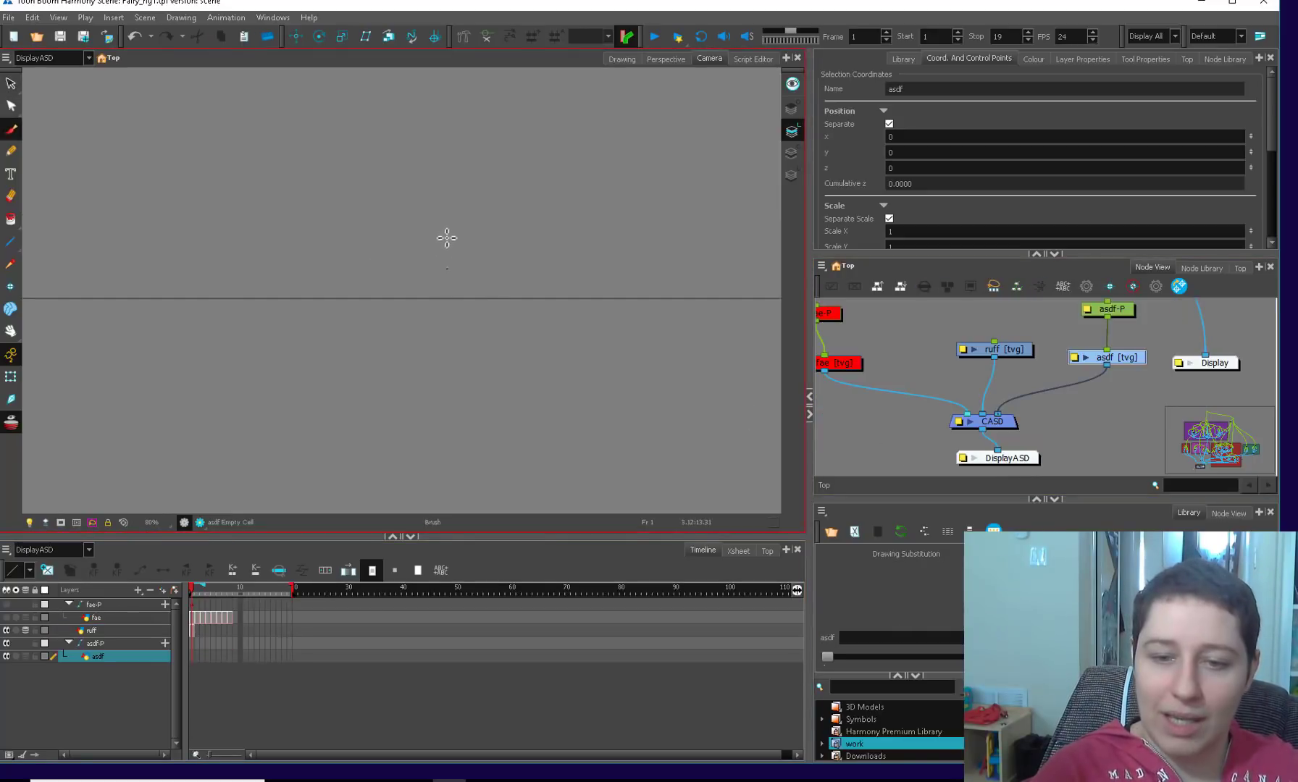
- Handwrite the text "Meow LF" on frame 1 of the asdf layer with the Brush tool
mouse_move(446, 238)
mouse_down()
mouse_move(484, 255)
mouse_move(567, 231)
mouse_move(518, 257)
mouse_move(570, 235)
mouse_up()
key(ctrl+z)
key(ctrl+z)
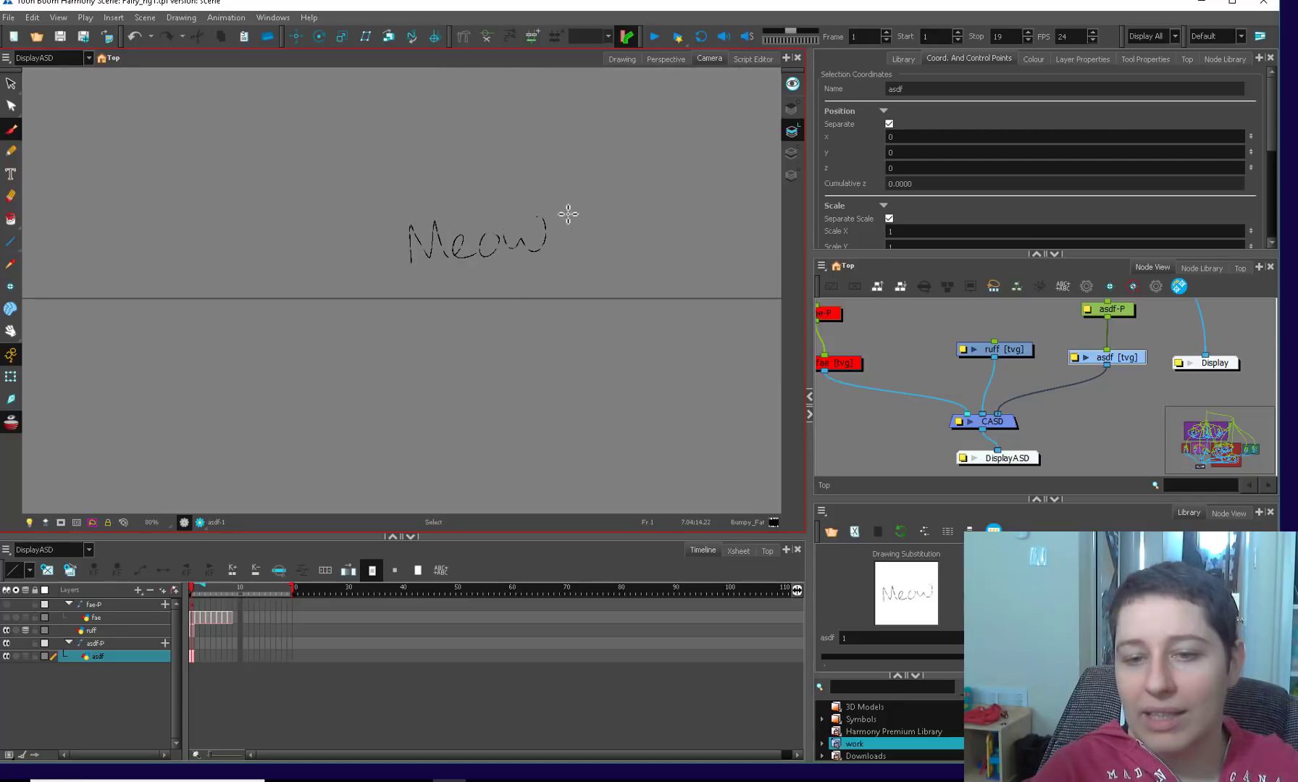
drag(569, 202, 581, 234)
mouse_move(599, 201)
mouse_down()
mouse_move(601, 233)
mouse_move(614, 216)
mouse_move(603, 356)
mouse_up()
- Recolour all strokes of the "Meow LF" drawing with the eye_trace swatch from the Fairy palette
key(2)
key(2)
key(2)
key(2)
key(alt+s)
mouse_move(495, 289)
mouse_down()
mouse_move(347, 374)
mouse_move(730, 313)
mouse_up()
key(1)
key(1)
drag(727, 388, 638, 407)
key(ctrl+a)
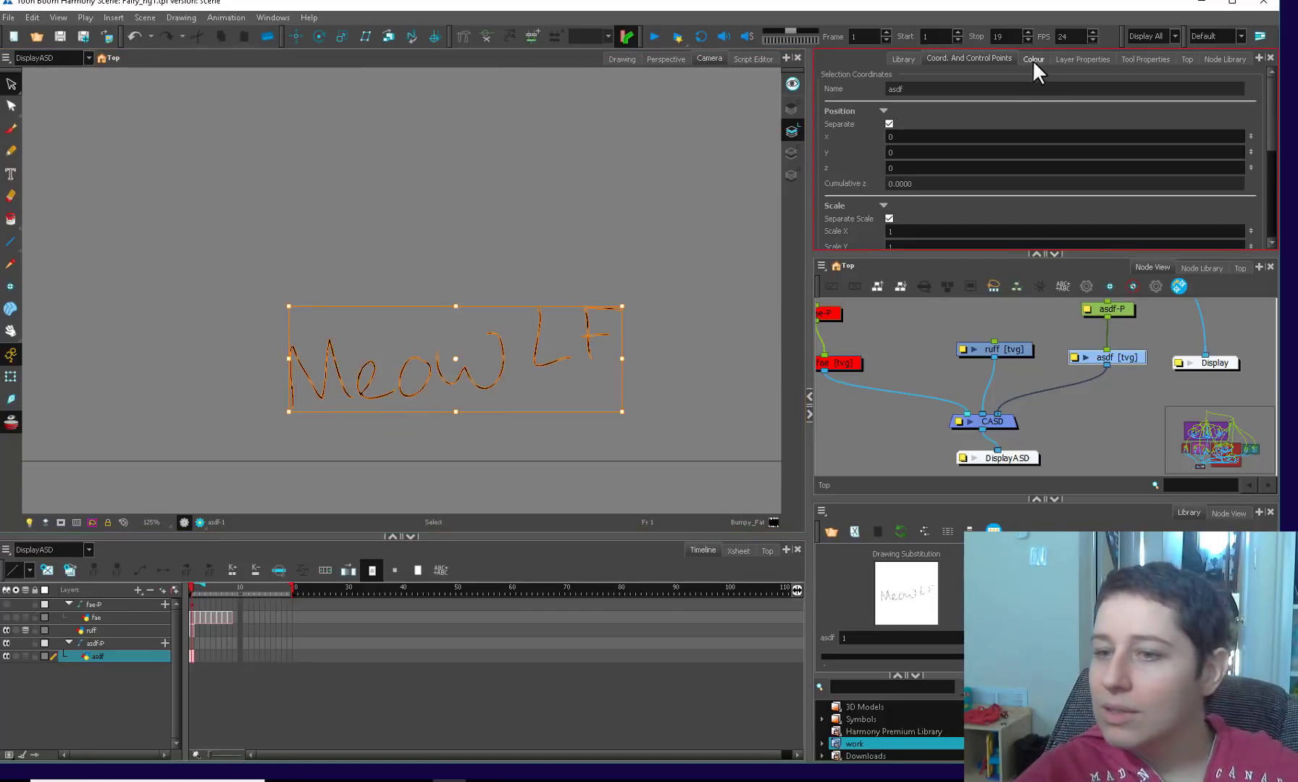
click(1034, 59)
click(918, 125)
scroll(898, 133, down, 2)
click(900, 131)
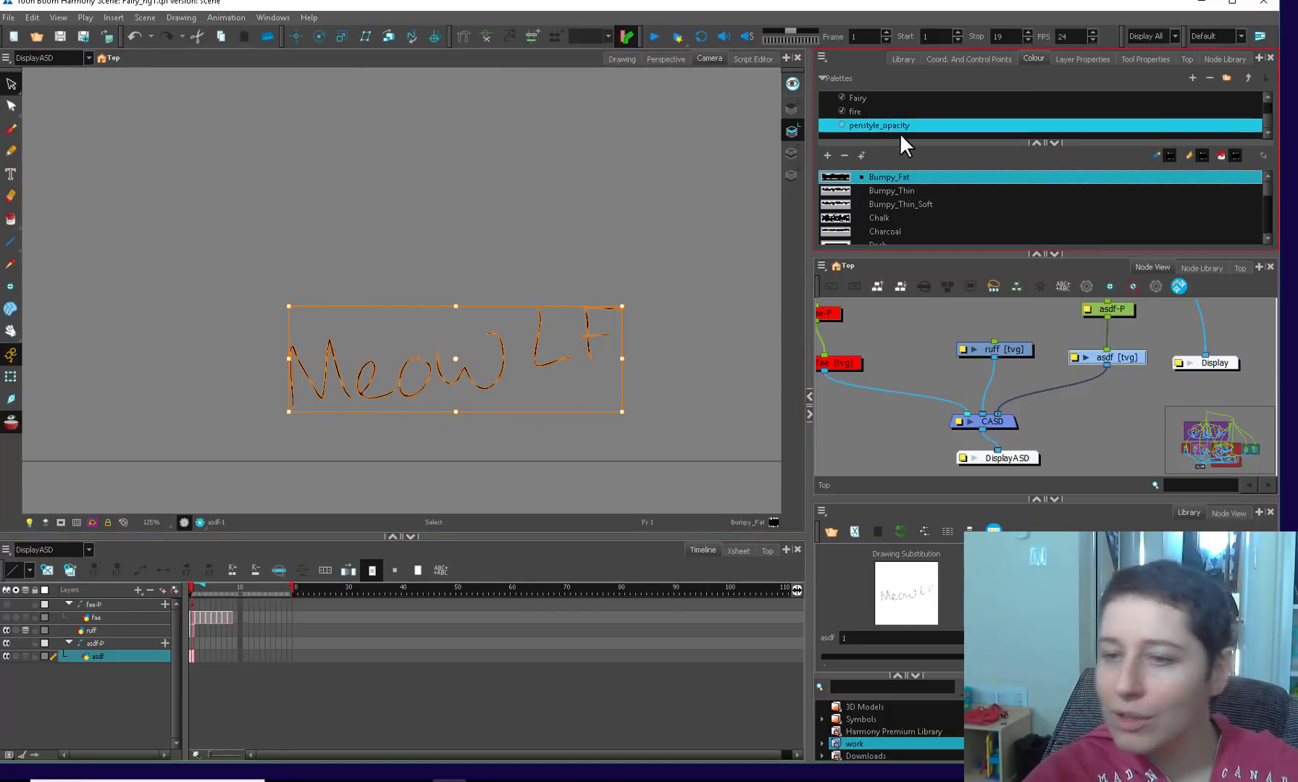
click(907, 100)
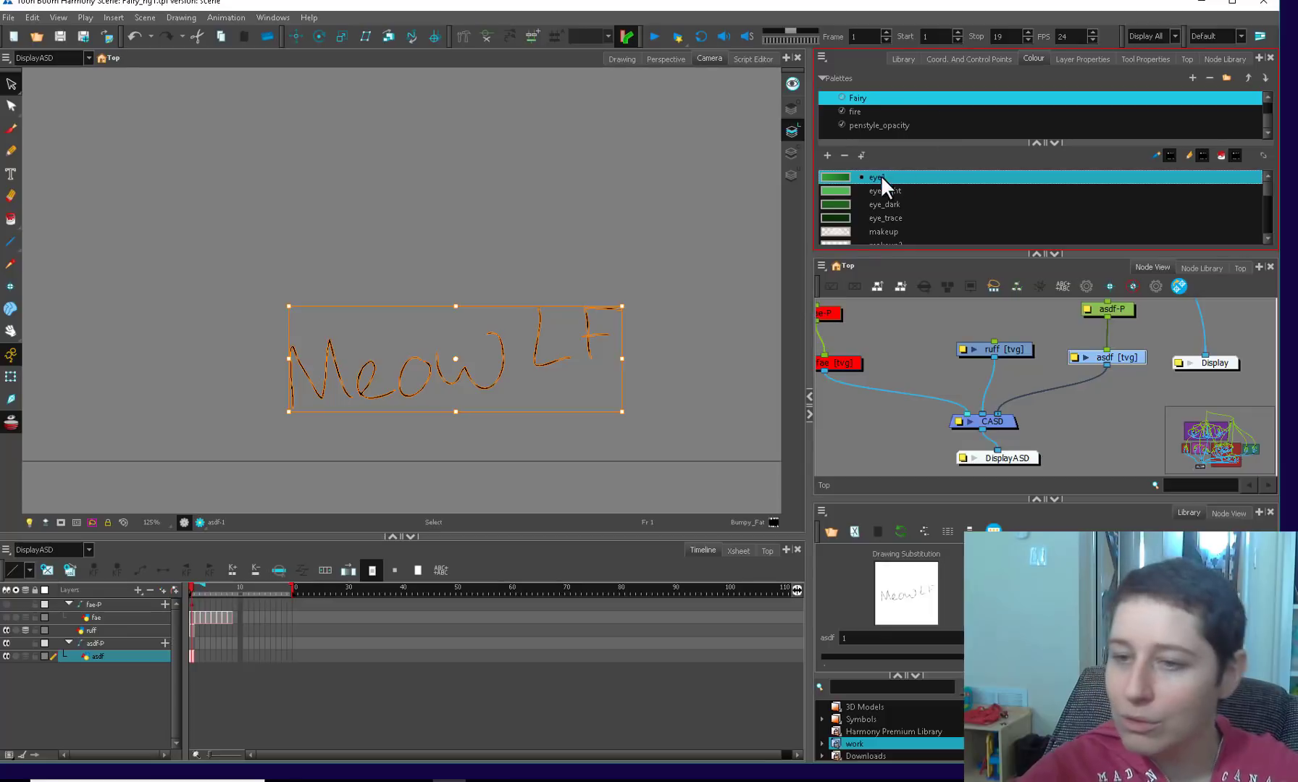
click(844, 217)
click(689, 354)
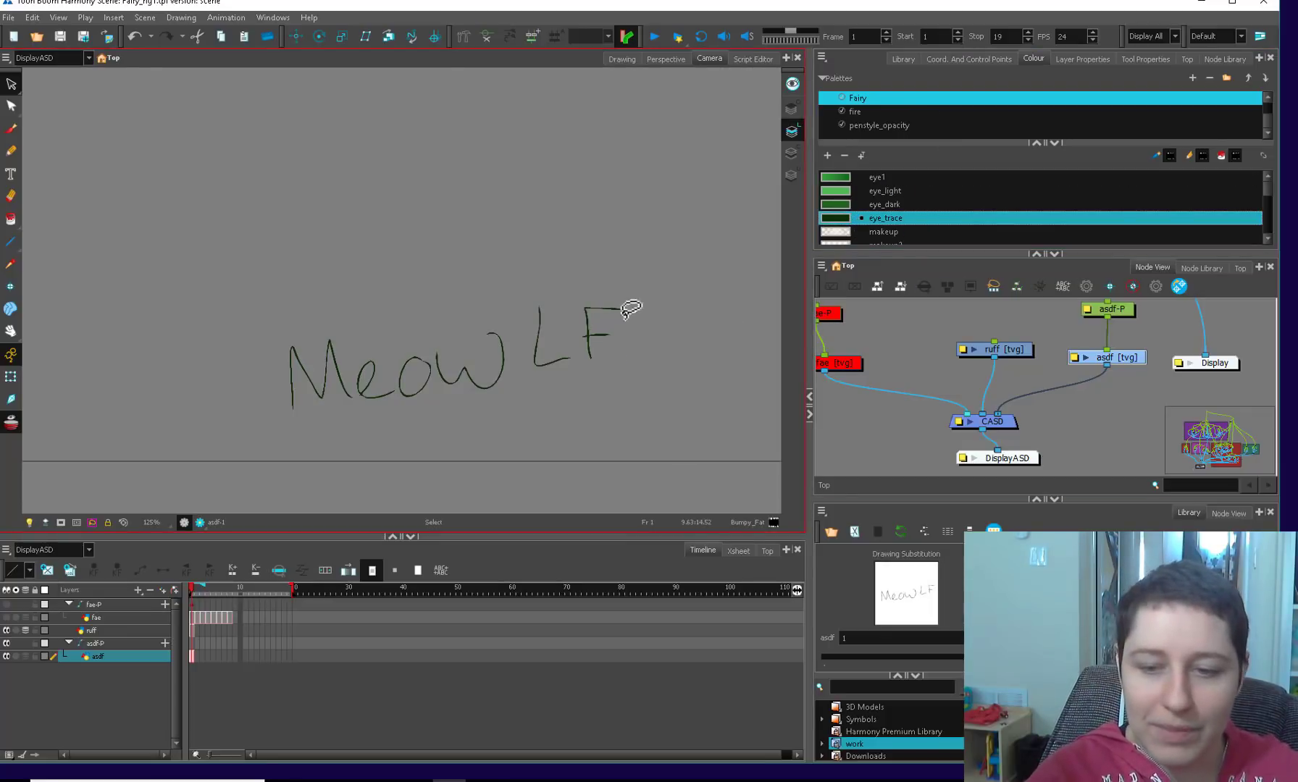
- Make the ruff layer the active drawing layer for the Brush tool
key(alt+b)
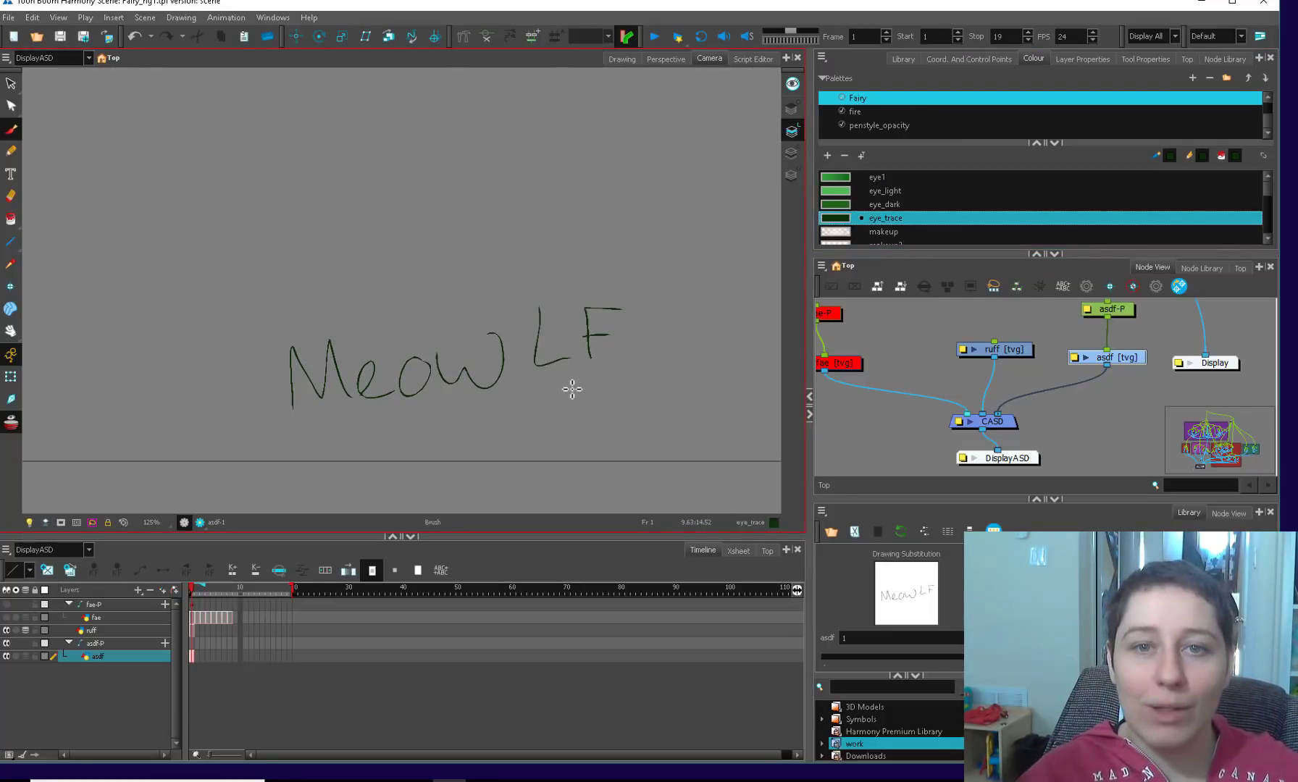
drag(996, 349, 988, 350)
drag(542, 475, 532, 368)
mouse_move(349, 427)
mouse_down()
mouse_move(385, 441)
mouse_move(480, 395)
mouse_up()
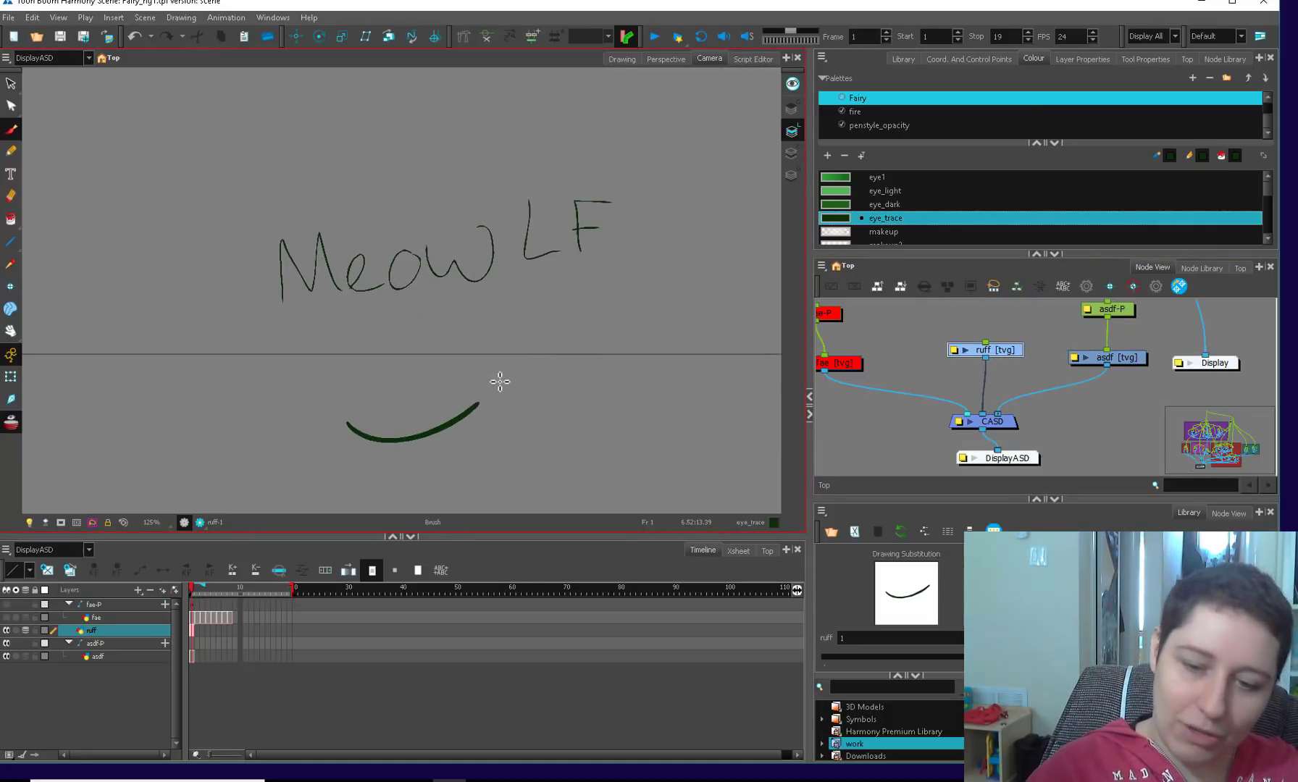
key(ctrl+z)
key(ctrl+shift+z)
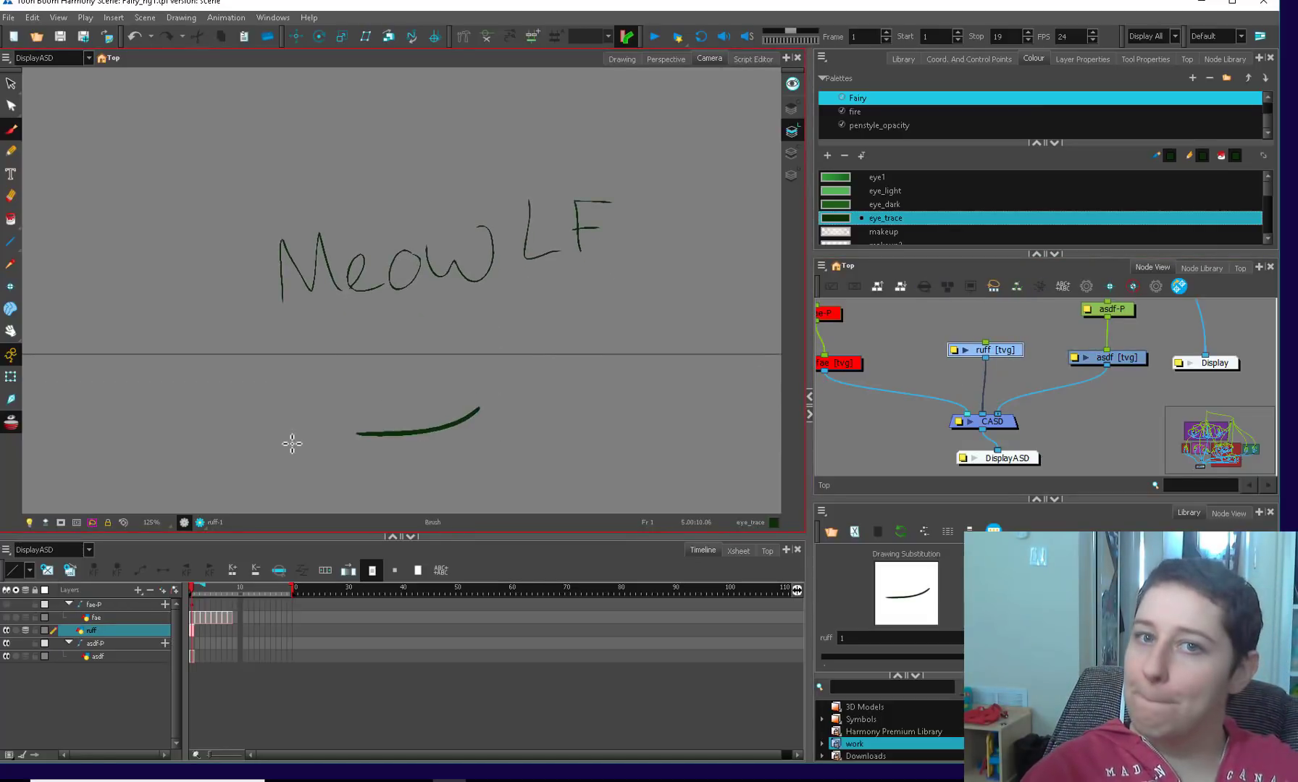
key(ctrl+z)
drag(340, 416, 441, 417)
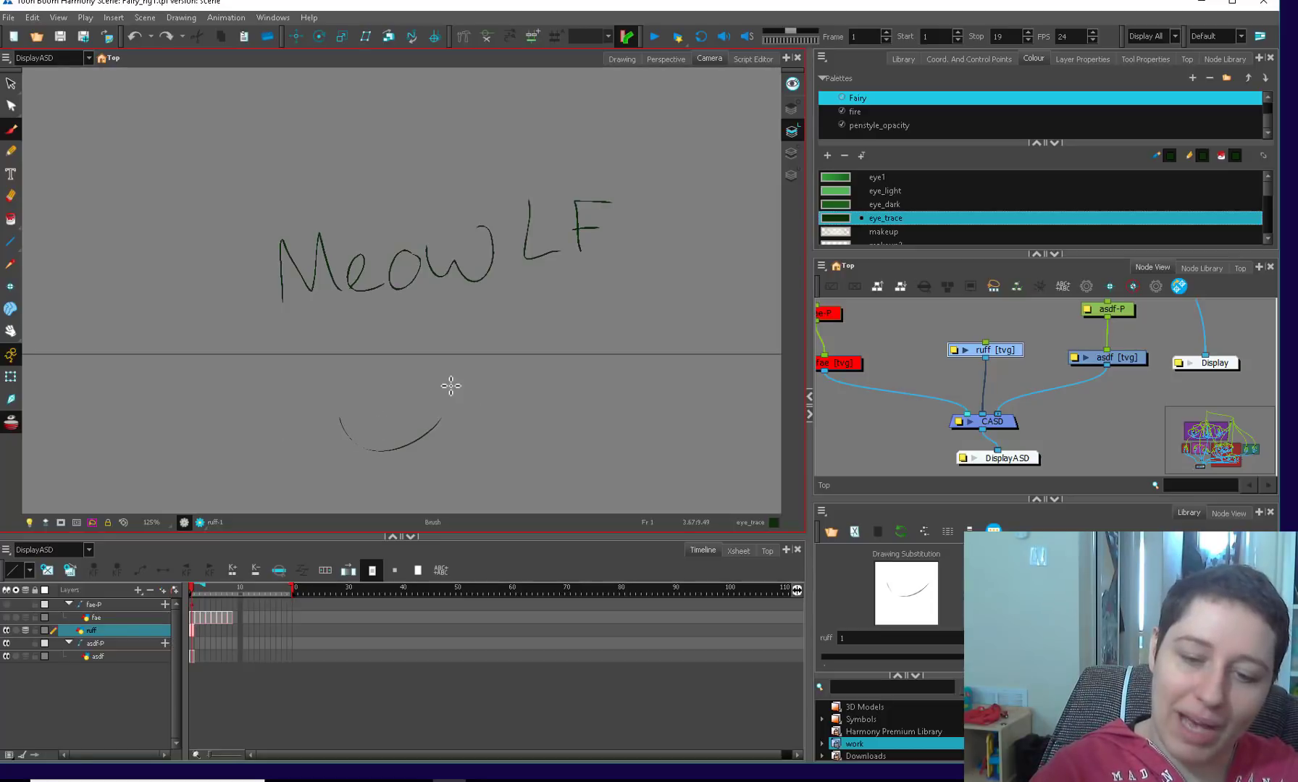
key(o)
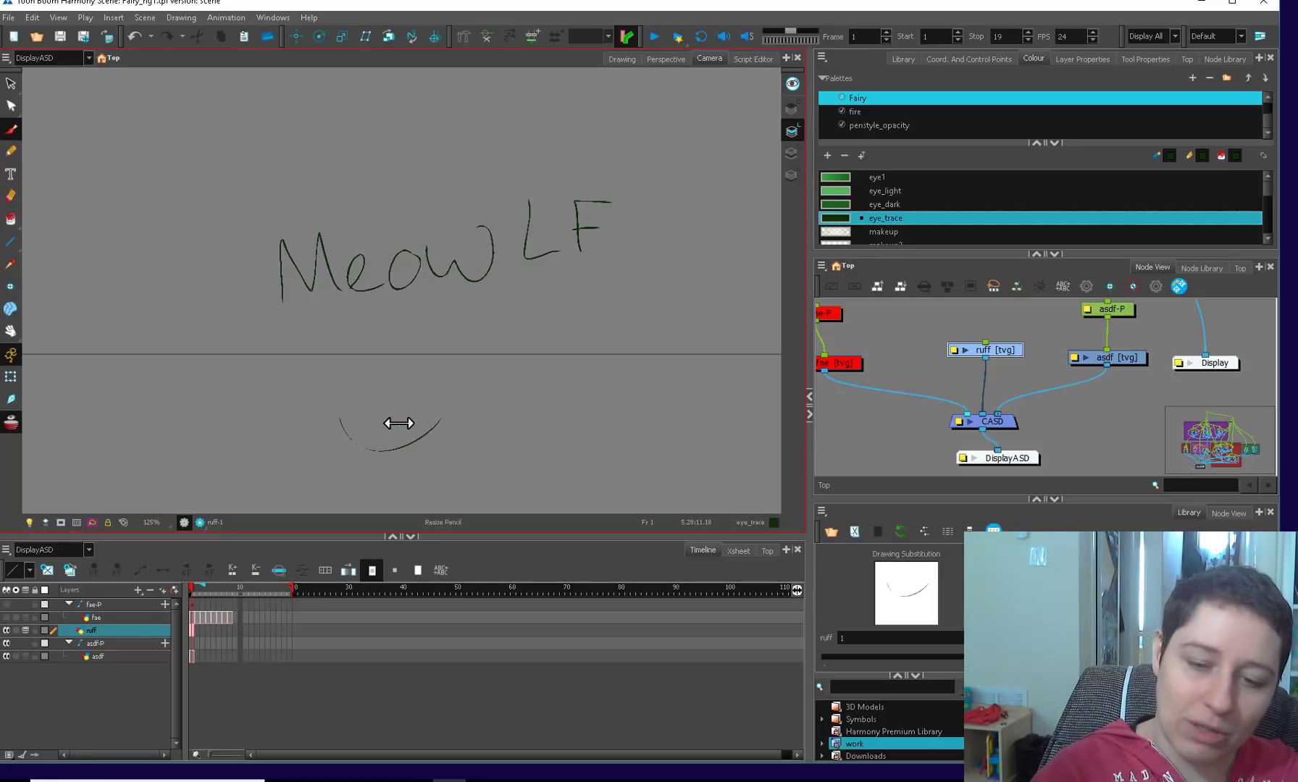
key(alt+s)
click(428, 433)
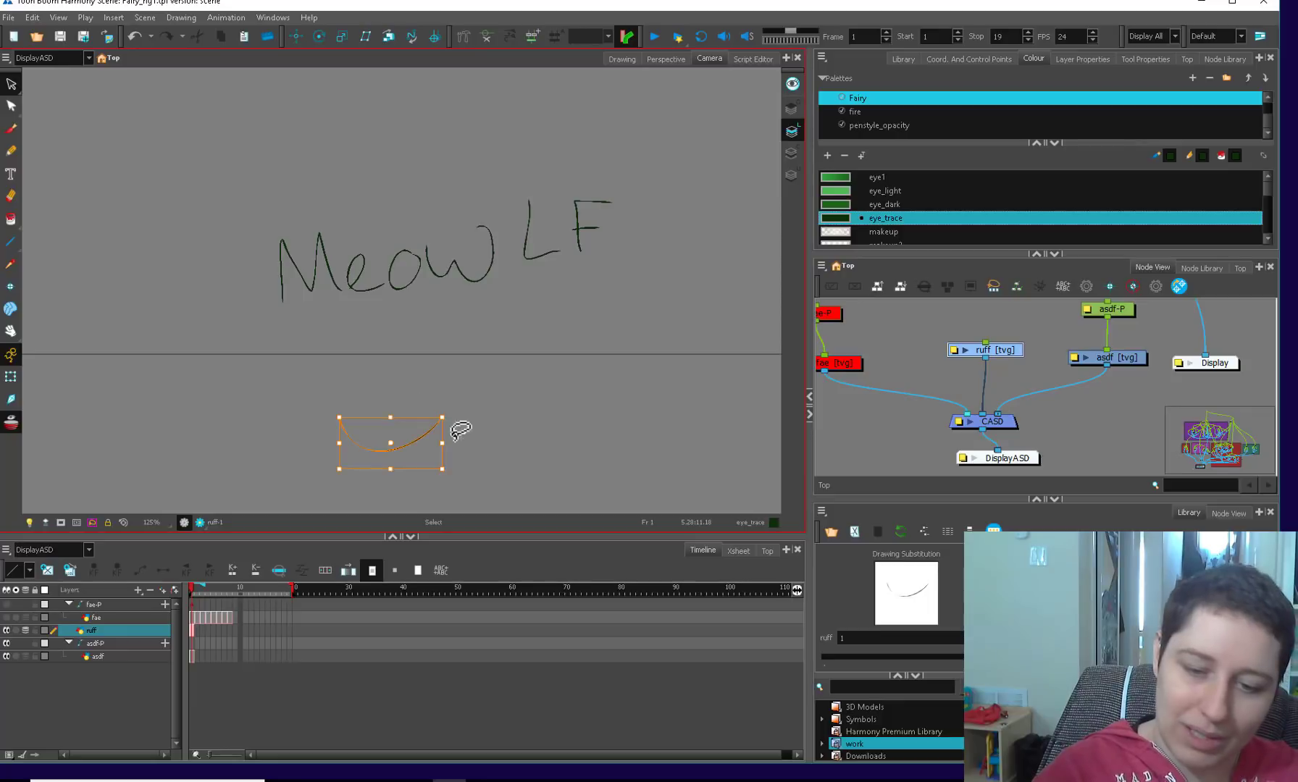
key(Delete)
- Adjust the brush size and draw a small smile curve below the text on frame 1 of the ruff layer
key(alt+b)
key(o)
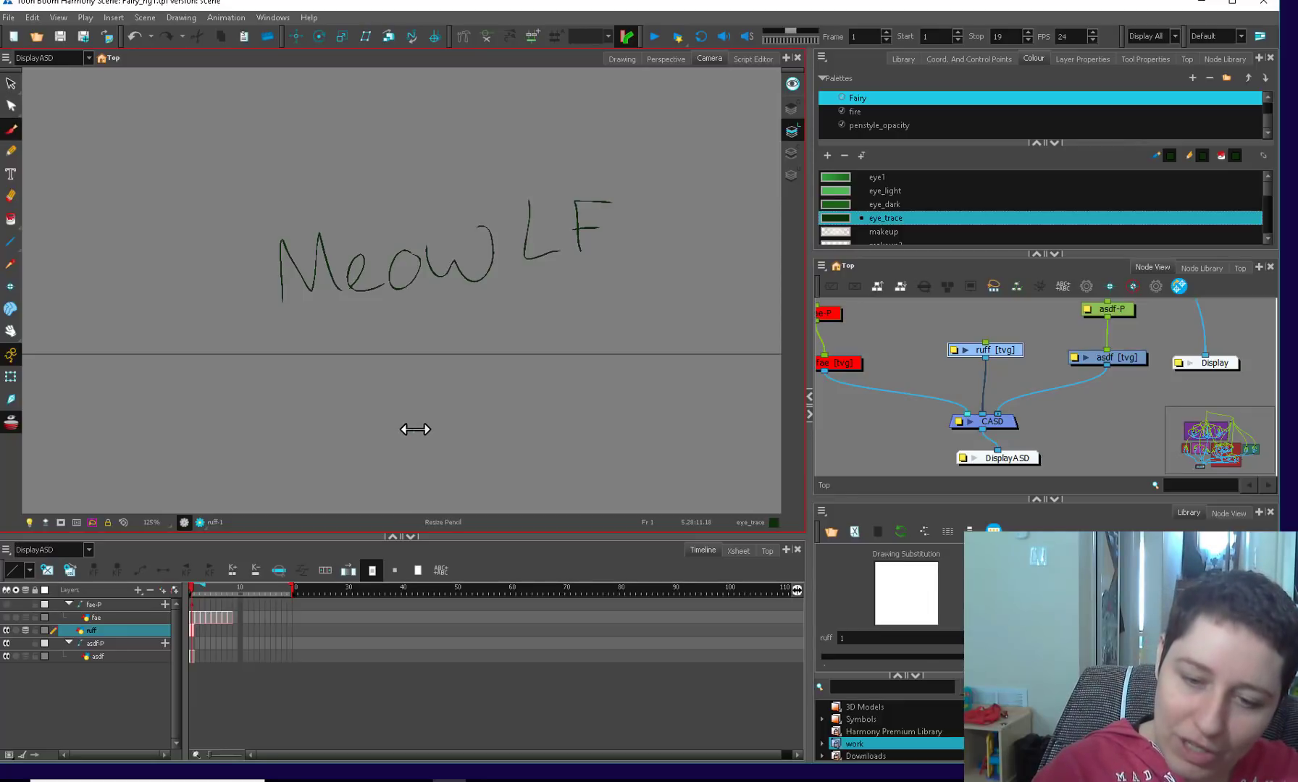
drag(424, 422, 354, 412)
key(ctrl+z)
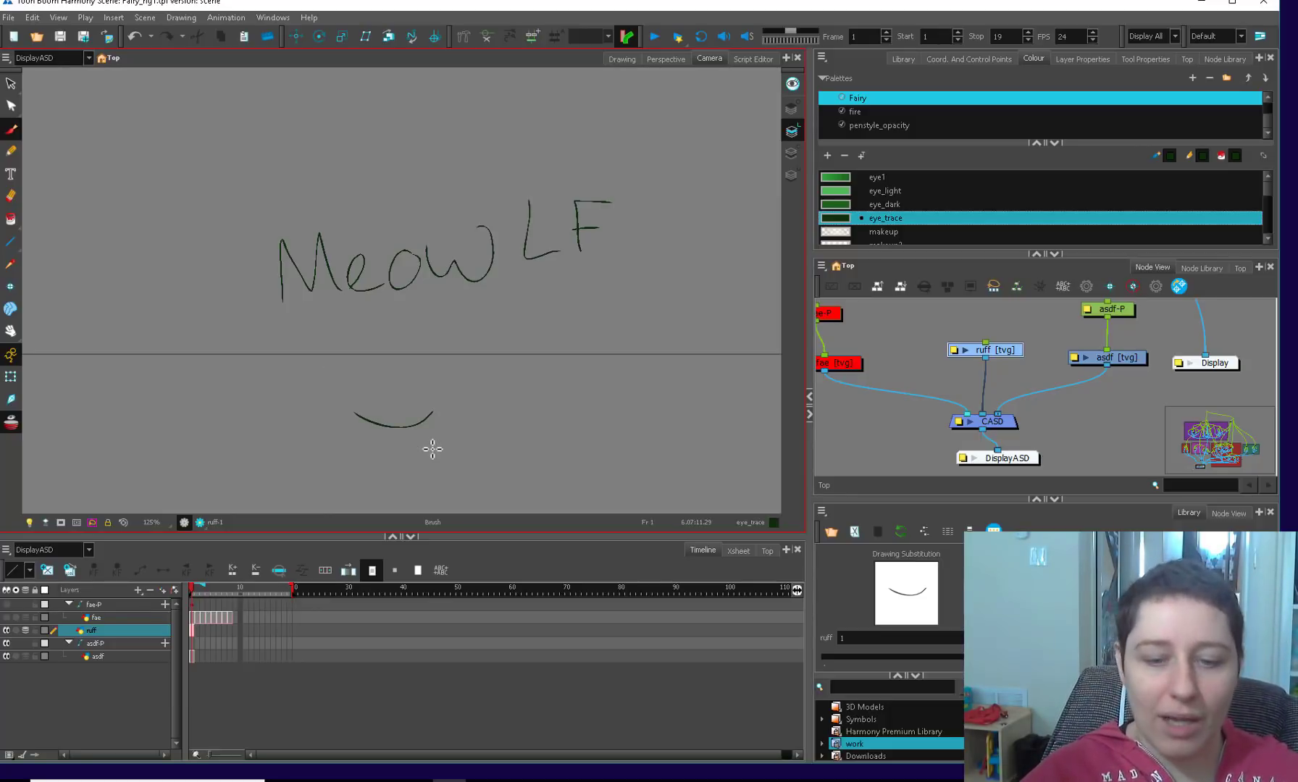
- Turn on onion skin and draw a flatter smile curve over the frame 1 smile on frame 2 of the ruff layer
key(.)
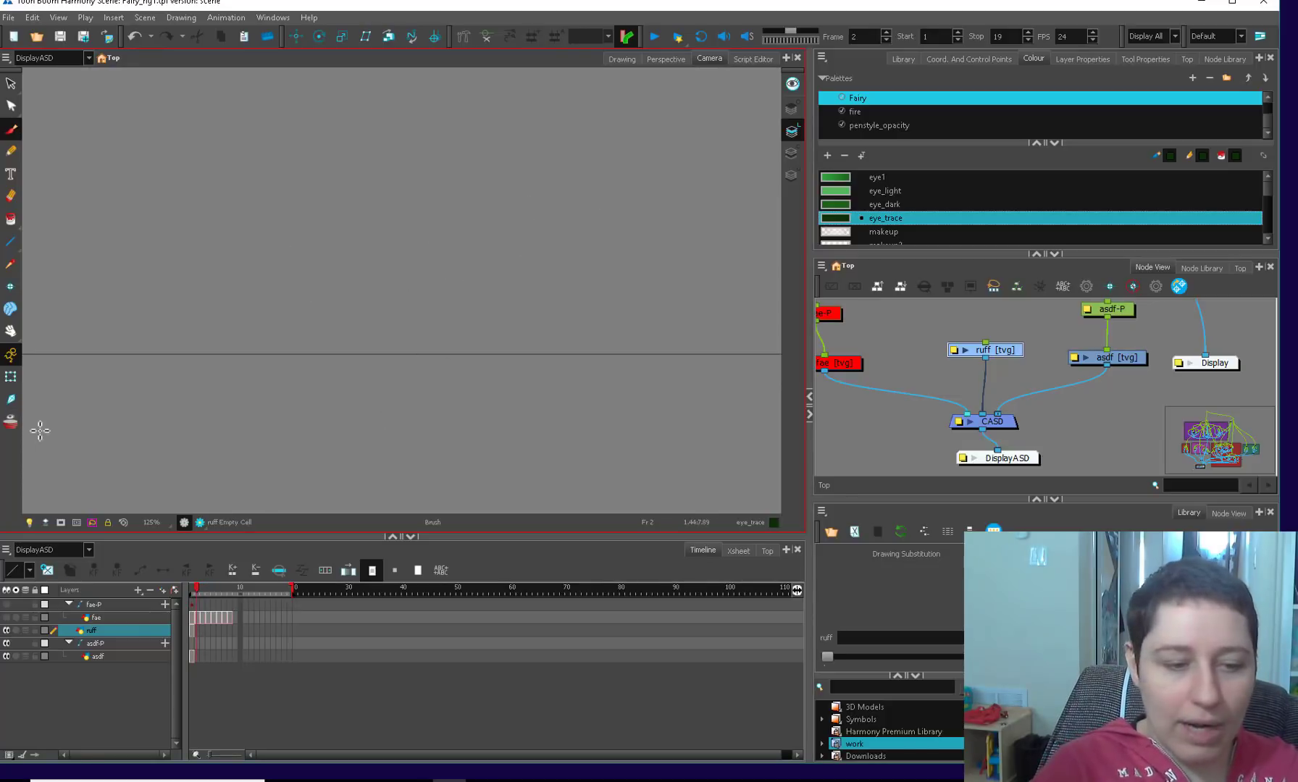
click(11, 422)
mouse_move(366, 422)
mouse_down()
mouse_move(425, 419)
mouse_move(387, 425)
mouse_move(433, 413)
mouse_up()
key(ctrl+z)
key(alt+s)
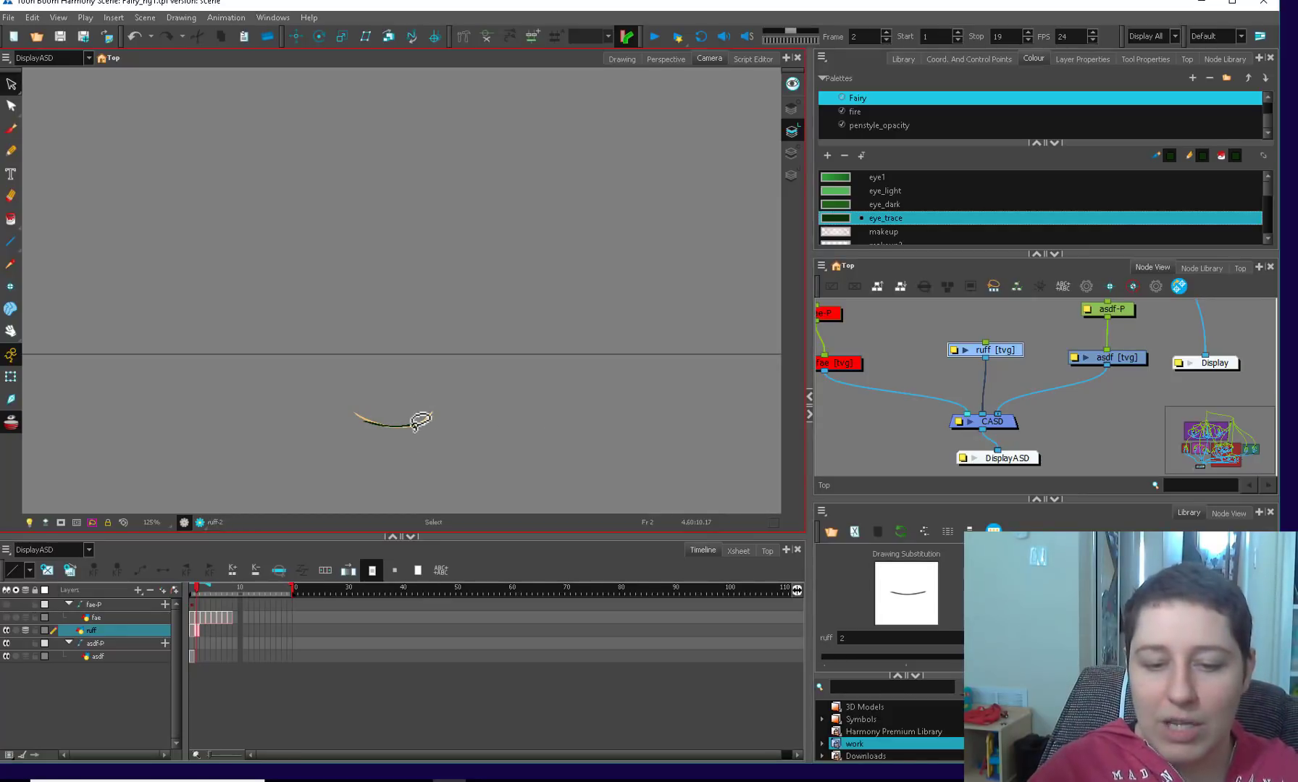
click(414, 427)
- Brush an open smiling mouth with upper and lower lip lines on frame 3 of the ruff layer
key(2)
mouse_move(418, 461)
mouse_down()
mouse_move(491, 424)
mouse_move(495, 403)
mouse_up()
key(.)
key(alt+b)
key(2)
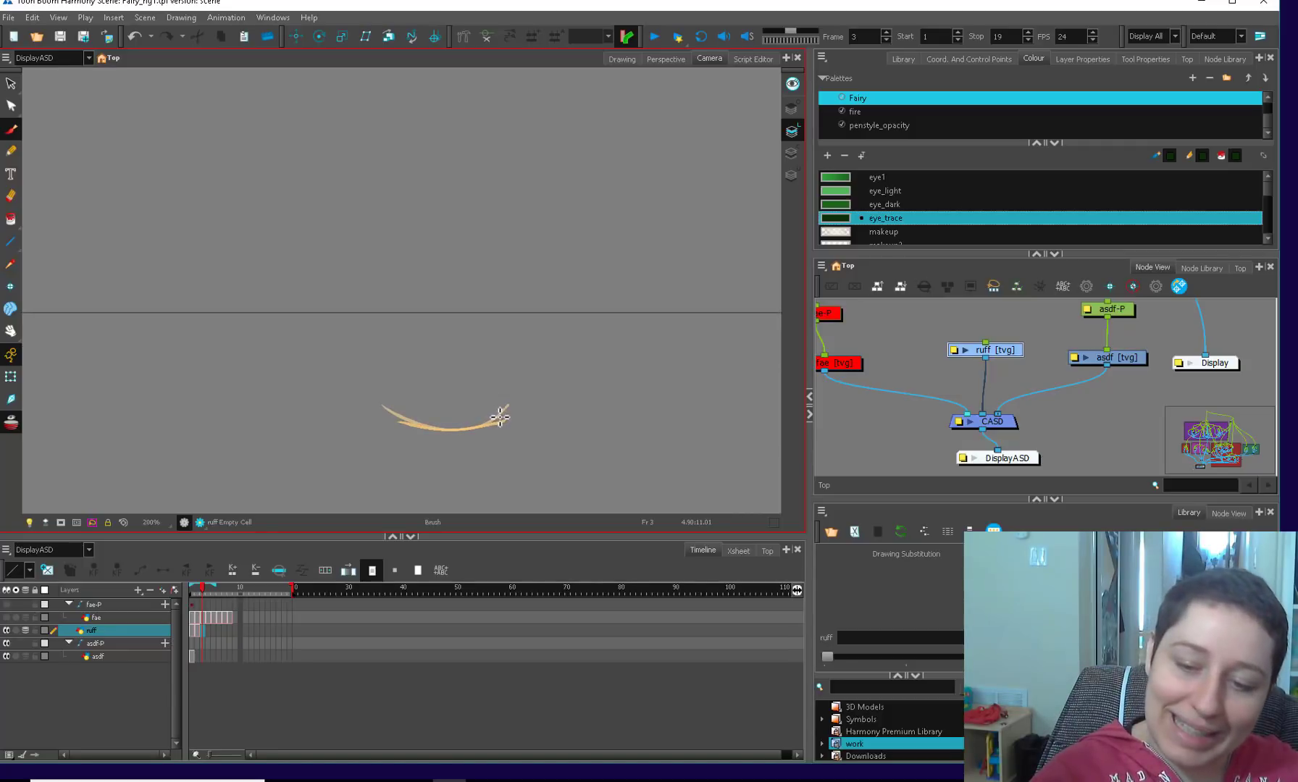
drag(489, 458, 567, 380)
mouse_move(554, 334)
mouse_down()
mouse_move(491, 401)
mouse_move(550, 362)
mouse_move(554, 334)
mouse_move(534, 368)
mouse_up()
drag(522, 380, 486, 399)
- Hide the onion skin and scrub through the ruff layer's first frames to check the mouth drawings
key(shift+x)
key(alt+o)
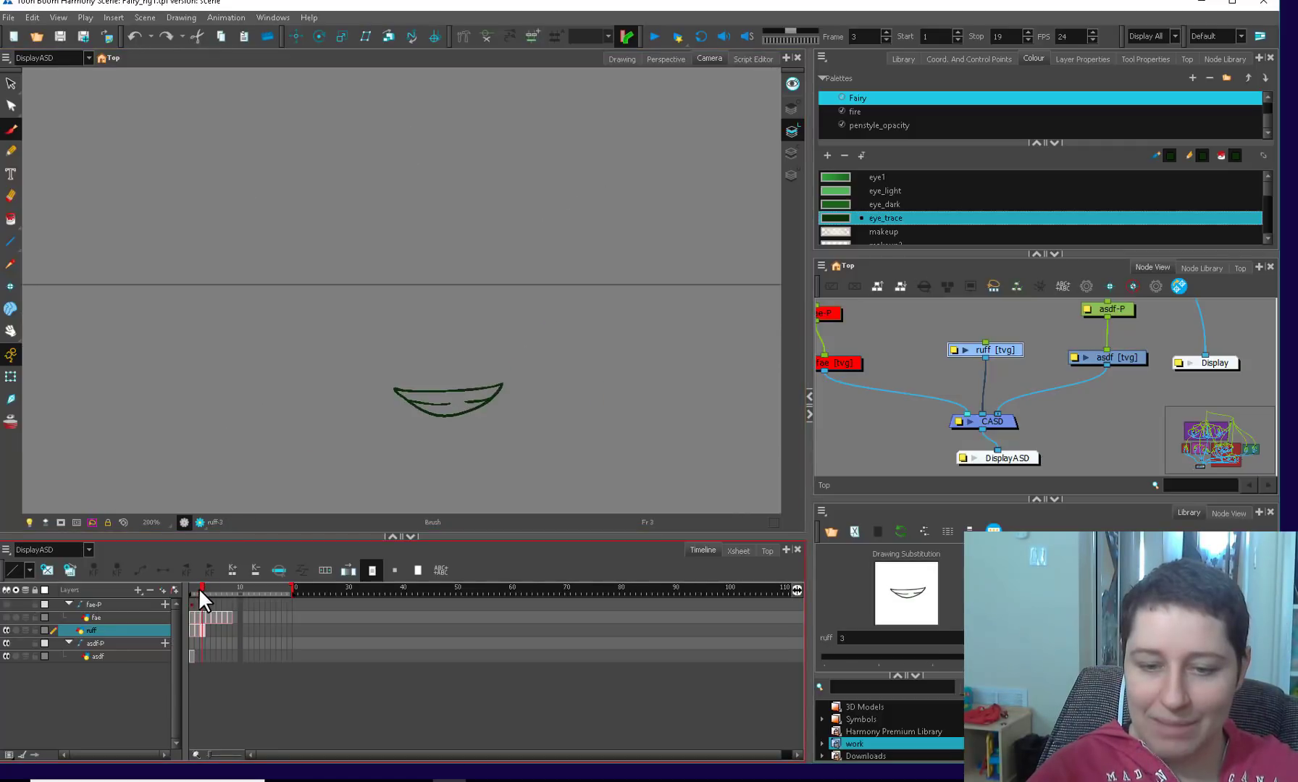
drag(198, 587, 206, 588)
click(203, 629)
click(210, 630)
- Trace a mouth with upper, middle and lower curves on frame 4 of the ruff layer, using the onion skin as guide
key(alt+o)
drag(600, 396, 530, 411)
key(2)
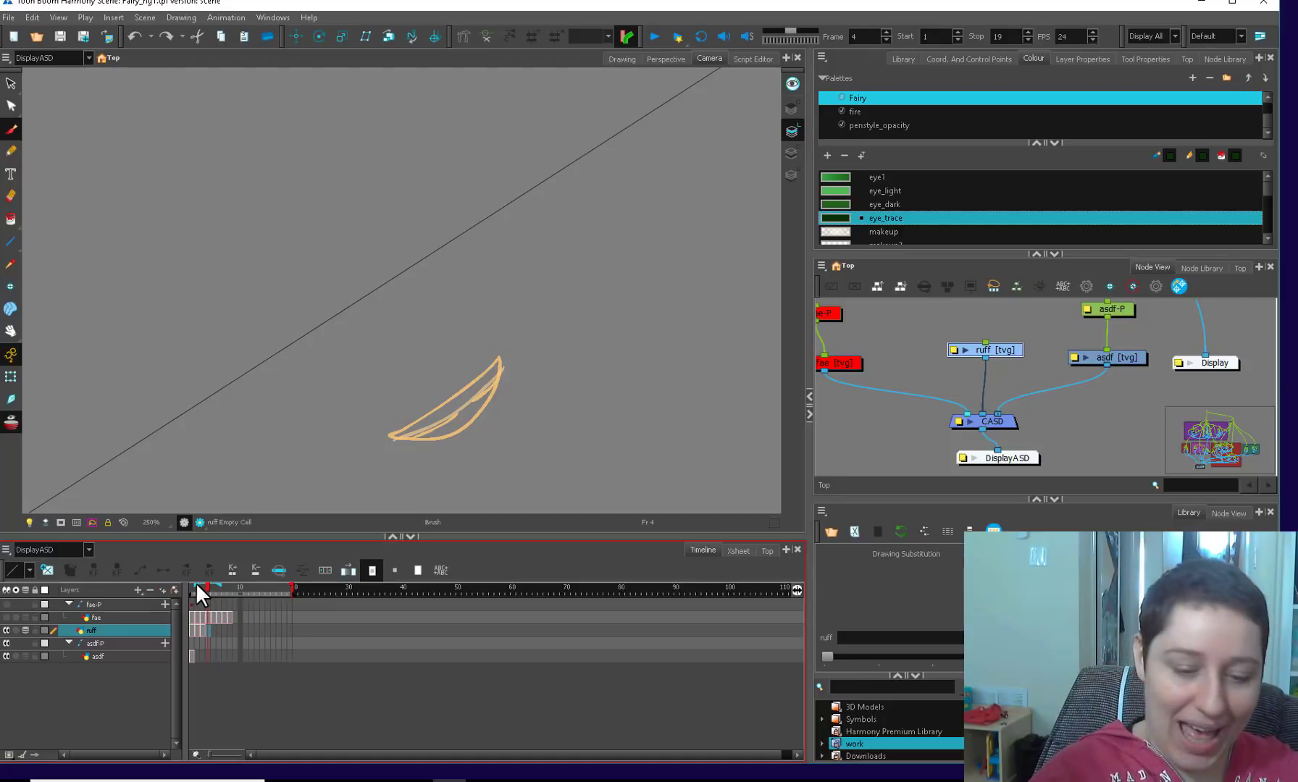
drag(196, 583, 201, 584)
right_click(449, 429)
drag(391, 435, 499, 359)
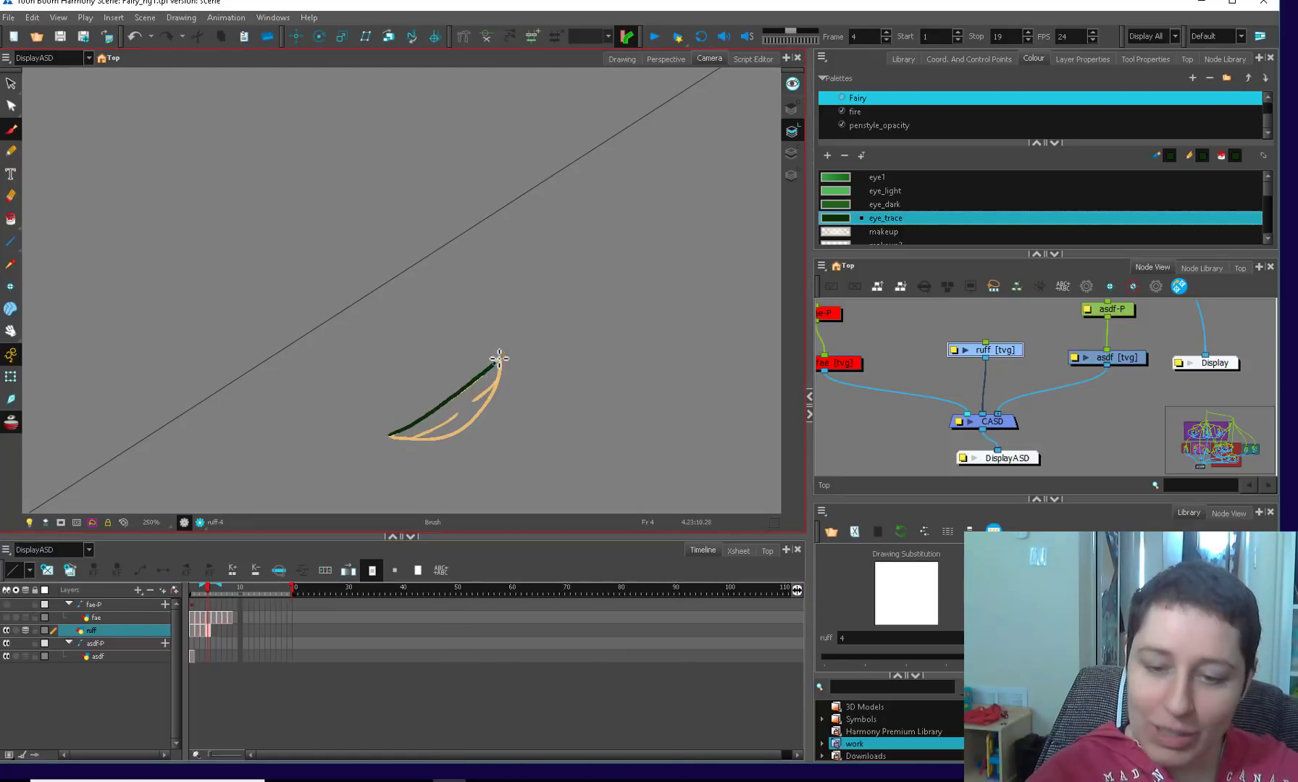
key(ctrl+z)
drag(388, 436, 500, 356)
mouse_move(389, 436)
mouse_down()
mouse_move(461, 412)
mouse_move(504, 352)
mouse_up()
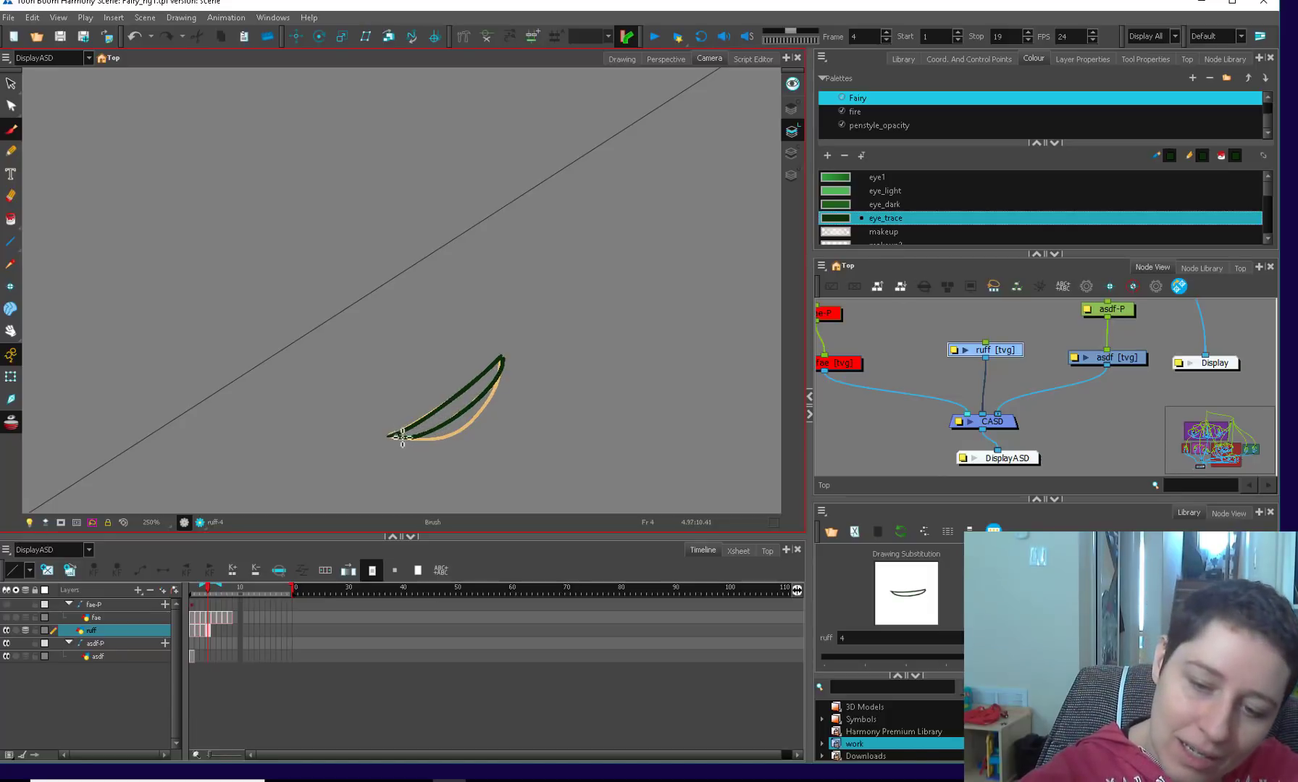
mouse_move(403, 437)
mouse_down()
mouse_move(482, 437)
mouse_move(500, 414)
mouse_move(504, 355)
mouse_up()
key(ctrl+z)
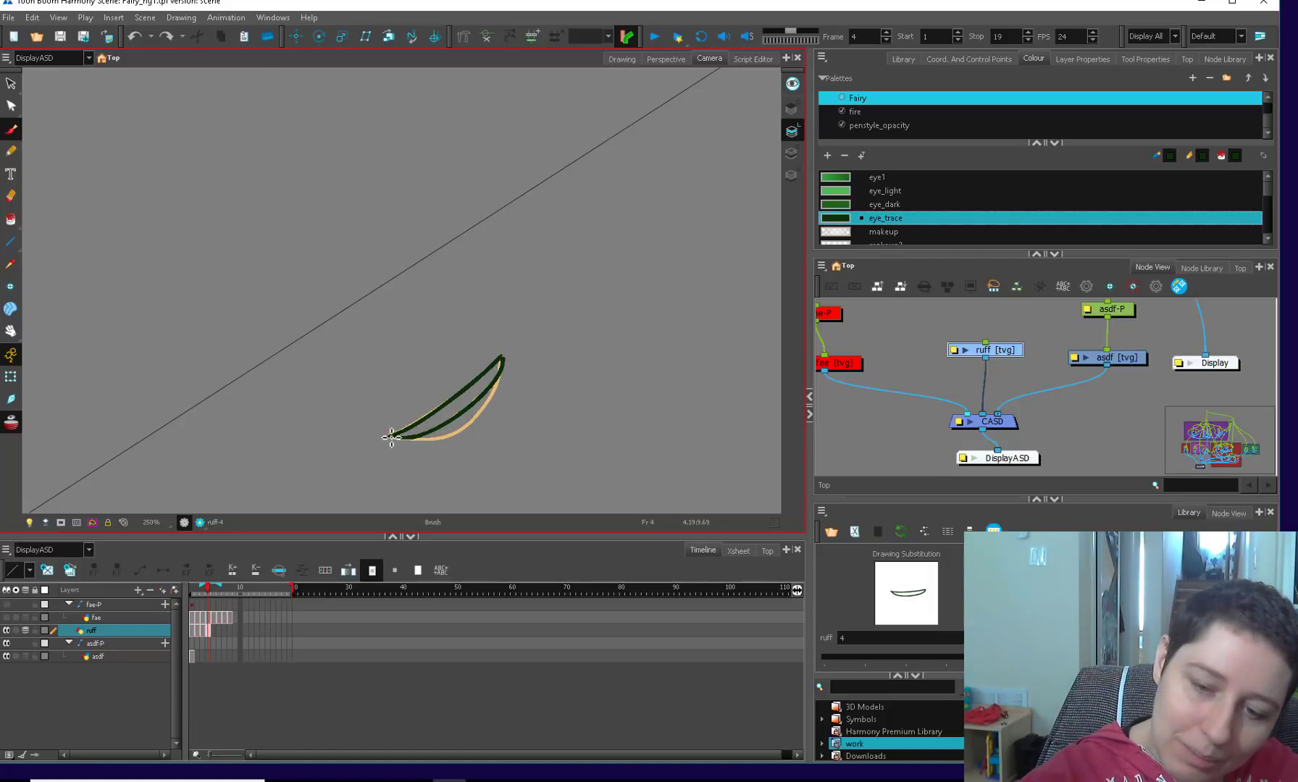
mouse_move(392, 437)
mouse_down()
mouse_move(421, 446)
mouse_move(478, 426)
mouse_move(504, 354)
mouse_up()
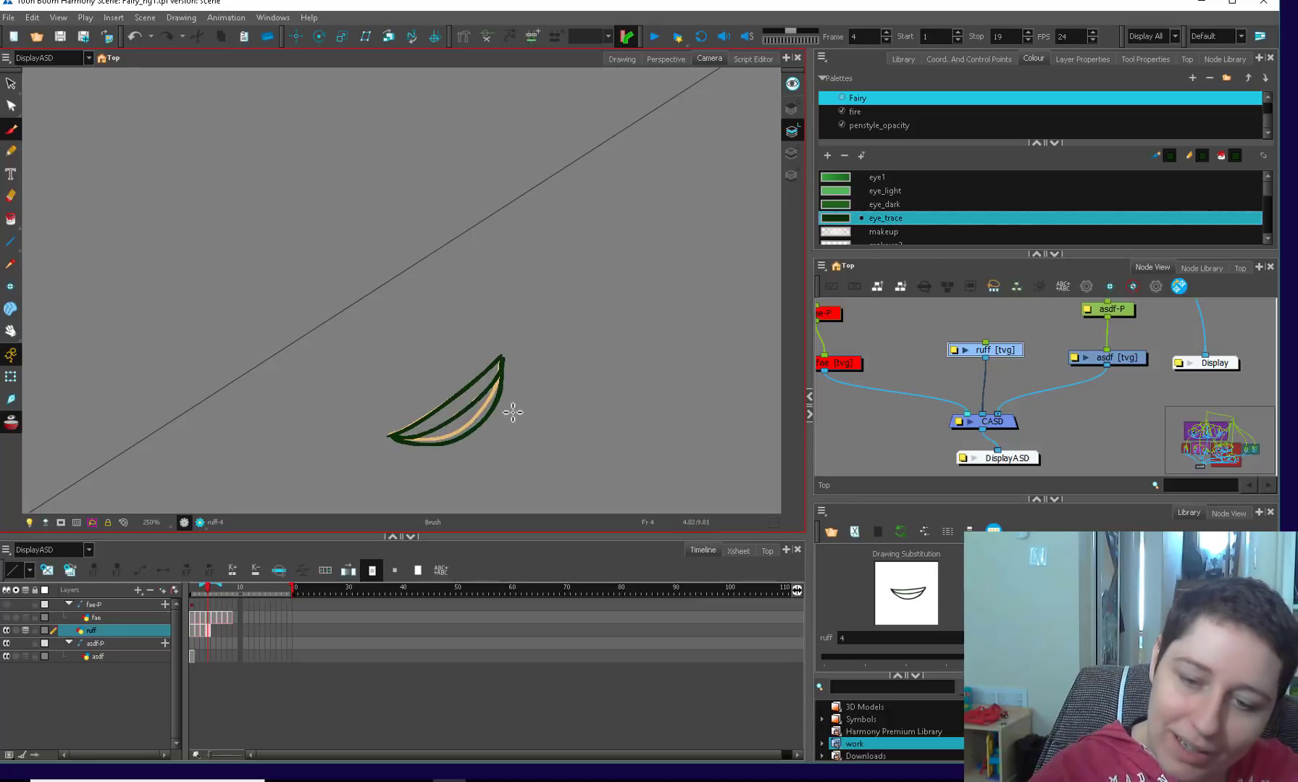
- Straighten the rotated view and brush a curved tongue line inside the mouth on frame 4 of the ruff layer
key(shift+x)
drag(467, 421, 526, 436)
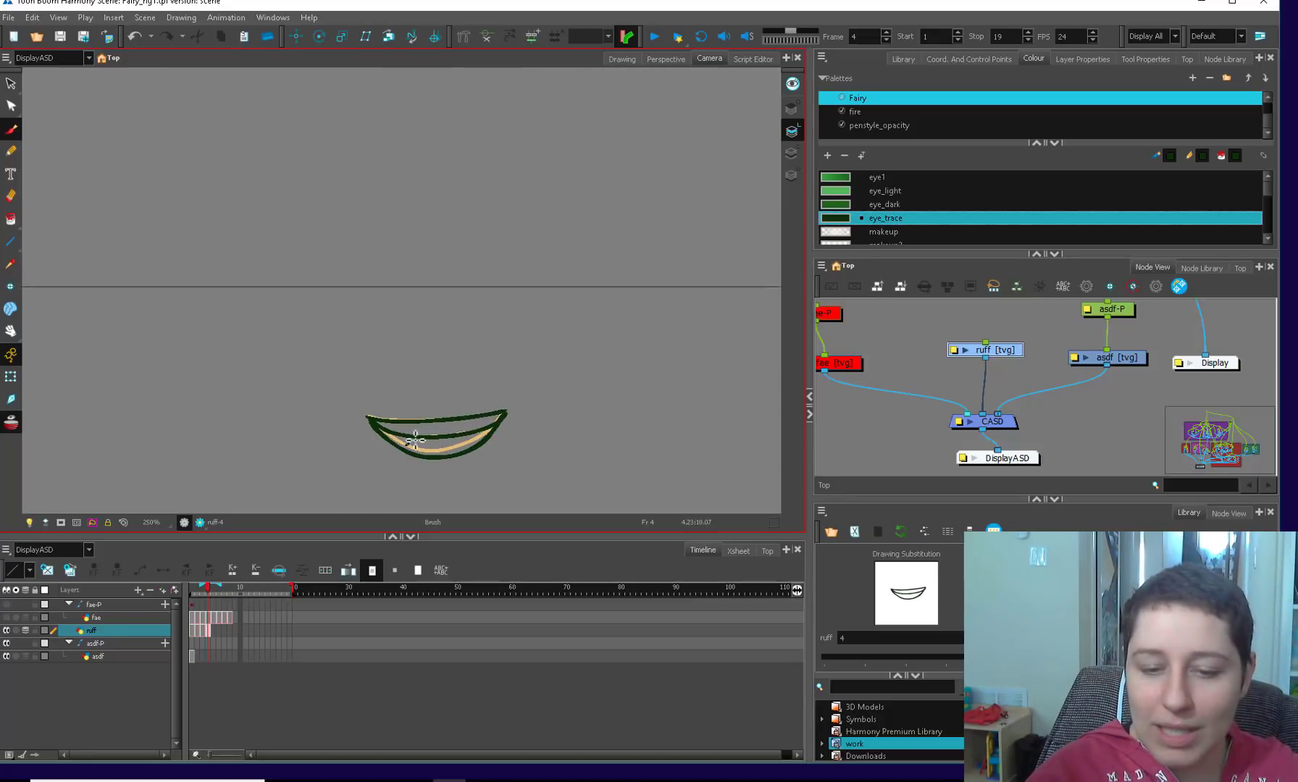
drag(415, 440, 467, 451)
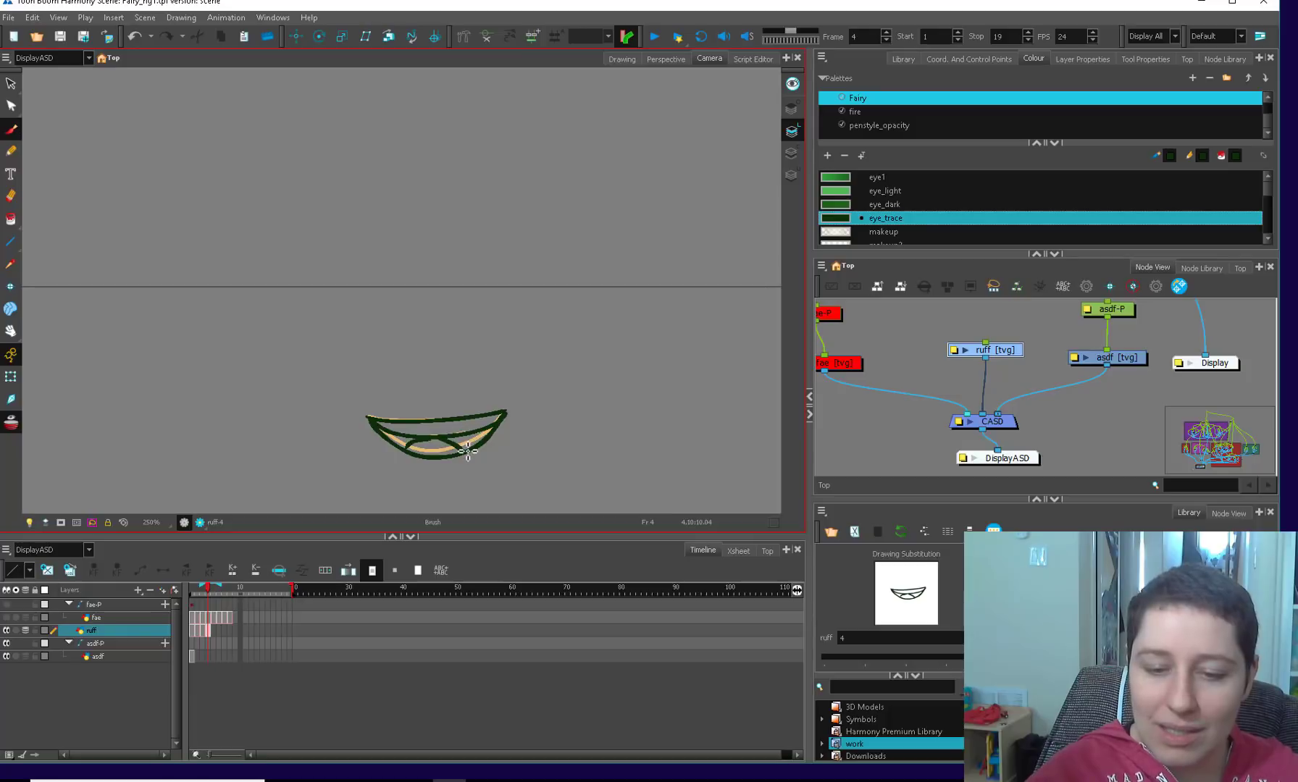
key(ctrl+z)
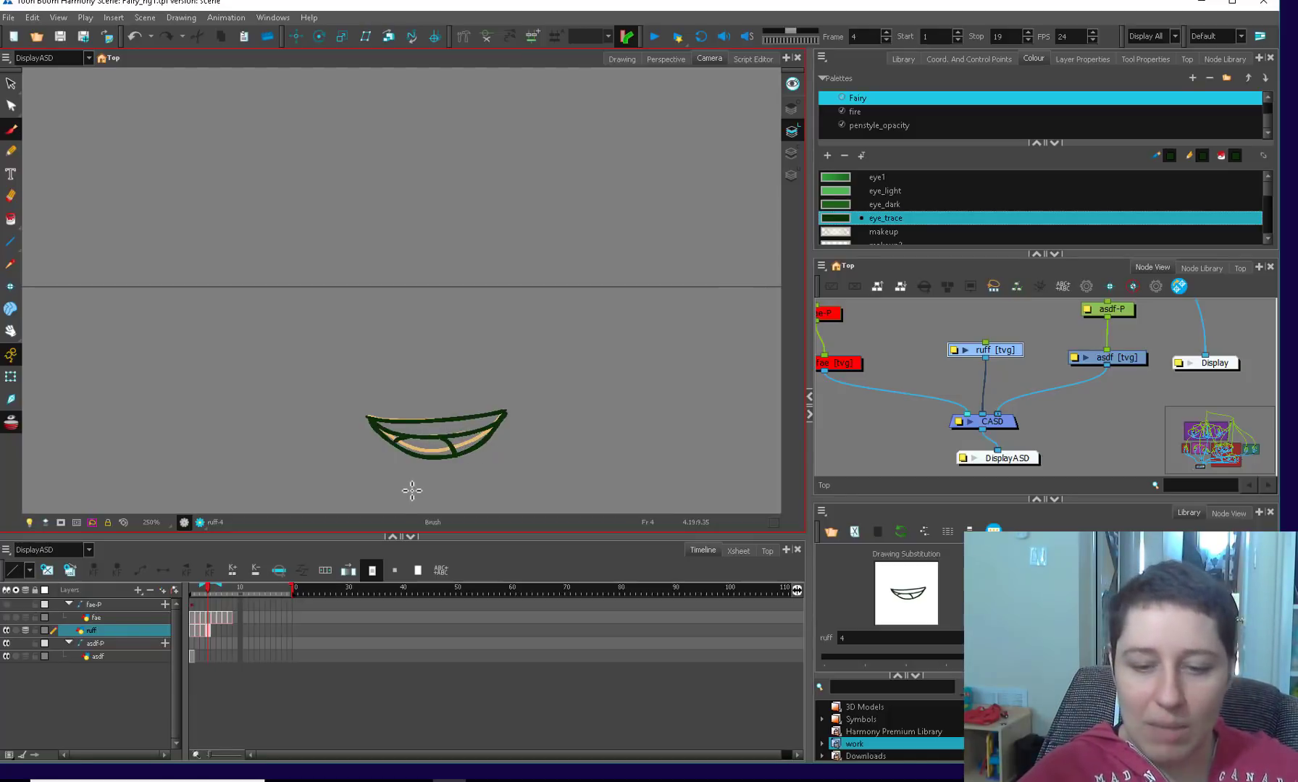
key(alt+s)
click(481, 427)
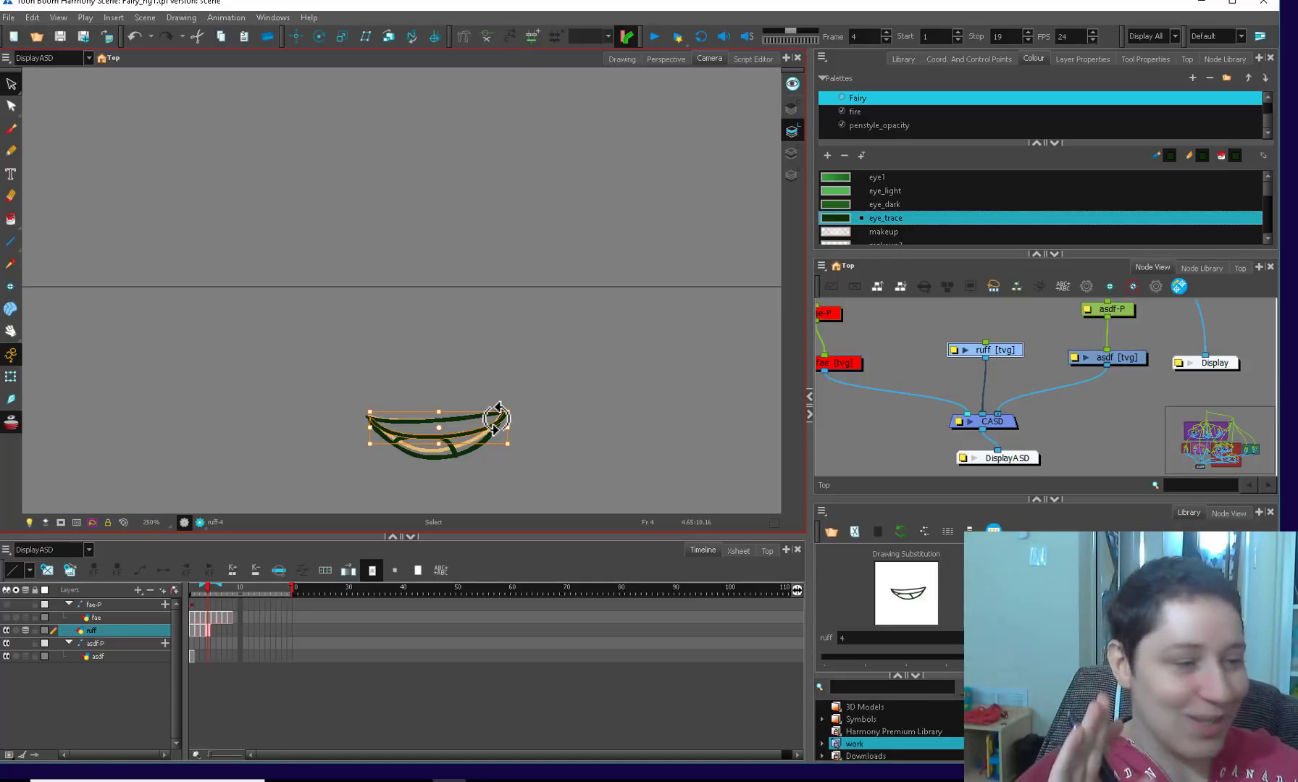
- Sketch three example mouths above and beside the frame 4 mouth, one of them with vertical tooth divisions
key(alt+b)
mouse_move(626, 197)
mouse_down()
mouse_move(591, 274)
mouse_move(628, 210)
mouse_up()
drag(502, 221, 630, 207)
drag(668, 264, 544, 271)
mouse_move(678, 194)
mouse_down()
mouse_move(629, 197)
mouse_move(688, 210)
mouse_move(687, 252)
mouse_up()
drag(579, 211, 706, 221)
drag(637, 190, 636, 268)
drag(601, 197, 600, 268)
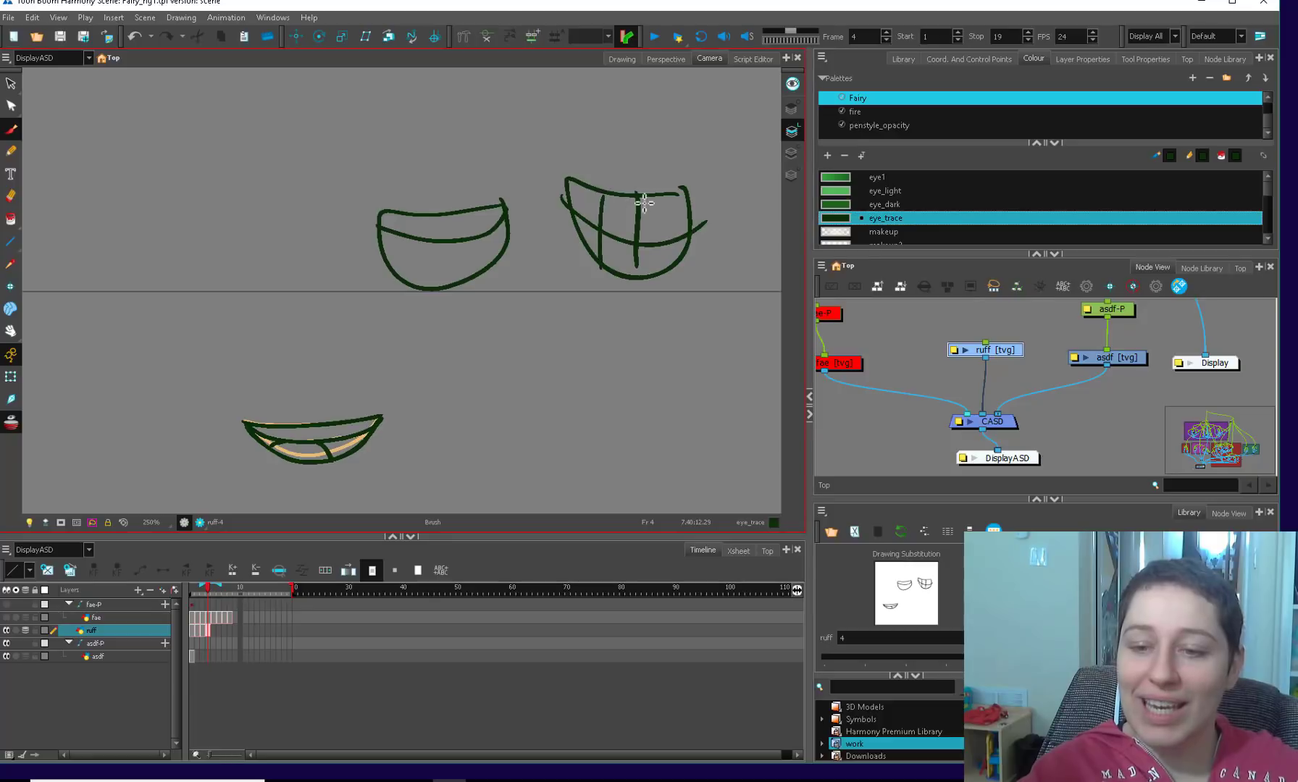
drag(679, 186, 672, 249)
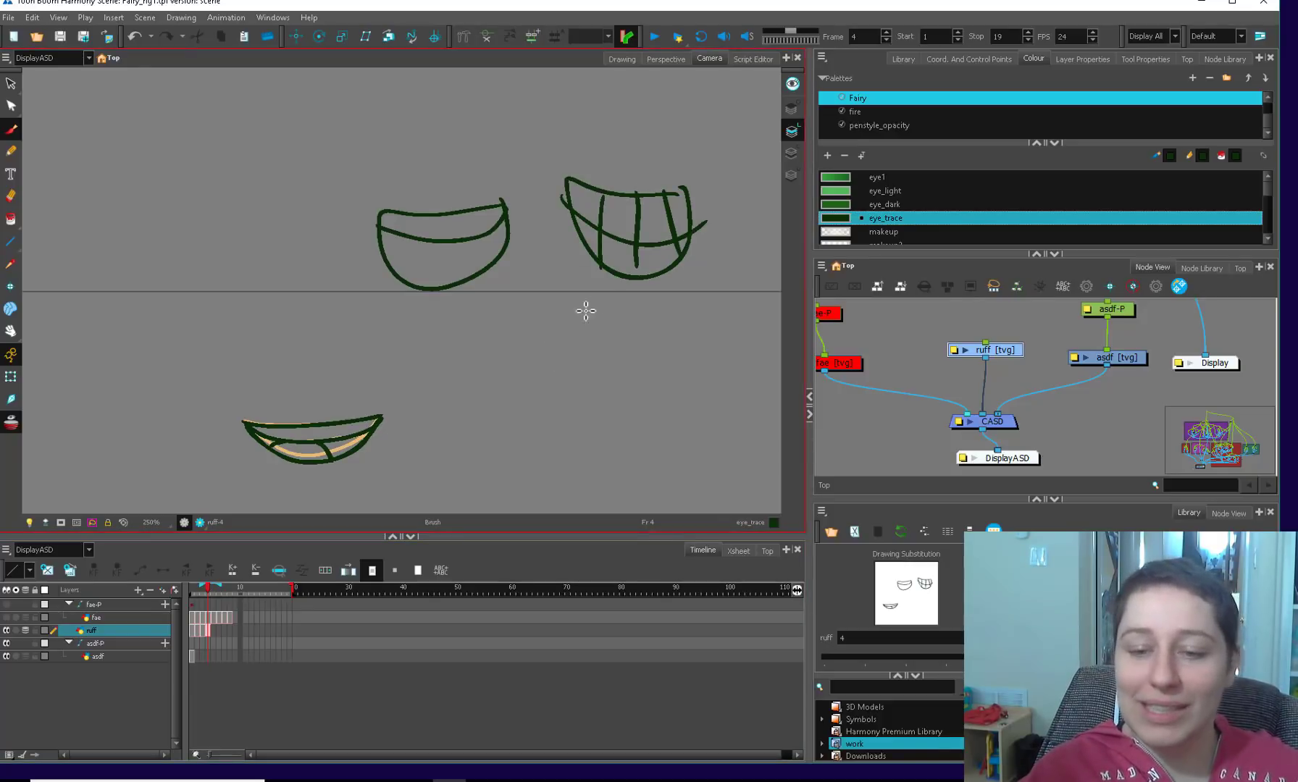
drag(602, 302, 492, 364)
drag(540, 421, 607, 303)
mouse_move(493, 318)
mouse_down()
mouse_move(549, 327)
mouse_move(591, 306)
mouse_up()
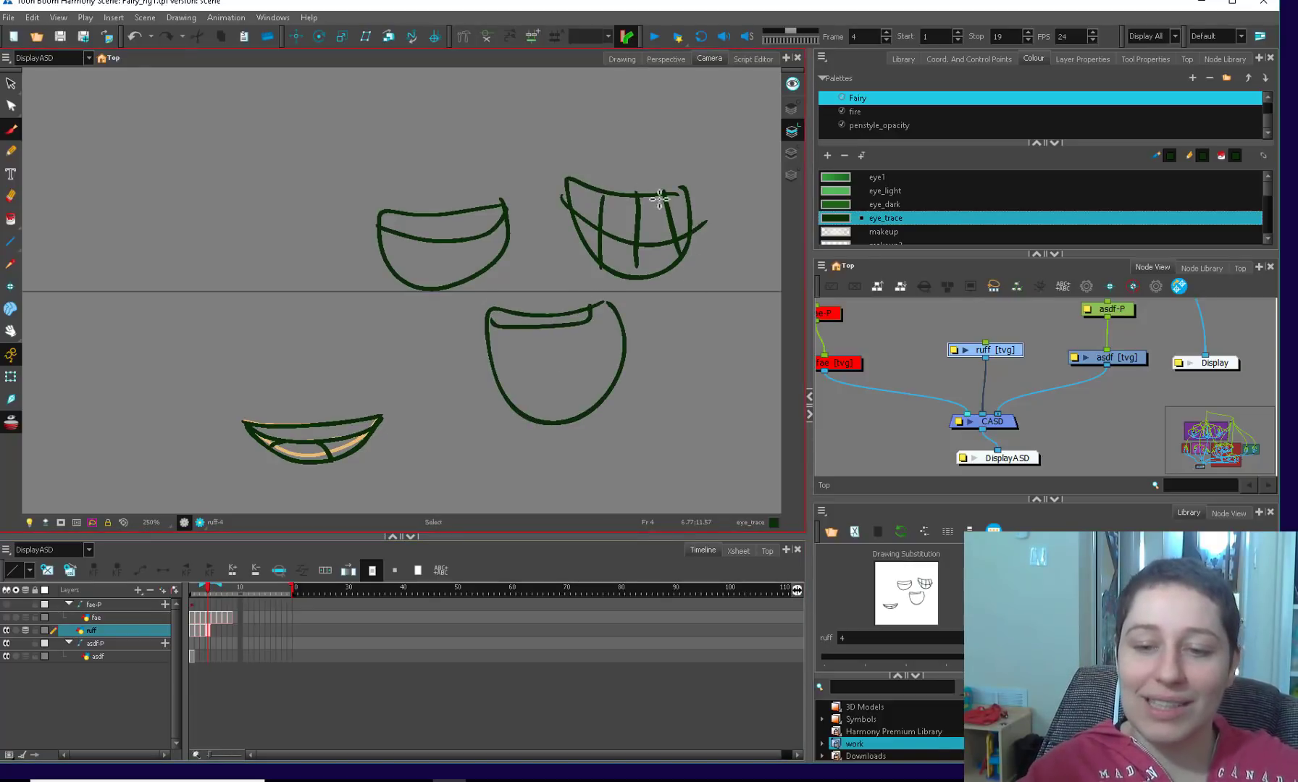
- Select the three example mouths on frame 4 and delete them
key(alt+s)
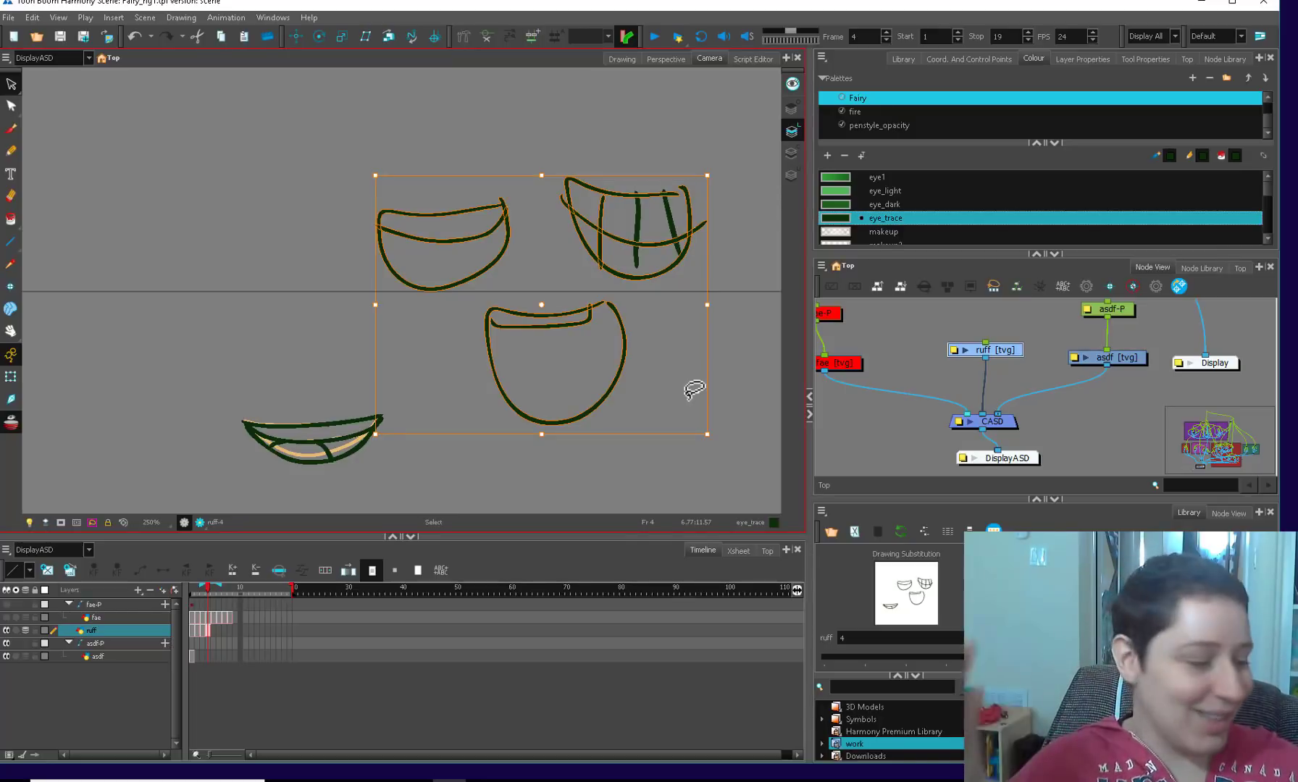
mouse_move(591, 191)
mouse_down()
mouse_move(408, 240)
mouse_move(652, 106)
mouse_up()
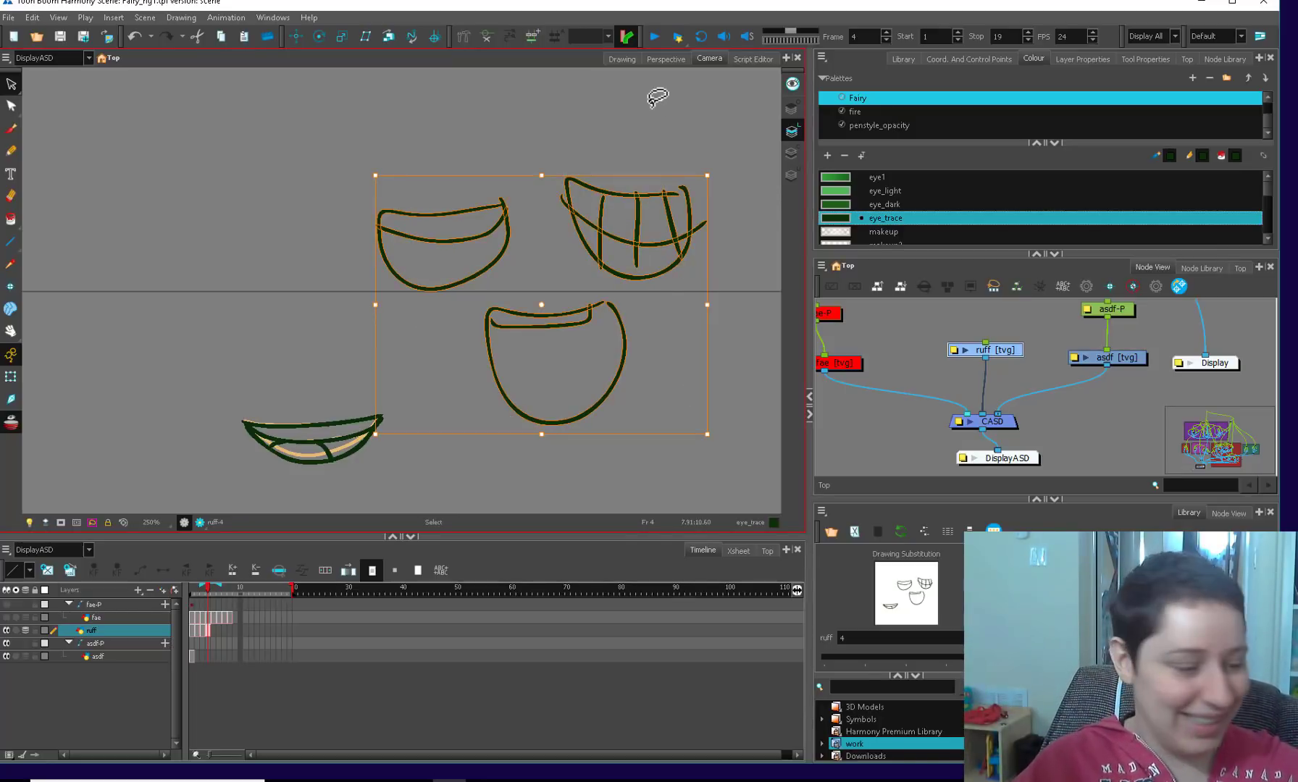
key(Delete)
- Copy the teeth line from frame 4 to frame 5 of the ruff layer and brush the upper lip line above it
drag(486, 401, 635, 389)
click(505, 409)
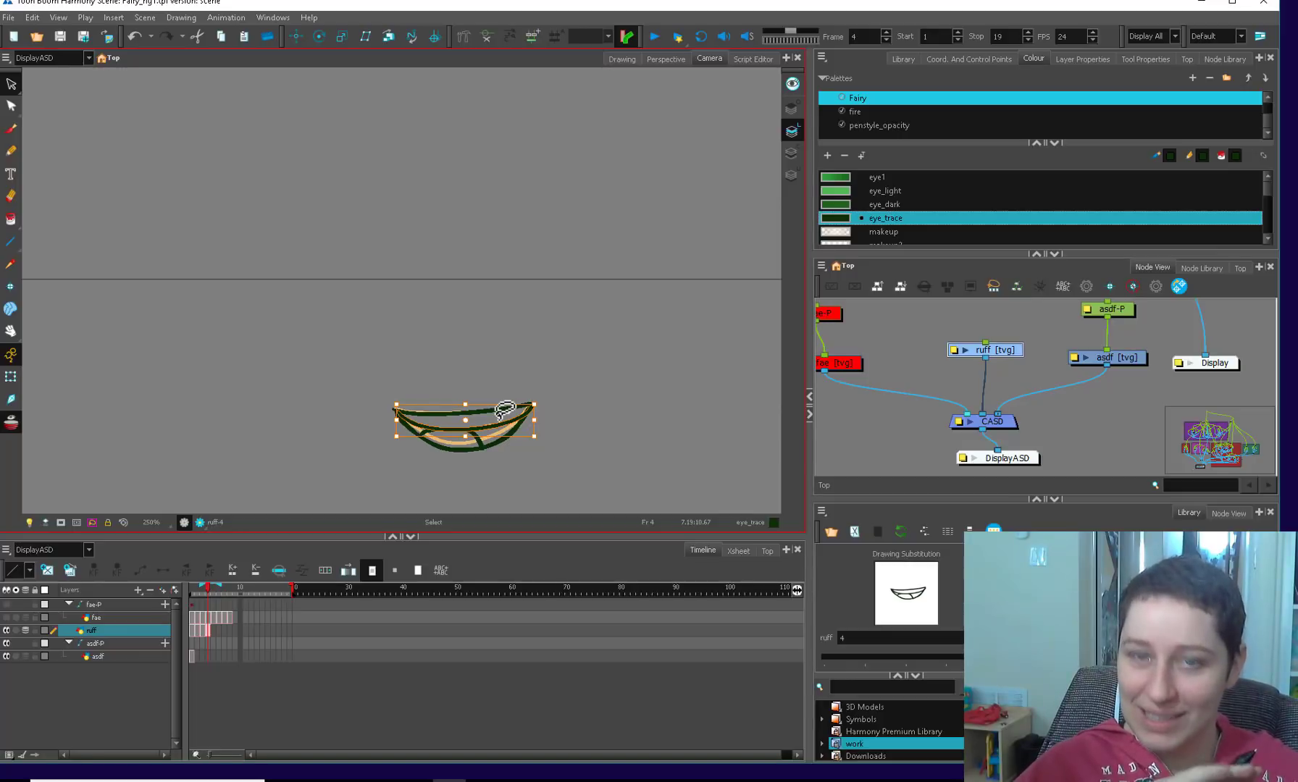
click(213, 629)
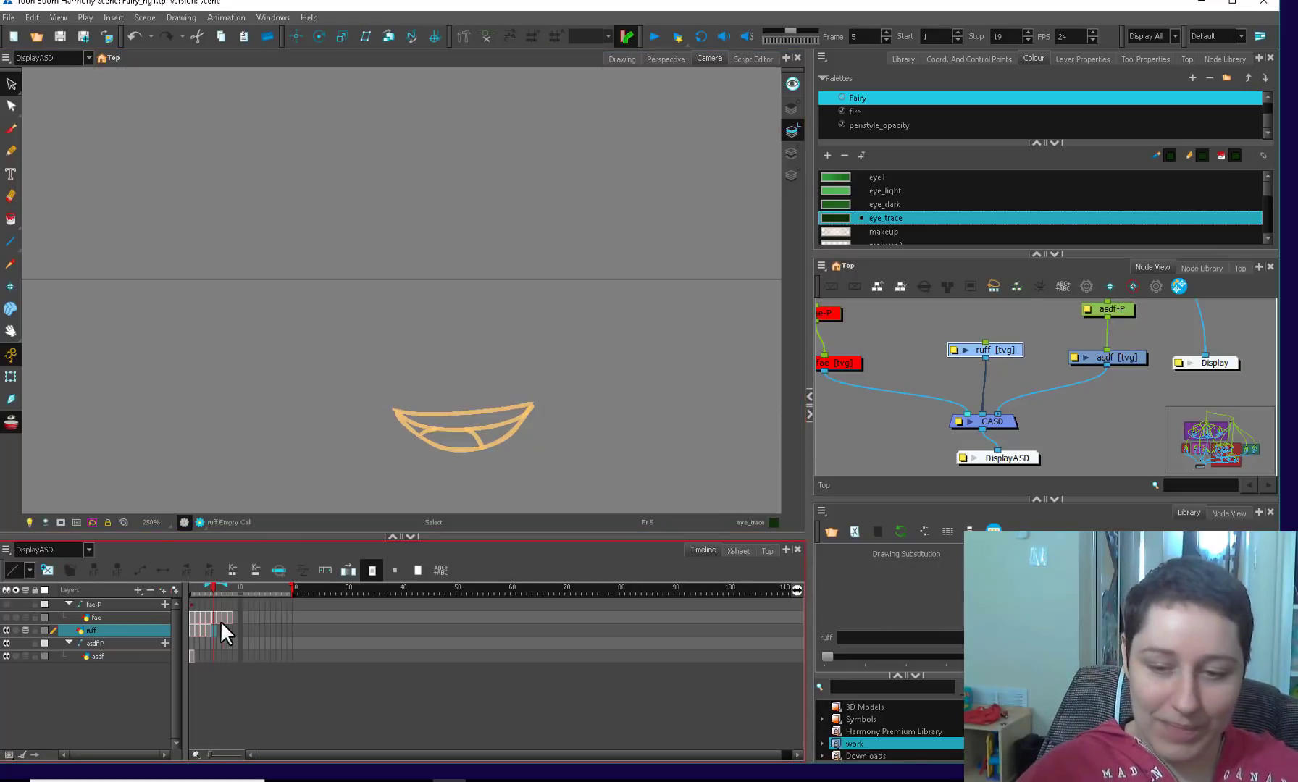
key(alt+b)
drag(449, 439, 608, 380)
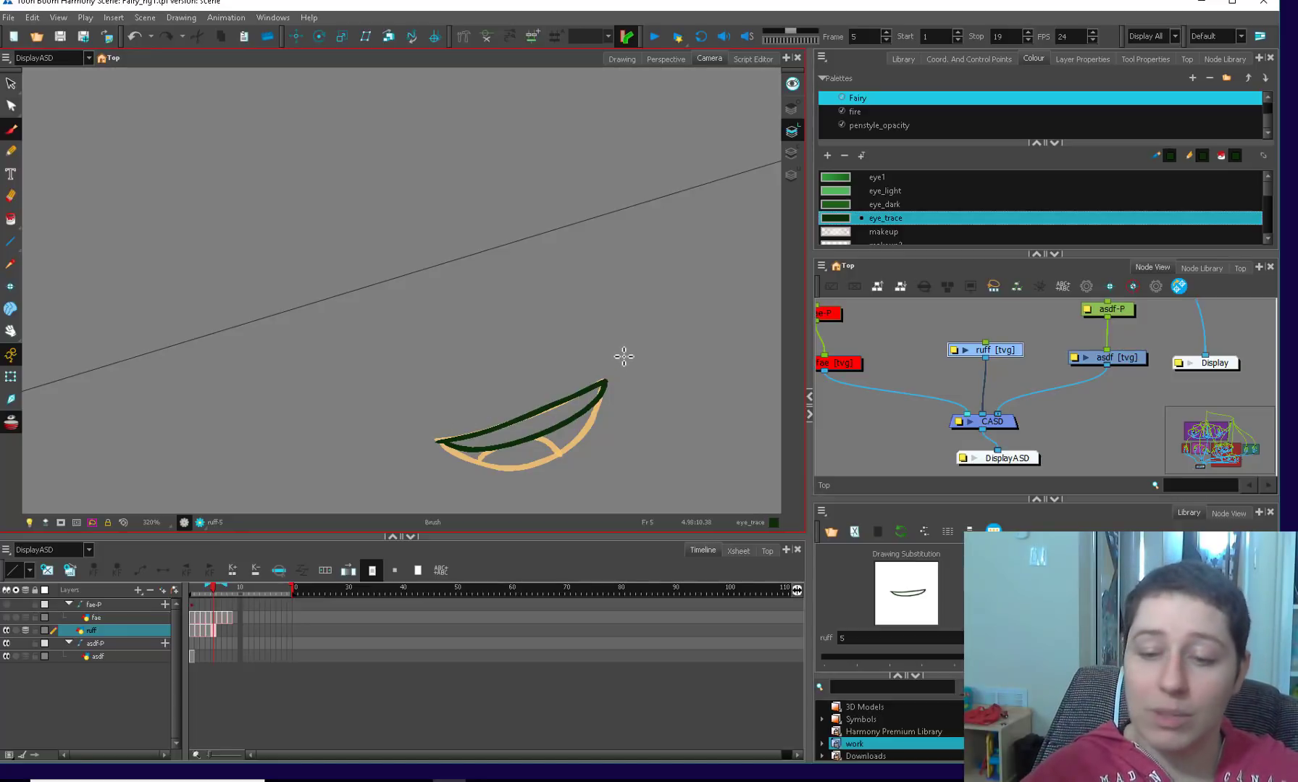
- Straighten the view and brush a deeper lower lip and a tongue curve to open the mouth wider on frame 5
key(shift+x)
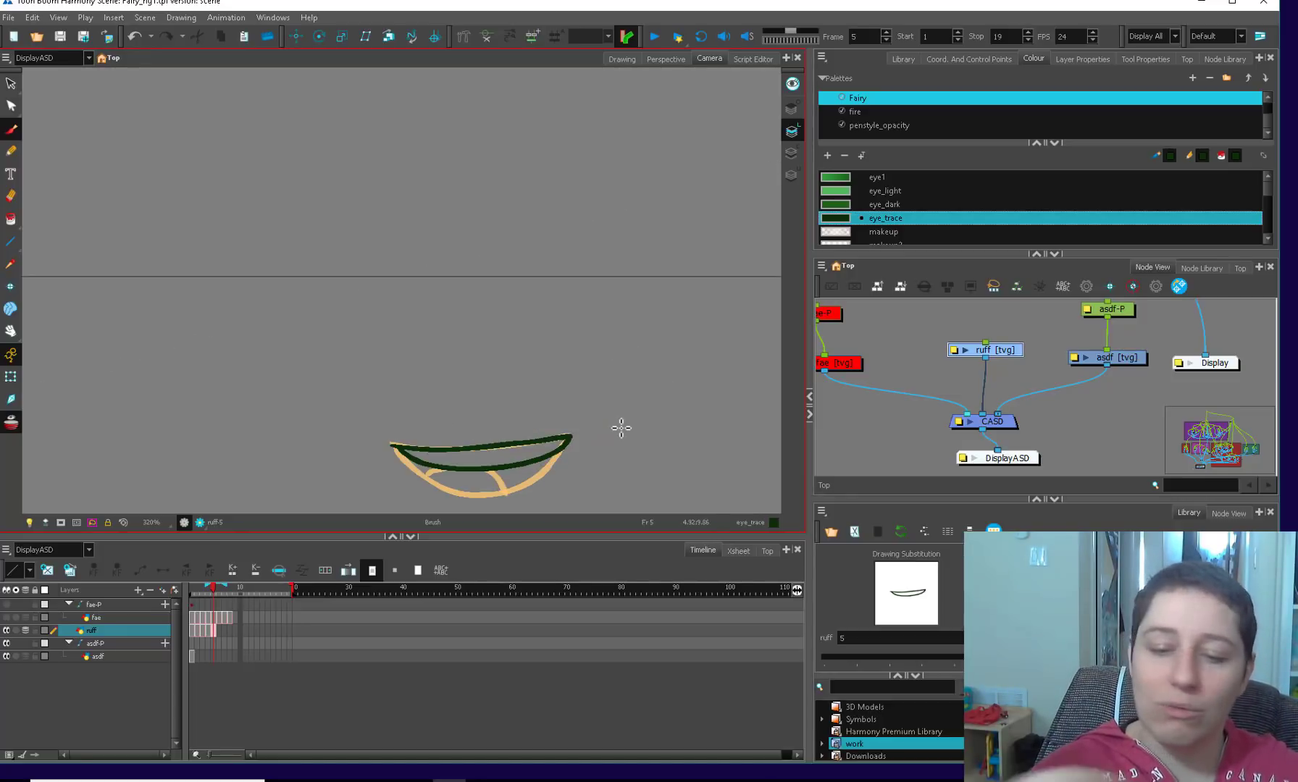
drag(621, 428, 606, 365)
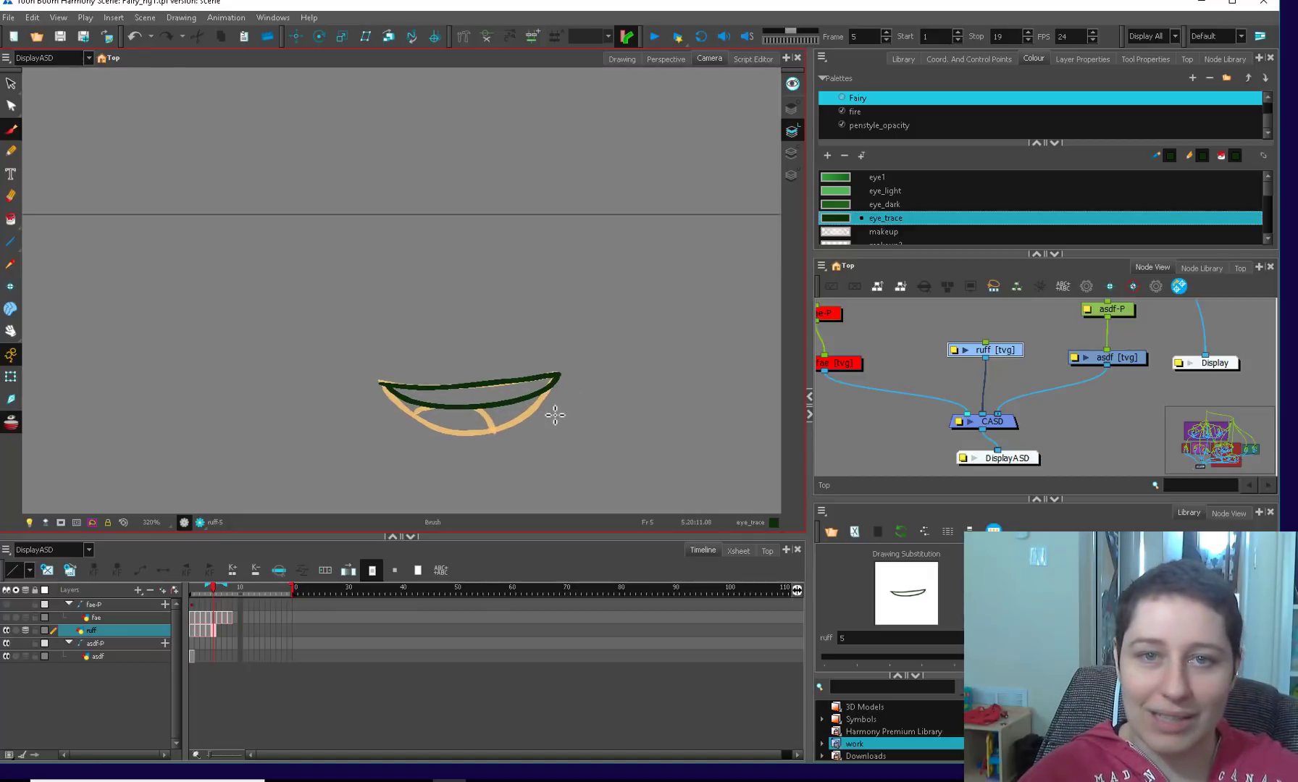
key(shift+n)
mouse_move(389, 403)
mouse_down()
mouse_move(455, 475)
mouse_move(512, 472)
mouse_move(569, 391)
mouse_up()
drag(450, 451, 496, 478)
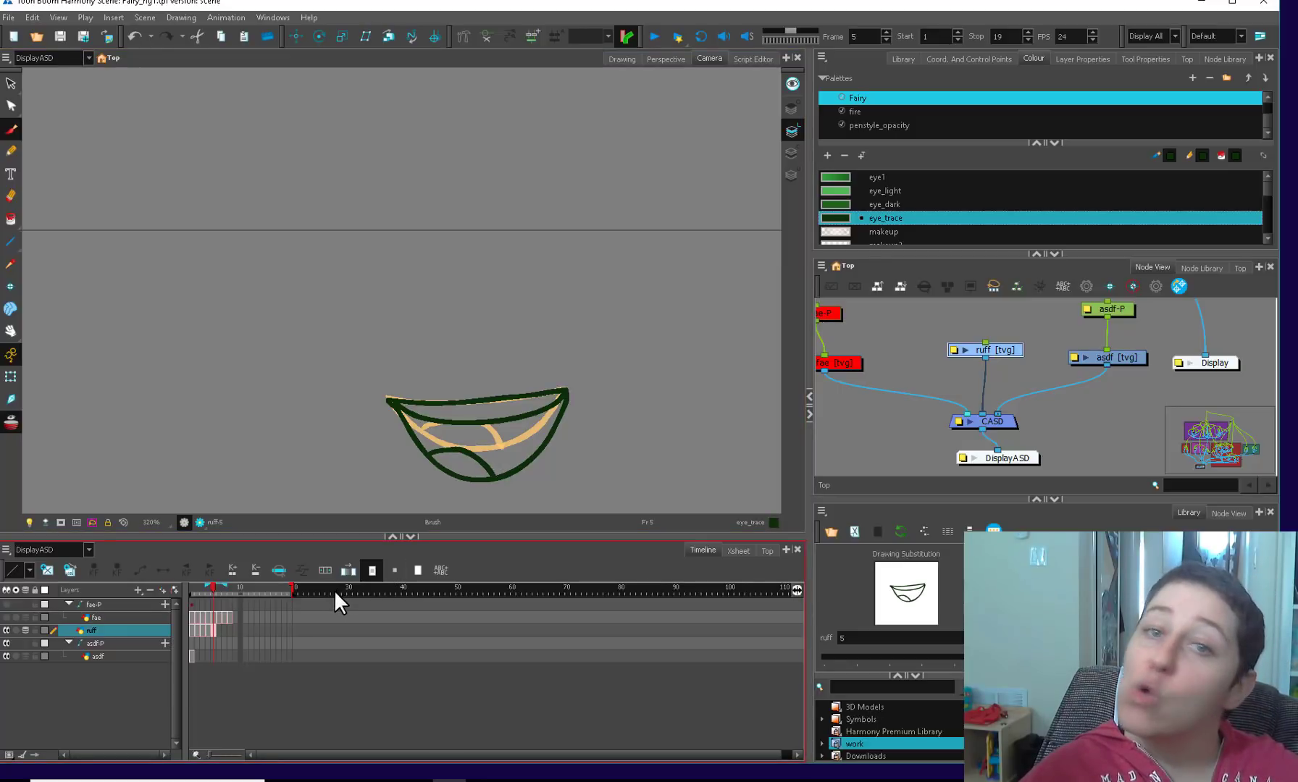
- Copy the teeth line from the frame 5 mouth and paste it on frame 6 of the ruff layer
click(218, 630)
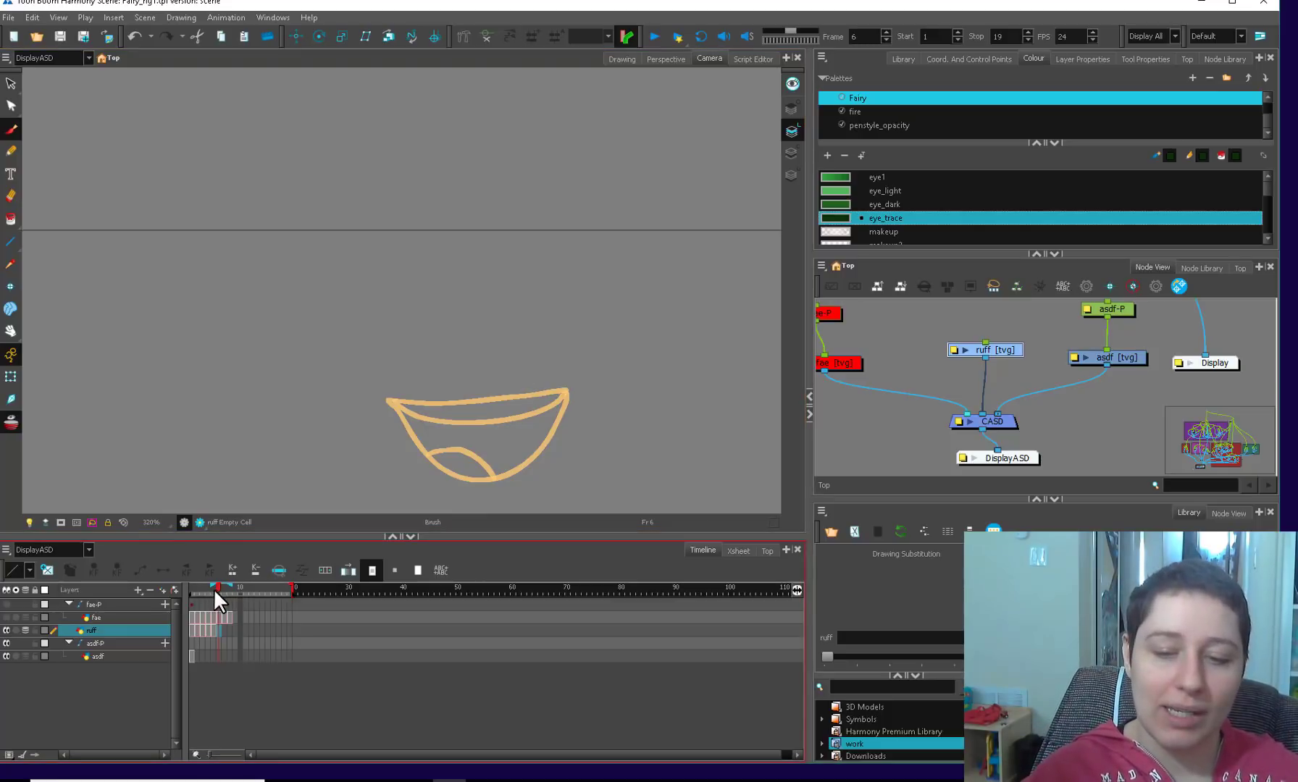
drag(215, 590, 219, 592)
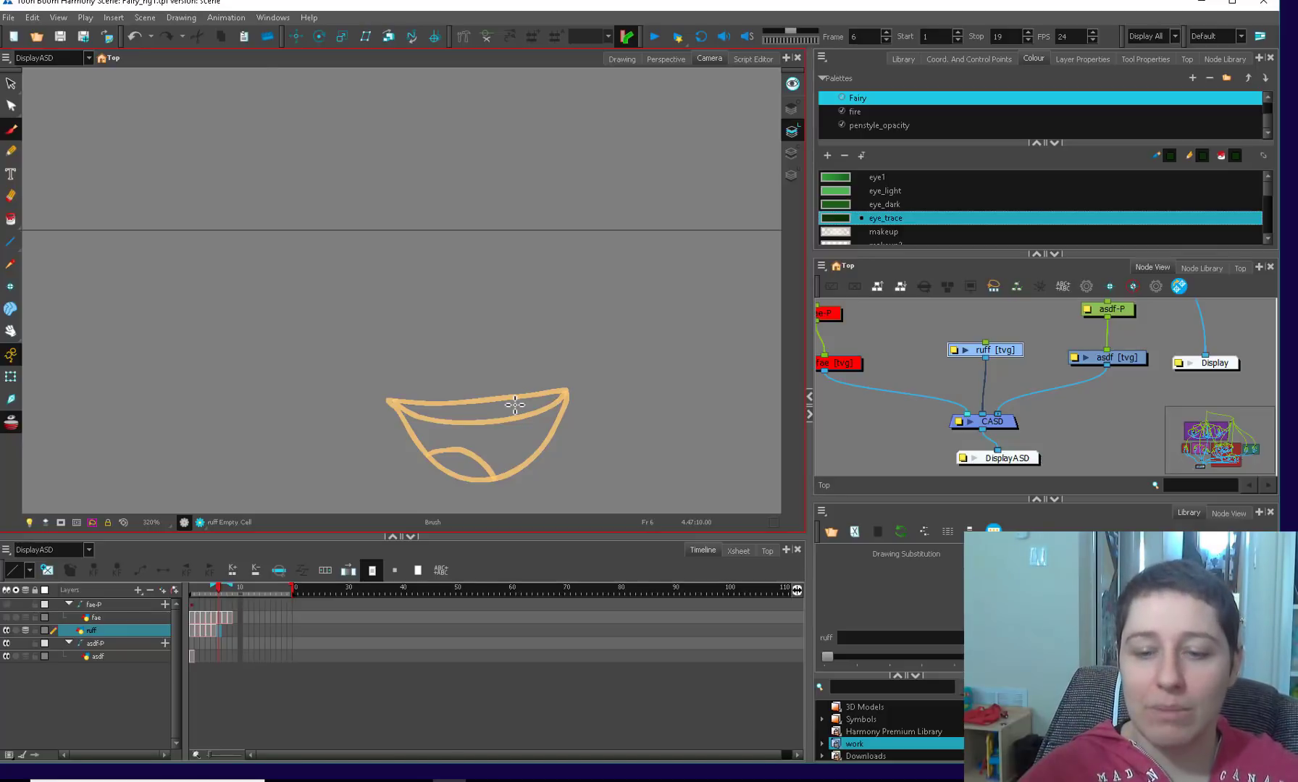
drag(572, 443, 605, 378)
key(alt+s)
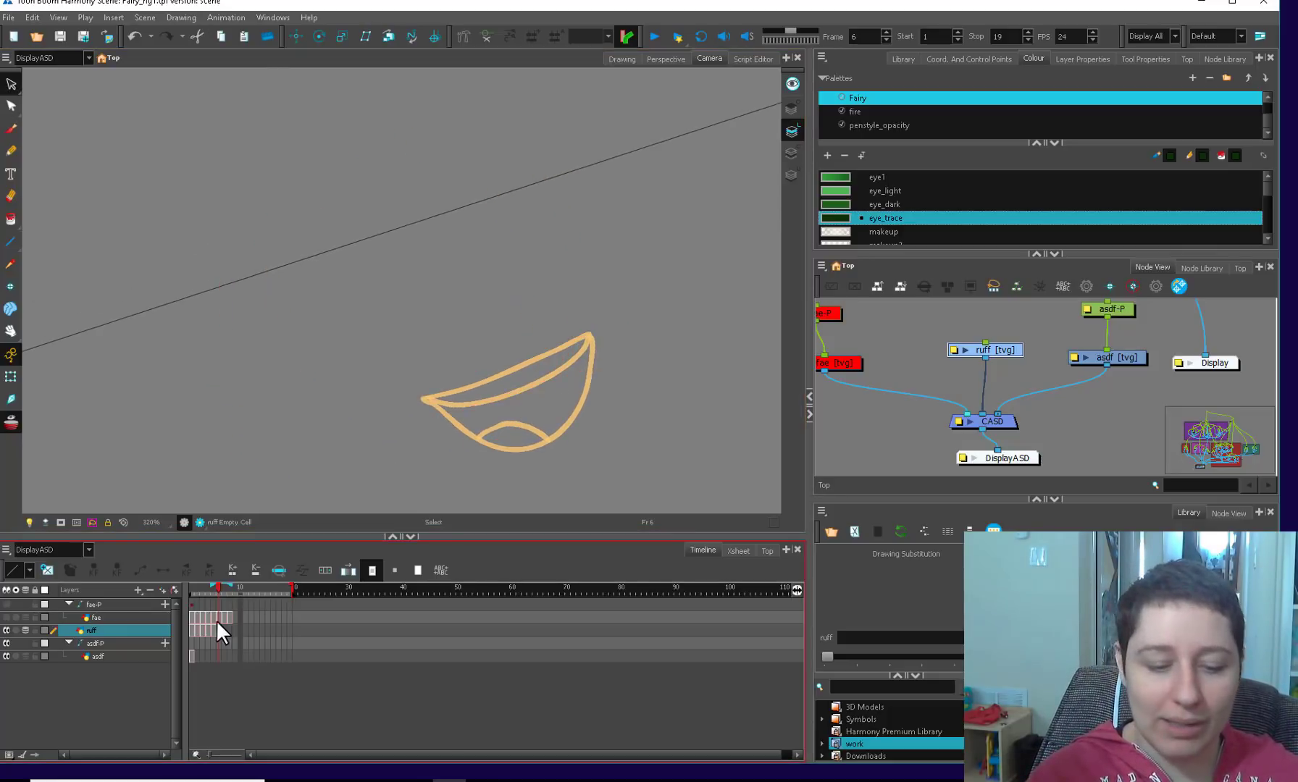
click(214, 628)
click(540, 372)
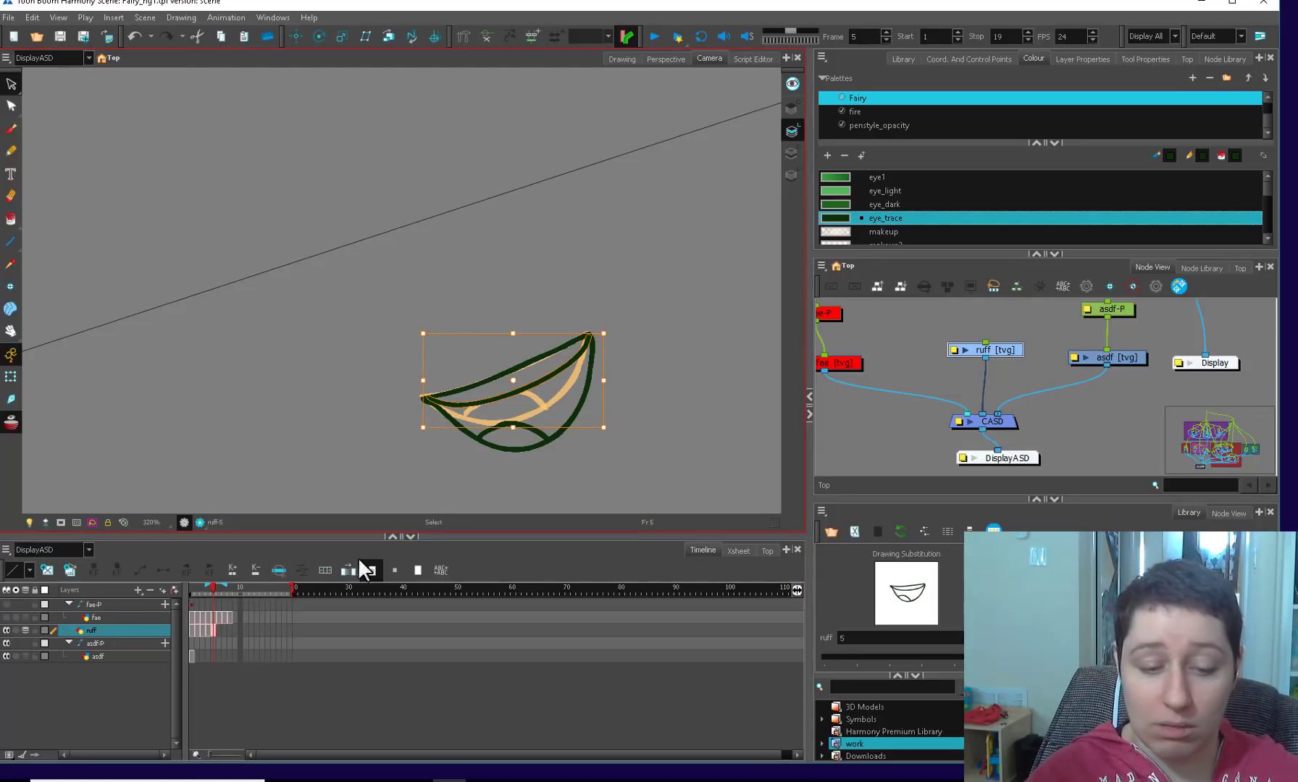
click(218, 628)
key(ctrl+v)
key(space)
drag(640, 388, 600, 406)
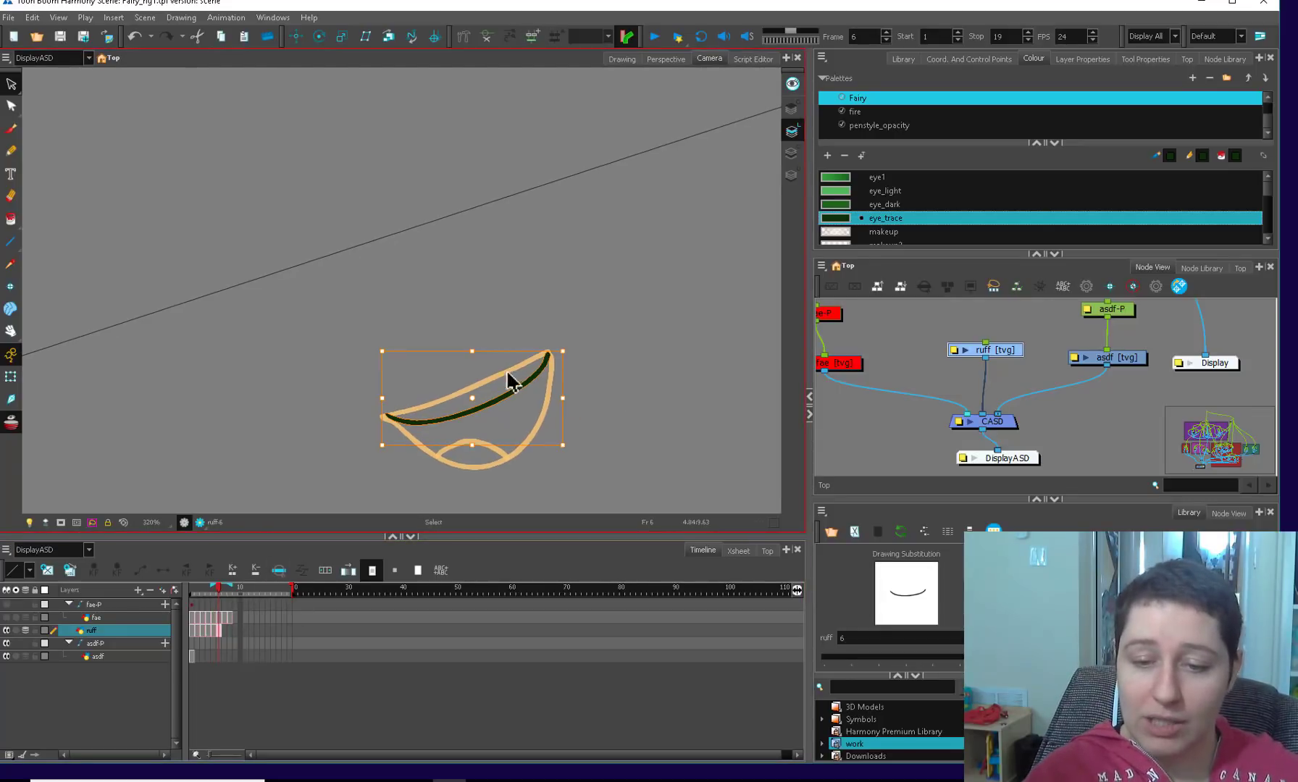
- Brush a narrower mouth outline with a tongue curve around the pasted teeth line on frame 6
key(alt+b)
key(shift+x)
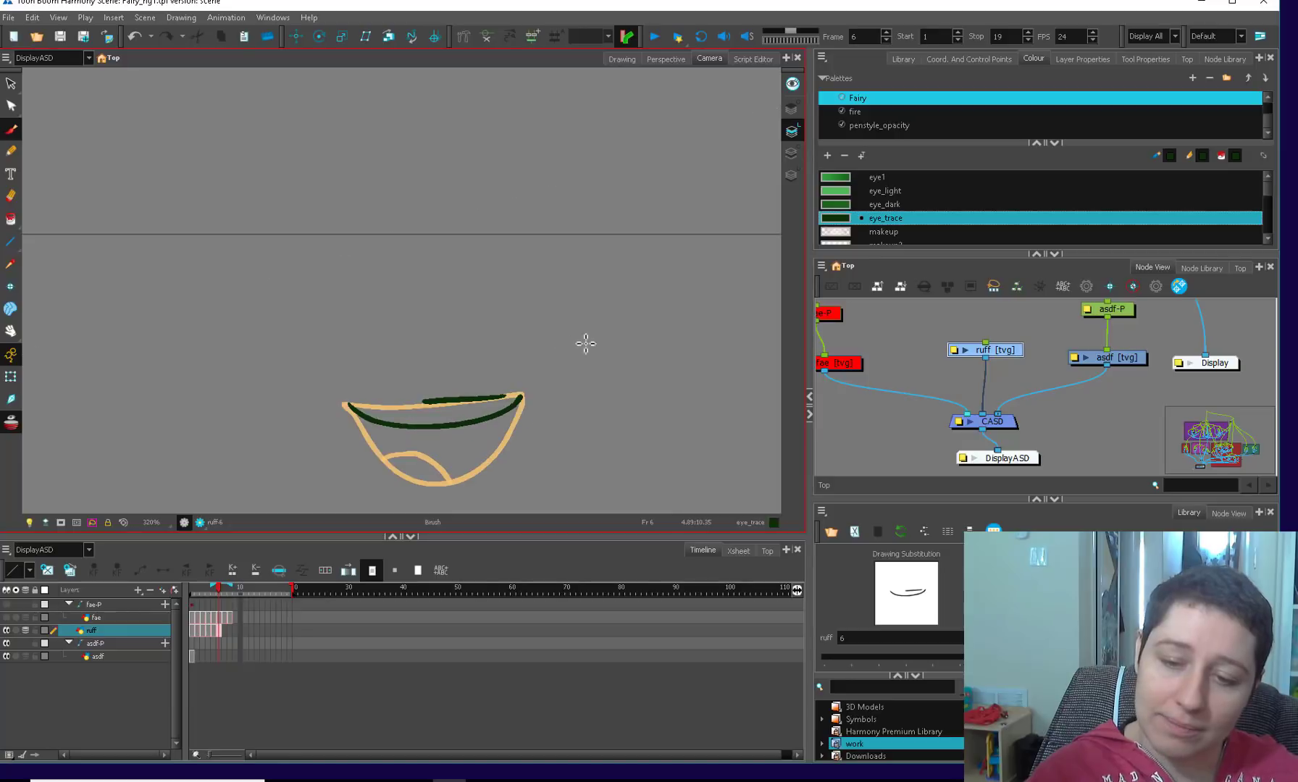
mouse_move(449, 401)
mouse_down()
mouse_move(382, 426)
mouse_move(426, 467)
mouse_move(476, 456)
mouse_move(499, 407)
mouse_up()
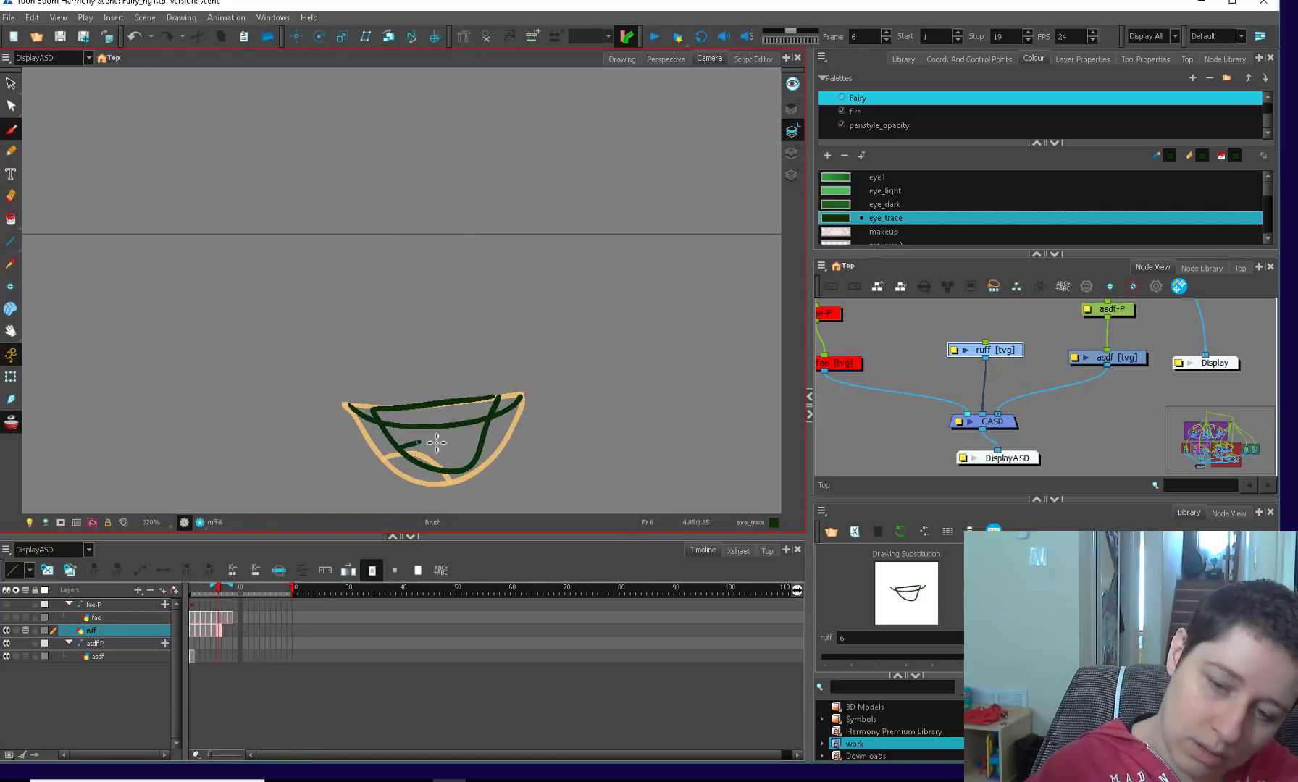
drag(436, 443, 467, 455)
- Cut off both ends of the teeth line that overhang the frame 6 mouth outline with the Cutter
key(alt+t)
drag(516, 397, 504, 463)
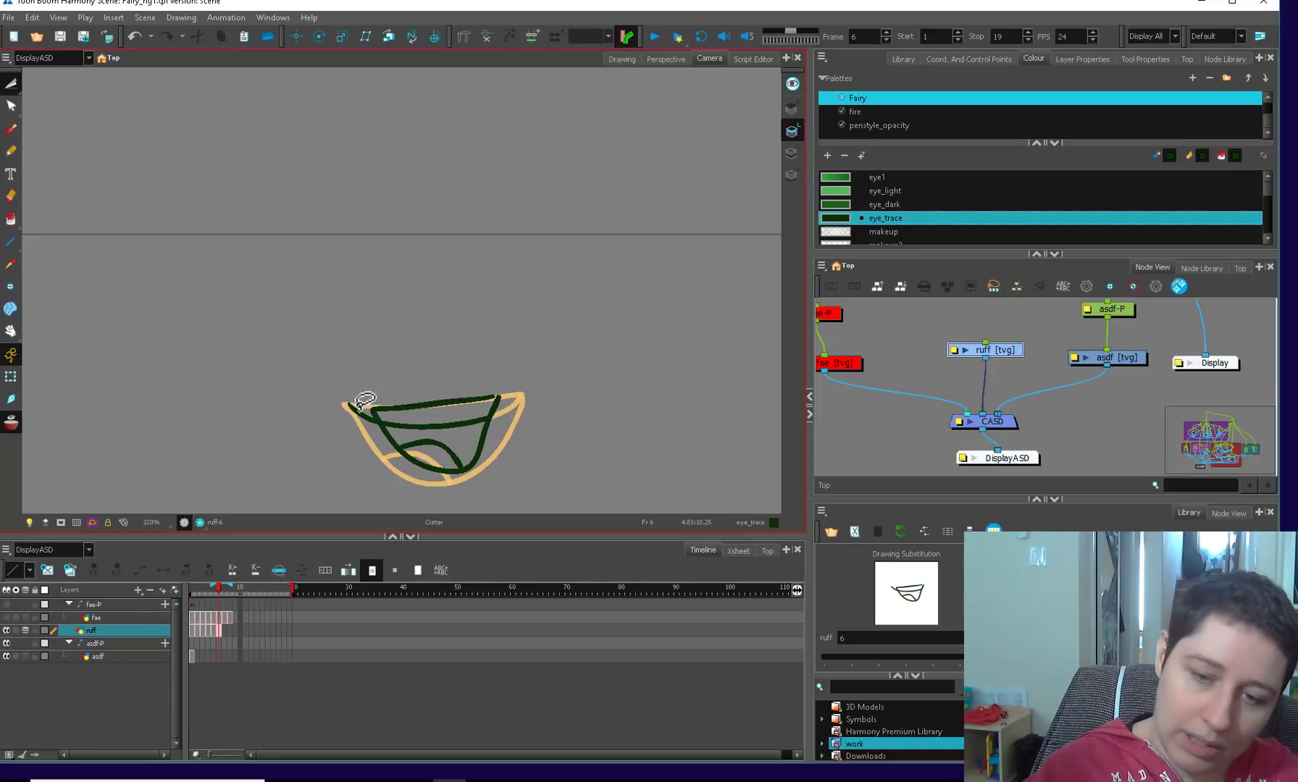
drag(363, 403, 358, 433)
- Paste the teeth line on frame 7, brush a still narrower mouth with a tongue around it, and trim the overhanging ends
click(226, 619)
click(226, 630)
key(alt+b)
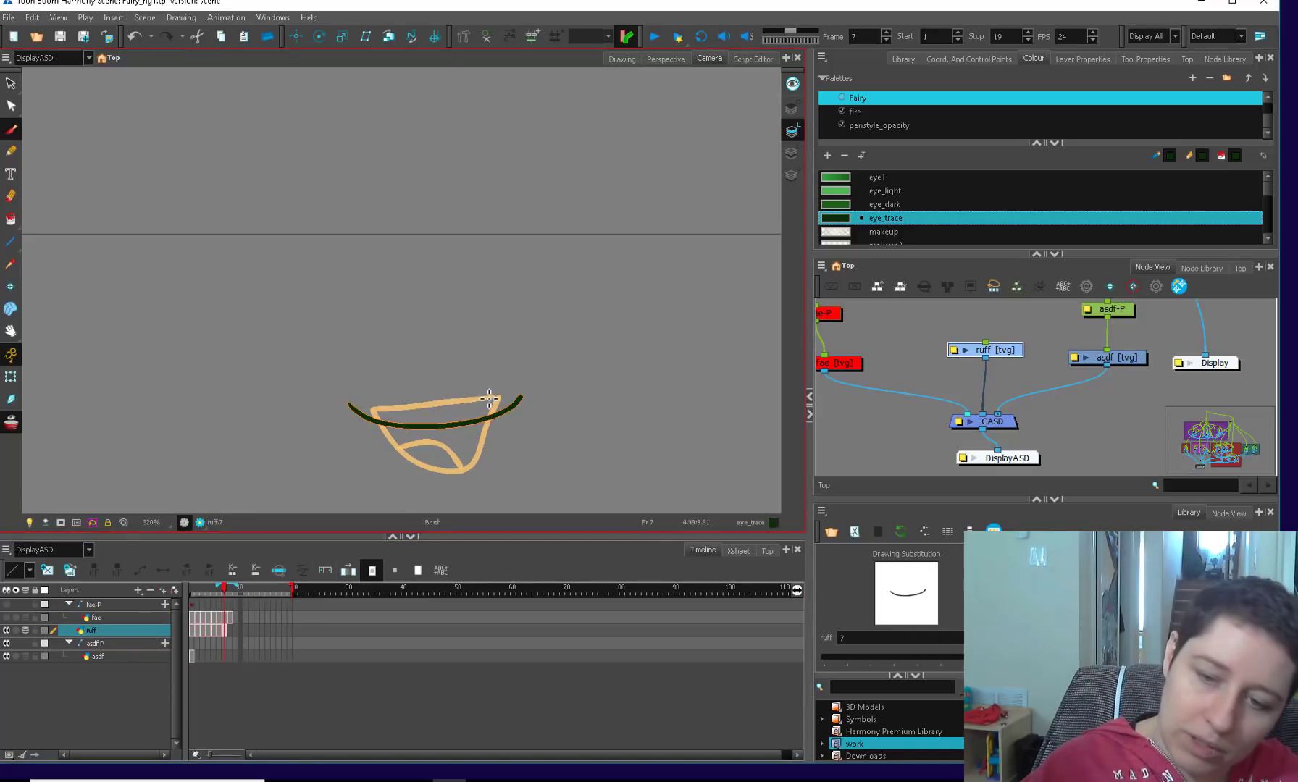
mouse_move(483, 396)
mouse_down()
mouse_move(419, 409)
mouse_move(425, 454)
mouse_move(485, 463)
mouse_move(483, 399)
mouse_up()
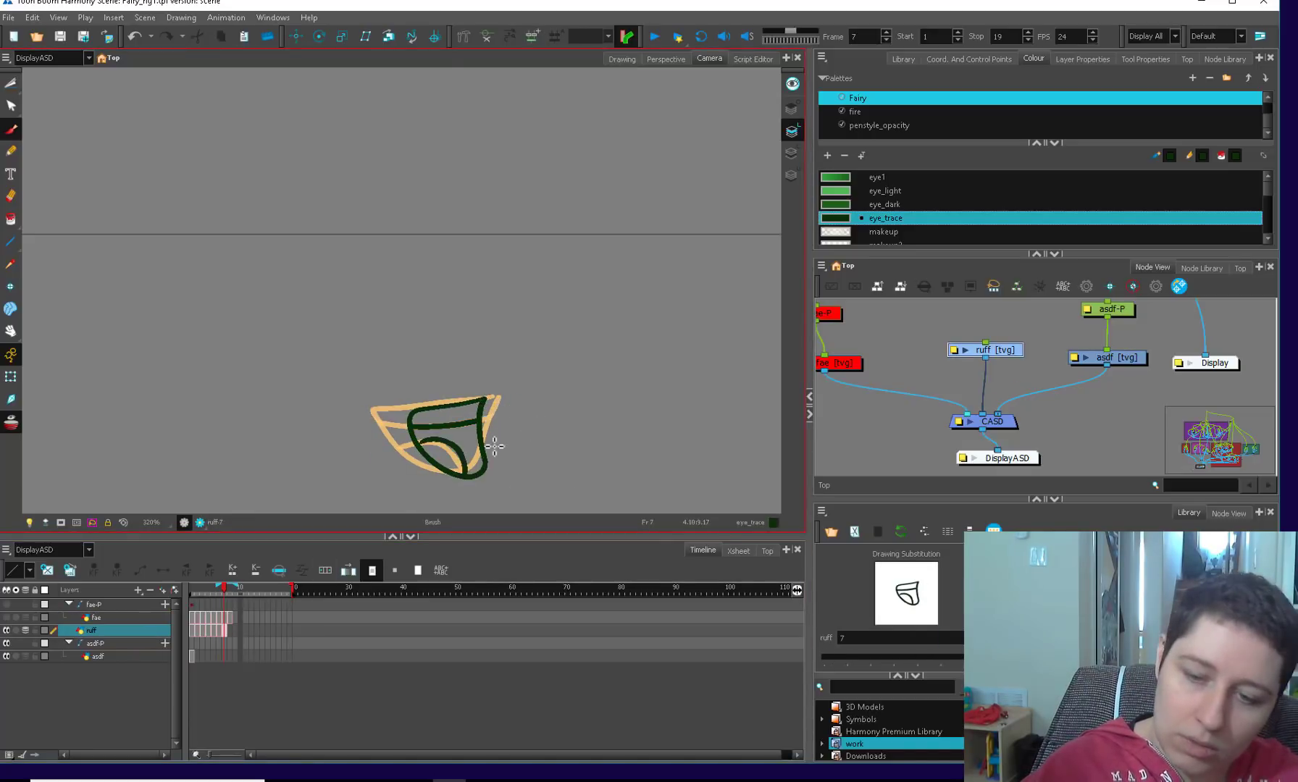
- Brush a small half-moon mouth over the onion-skinned mouth on frame 8 of the ruff layer
click(230, 628)
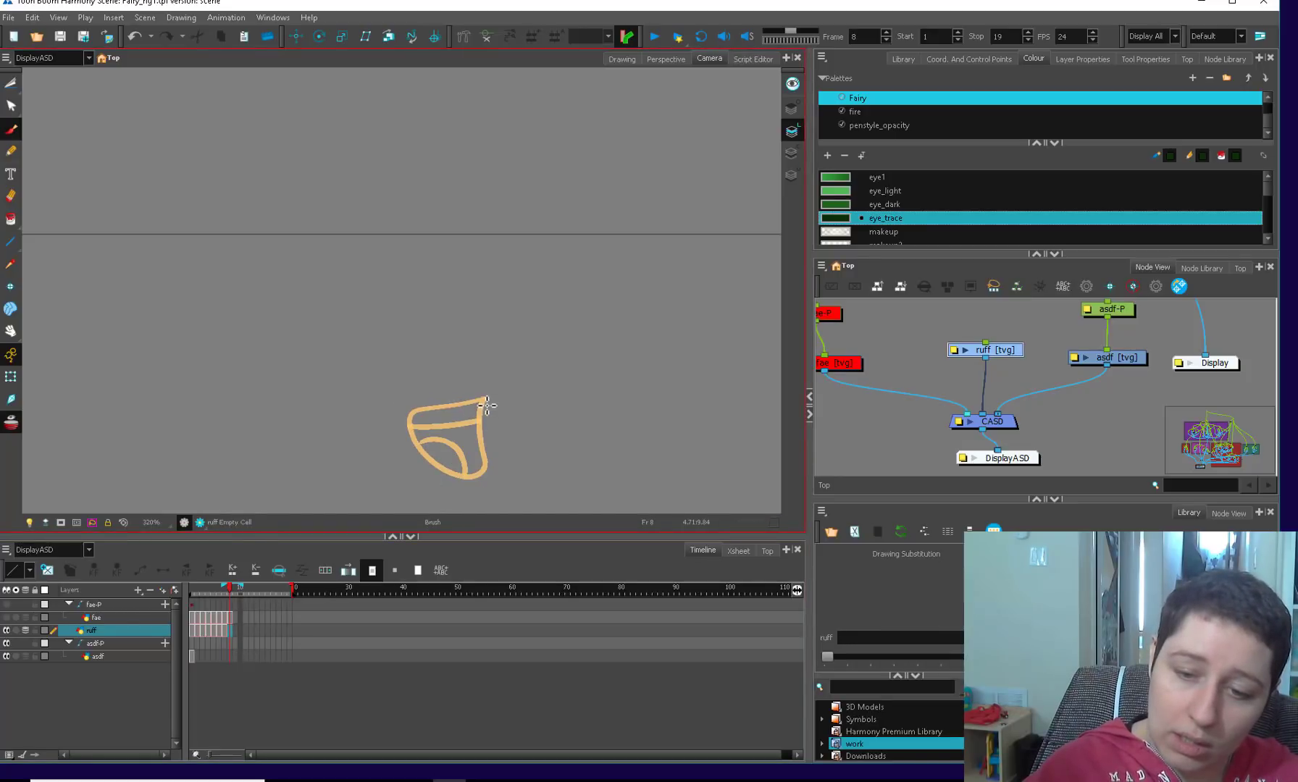
mouse_move(483, 400)
mouse_down()
mouse_move(481, 440)
mouse_move(484, 398)
mouse_up()
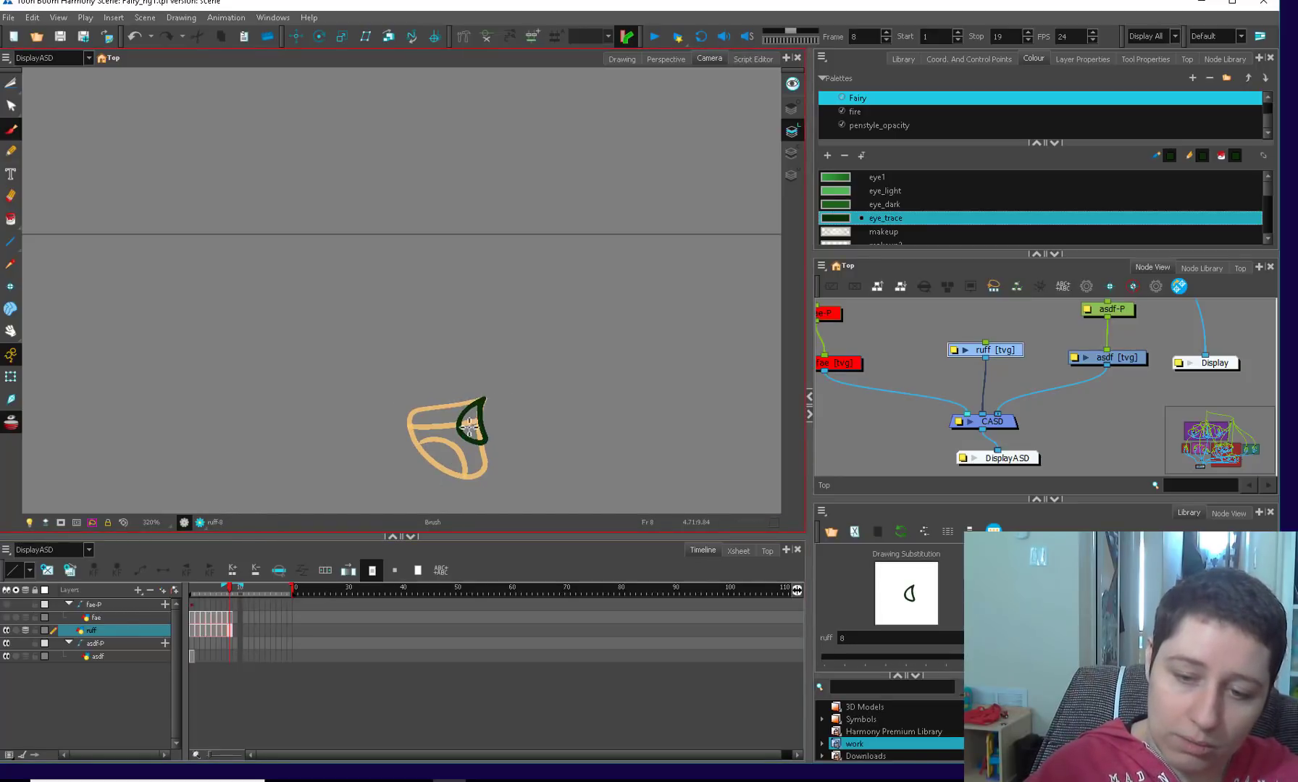
- Return to frame 7, select its mouth strokes and shift the mouth slightly left toward the frame 6 drawing
click(217, 593)
click(224, 593)
key(alt+s)
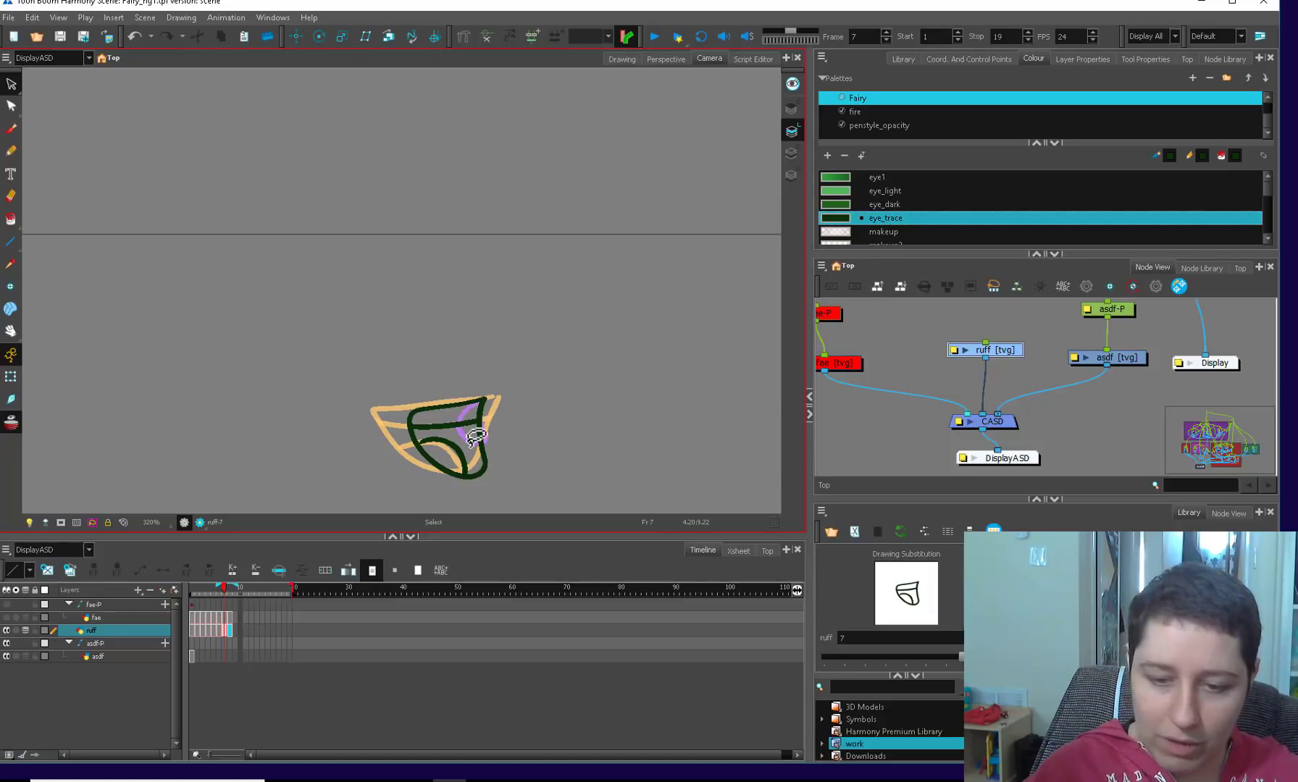
click(427, 453)
drag(481, 472, 472, 474)
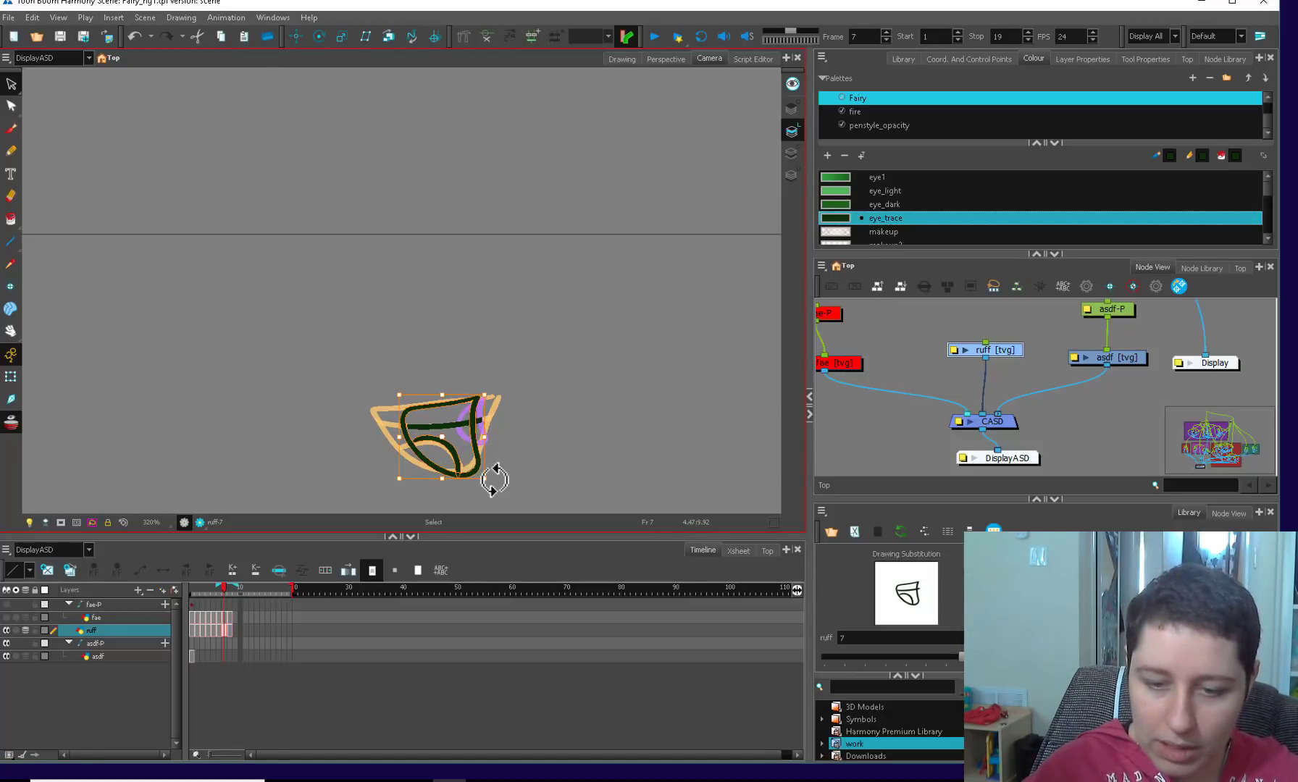
key(alt+t)
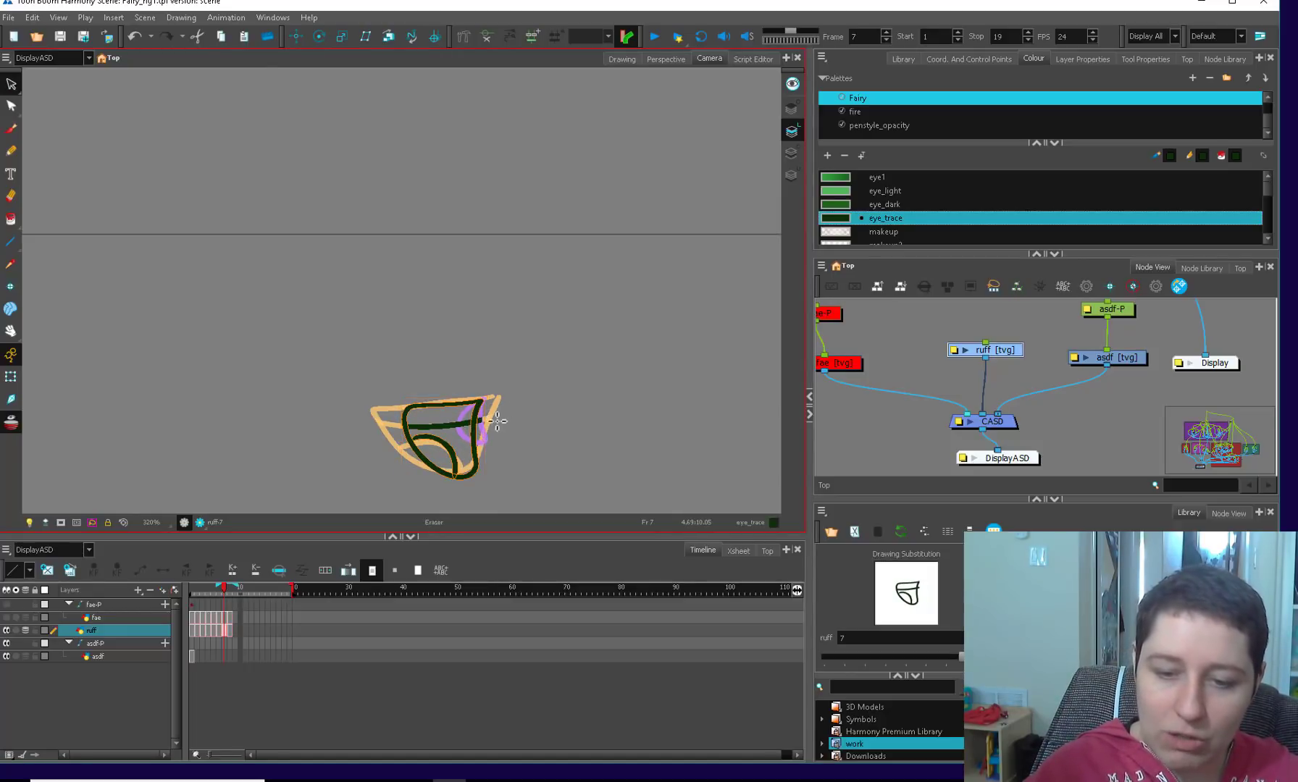
key(alt+e)
- Delete the half-moon mouth on frame 8 and brush a small, tall, rounded mouth centred on the onion-skinned frame 7 mouth
click(232, 625)
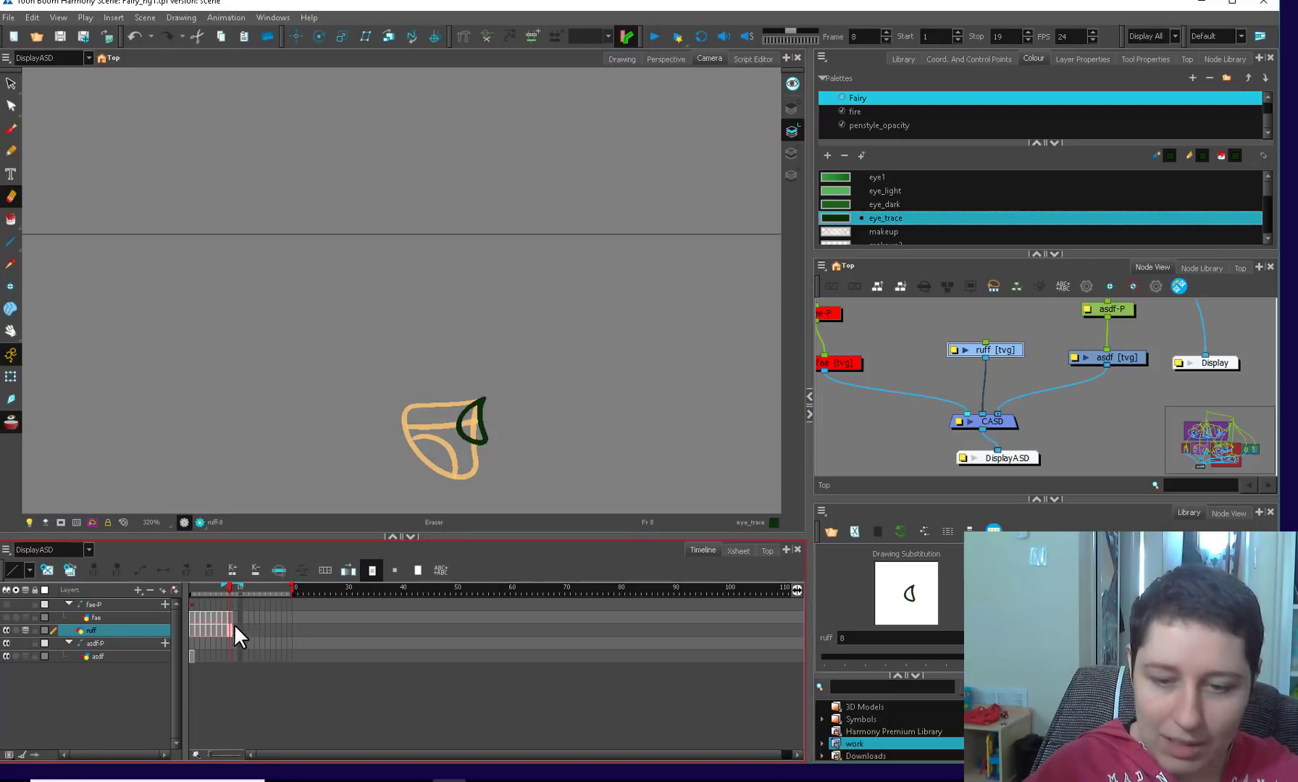
key(alt+s)
key(ctrl+a)
key(Delete)
key(alt+b)
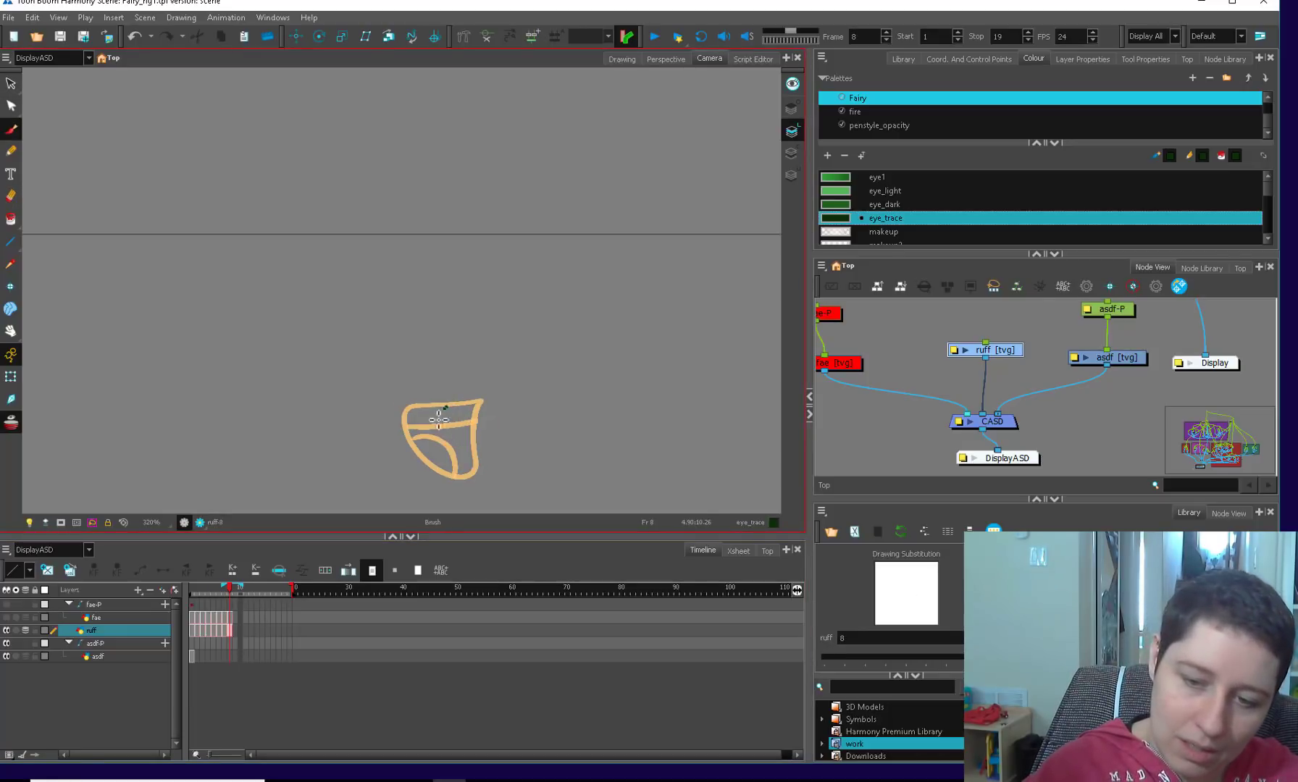
mouse_move(439, 419)
mouse_down()
mouse_move(456, 449)
mouse_move(449, 402)
mouse_up()
- Hide the onion skin and scrub through the ruff layer up to frame 8 to review the mouth drawings
click(203, 588)
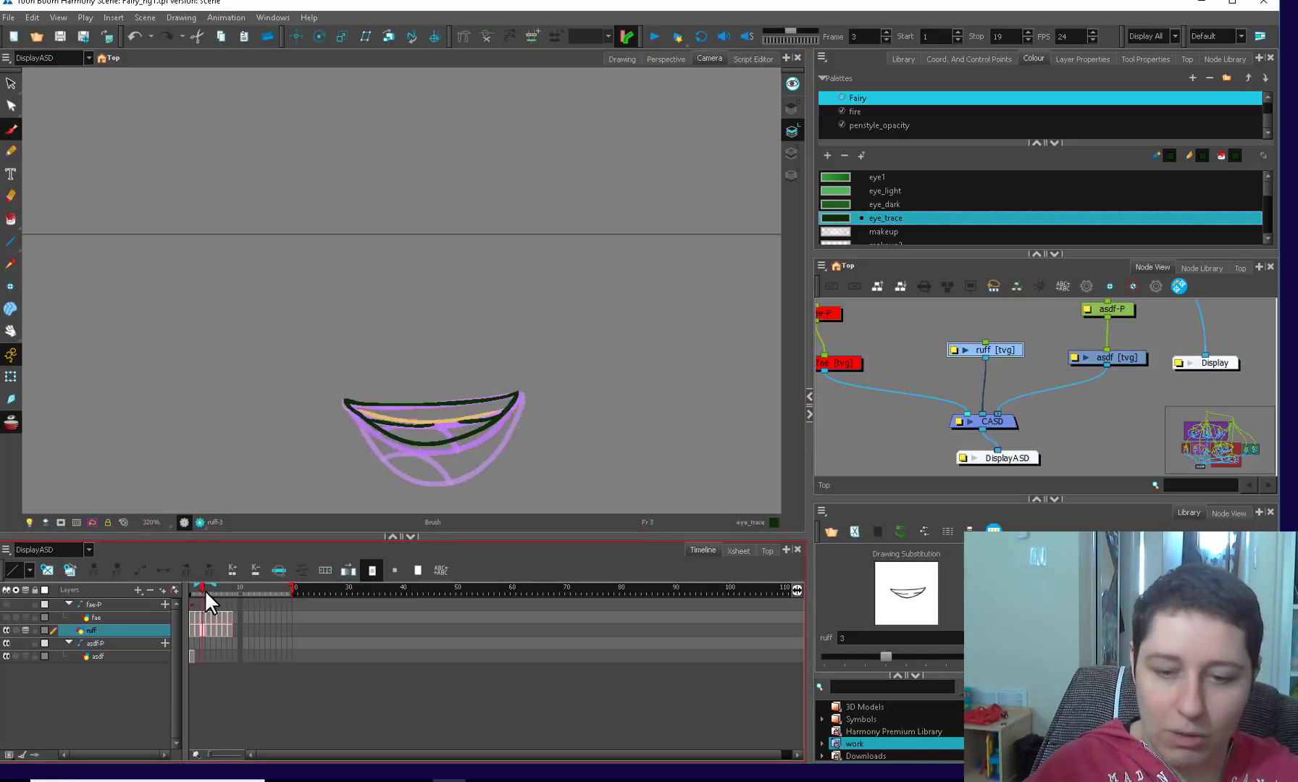
mouse_move(204, 589)
mouse_down()
mouse_move(231, 593)
mouse_move(197, 599)
mouse_move(224, 608)
mouse_move(212, 609)
mouse_up()
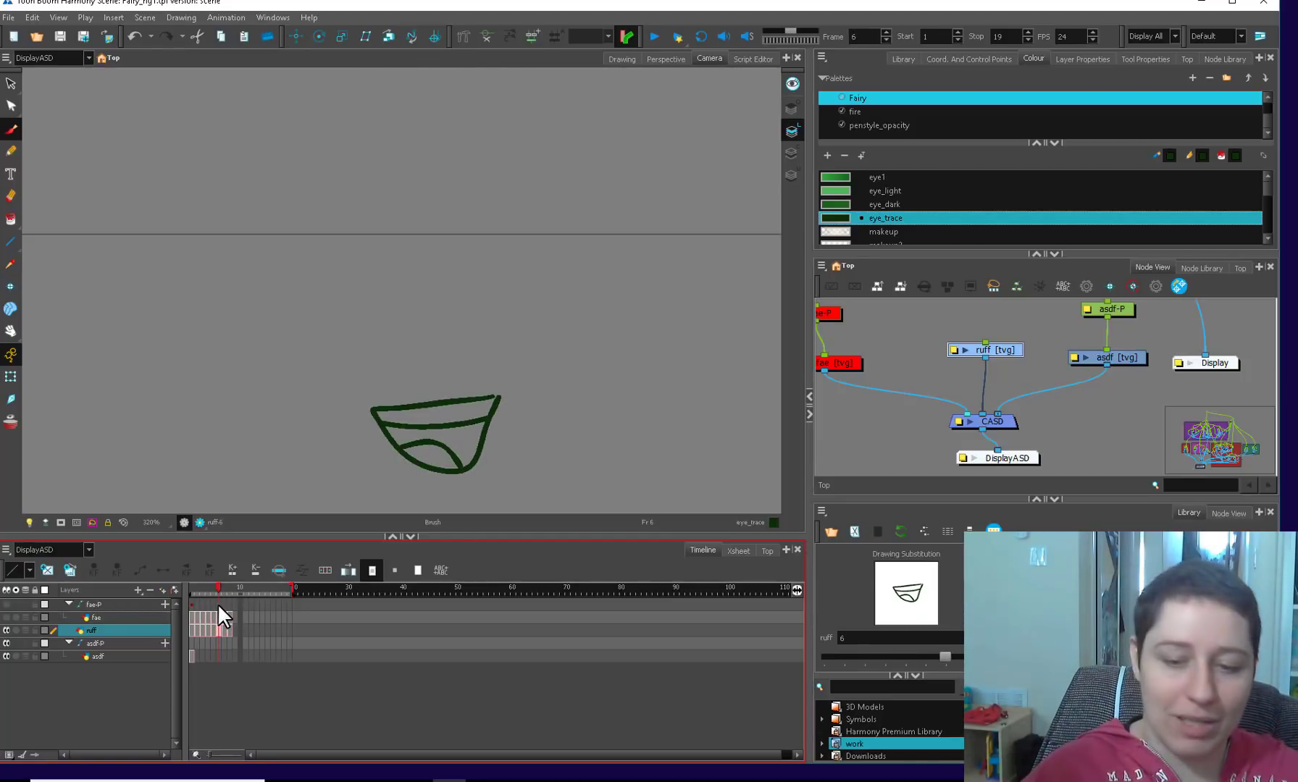
click(233, 632)
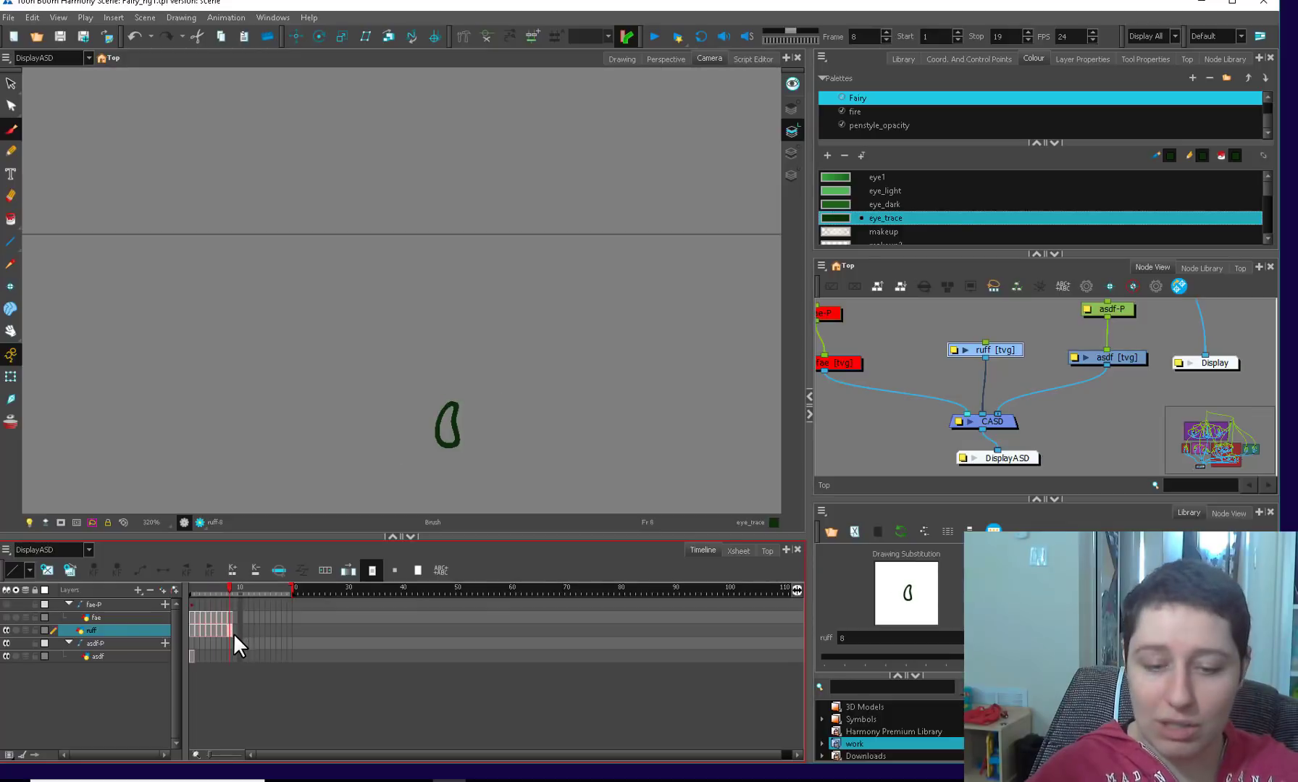
- Go to frame 5 of the ruff layer, select the mouth's tongue line and nudge it slightly toward the lower lip
drag(227, 588, 173, 600)
drag(499, 322, 503, 565)
key(1)
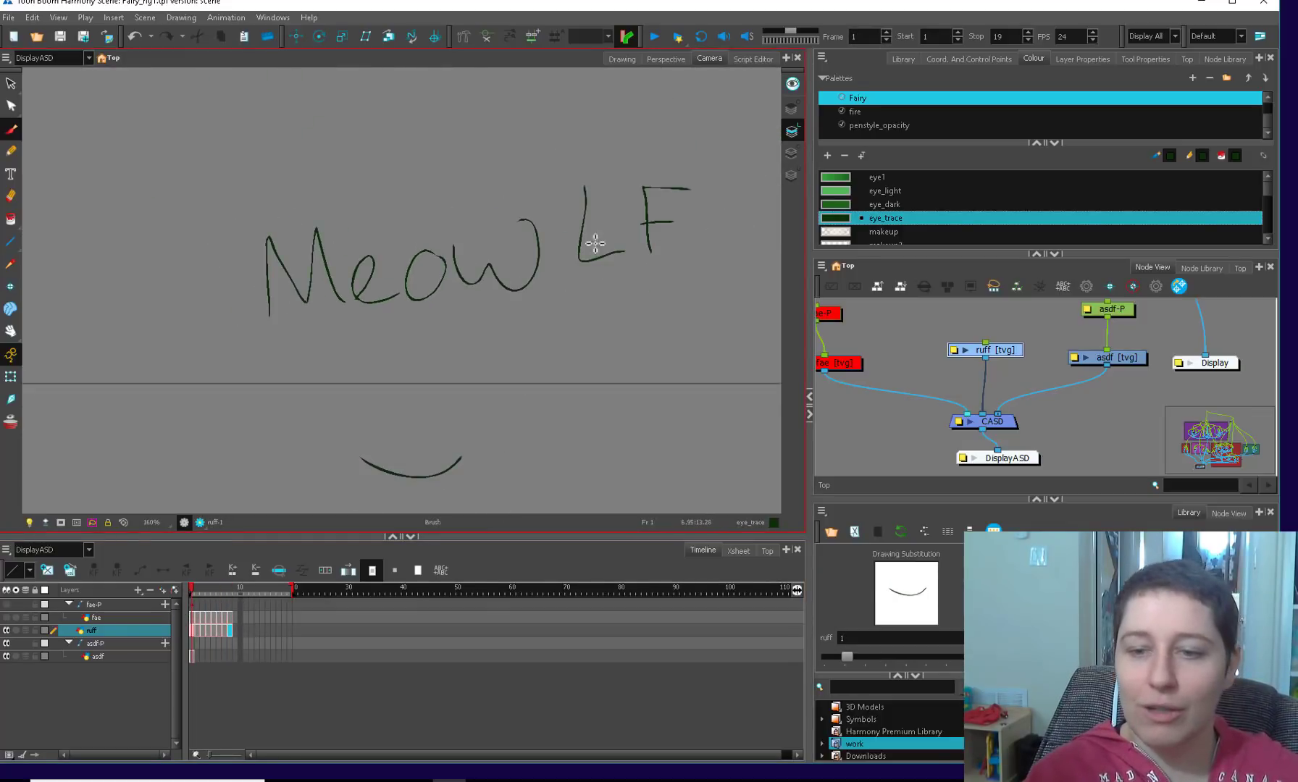
key(2)
mouse_move(193, 587)
mouse_down()
mouse_move(224, 587)
mouse_move(202, 589)
mouse_move(213, 589)
mouse_up()
key(alt+s)
key(2)
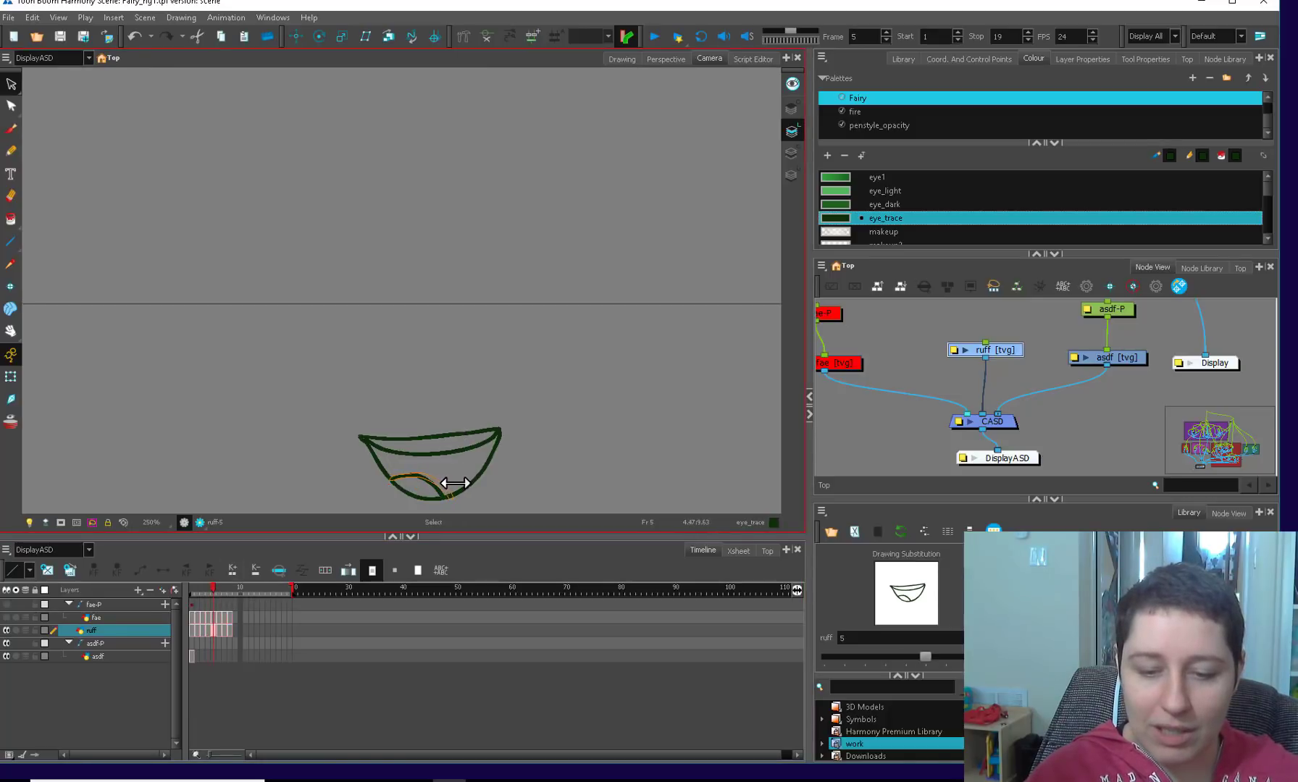
drag(455, 491, 455, 495)
mouse_move(210, 586)
mouse_down()
mouse_move(224, 591)
mouse_move(212, 598)
mouse_up()
click(428, 471)
key(Delete)
- Extend the exposure of the frame 4 mouth by one frame and duplicate the drawing on frame 5
click(219, 588)
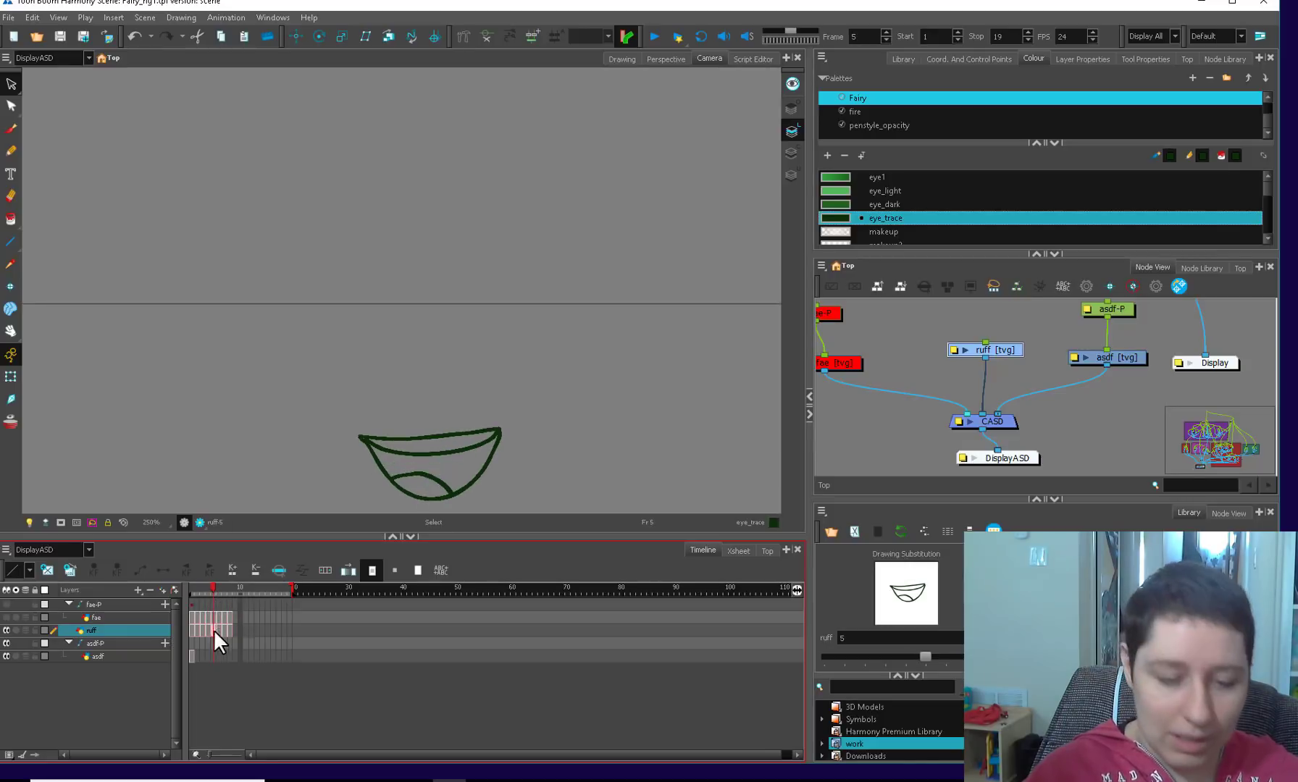
click(207, 629)
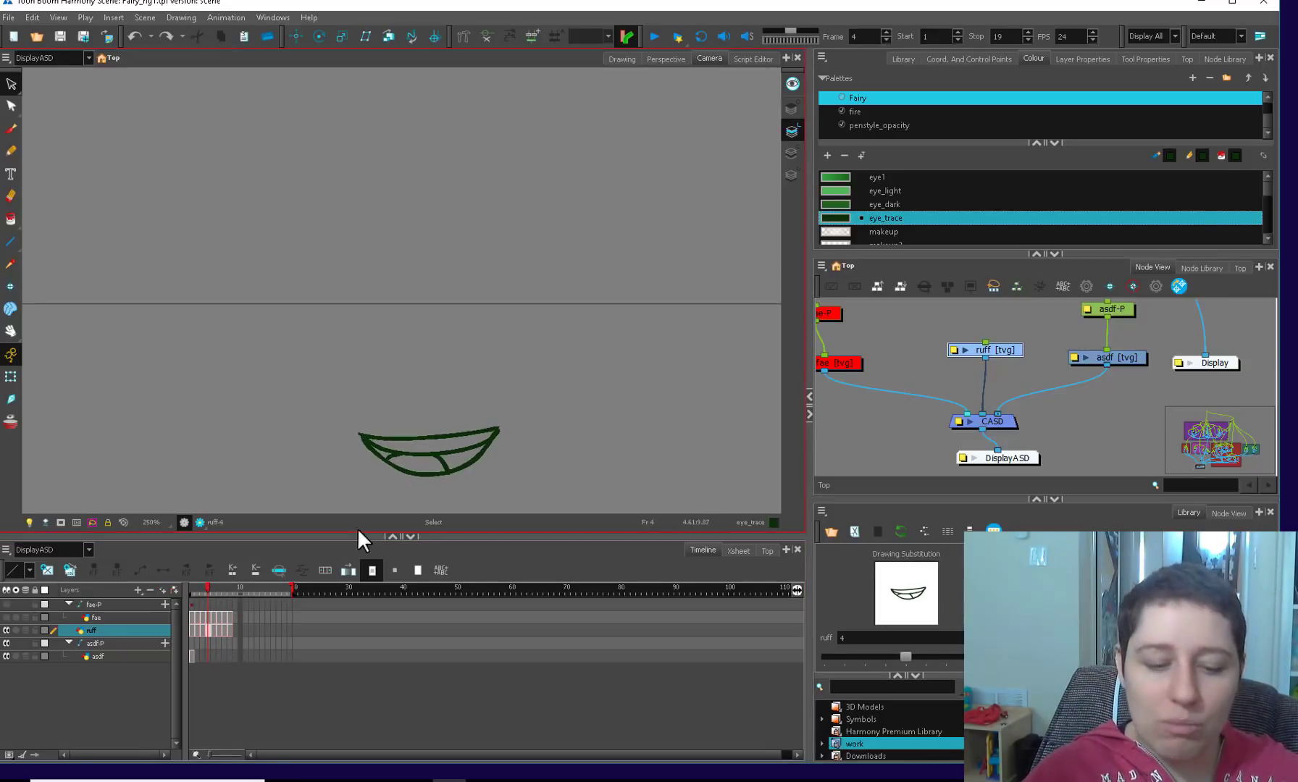
click(214, 630)
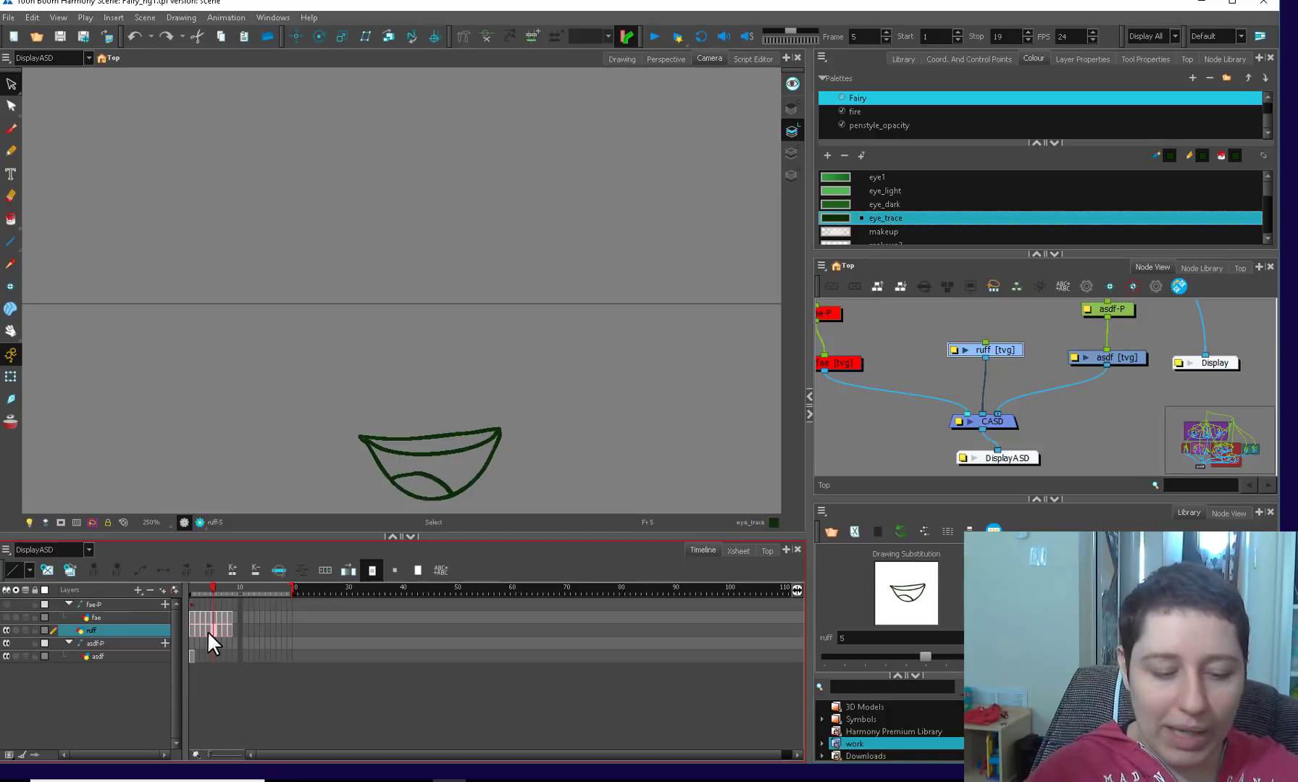
click(208, 630)
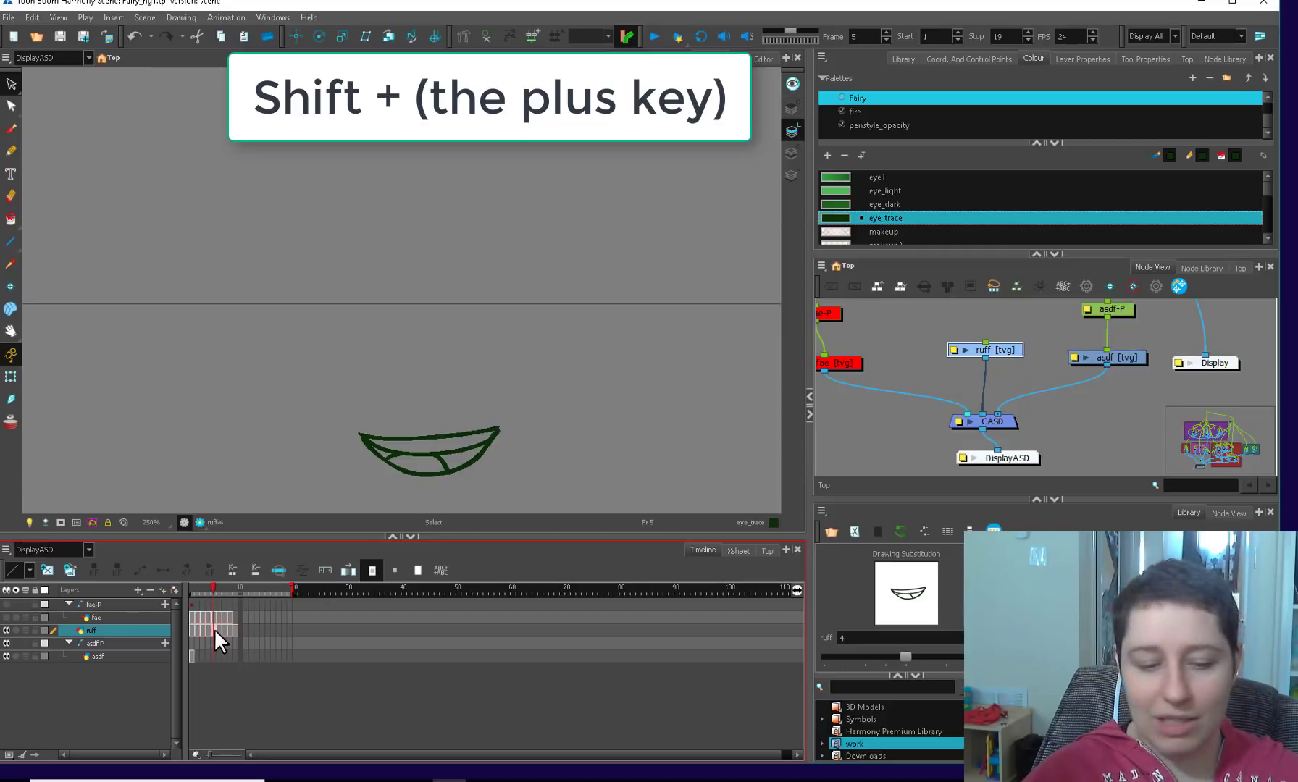
right_click(212, 629)
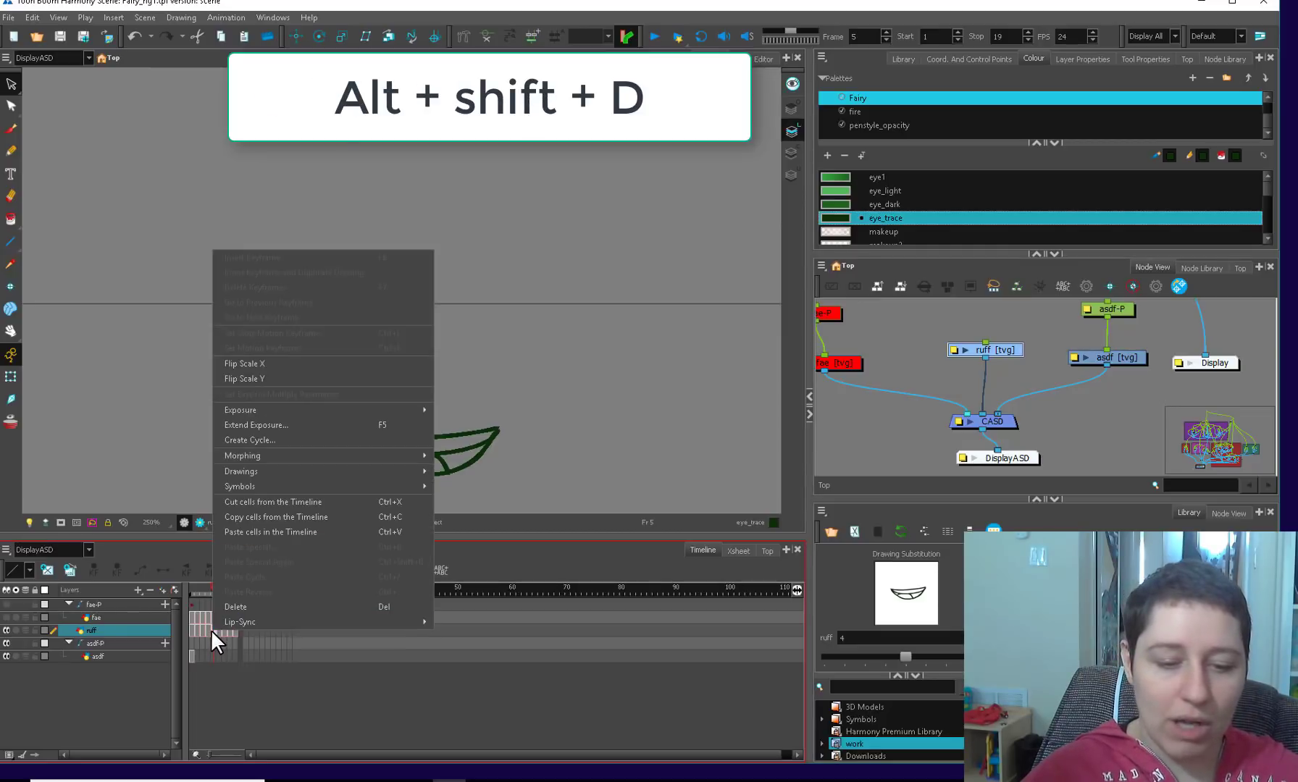
mouse_move(403, 471)
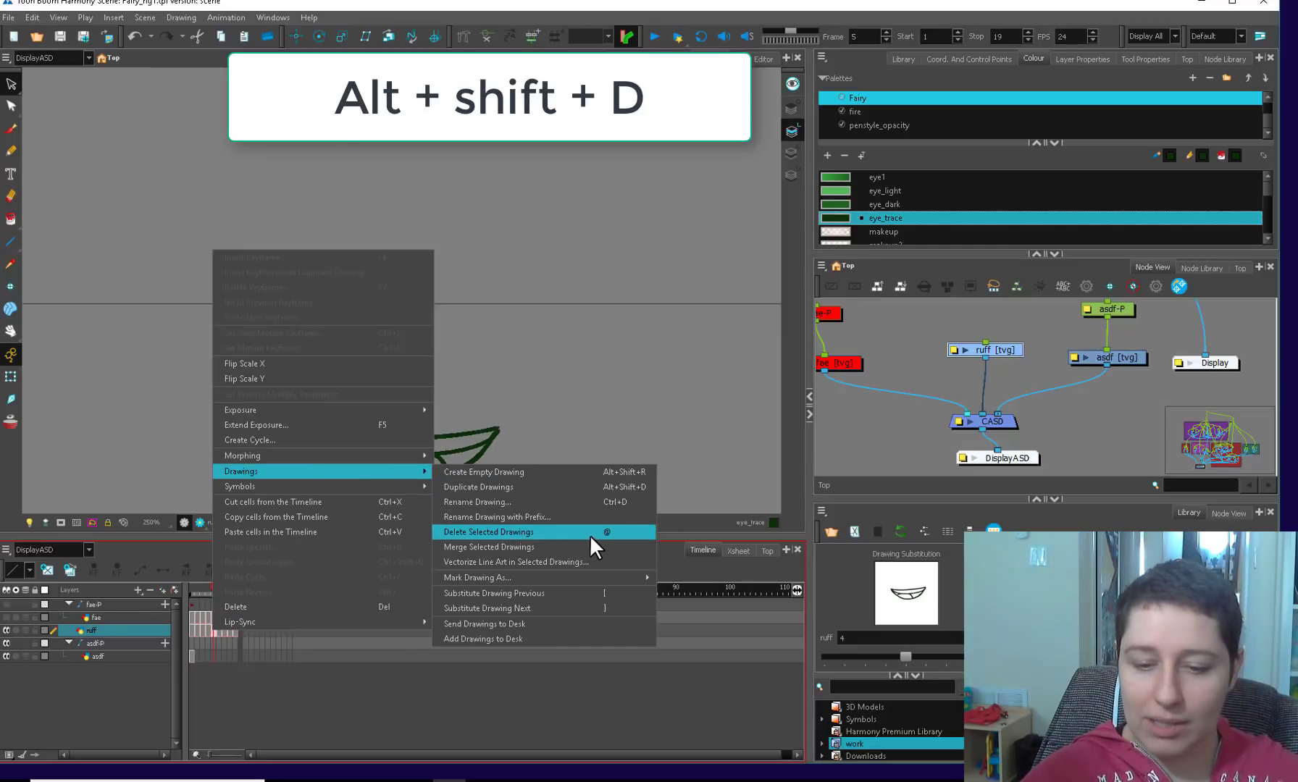
click(638, 487)
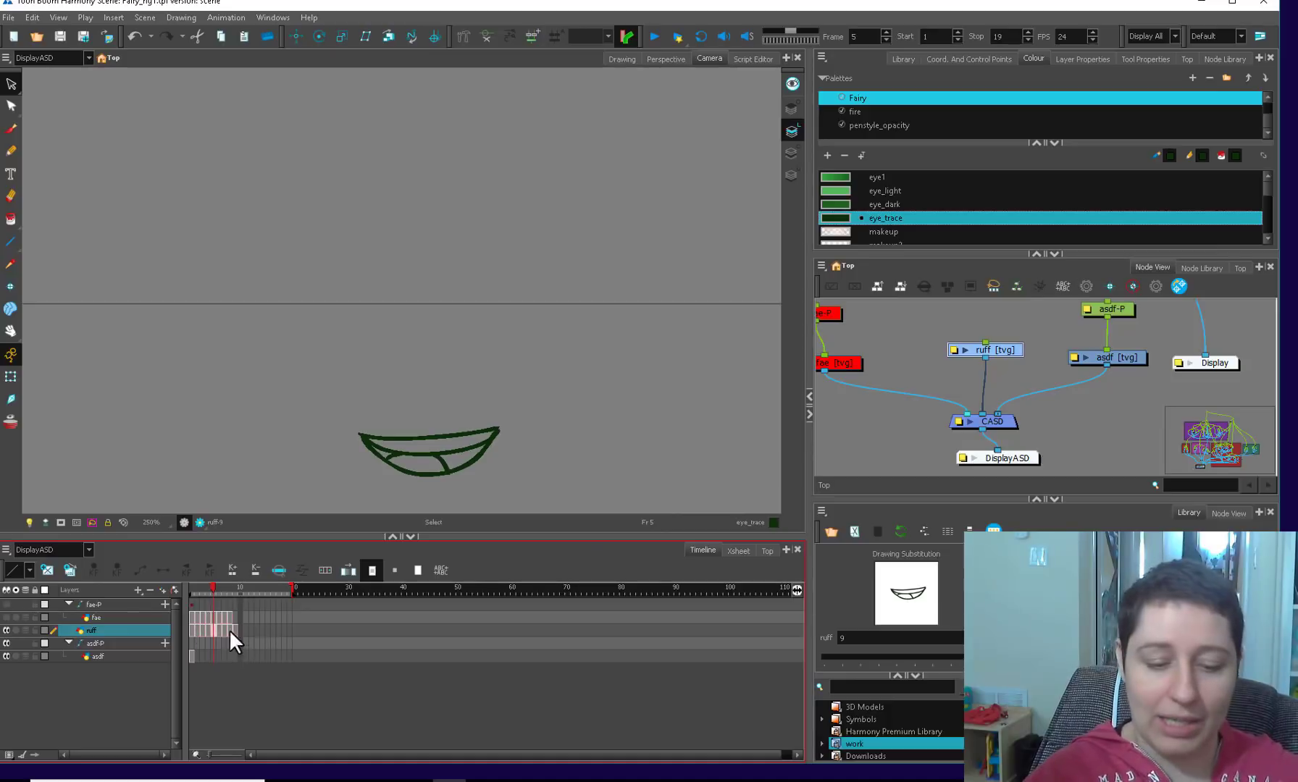
- Show the onion skin and delete the lower lip and tongue strokes from the duplicated mouth on frame 5
click(420, 471)
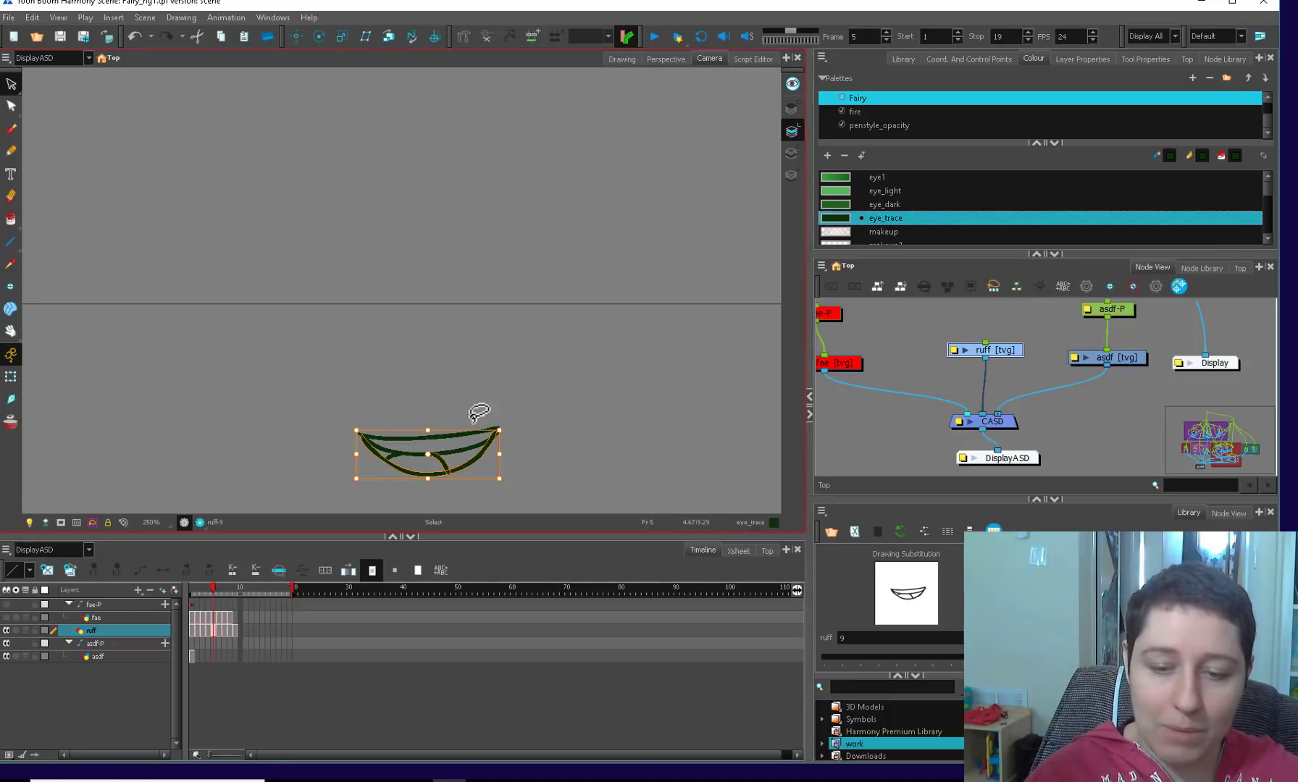
click(14, 421)
key(space)
key(2)
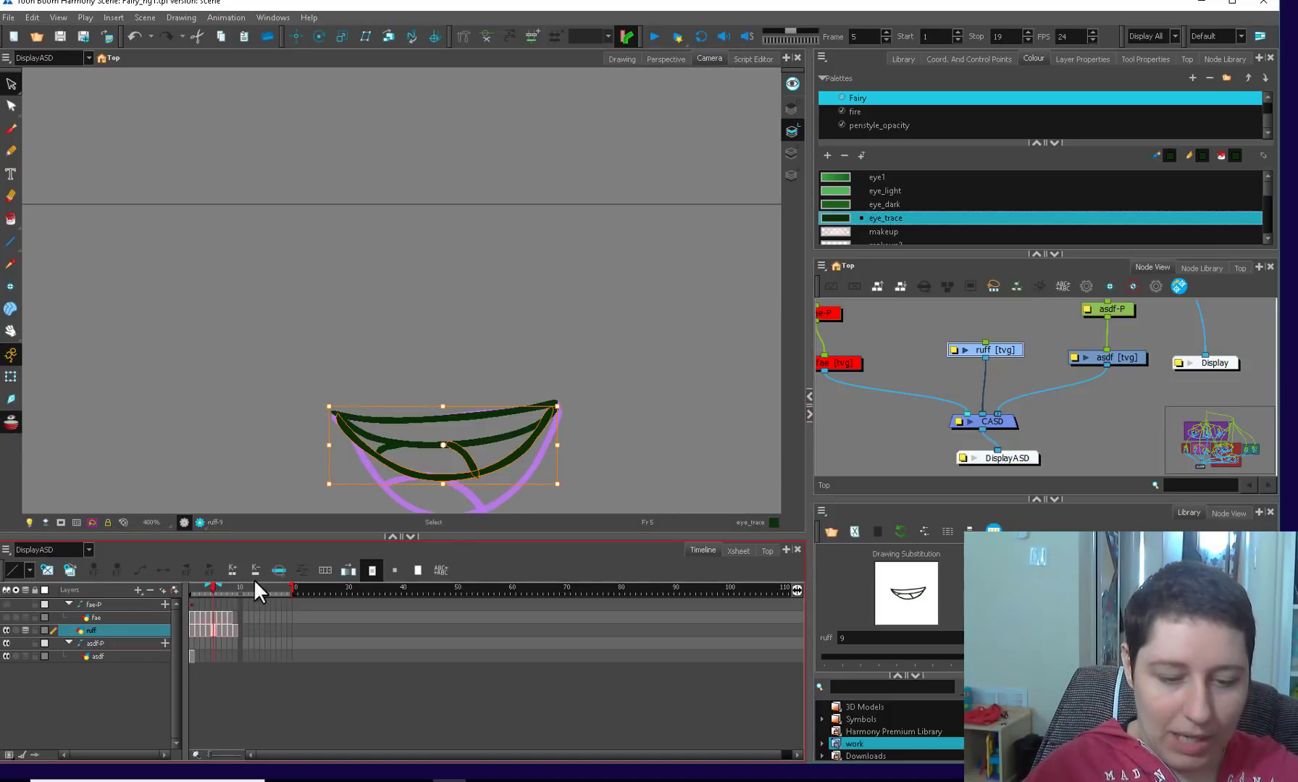
key(space)
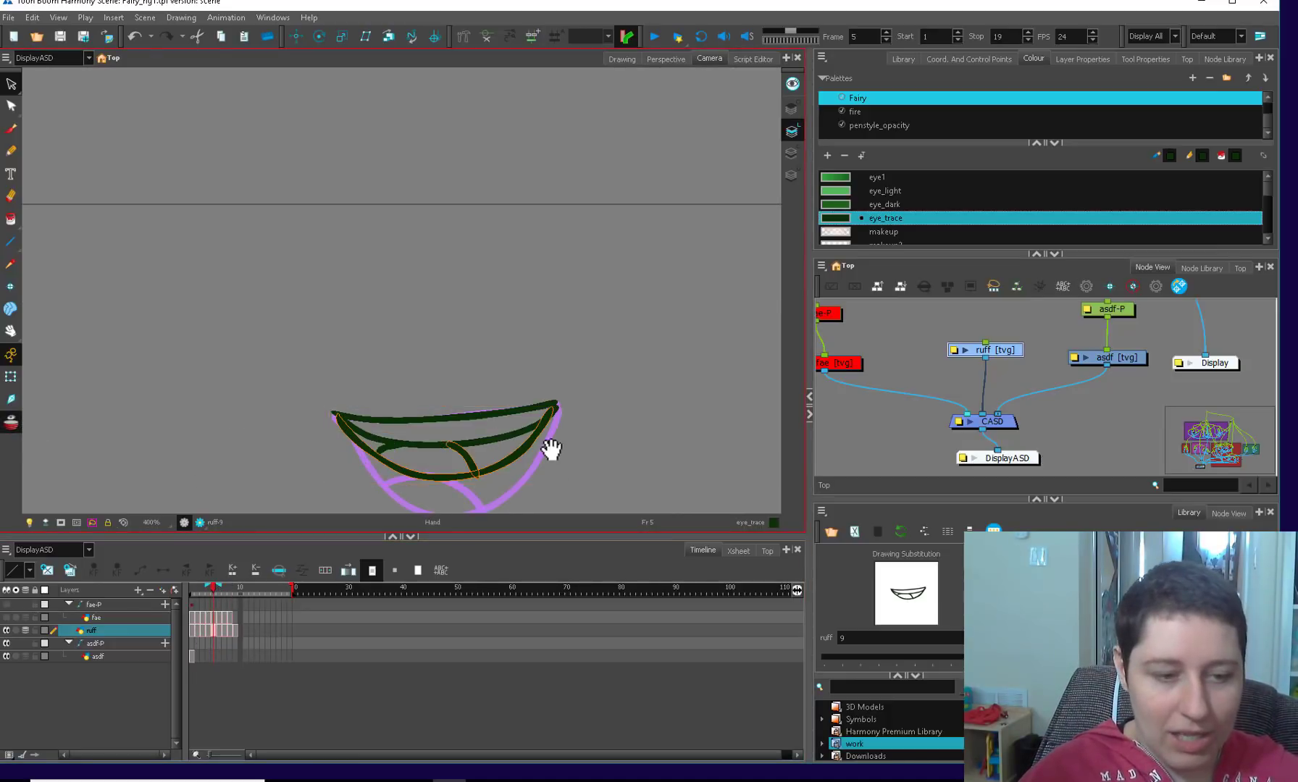
drag(552, 449, 520, 406)
drag(422, 399, 425, 435)
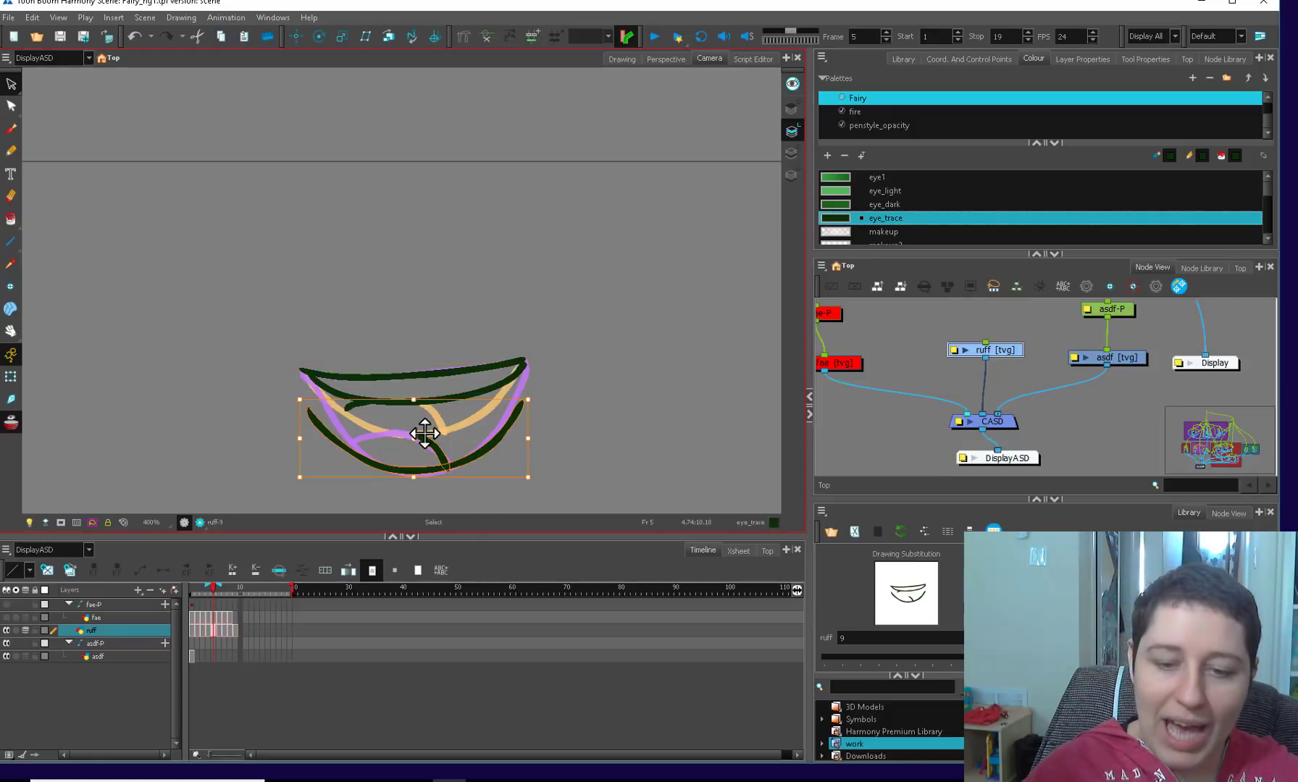
key(Delete)
click(358, 399)
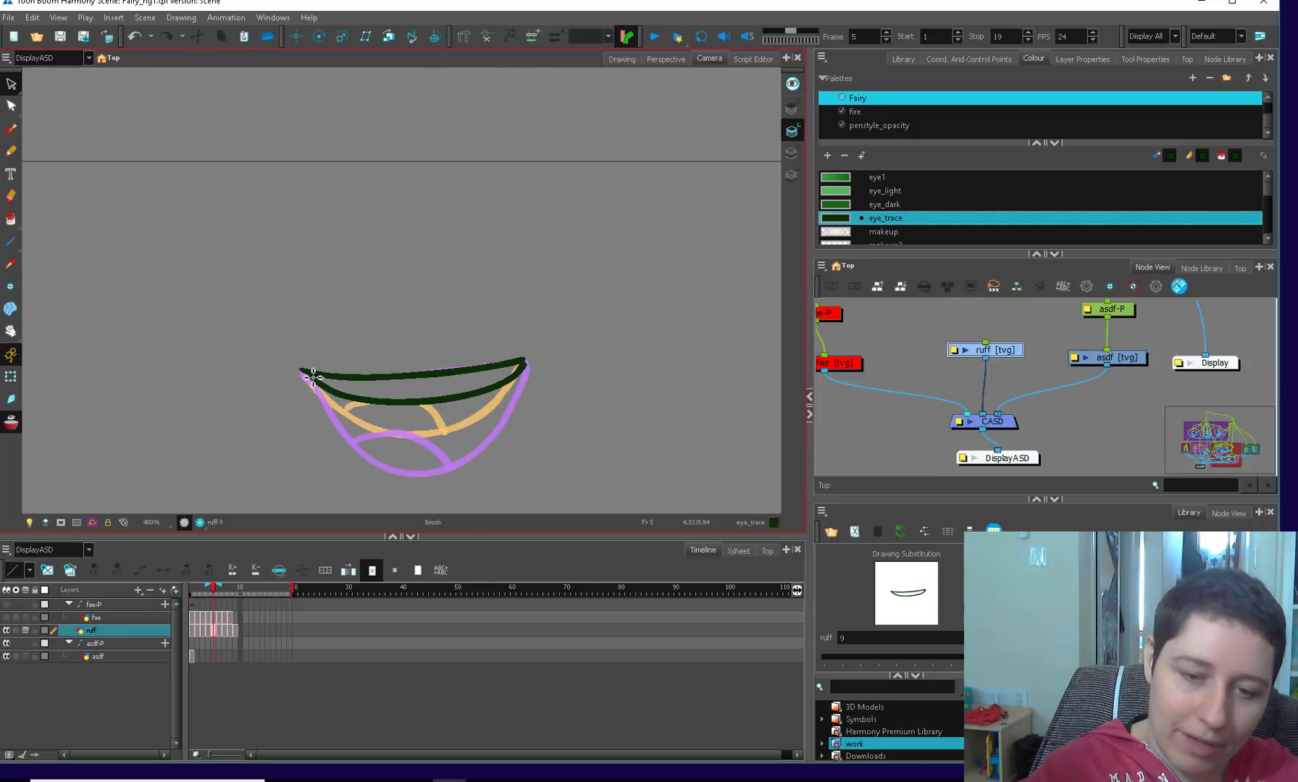
- Brush a new lower lip and tongue on frame 5, midway between the onion-skinned mouths of frames 4 and 6
key(alt+b)
mouse_move(304, 371)
mouse_down()
mouse_move(362, 440)
mouse_move(430, 453)
mouse_move(486, 429)
mouse_move(524, 360)
mouse_up()
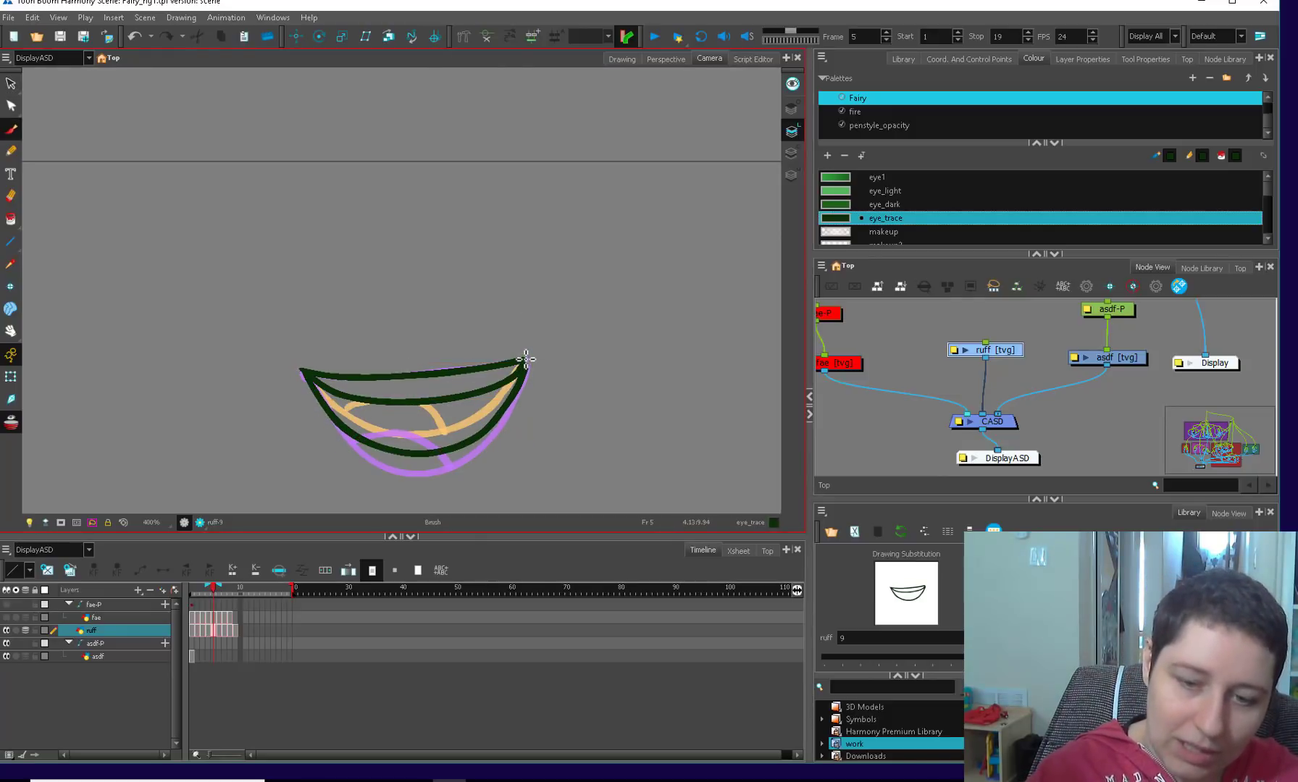
drag(373, 417, 445, 447)
scroll(444, 445, down, 2)
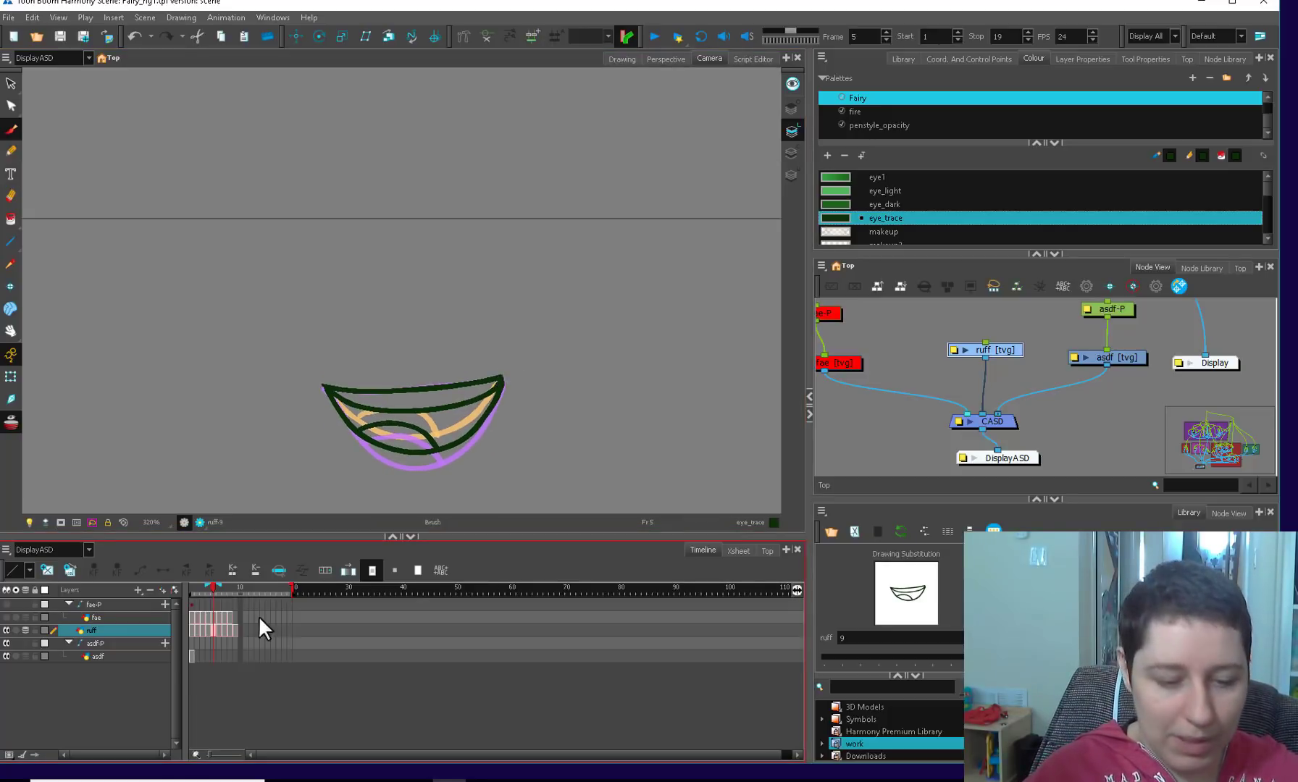
- Paste the frame 5 mouth into frame 10, duplicate the drawing and replace its tongue with two lines joining the teeth line and lower lip
click(241, 630)
key(ctrl+v)
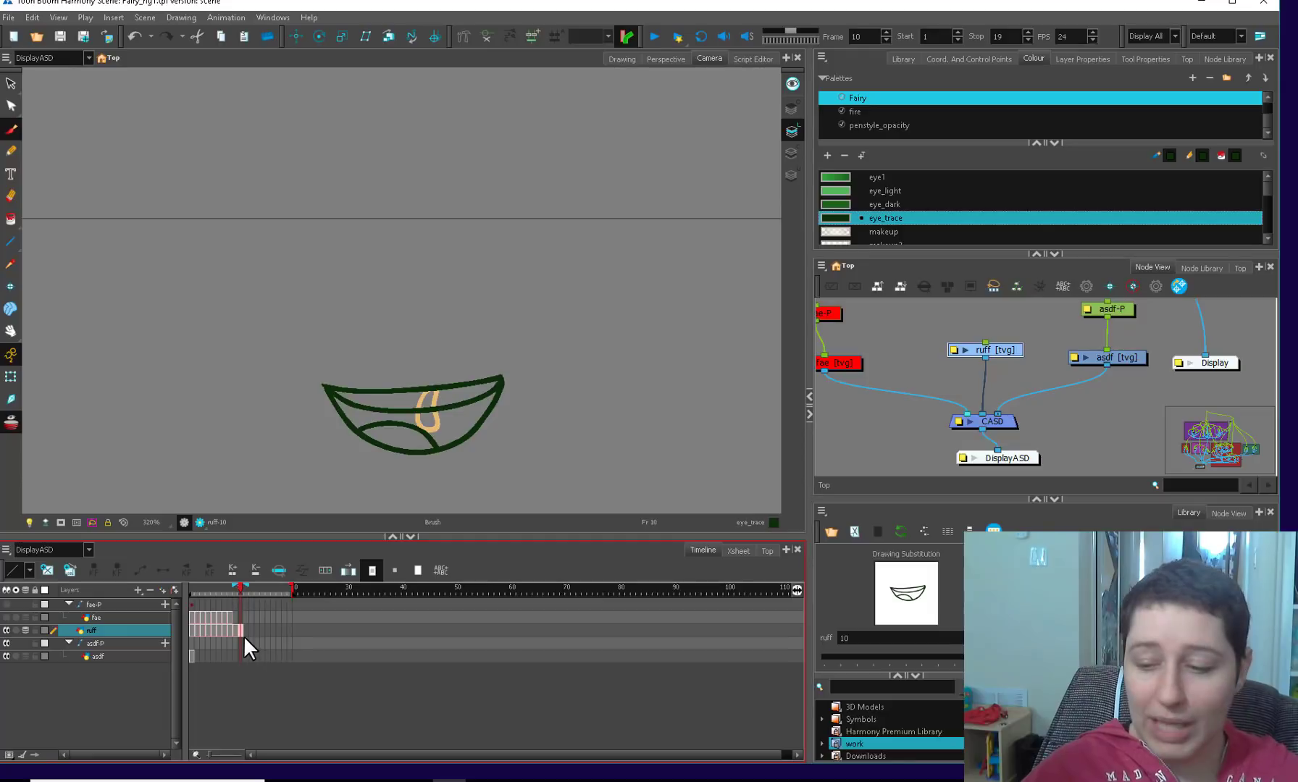
key(alt+shift+d)
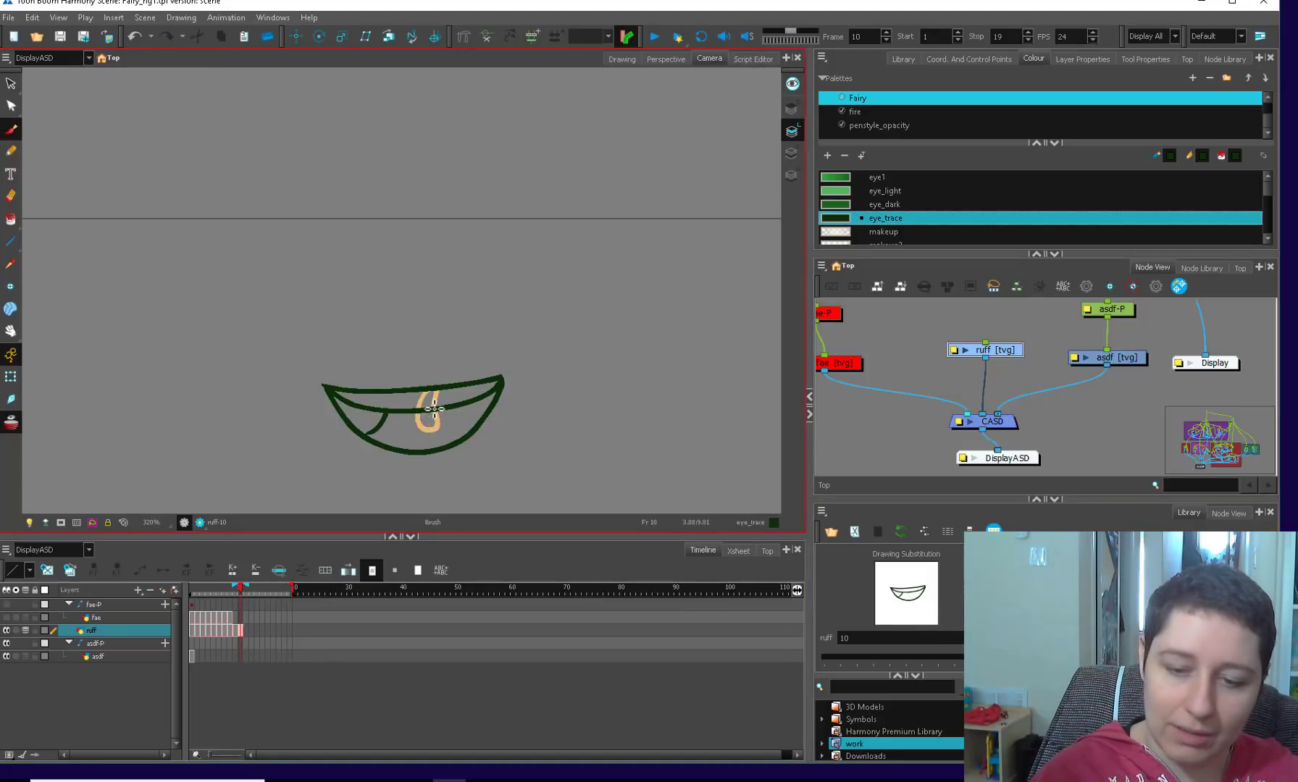
drag(434, 409, 432, 451)
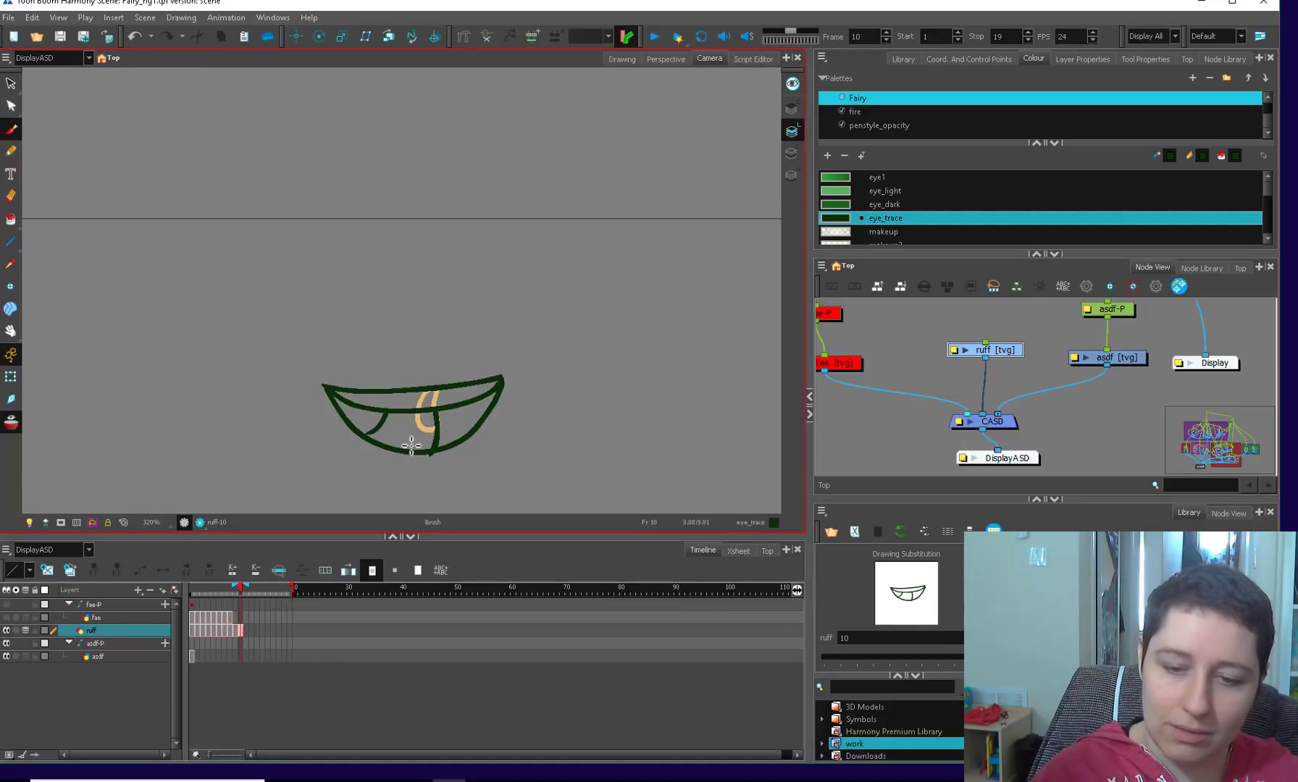
- Flip between frames 4, 5 and 10 of the ruff layer to compare their mouth drawings
click(207, 629)
click(240, 630)
click(209, 630)
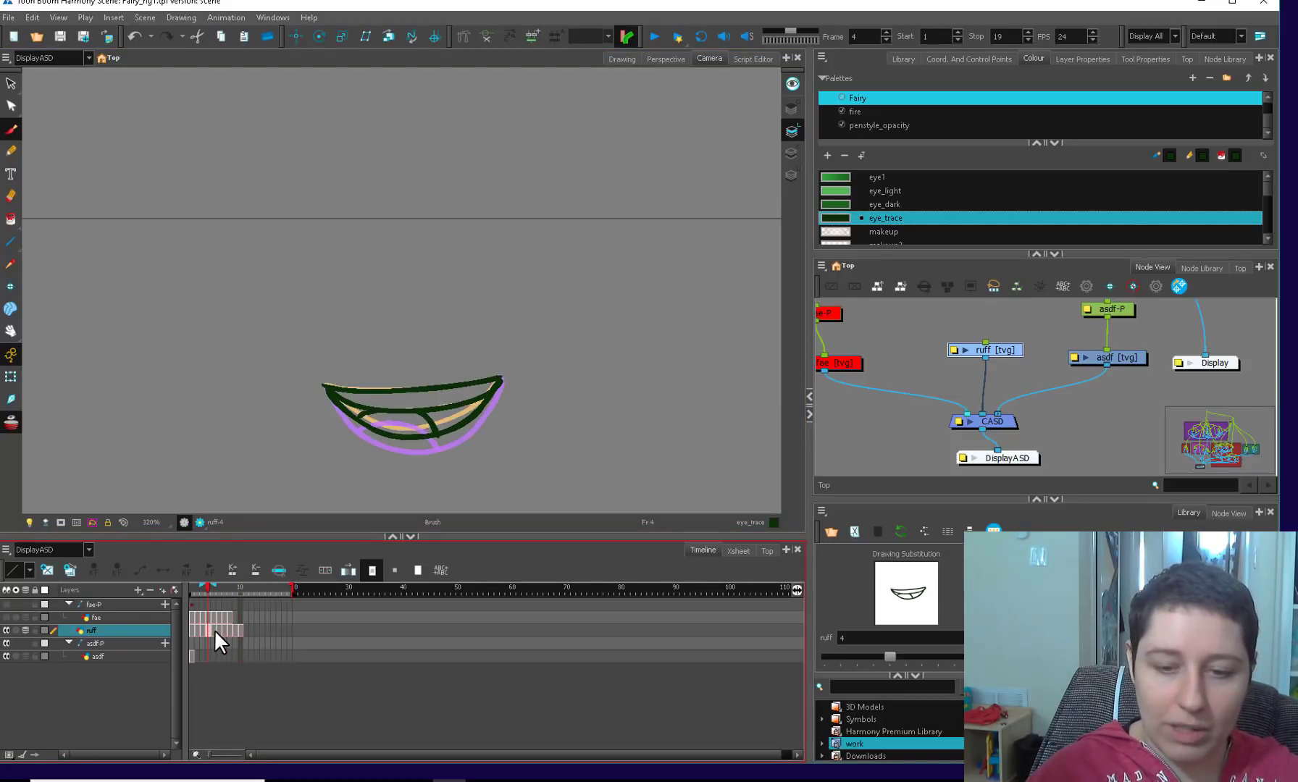
click(237, 633)
click(205, 629)
click(214, 630)
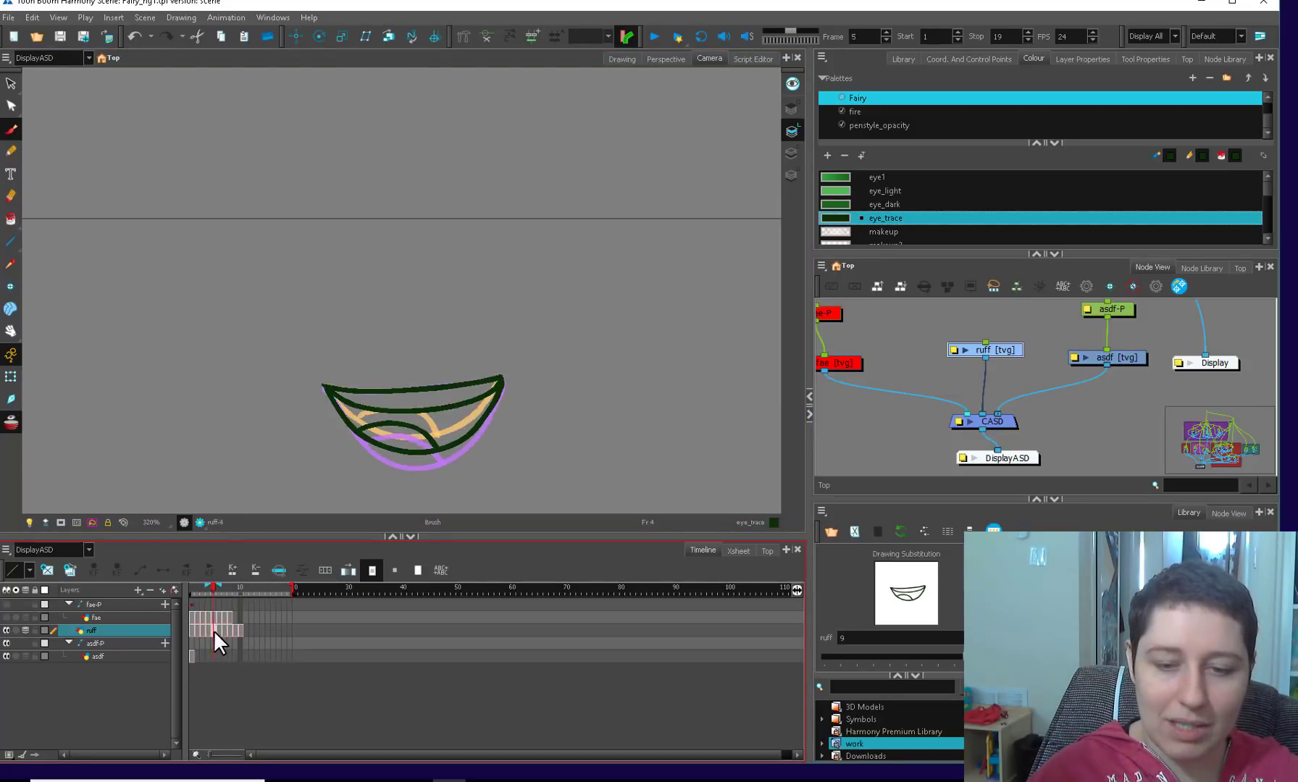
click(244, 631)
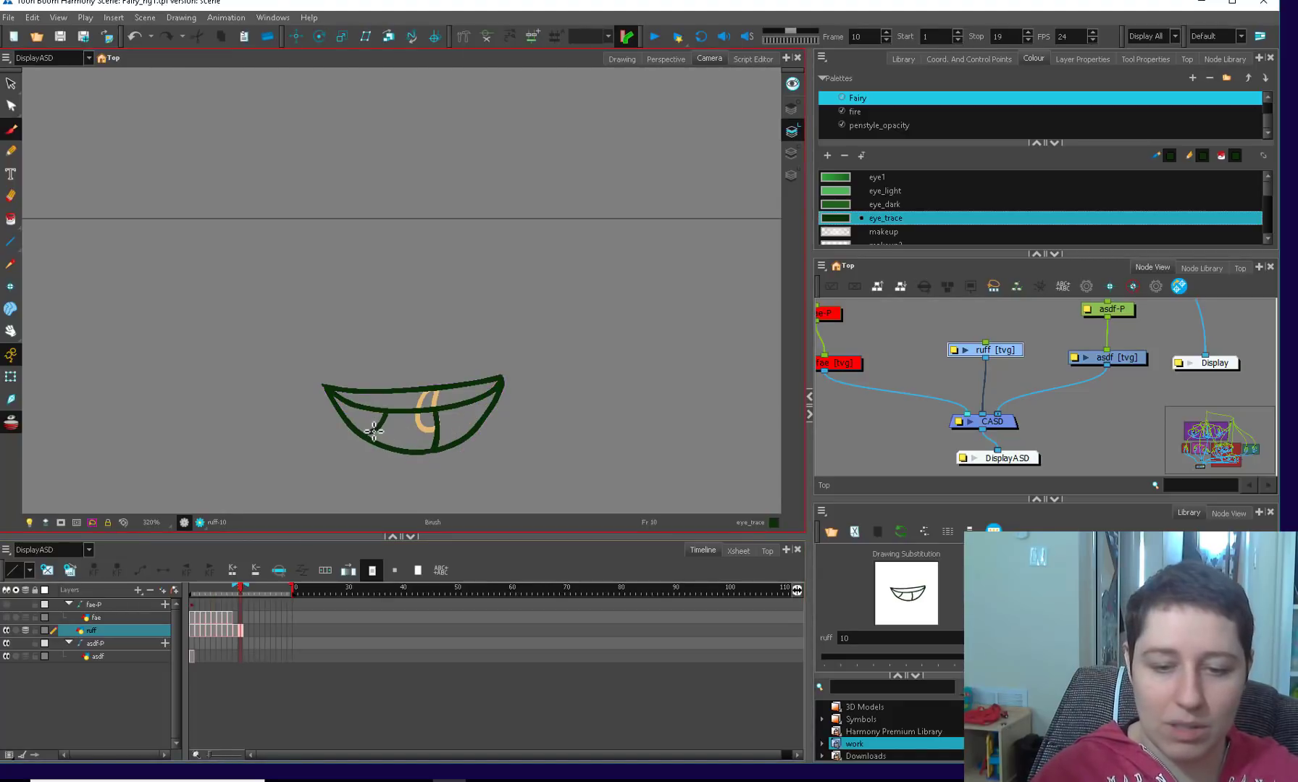
- Select the whole mouth on frame 4 and copy it into frame 11 as a new drawing
mouse_move(220, 593)
mouse_down()
mouse_move(210, 602)
mouse_move(241, 605)
mouse_move(193, 609)
mouse_move(208, 610)
mouse_up()
key(alt+s)
mouse_move(449, 357)
mouse_down()
mouse_move(325, 437)
mouse_move(543, 375)
mouse_up()
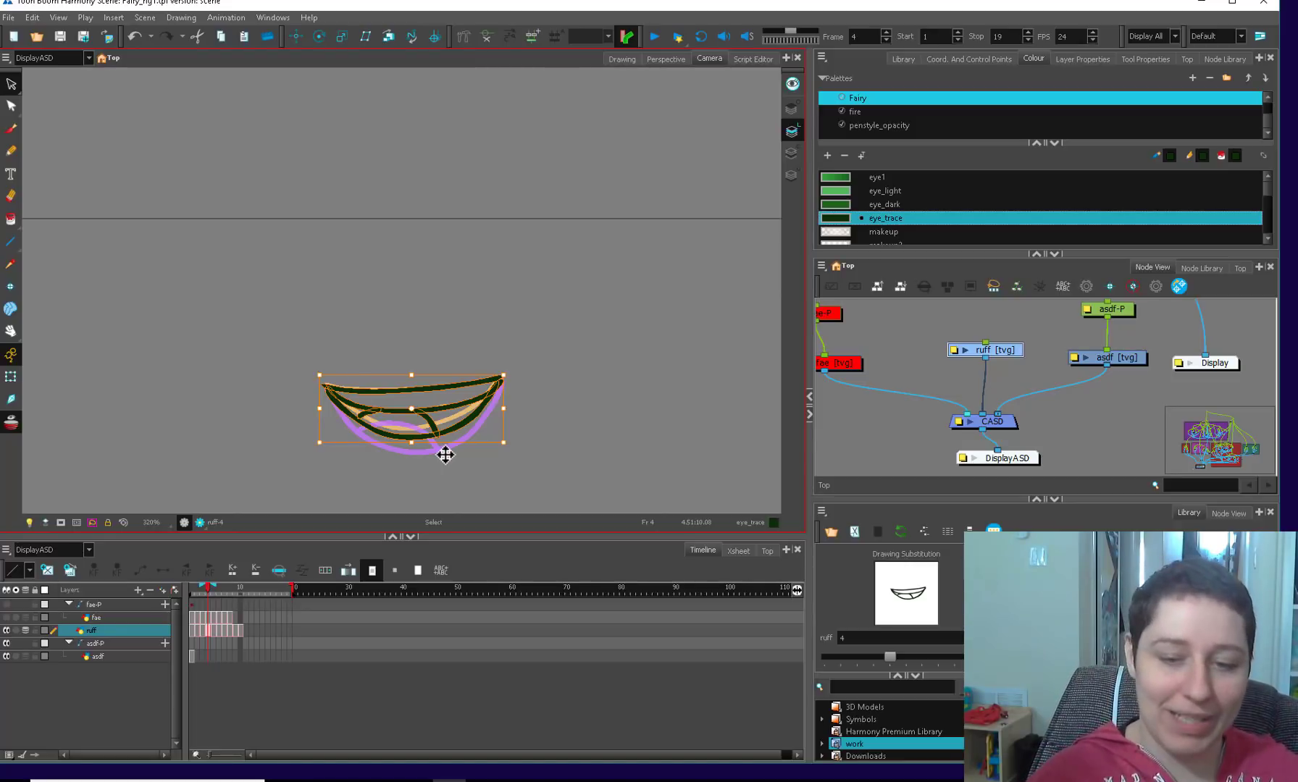
click(248, 630)
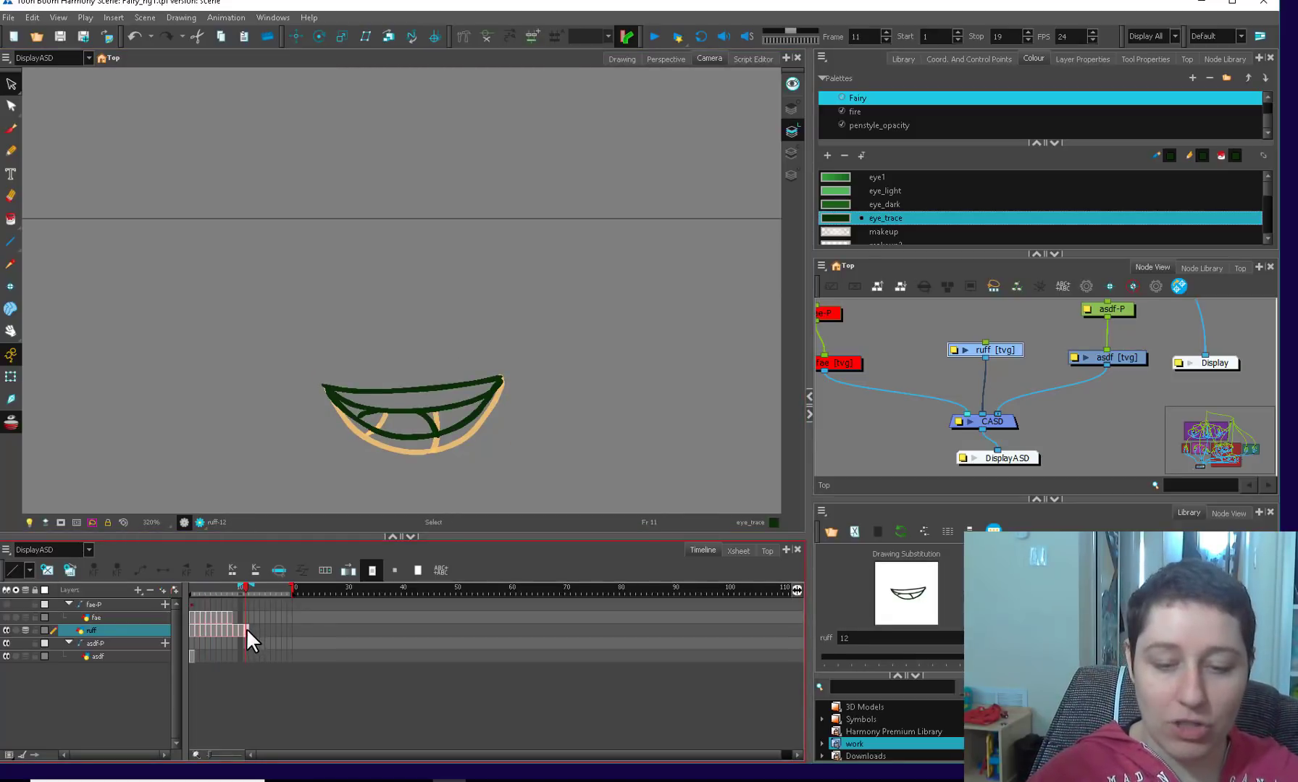
key(2)
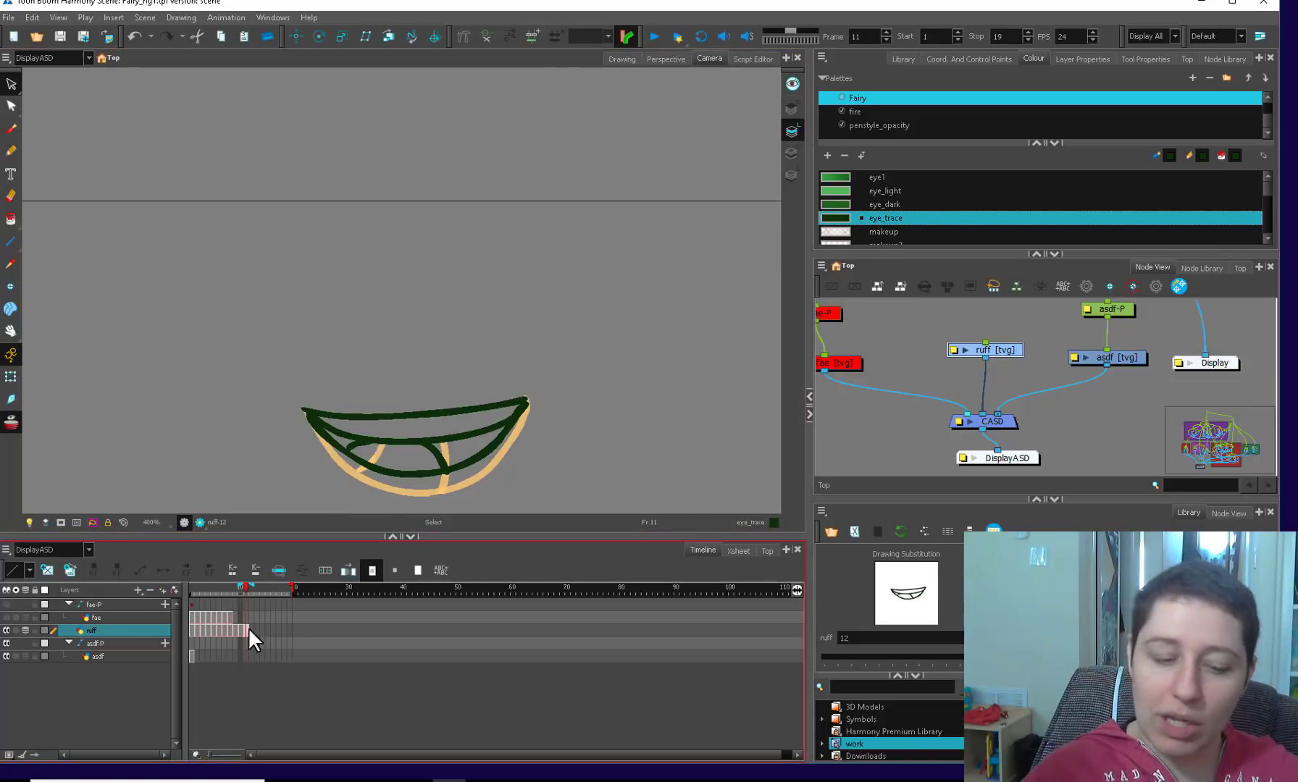
click(199, 627)
mouse_move(327, 359)
mouse_down()
mouse_move(498, 325)
mouse_move(492, 397)
mouse_up()
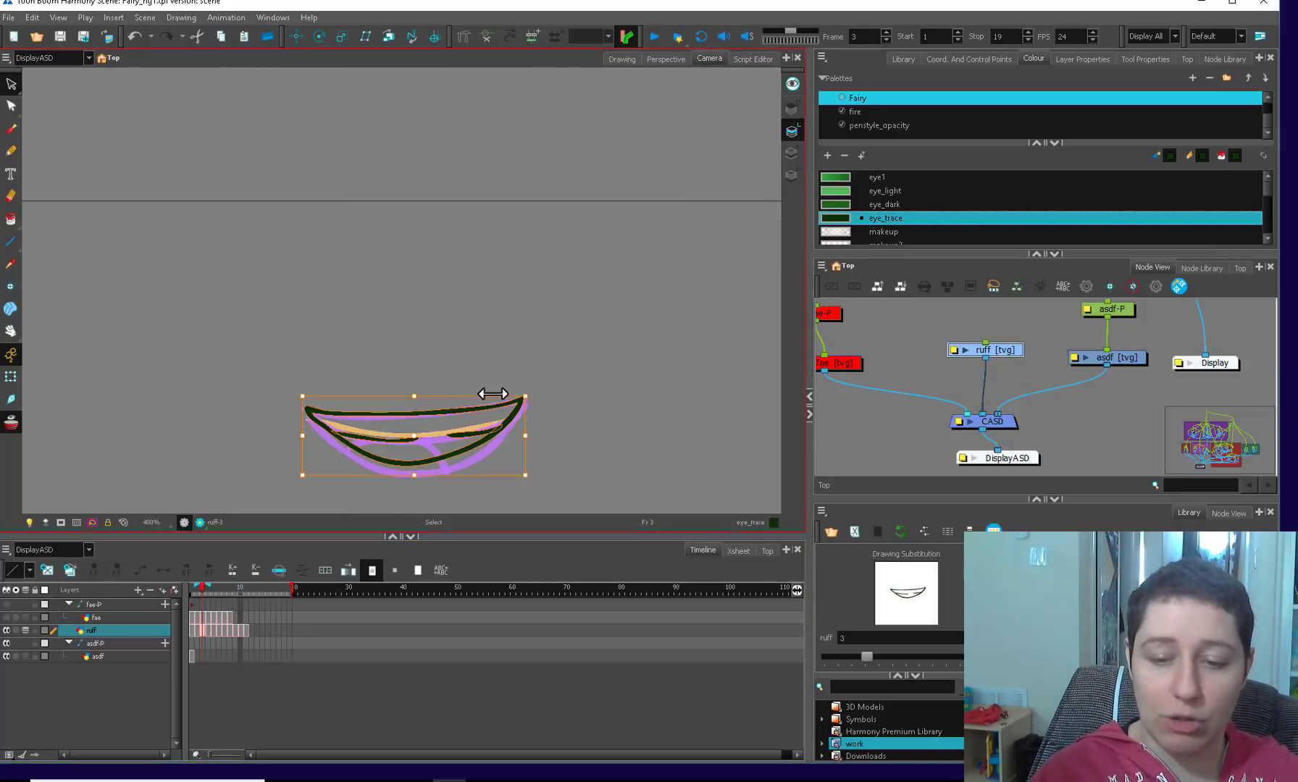
click(251, 628)
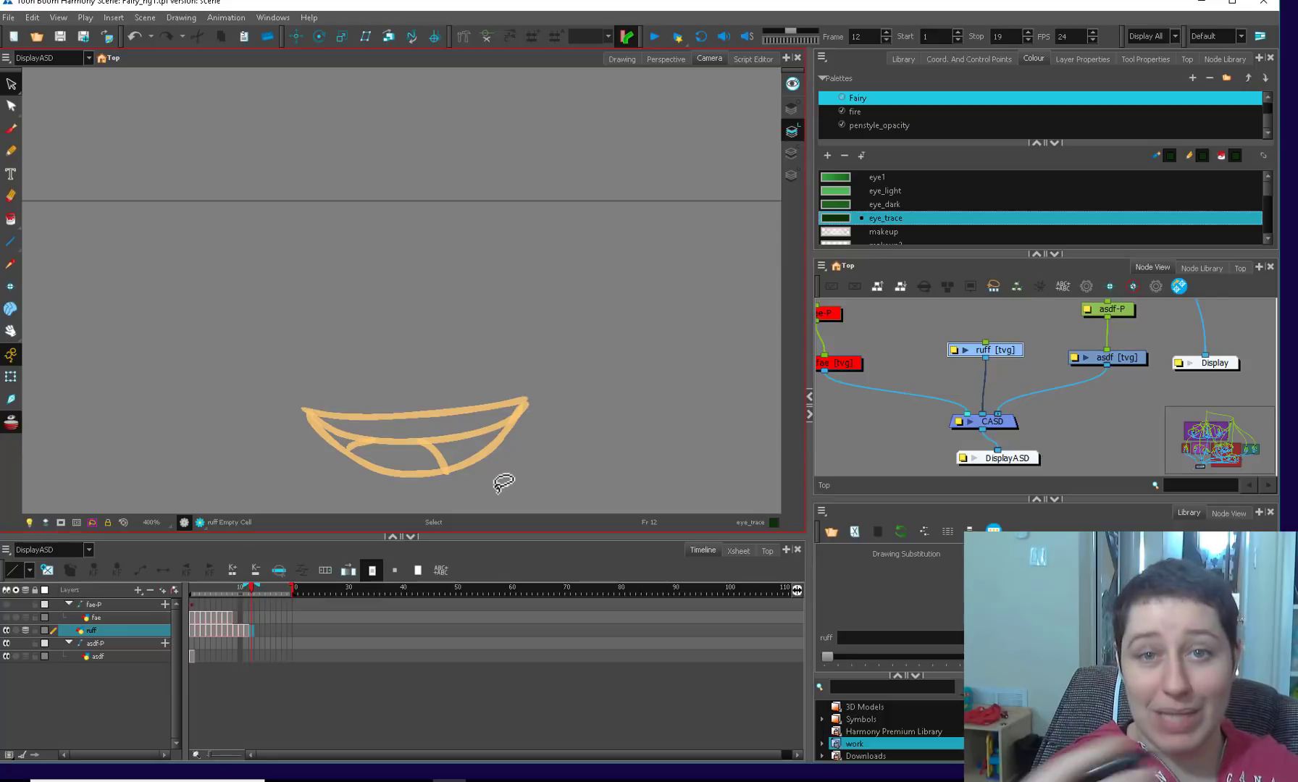
click(246, 628)
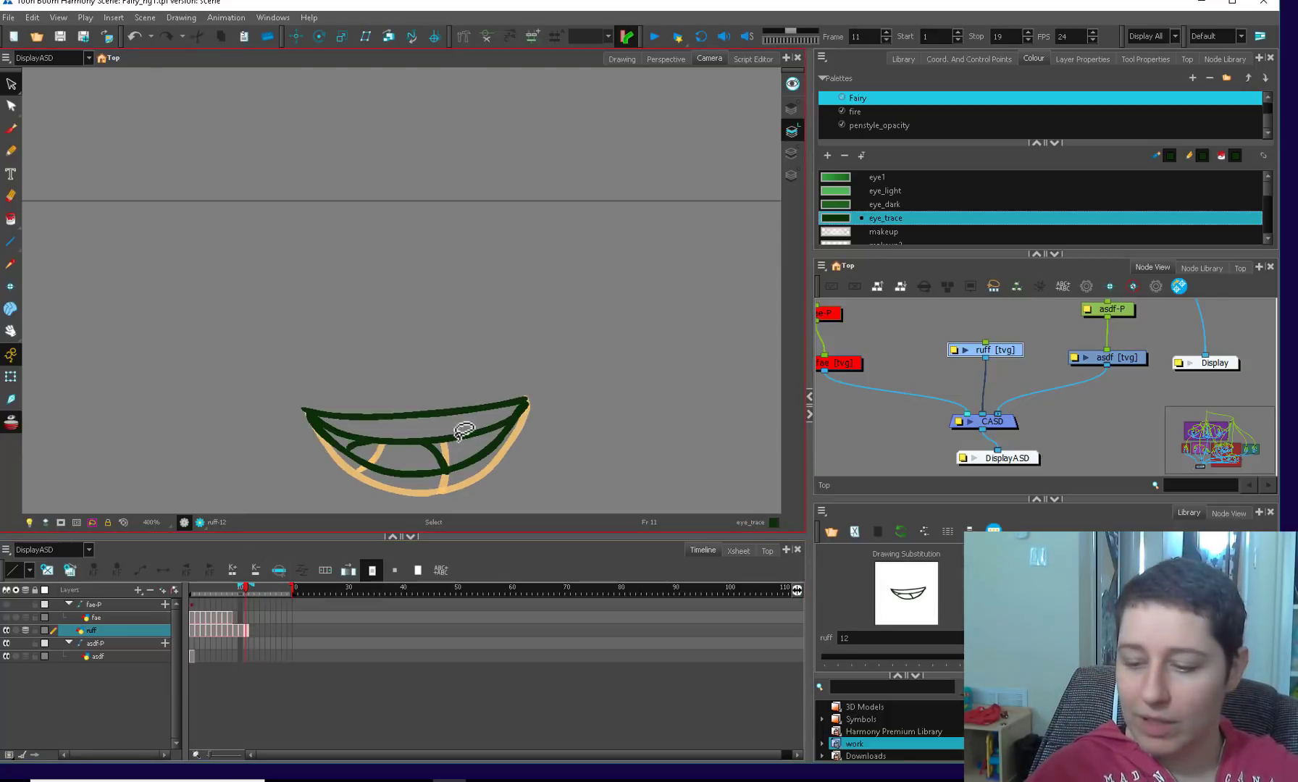
- Remove the lower lip and tongue from the frame 11 mouth and brush short curved strokes below its right corner
mouse_move(458, 459)
mouse_down()
mouse_move(473, 417)
mouse_move(417, 446)
mouse_up()
key(ctrl+z)
key(ctrl+z)
key(ctrl+z)
key(alt+b)
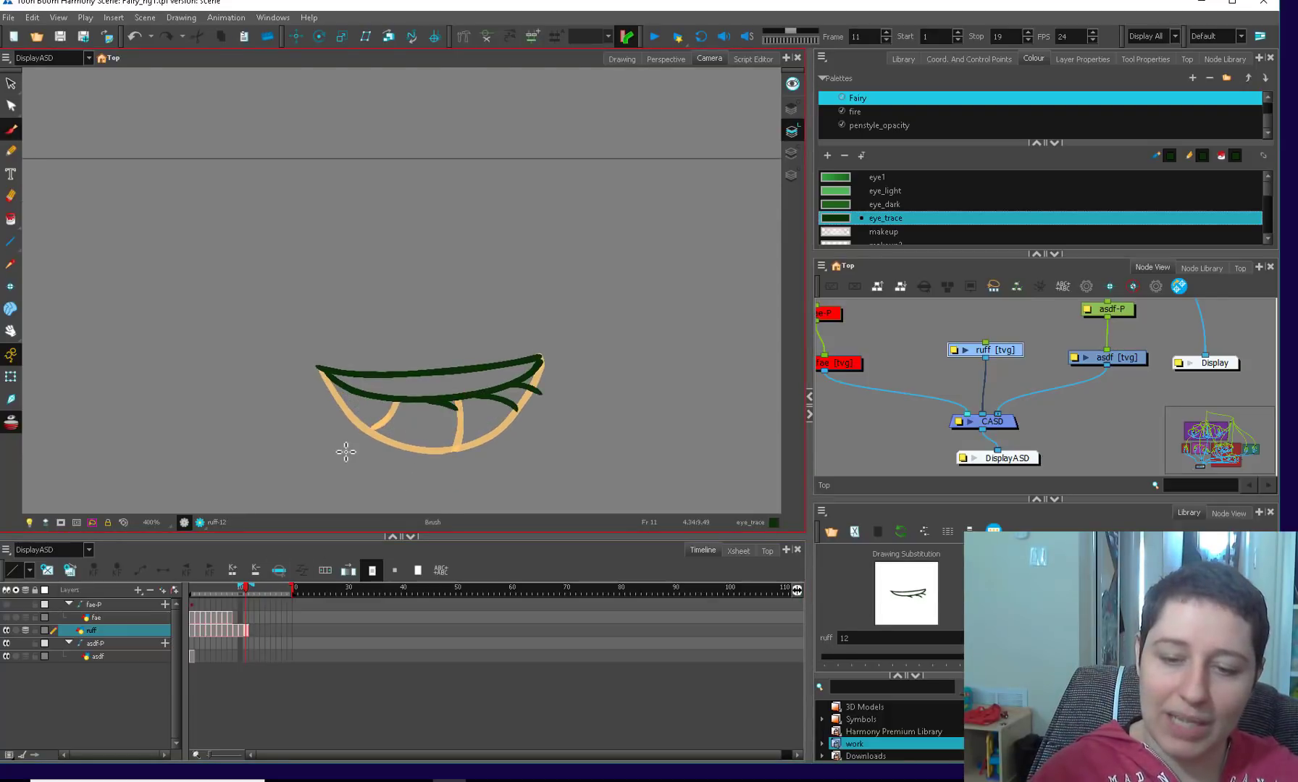
key(1)
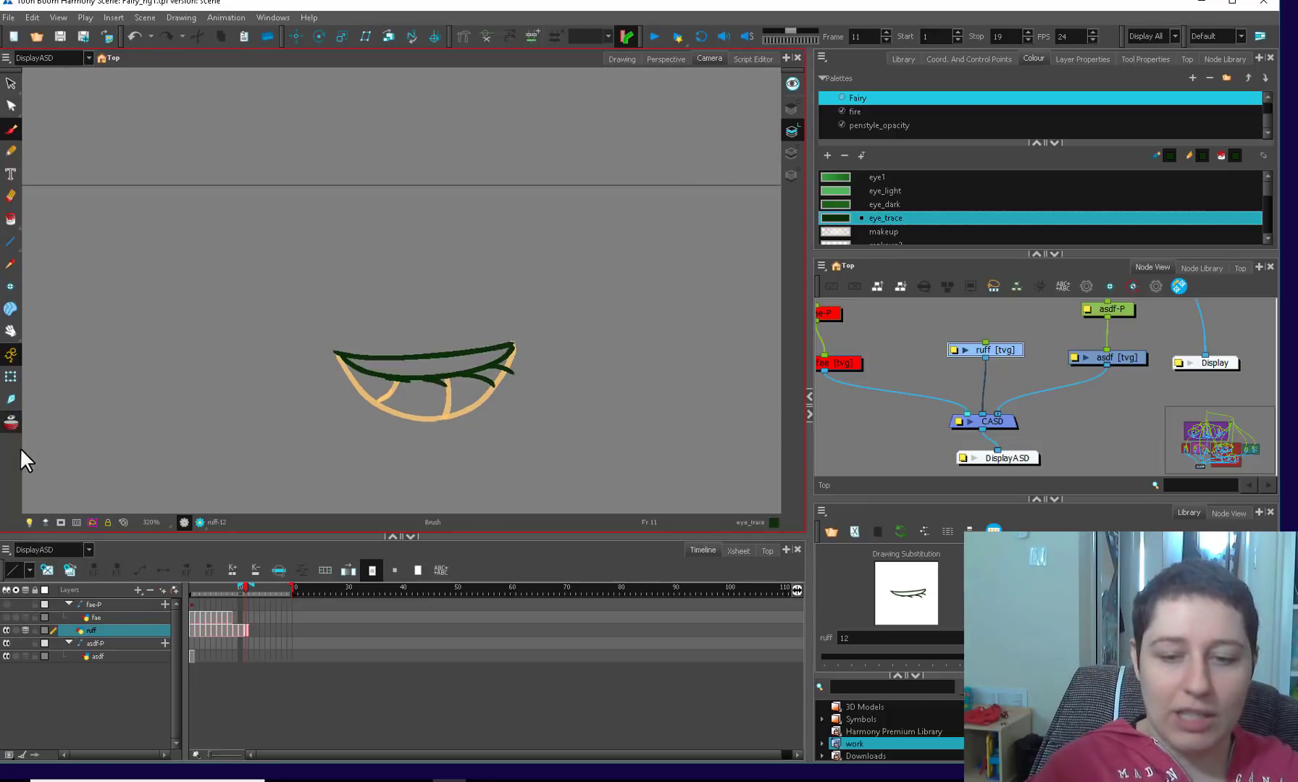
- Hide the onion skin and scrub back and forth between frames 2 and 8 to review the mouth sequence
click(11, 424)
click(215, 587)
mouse_move(217, 589)
mouse_down()
mouse_move(242, 589)
mouse_move(202, 599)
mouse_move(192, 585)
mouse_move(243, 587)
mouse_move(197, 593)
mouse_move(222, 587)
mouse_move(207, 588)
mouse_up()
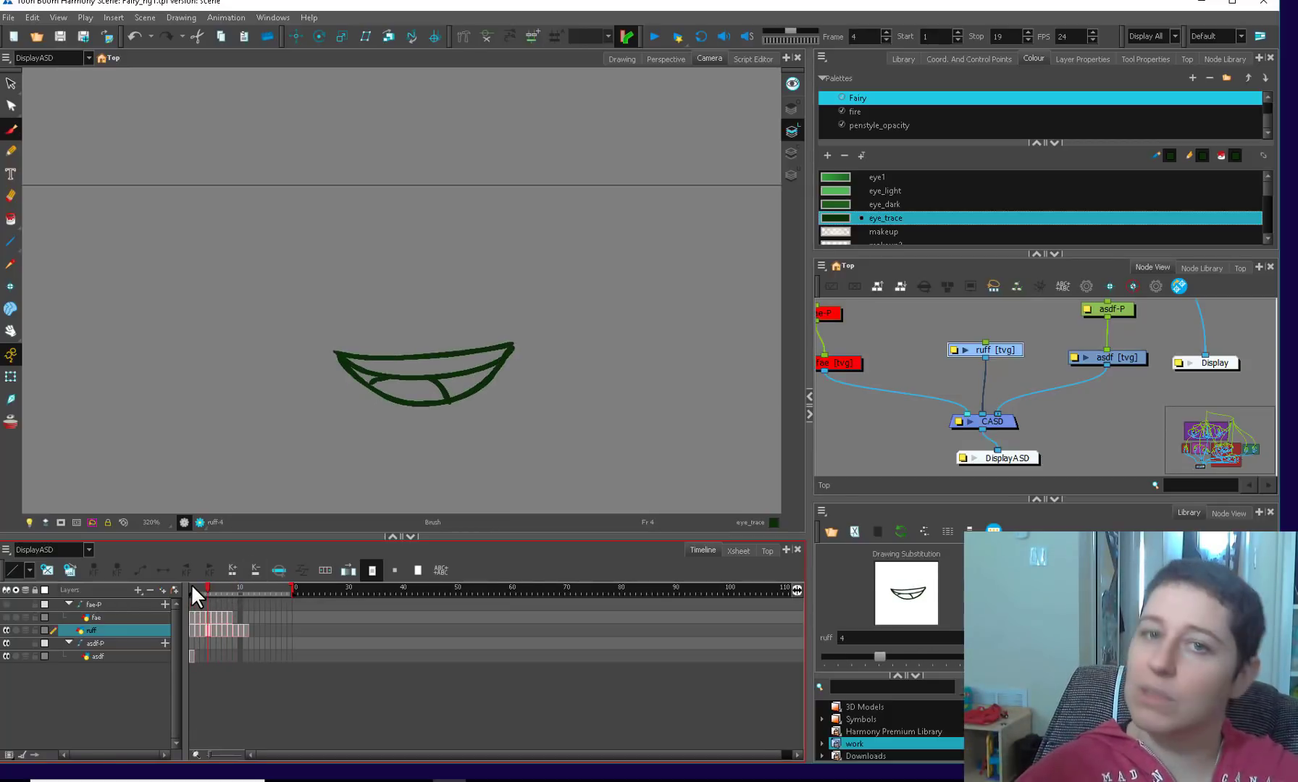
drag(193, 590, 232, 587)
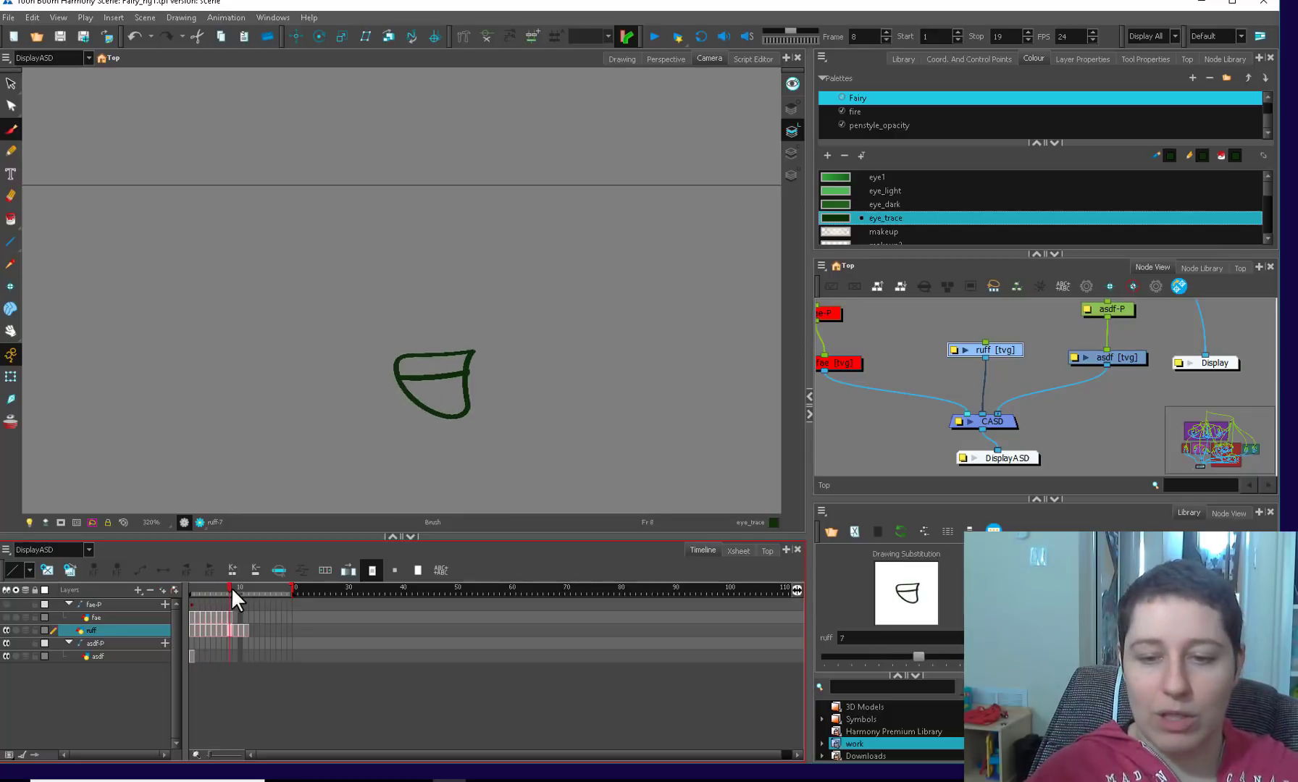
mouse_move(222, 598)
mouse_down()
mouse_move(195, 598)
mouse_move(234, 609)
mouse_move(192, 603)
mouse_move(241, 613)
mouse_move(195, 619)
mouse_up()
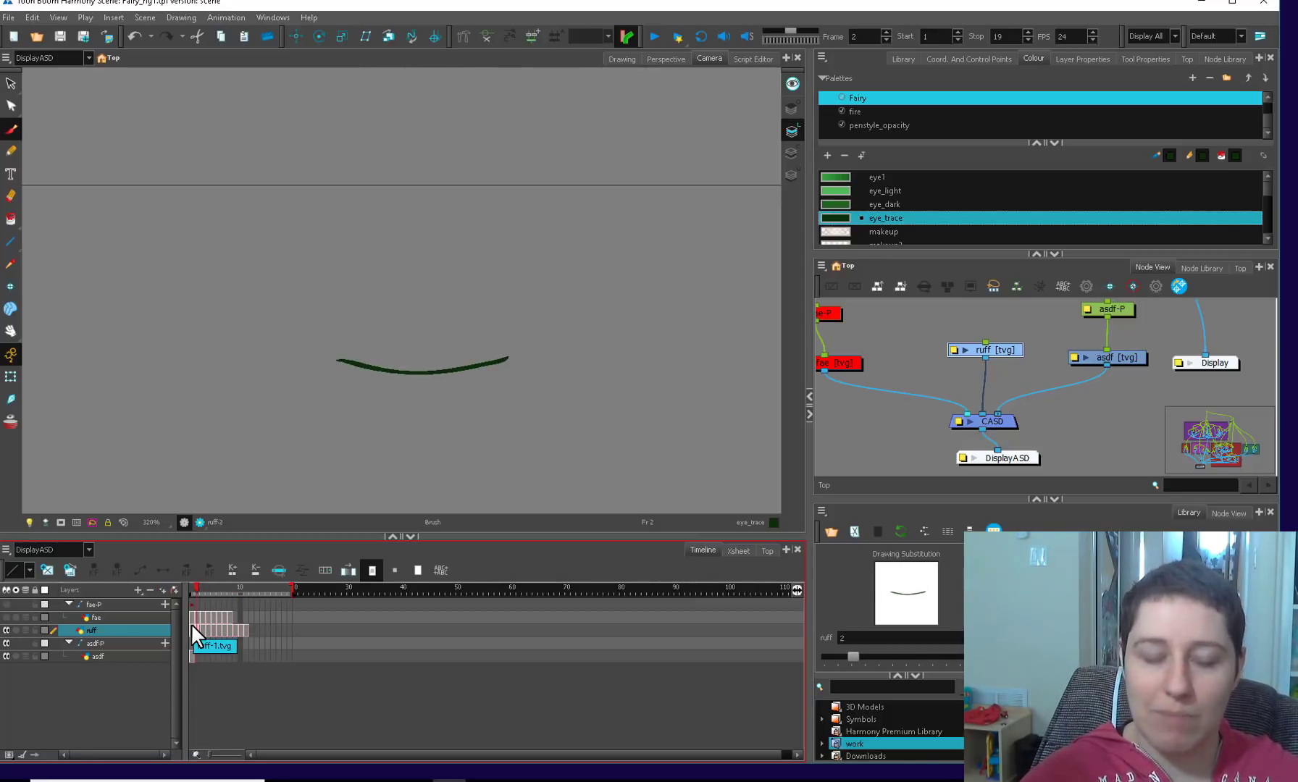
click(204, 592)
click(193, 599)
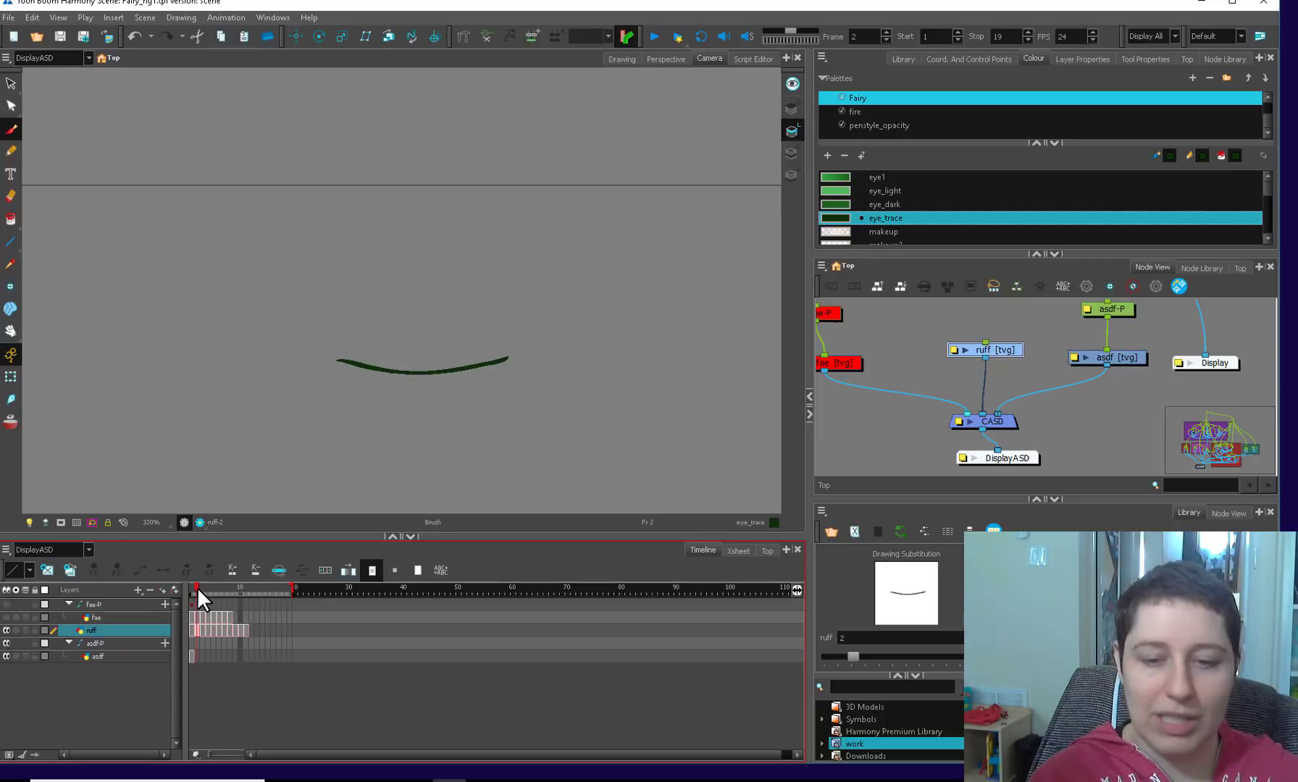
click(205, 588)
click(209, 589)
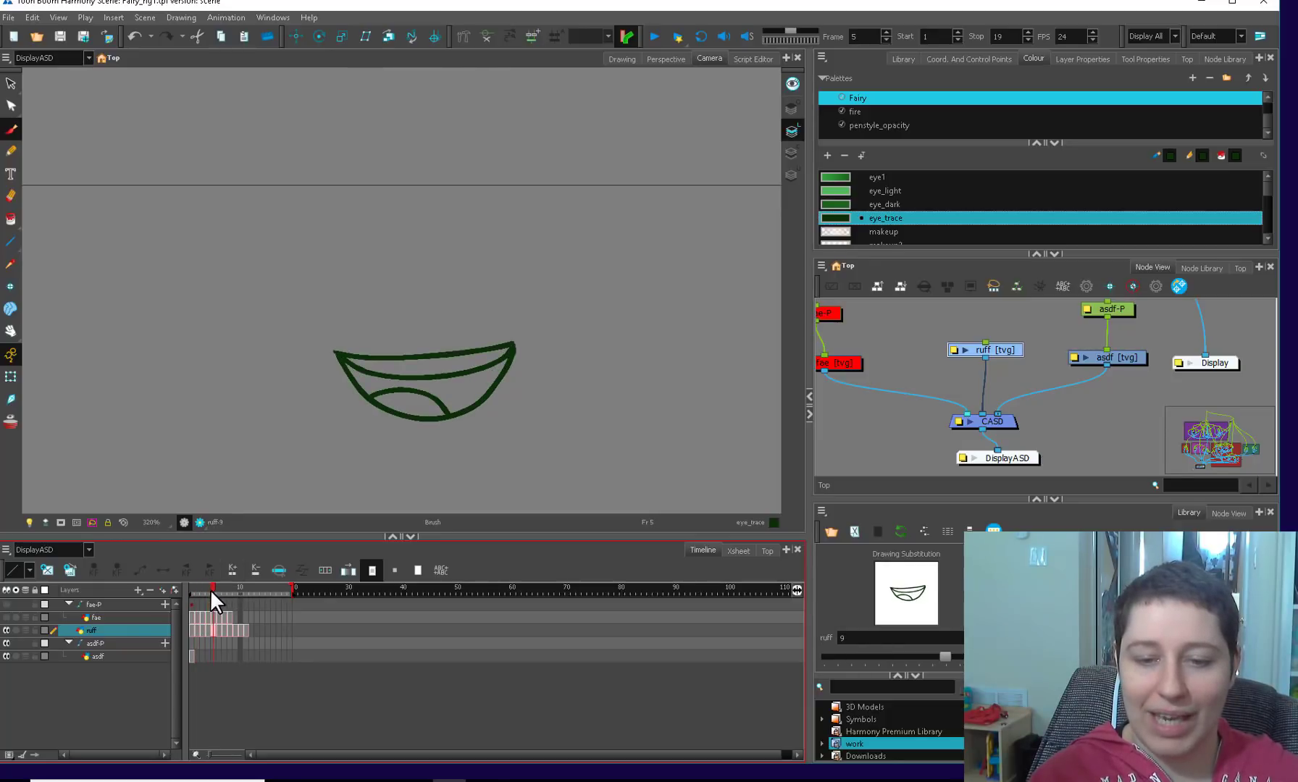
- Scrub back and forth through frames 1 to 9 of the ruff layer to review the mouth sequence
click(217, 591)
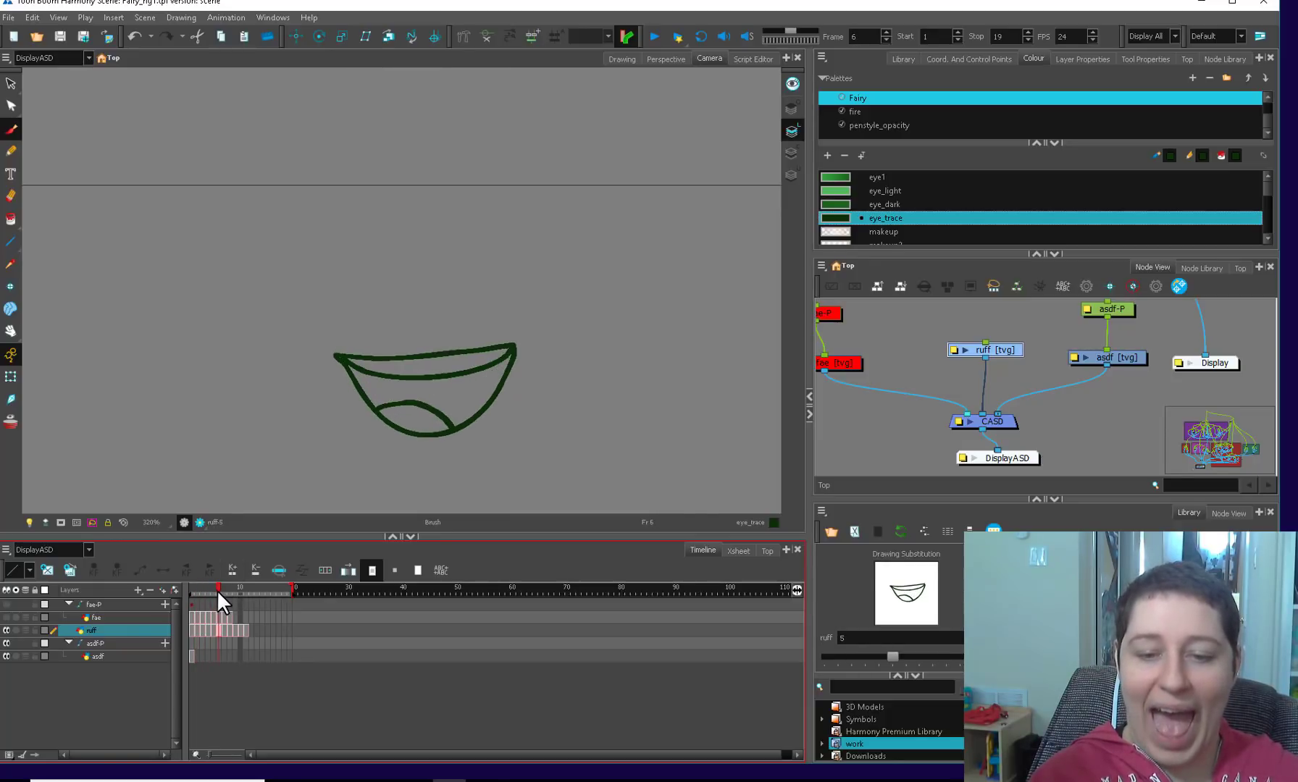
click(199, 588)
click(202, 588)
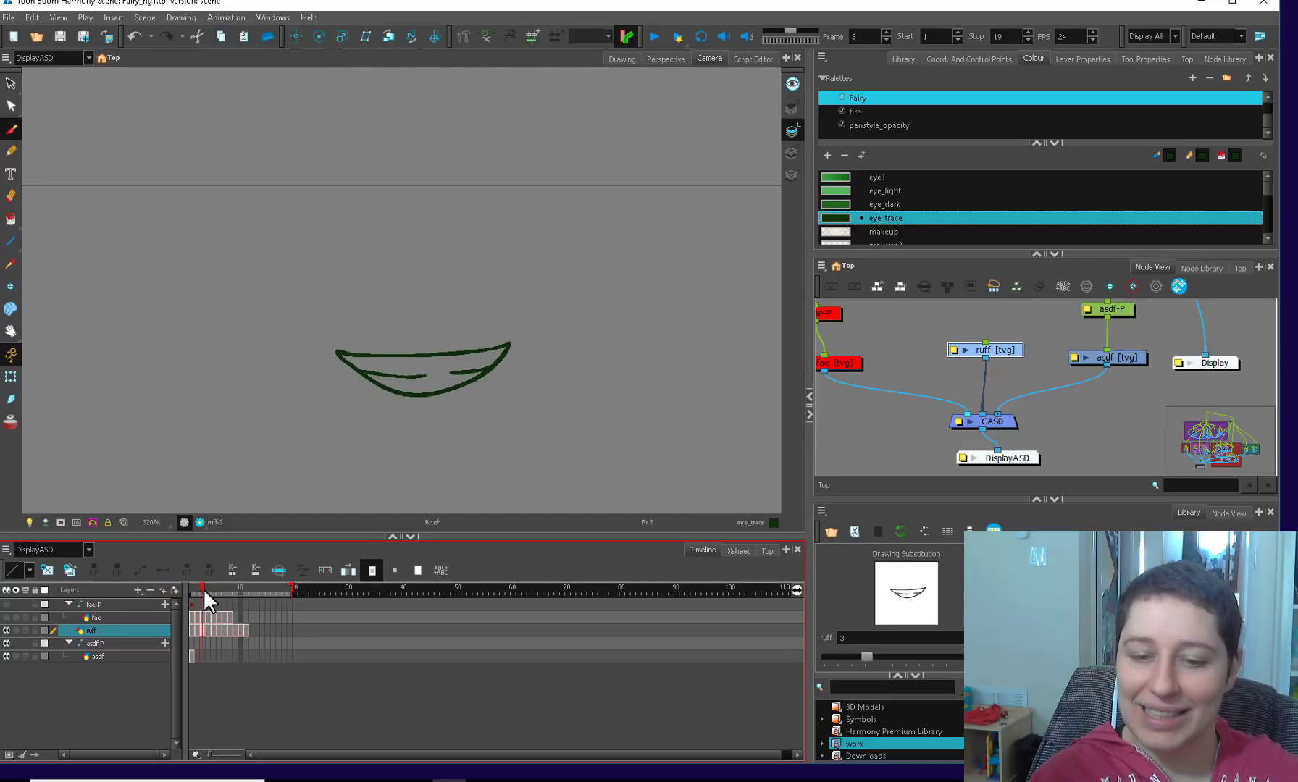
drag(203, 588, 229, 589)
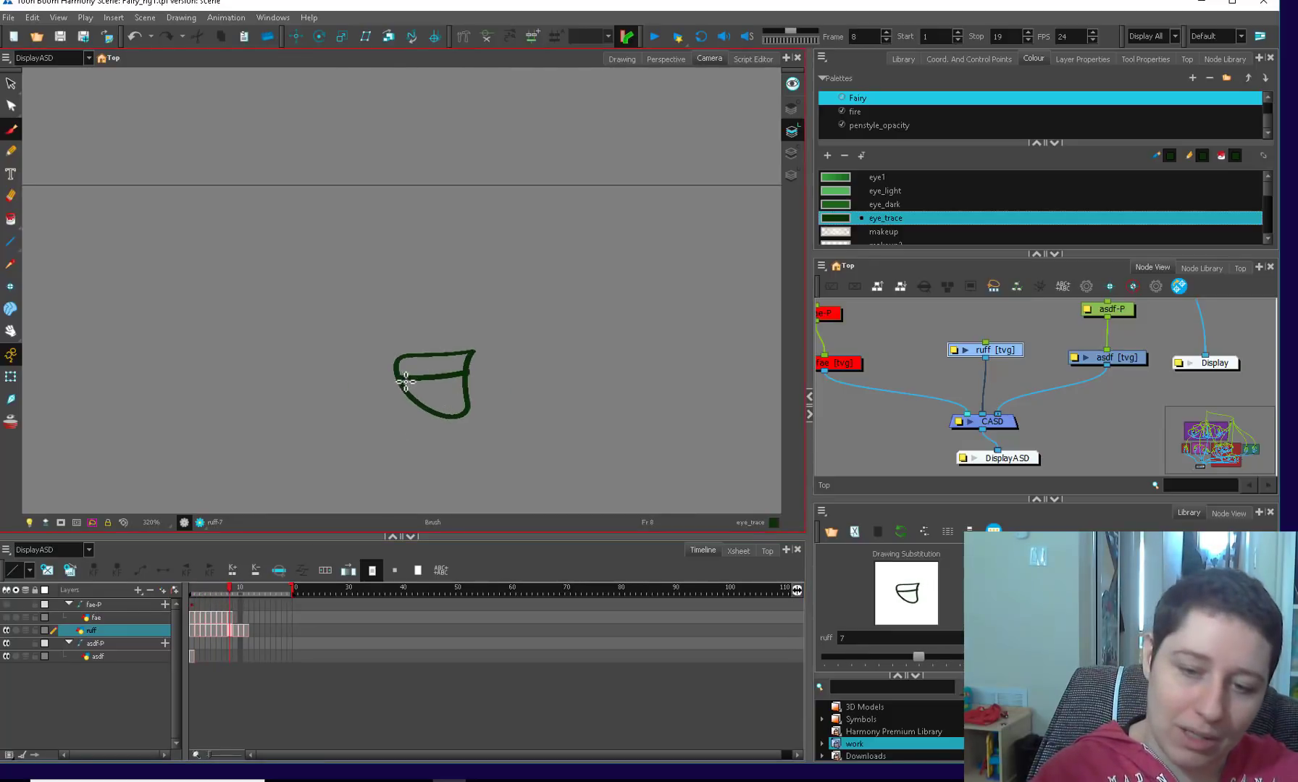
click(234, 587)
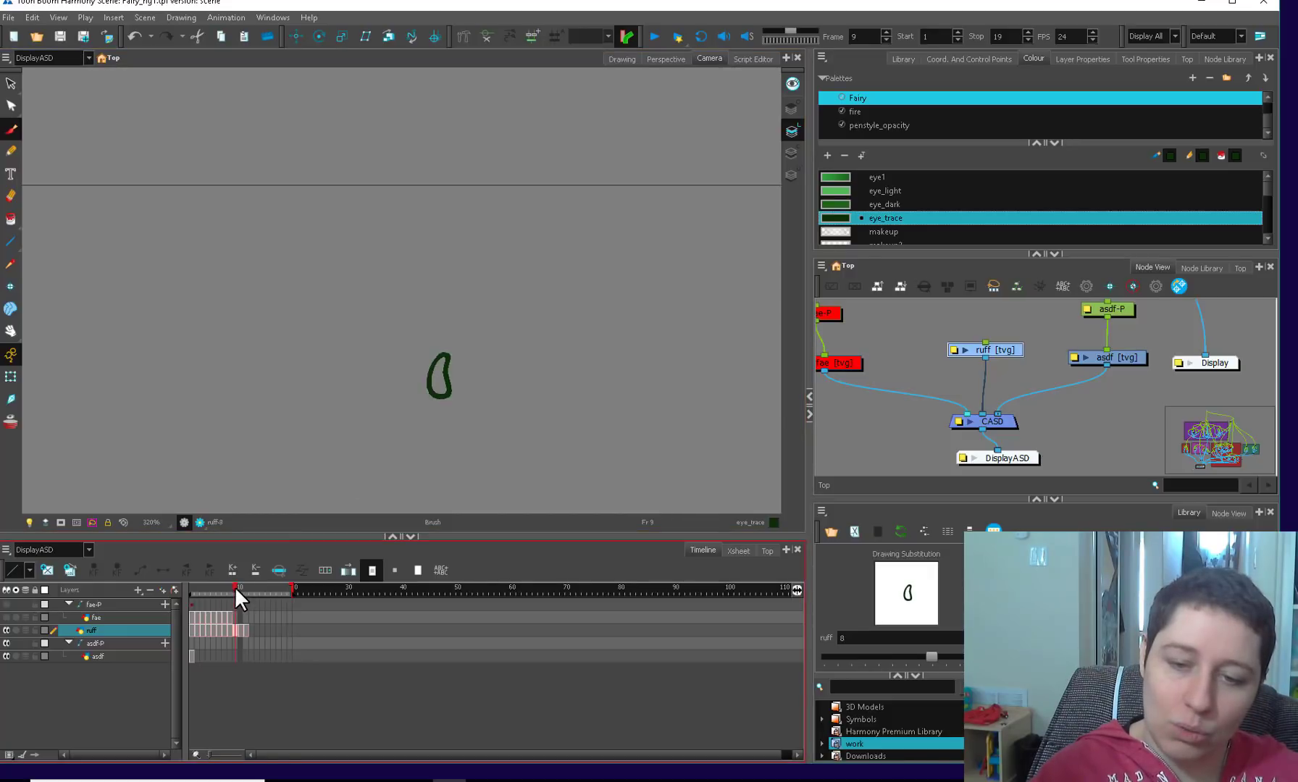
drag(234, 588, 192, 591)
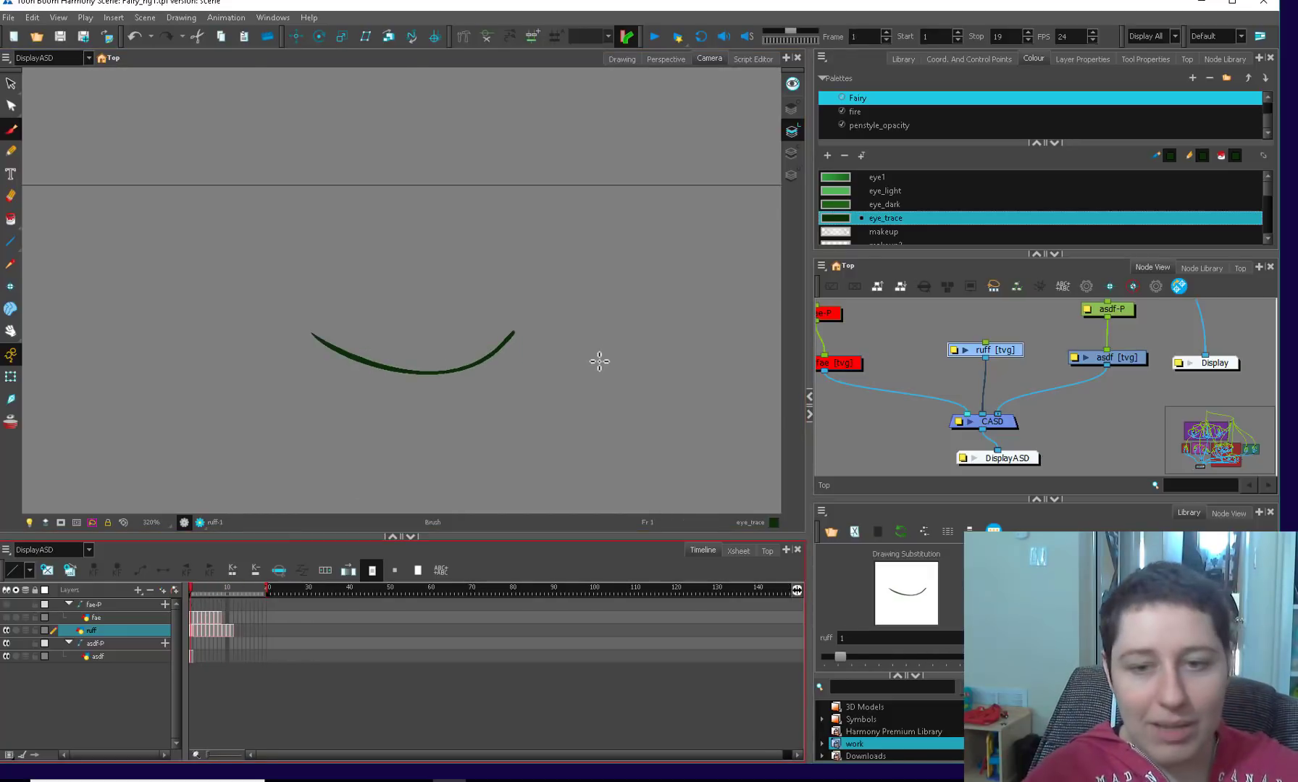
- On the asdf layer, handwrite "M - EE" below the word Meow and sketch a closed smile and a toothed mouth beneath it
key(1)
key(1)
drag(576, 360, 552, 467)
key(1)
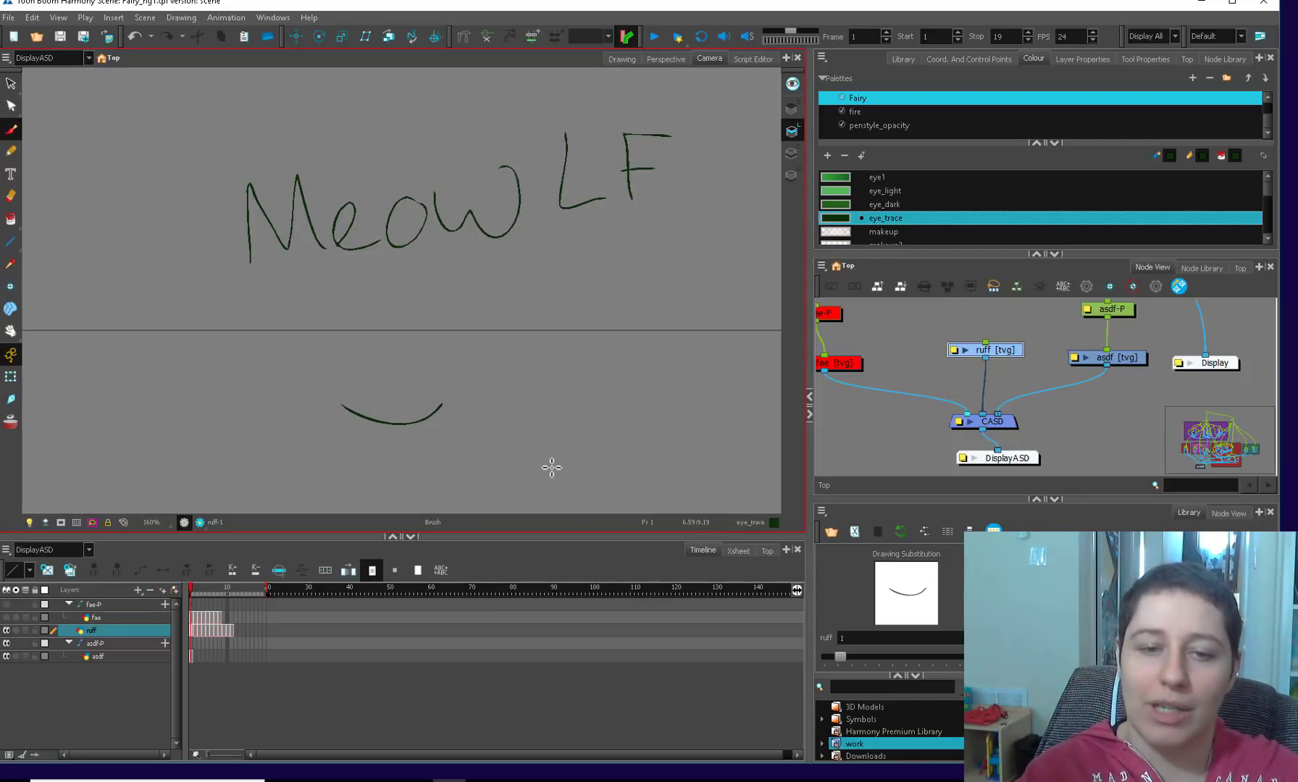
mouse_move(224, 322)
mouse_down()
mouse_move(244, 283)
mouse_move(310, 316)
mouse_move(306, 301)
mouse_move(318, 329)
mouse_move(353, 323)
mouse_up()
drag(353, 323, 307, 333)
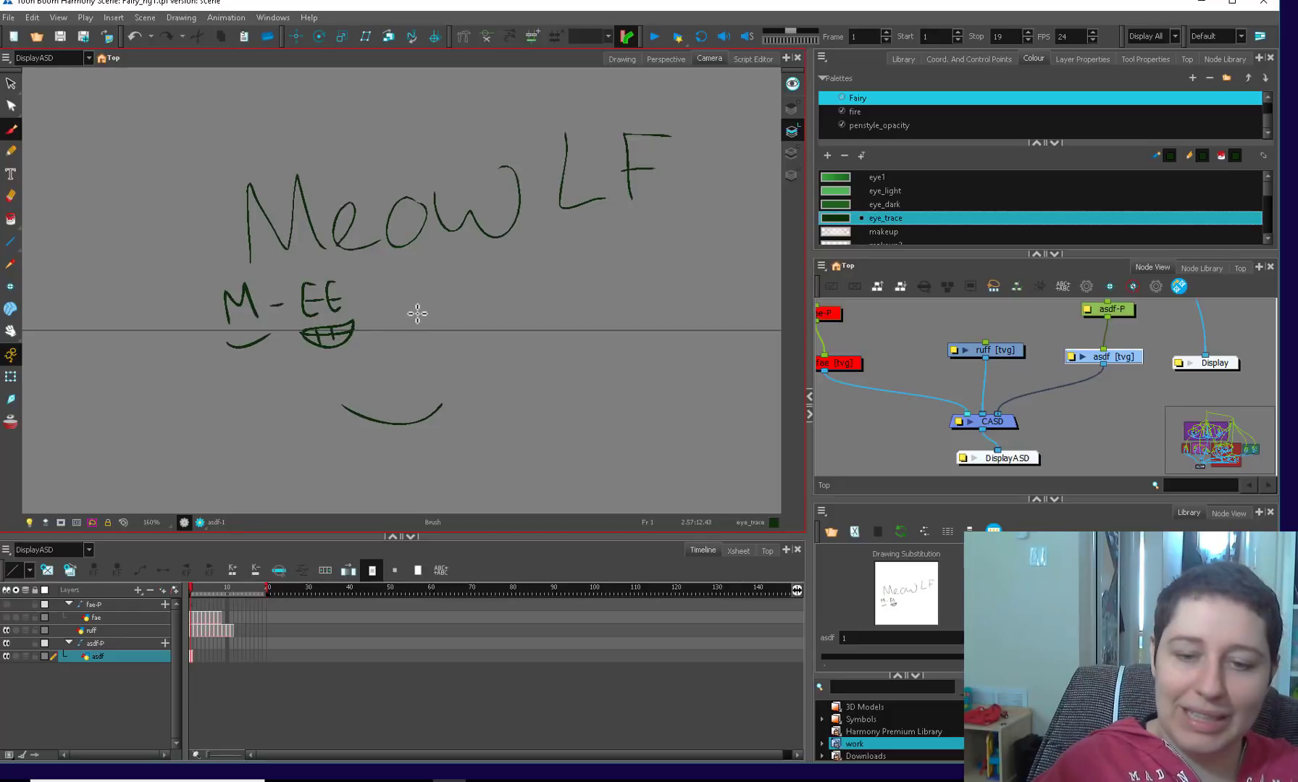
- Continue the row with small sketches of three progressively larger open mouths, two narrower ones and a small rounded mouth
mouse_move(424, 308)
mouse_down()
mouse_move(377, 314)
mouse_move(431, 305)
mouse_move(373, 314)
mouse_move(427, 323)
mouse_move(405, 329)
mouse_move(389, 325)
mouse_move(463, 304)
mouse_move(493, 329)
mouse_move(498, 300)
mouse_move(462, 311)
mouse_move(583, 287)
mouse_move(564, 333)
mouse_up()
key(space)
mouse_move(461, 349)
mouse_down()
mouse_move(494, 359)
mouse_move(521, 333)
mouse_move(493, 339)
mouse_move(536, 346)
mouse_move(526, 311)
mouse_up()
key(space)
drag(493, 327, 514, 346)
mouse_move(575, 304)
mouse_down()
mouse_move(569, 333)
mouse_move(552, 313)
mouse_move(573, 303)
mouse_move(605, 315)
mouse_up()
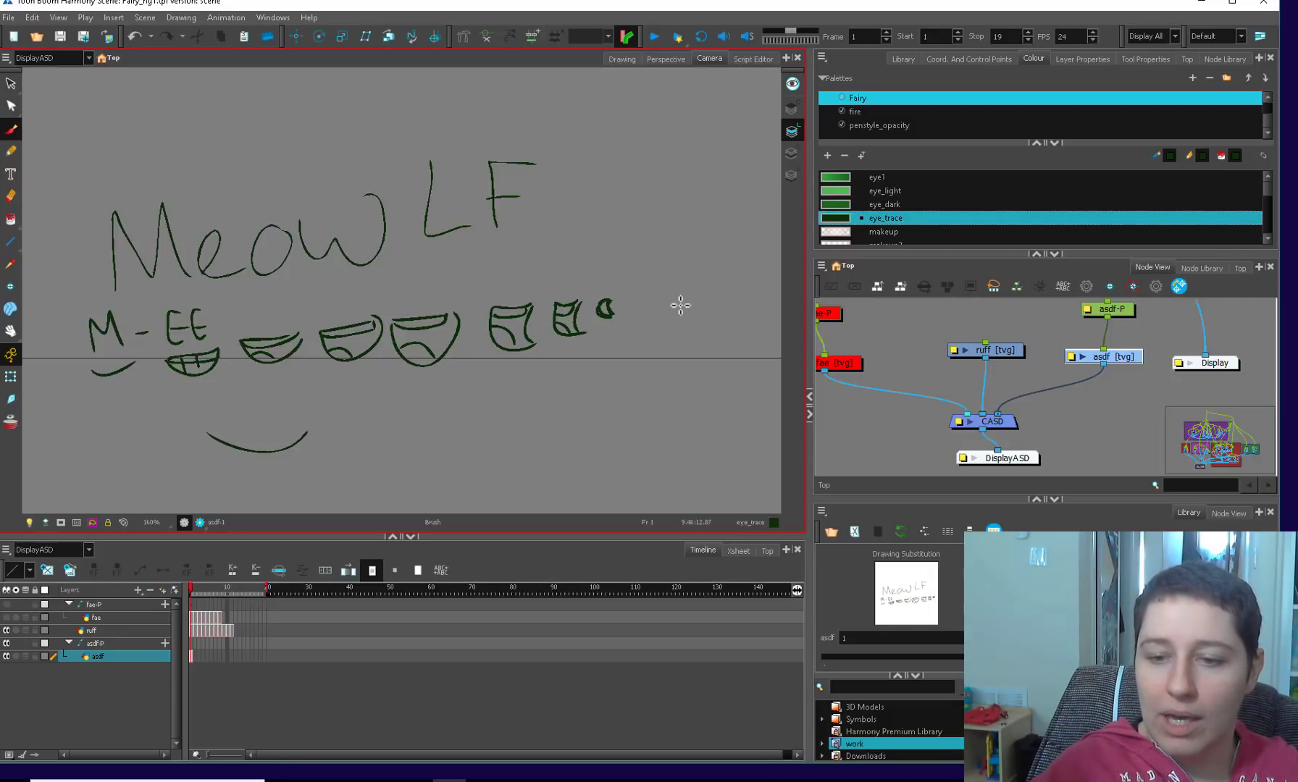
- Copy the smallest open mouth to the end of the row and rework its tongue into the L shape
key(alt+s)
click(293, 341)
key(ctrl+c)
key(ctrl+v)
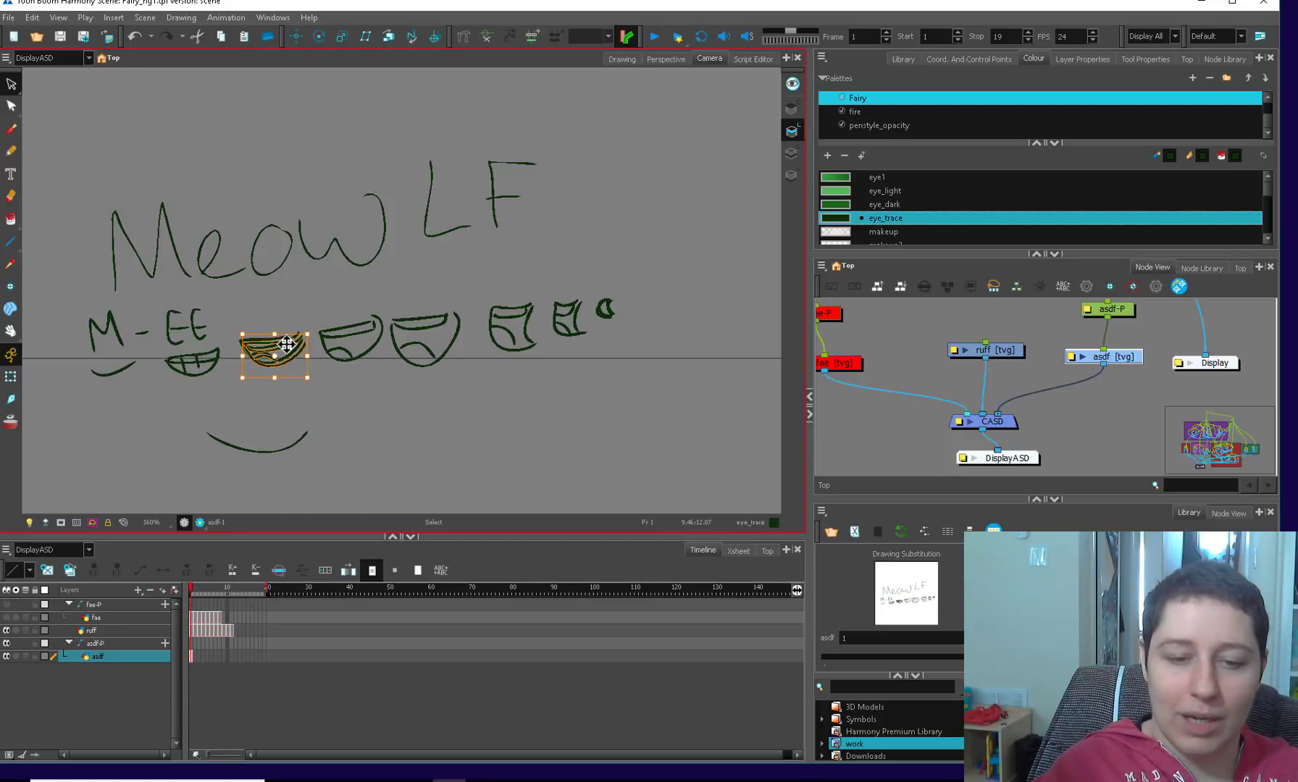
drag(281, 346, 674, 308)
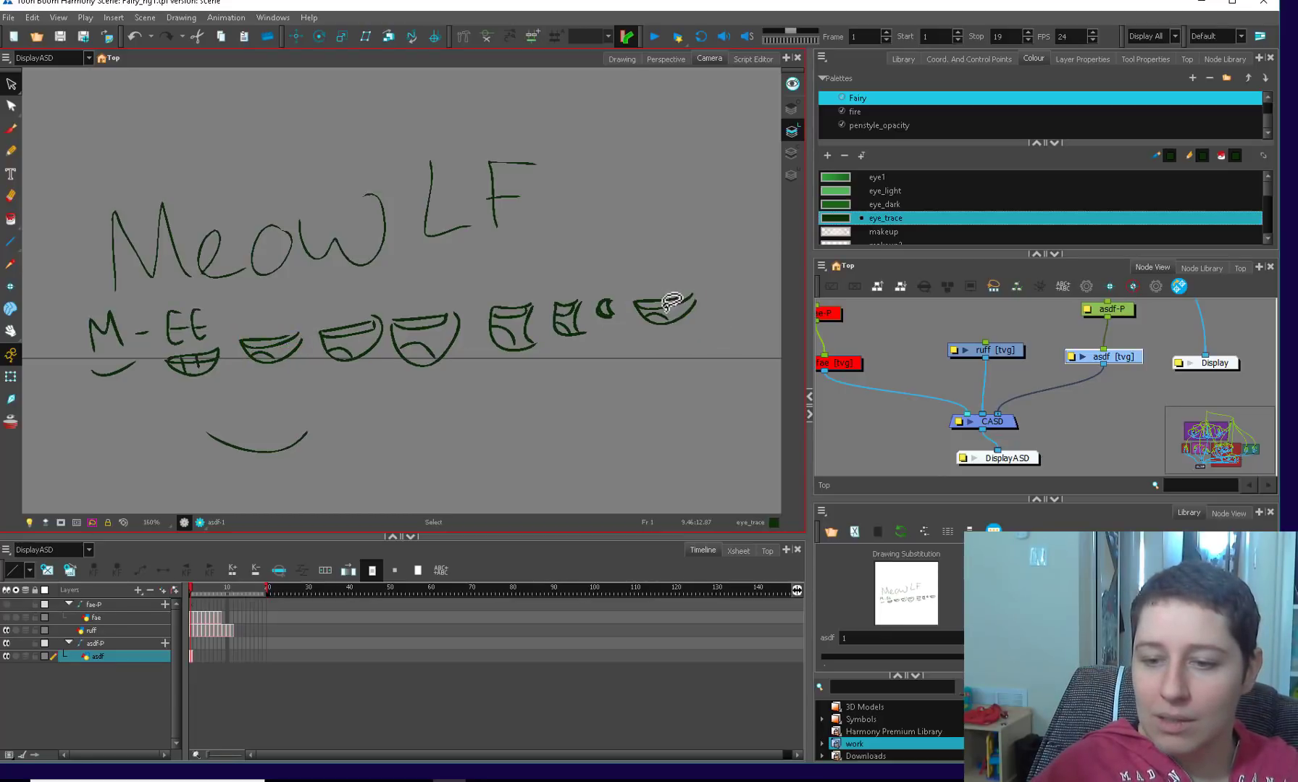
key(alt+b)
right_click(747, 328)
drag(747, 328, 686, 327)
- Add another copy of the smallest open mouth at the row's end and replace its lower part with short strokes for F
key(alt+s)
click(224, 343)
key(ctrl+c)
key(ctrl+v)
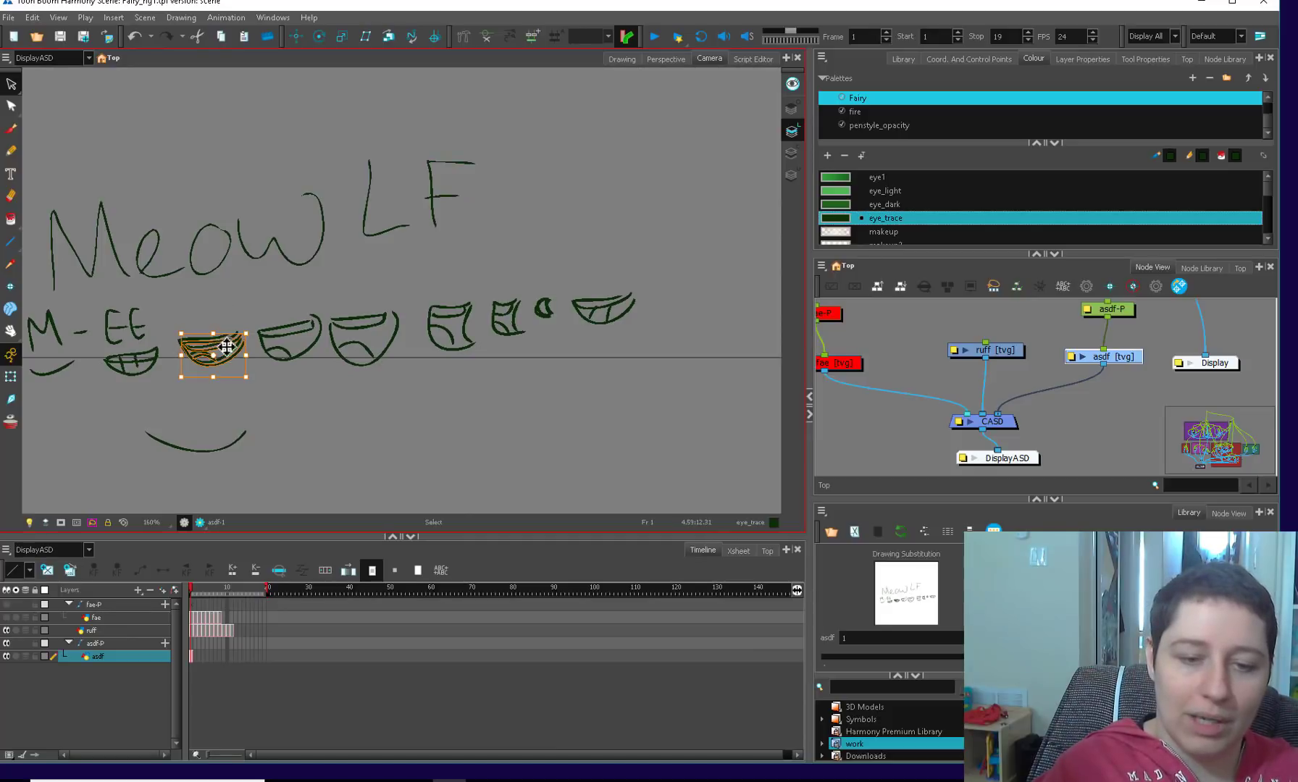
mouse_move(224, 344)
mouse_down()
mouse_move(509, 311)
mouse_move(719, 318)
mouse_move(672, 315)
mouse_up()
key(Escape)
key(Delete)
key(alt+b)
scroll(601, 348, down, 1)
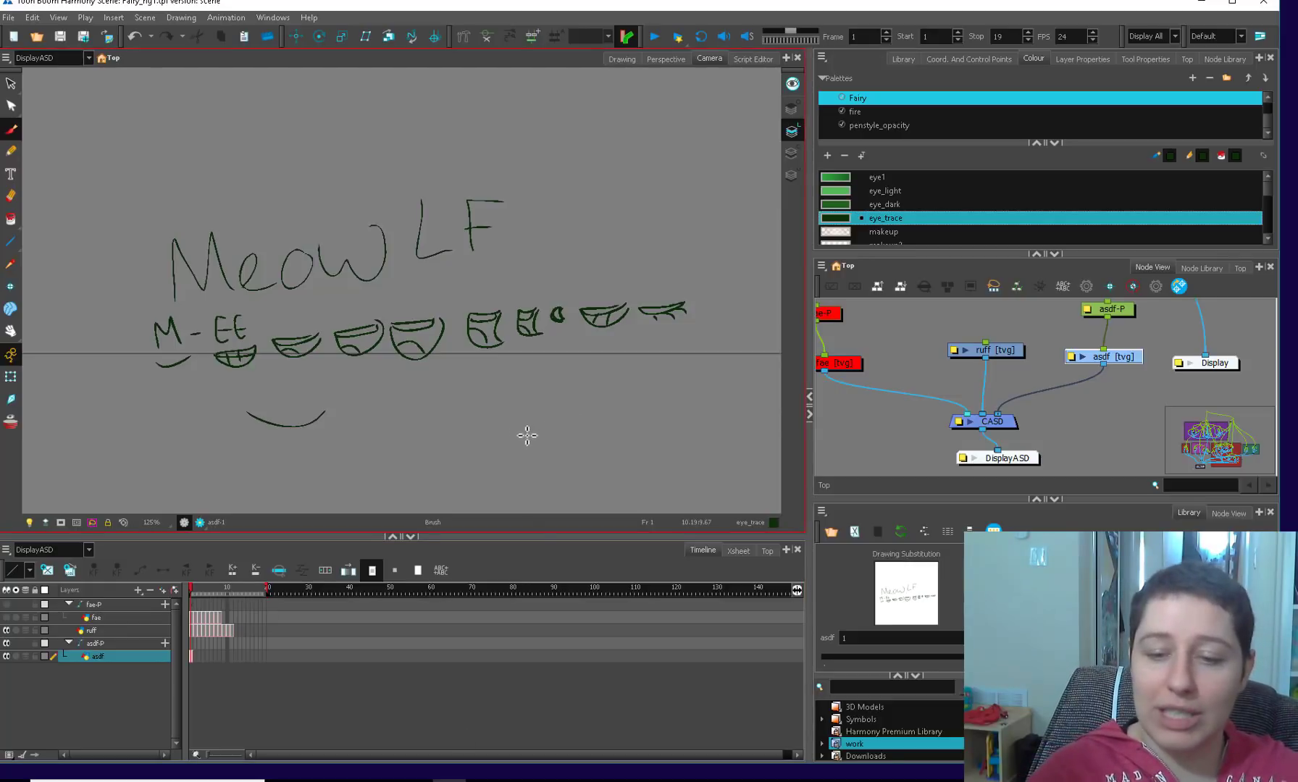
- Sketch a large side-view mouth cross-section with upper teeth, lower teeth and a tongue below the row of mouths
drag(527, 434, 492, 370)
drag(449, 394, 444, 493)
drag(446, 397, 440, 494)
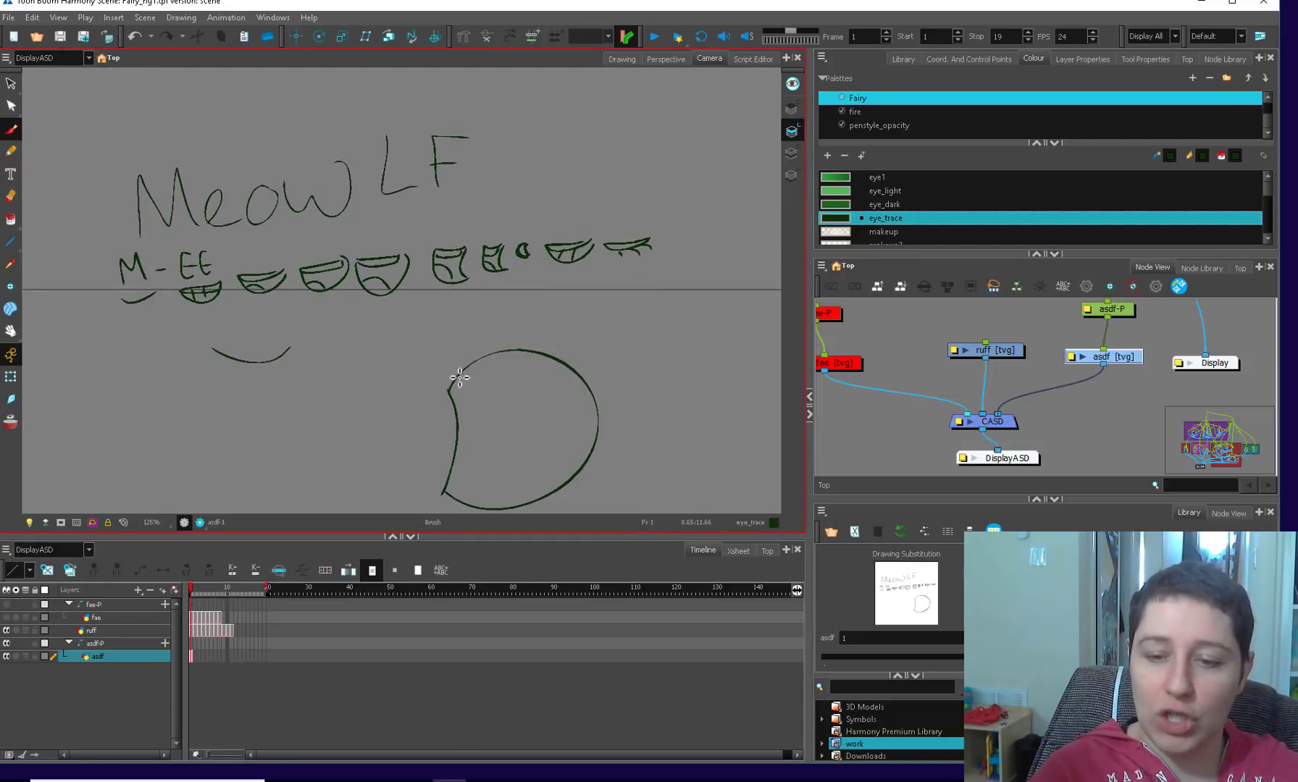
drag(456, 375, 593, 400)
drag(587, 460, 472, 509)
drag(600, 431, 531, 465)
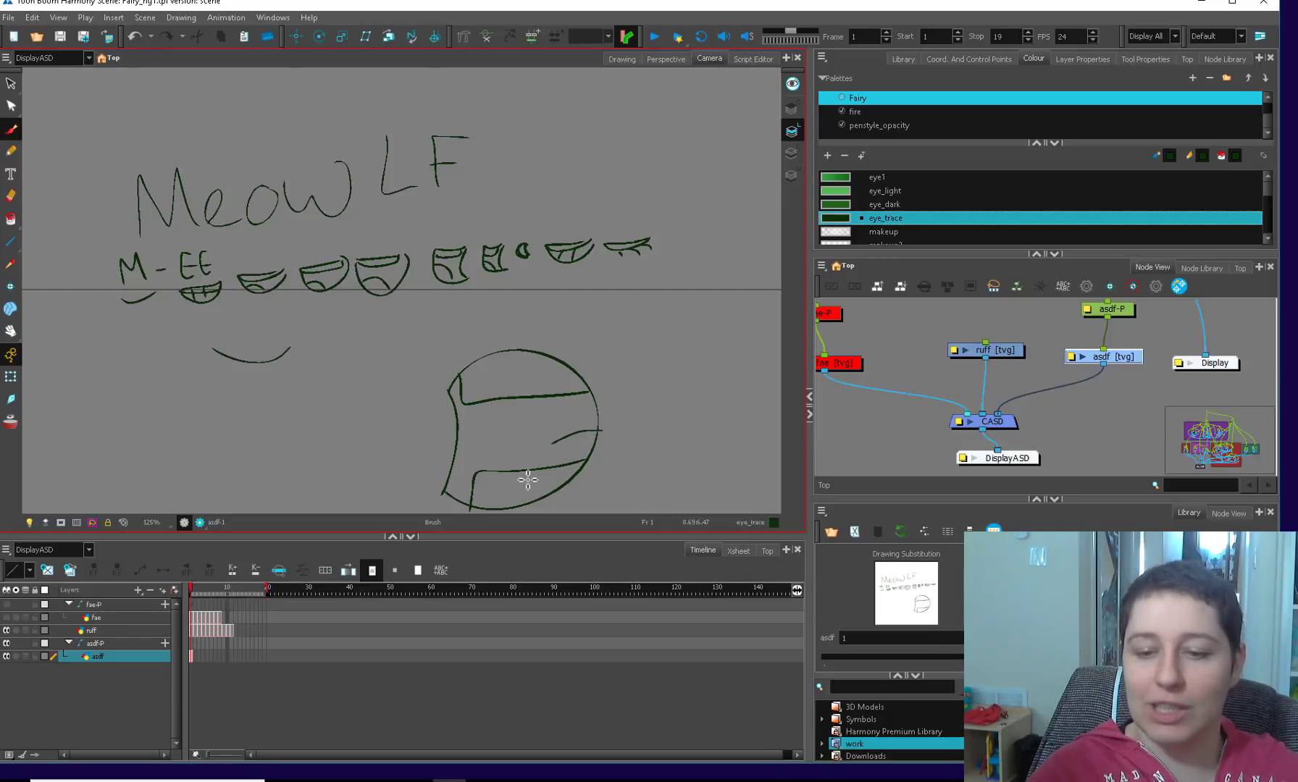
- Stretch the lower lines of the large mouth sketch downward and delete the sketch
key(1)
key(alt+s)
click(504, 405)
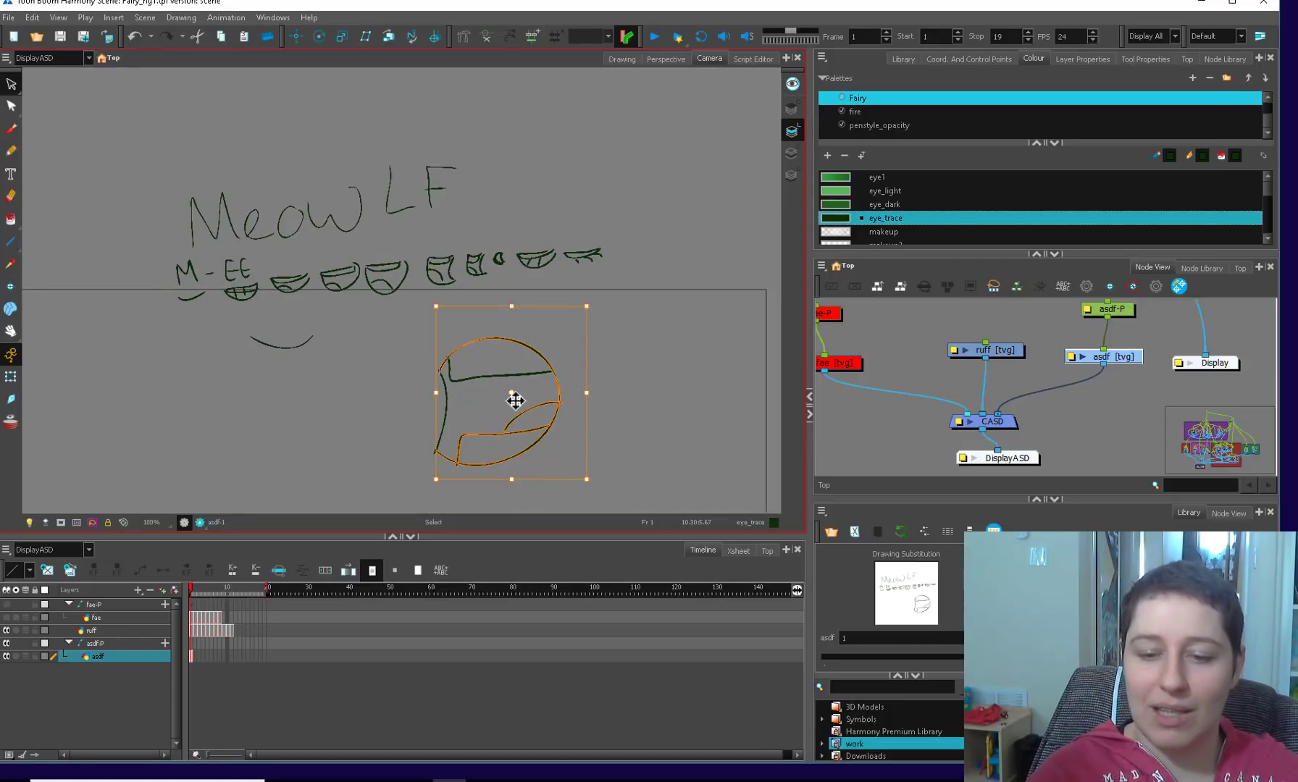
mouse_move(515, 464)
mouse_down()
mouse_move(512, 415)
mouse_move(507, 508)
mouse_move(514, 425)
mouse_move(508, 487)
mouse_move(518, 482)
mouse_up()
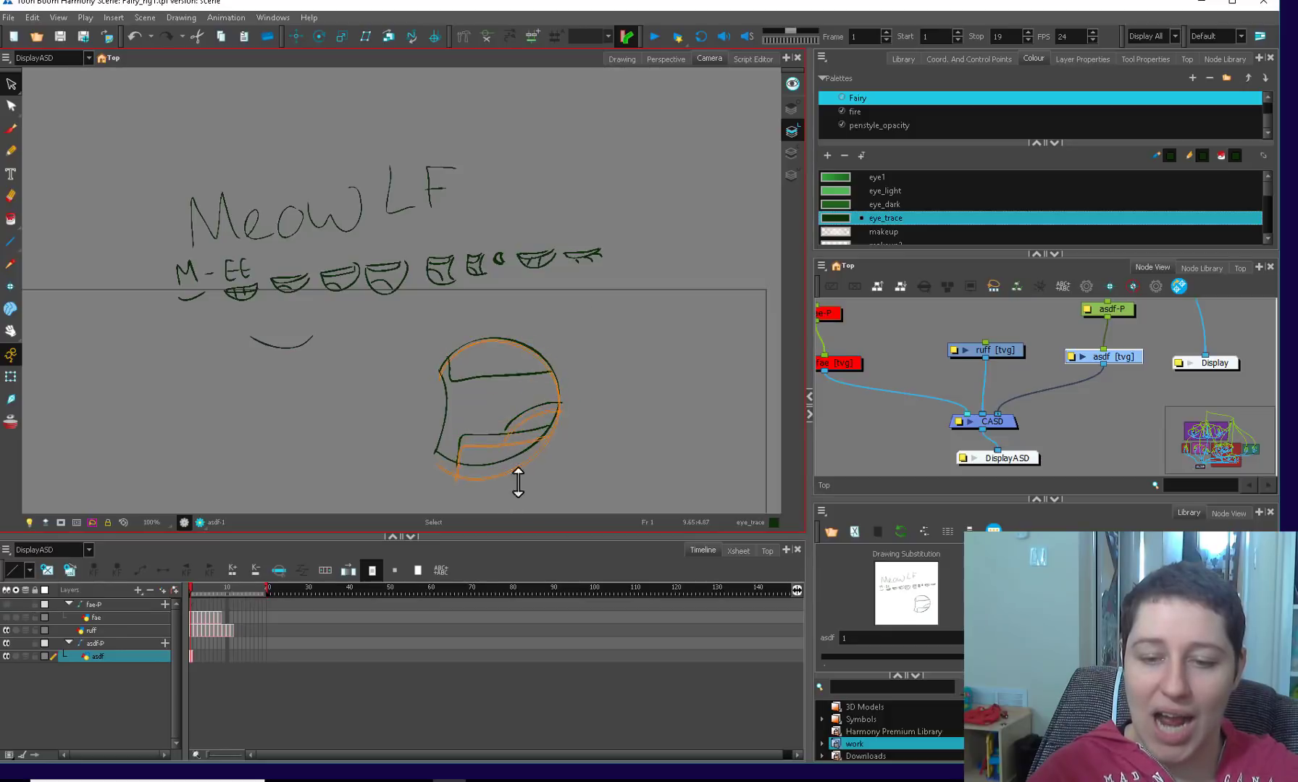
key(Delete)
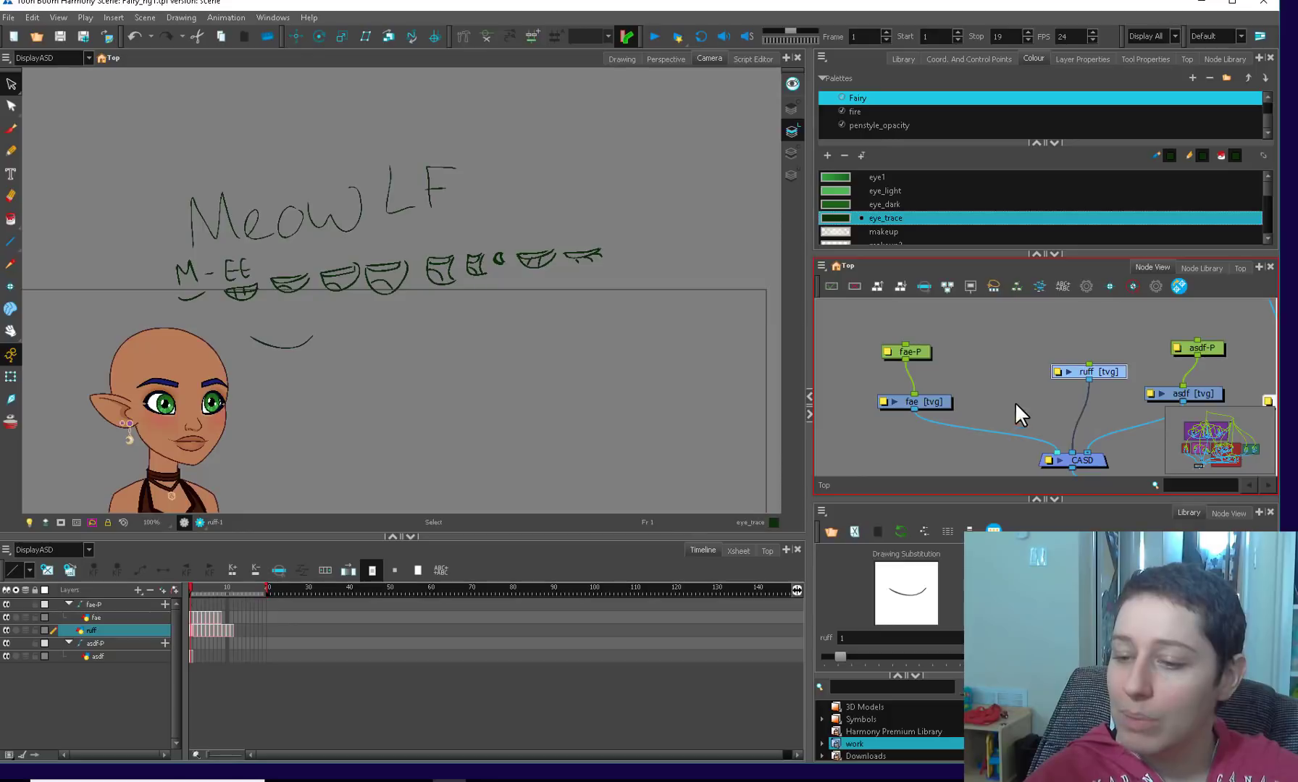
- Disable the fae layer and connect a new asdf drawing layer with its own peg to the CASD composite
click(915, 401)
drag(514, 468, 721, 382)
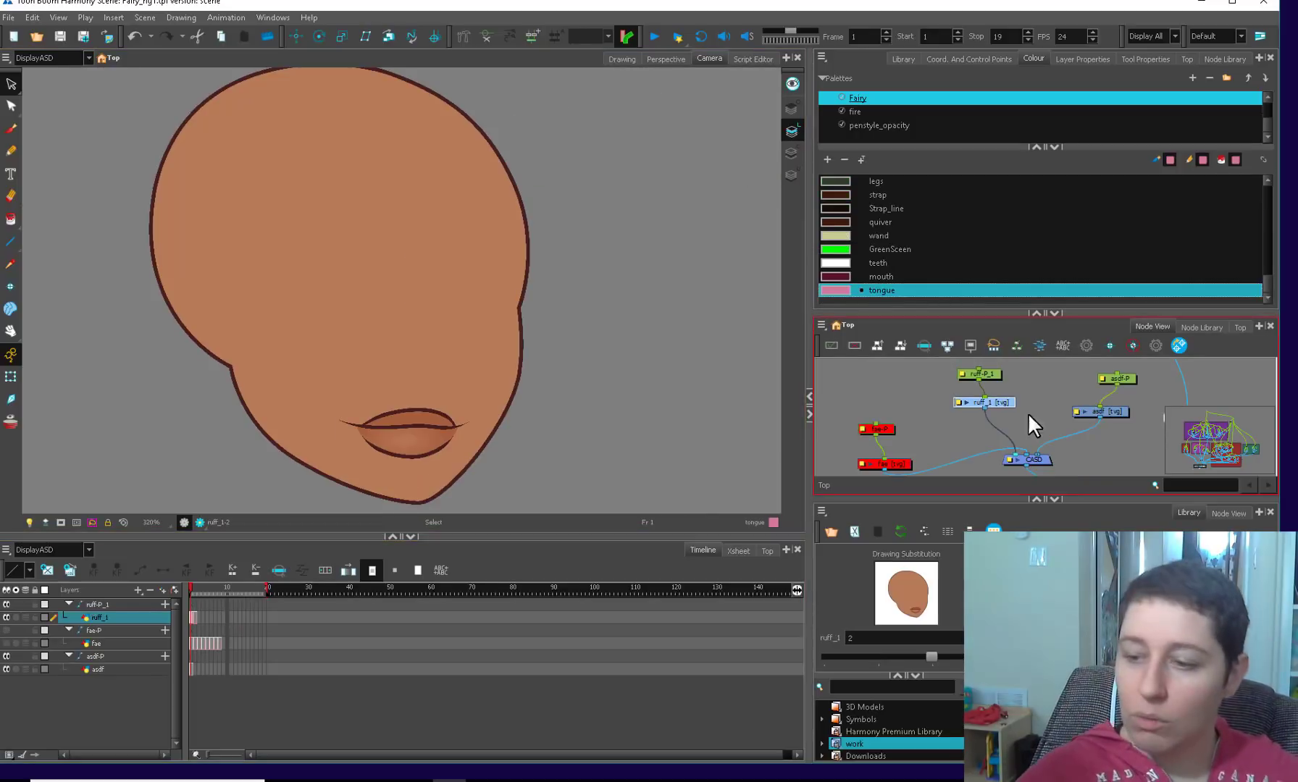
click(1043, 406)
drag(1053, 426, 1031, 456)
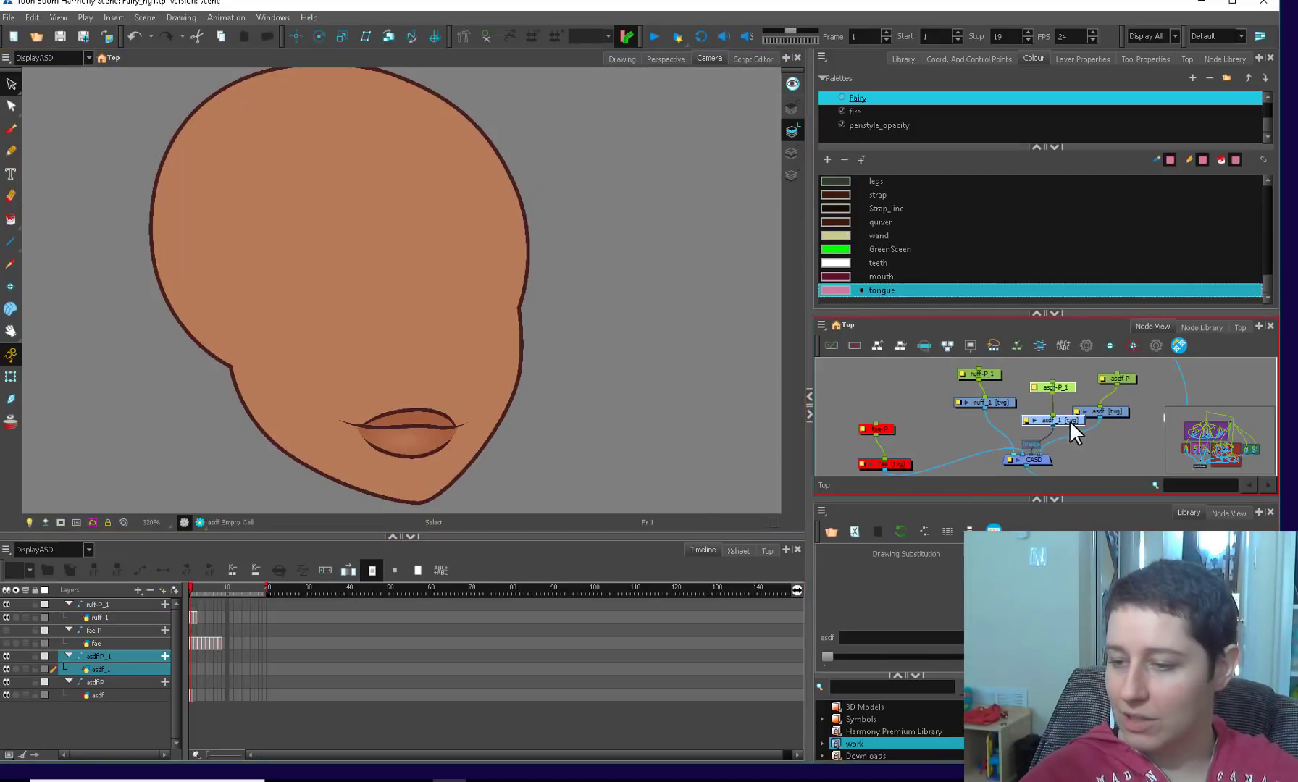
- Brush a loop in the tongue colour on frame 1 of the new asdf layer and quick strokes on the following frames
key(alt+b)
mouse_move(626, 396)
mouse_down()
mouse_move(676, 392)
mouse_move(646, 392)
mouse_up()
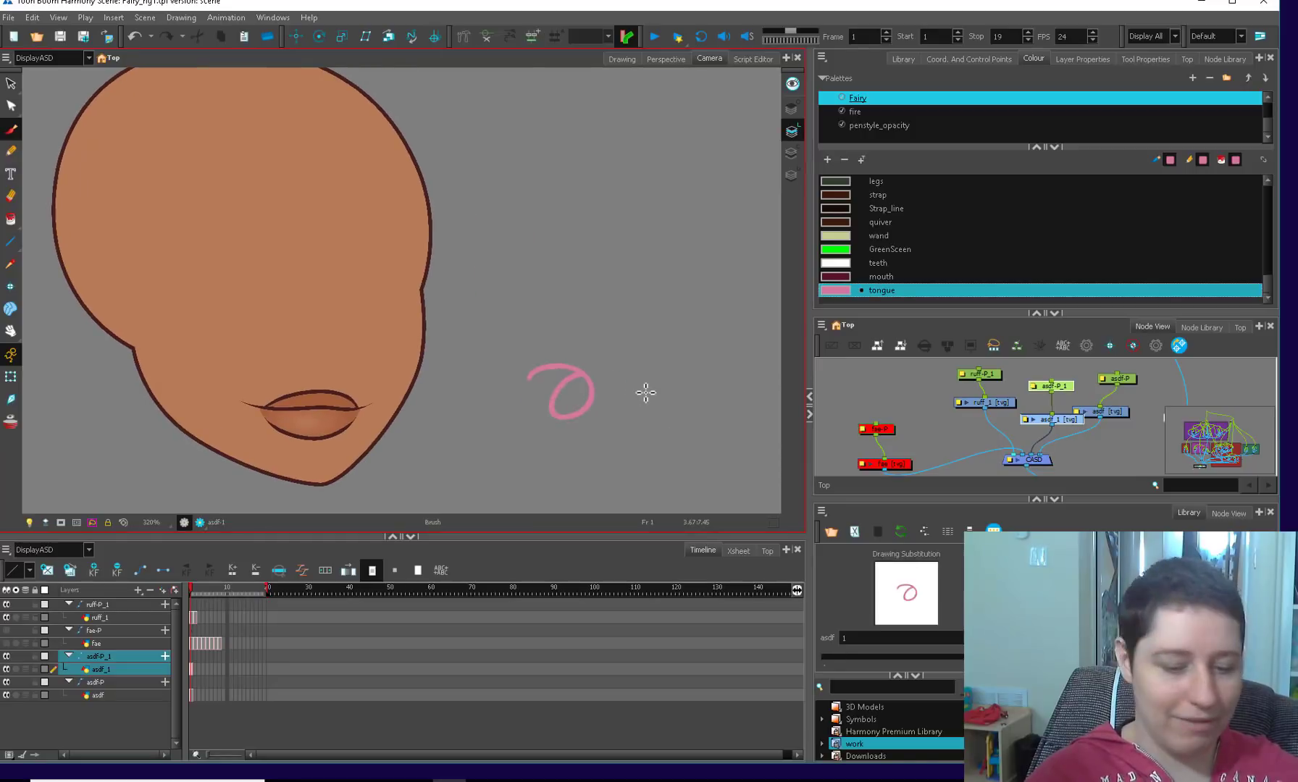
key(period)
mouse_move(645, 338)
mouse_down()
mouse_move(585, 434)
mouse_move(614, 446)
mouse_move(620, 427)
mouse_up()
key(period)
key(period)
key(period)
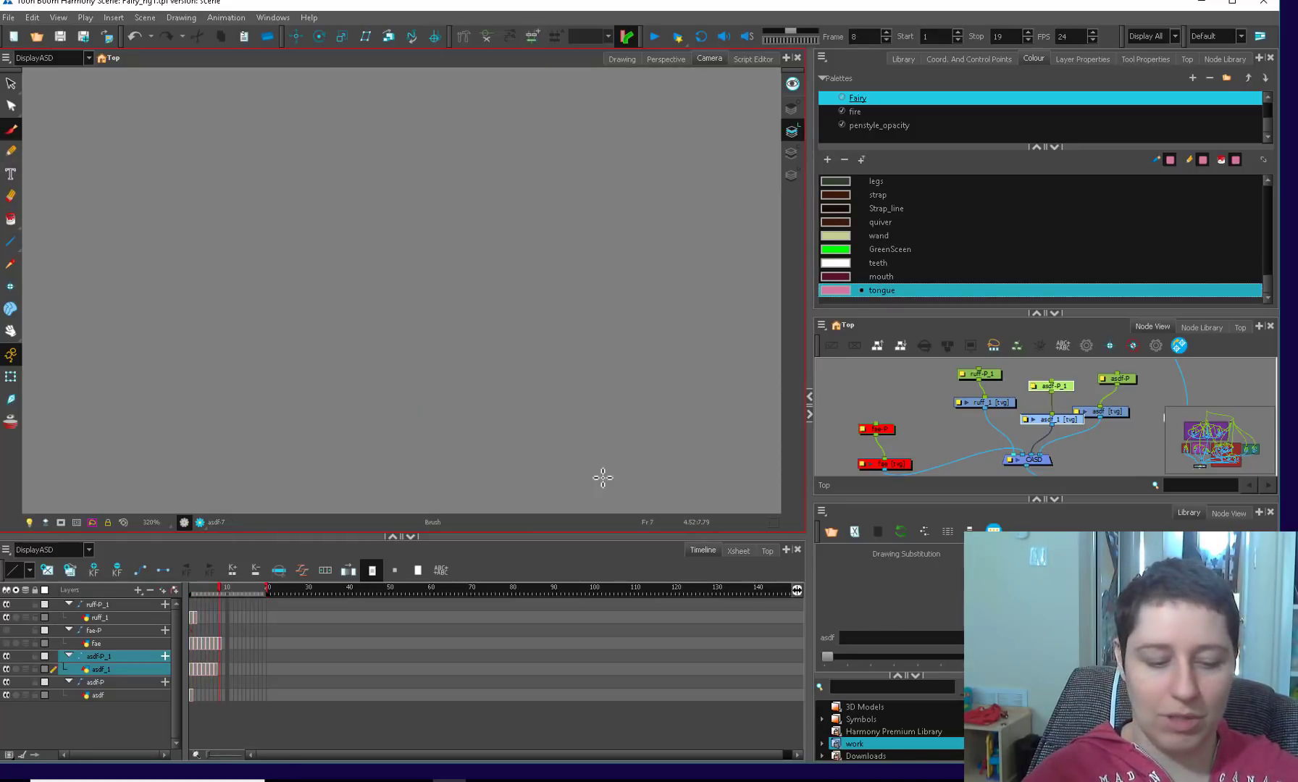
- Duplicate existing stroke drawings within the new asdf layer, placing a copy of frame 4's stroke on frame 9
click(211, 667)
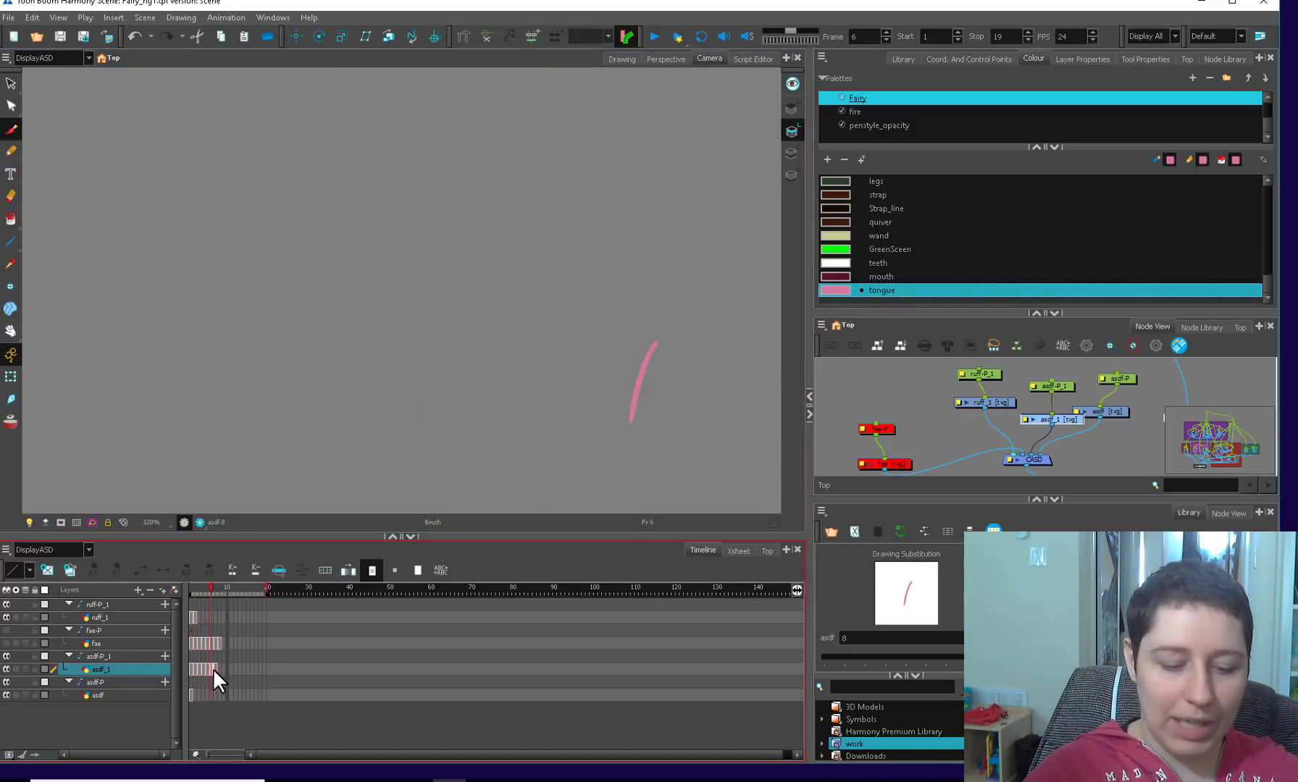
key(comma)
key(comma)
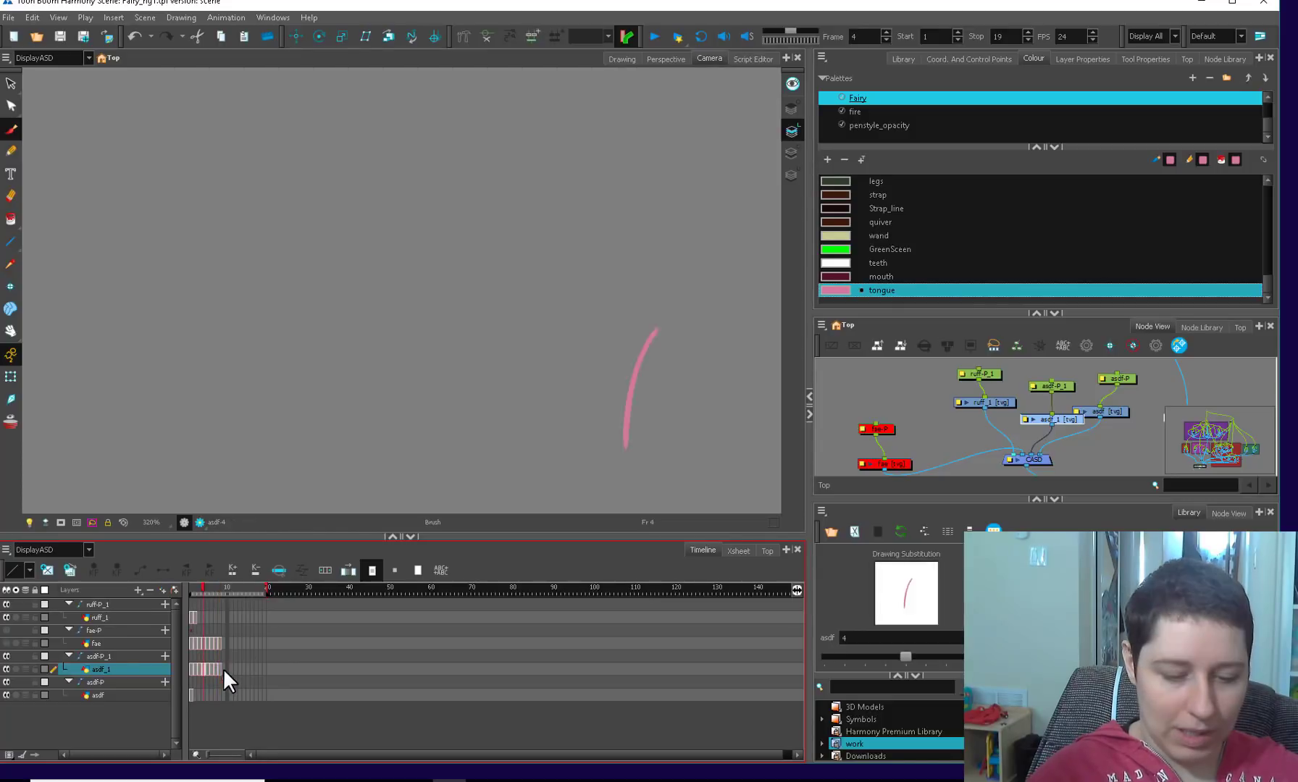
click(224, 668)
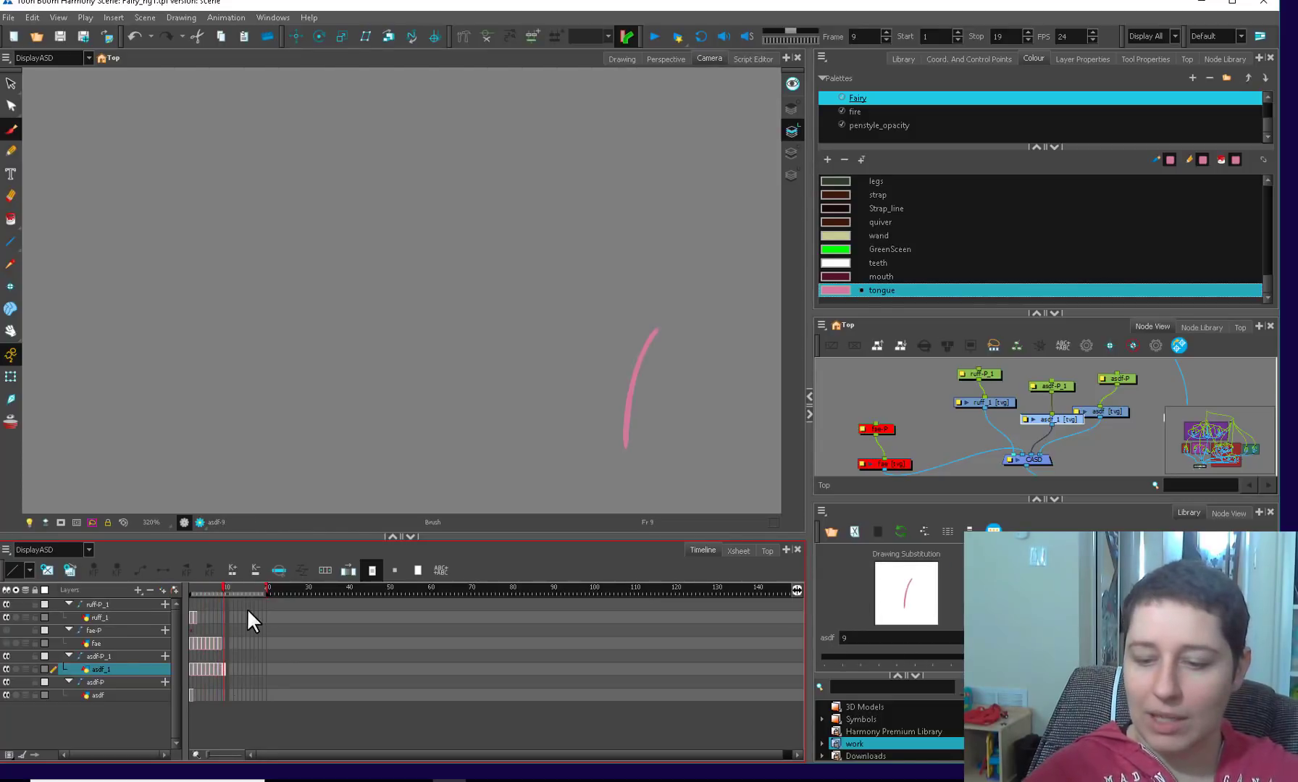
- Open and enlarge the Xsheet, bring the asdf_1 column into view and inspect its drawings on frames 6 to 9
click(738, 551)
drag(559, 478, 560, 408)
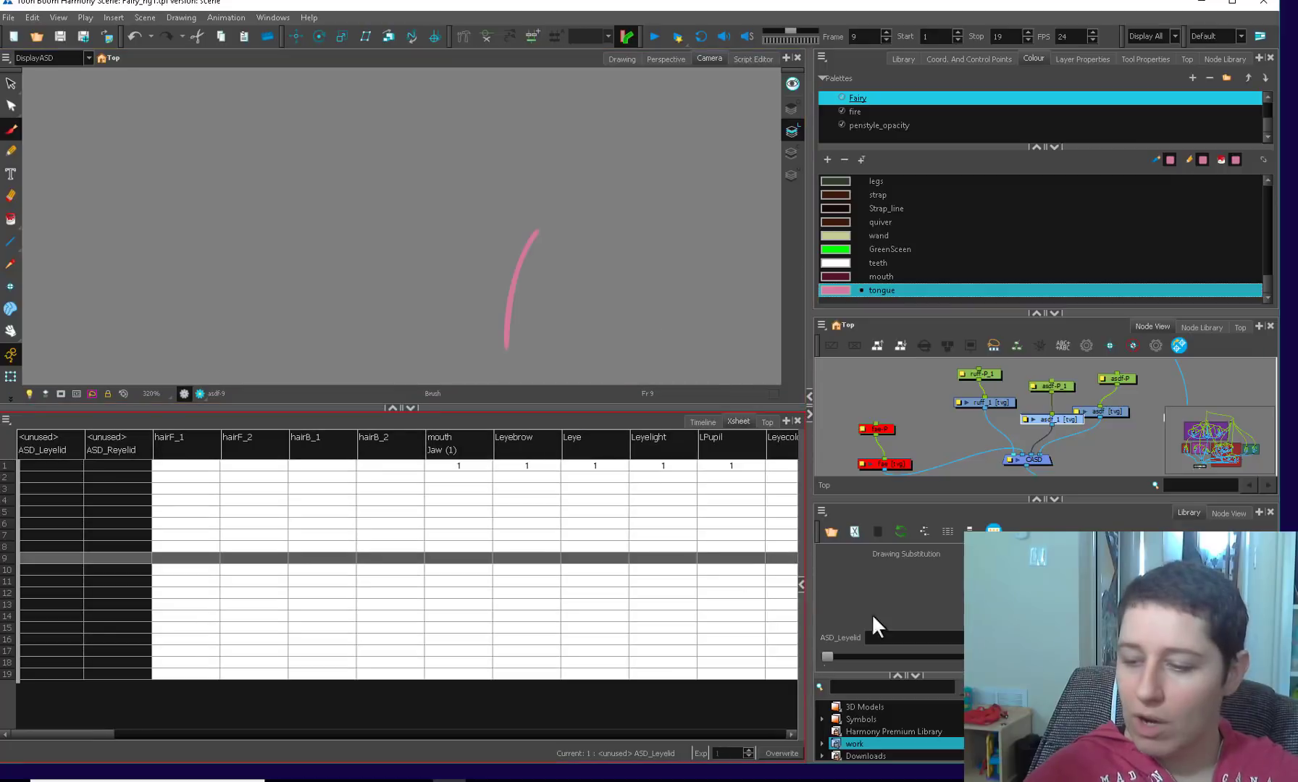
click(1045, 416)
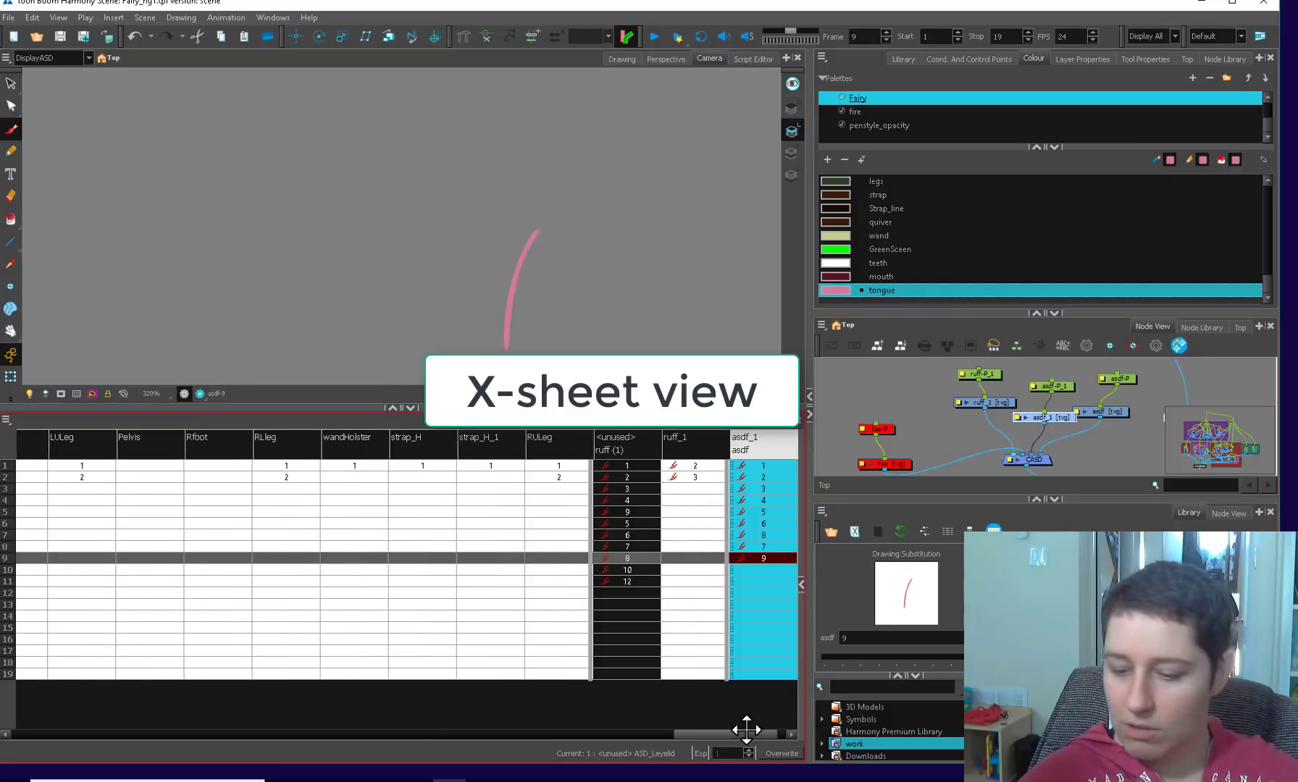
drag(745, 733, 796, 733)
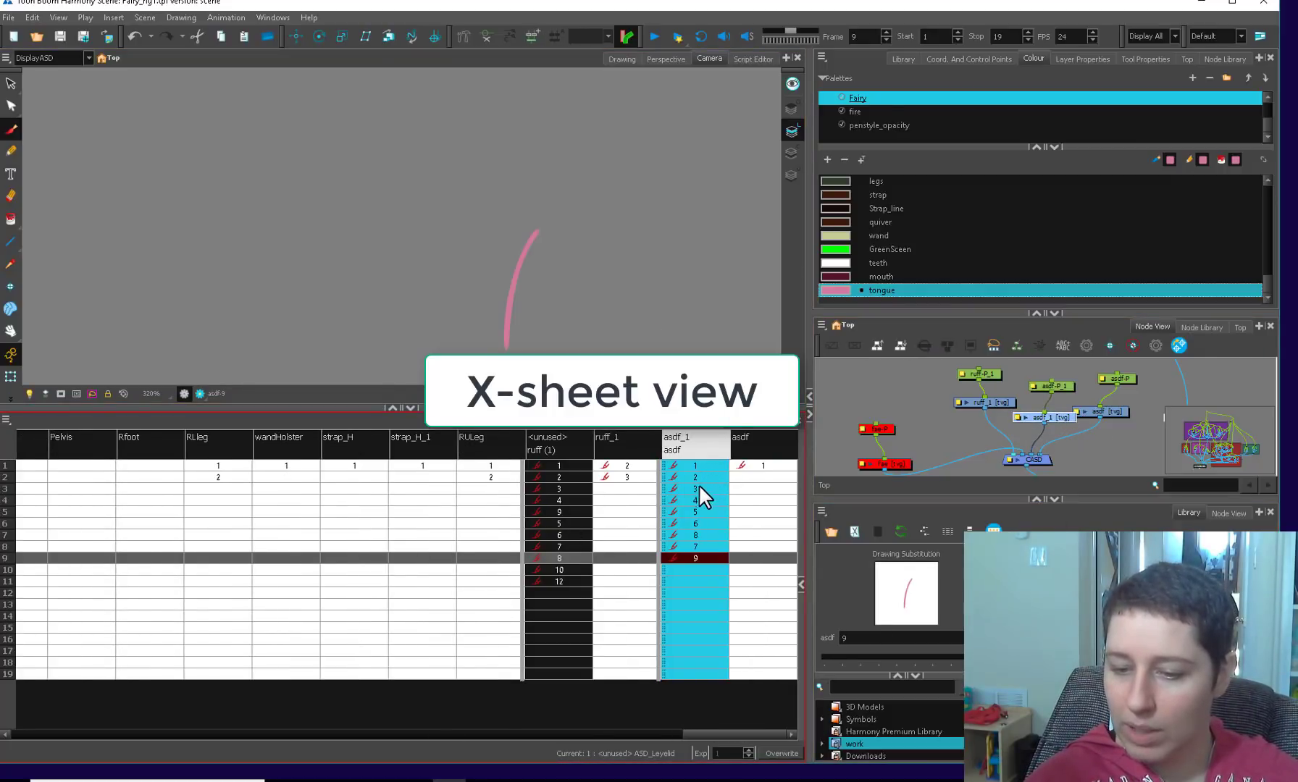
click(698, 546)
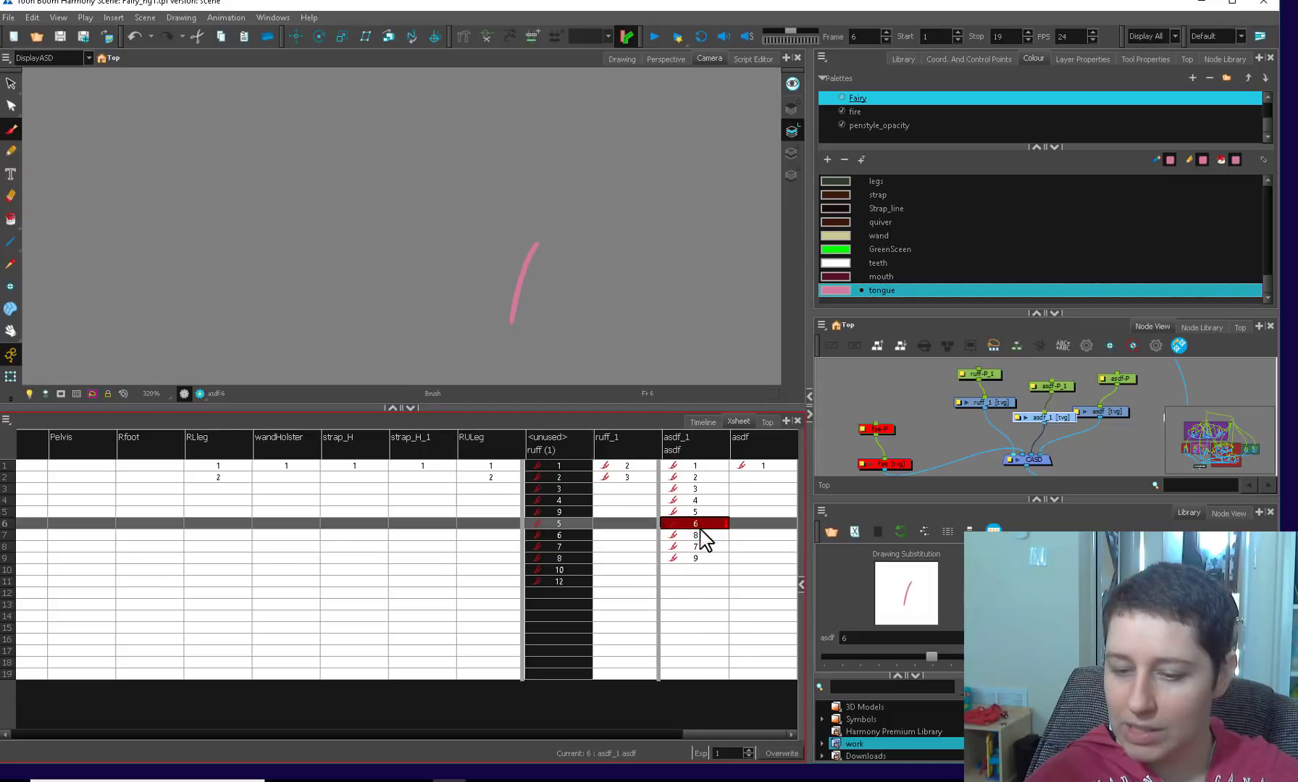
click(698, 557)
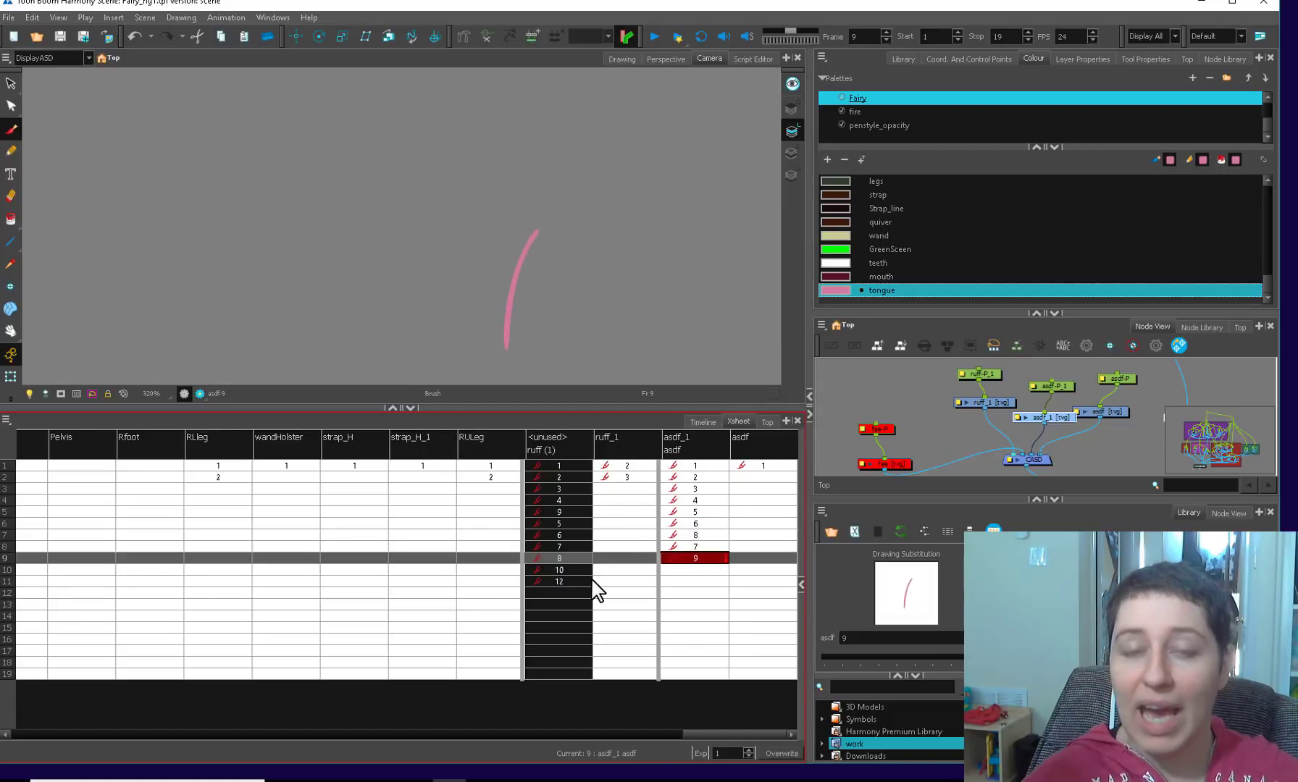
- Select the asdf_1 drawings on frames 1 to 9 in the Xsheet and rename them by frame
click(695, 465)
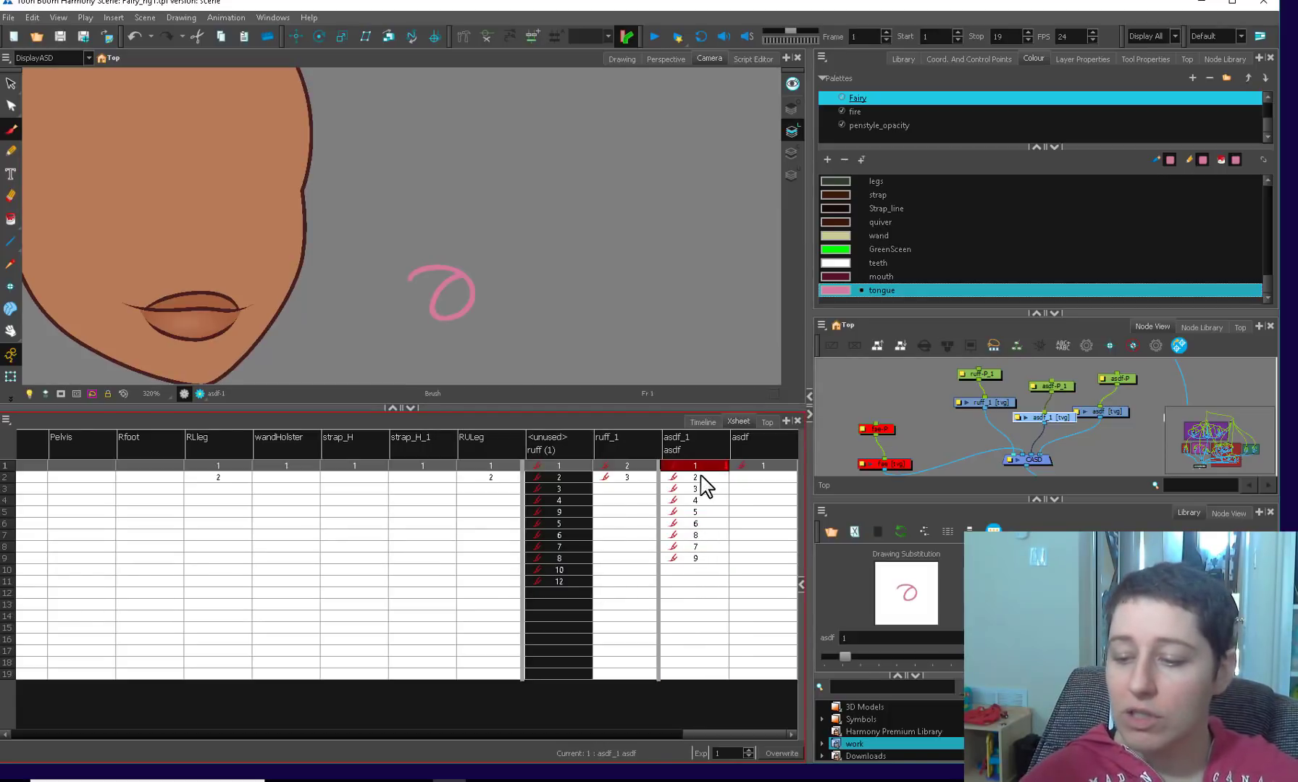
click(923, 601)
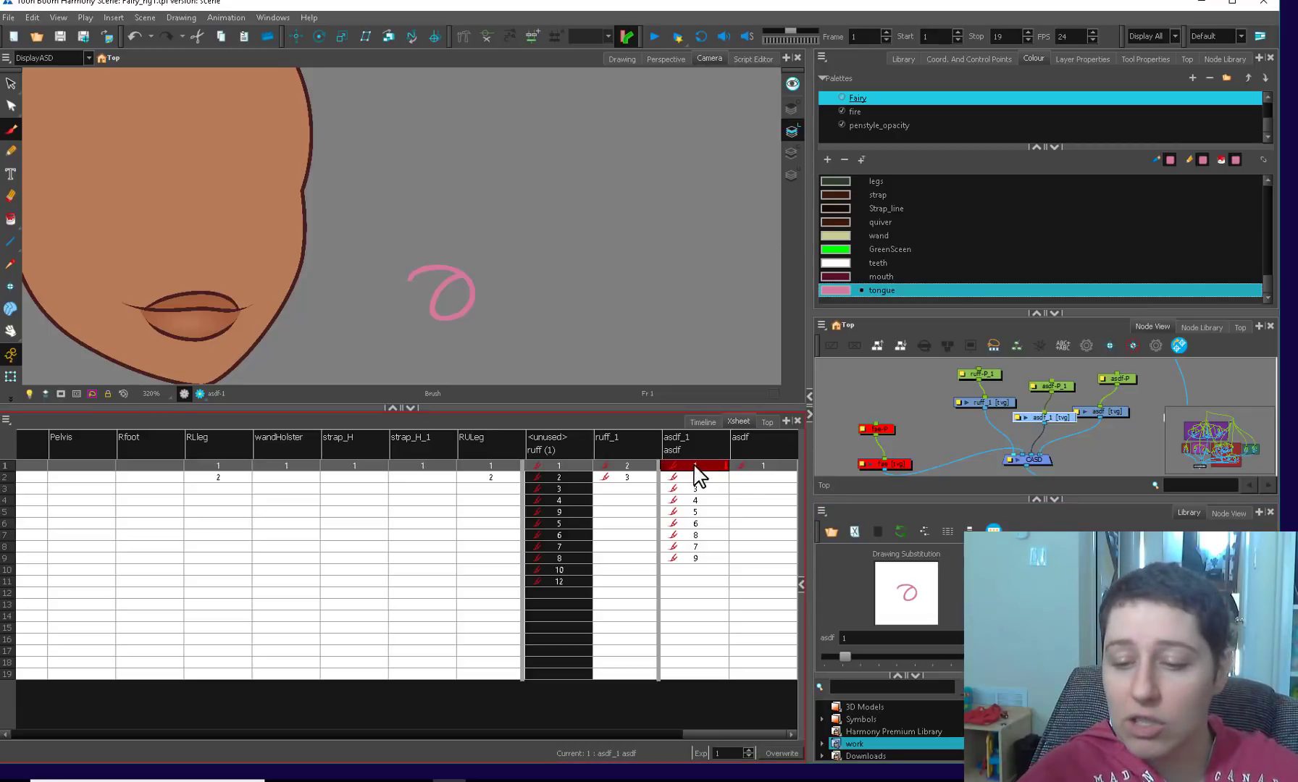
shift+click(707, 556)
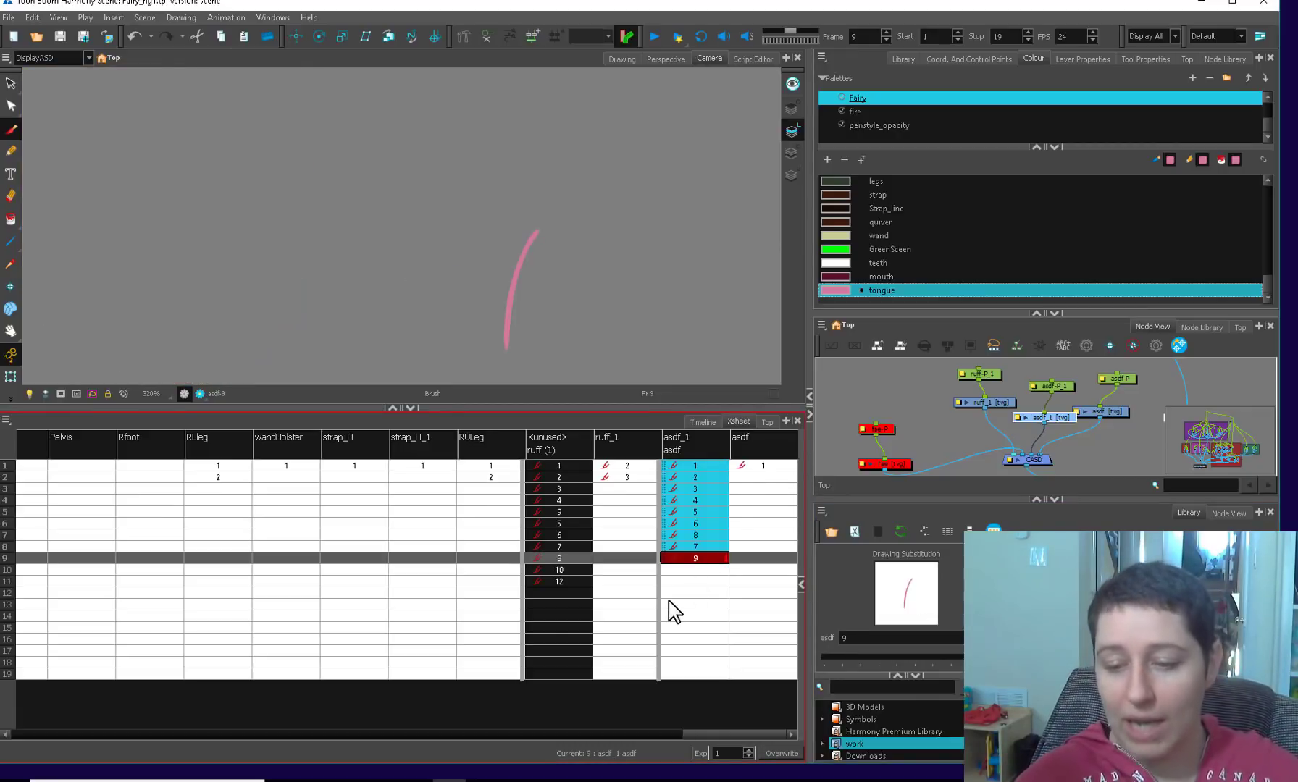
right_click(700, 482)
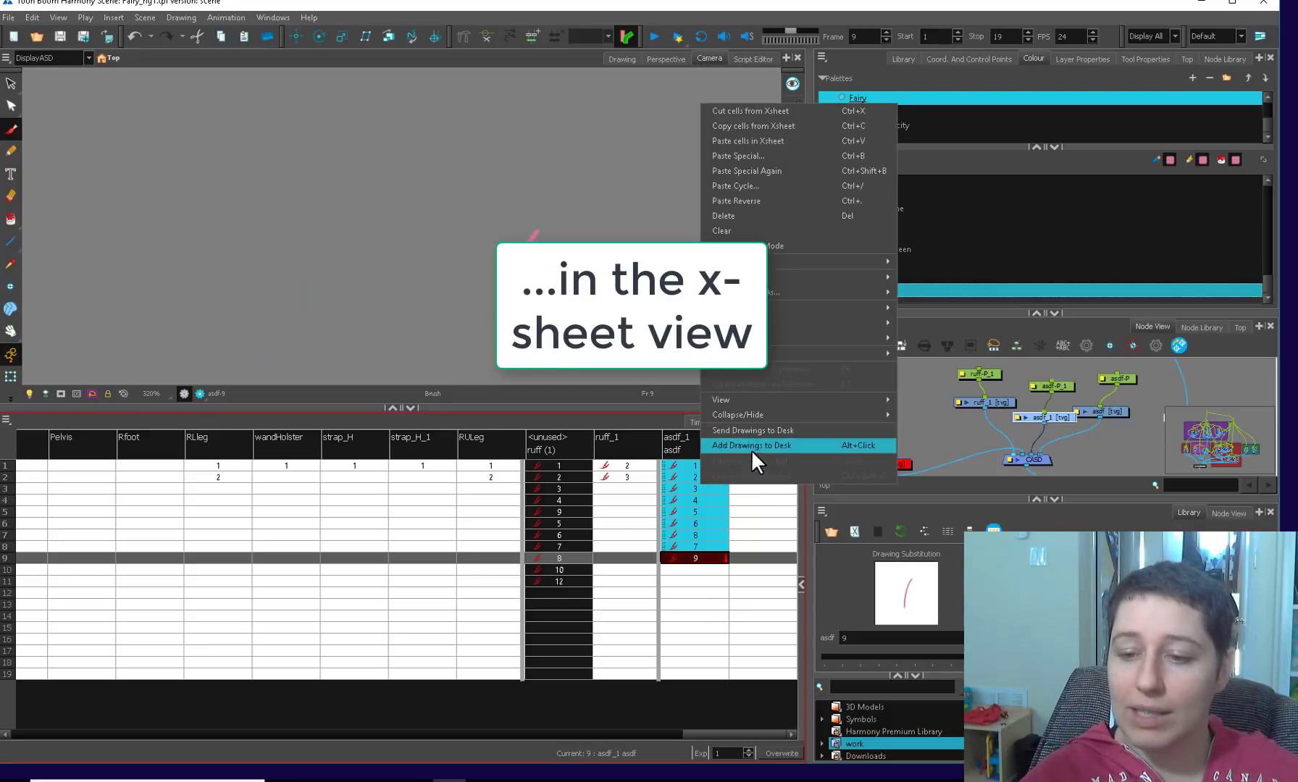
mouse_move(829, 276)
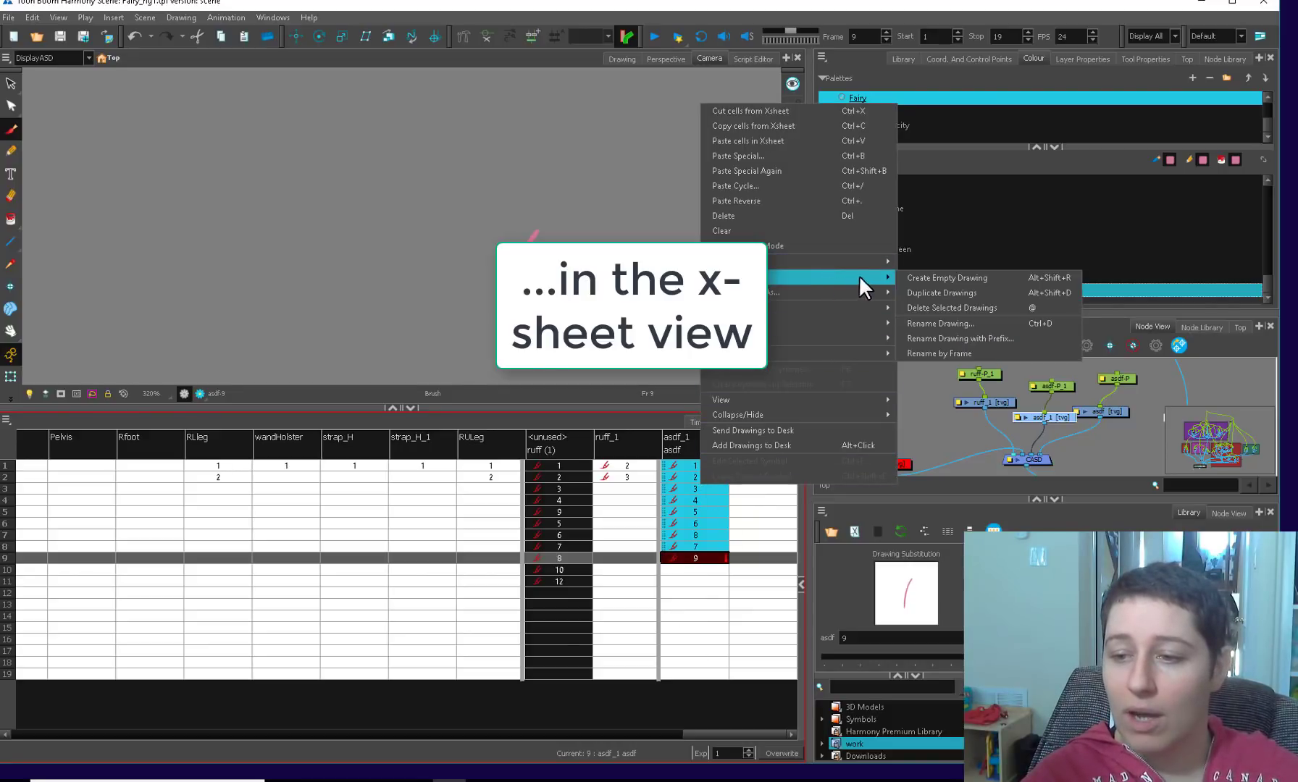
click(990, 352)
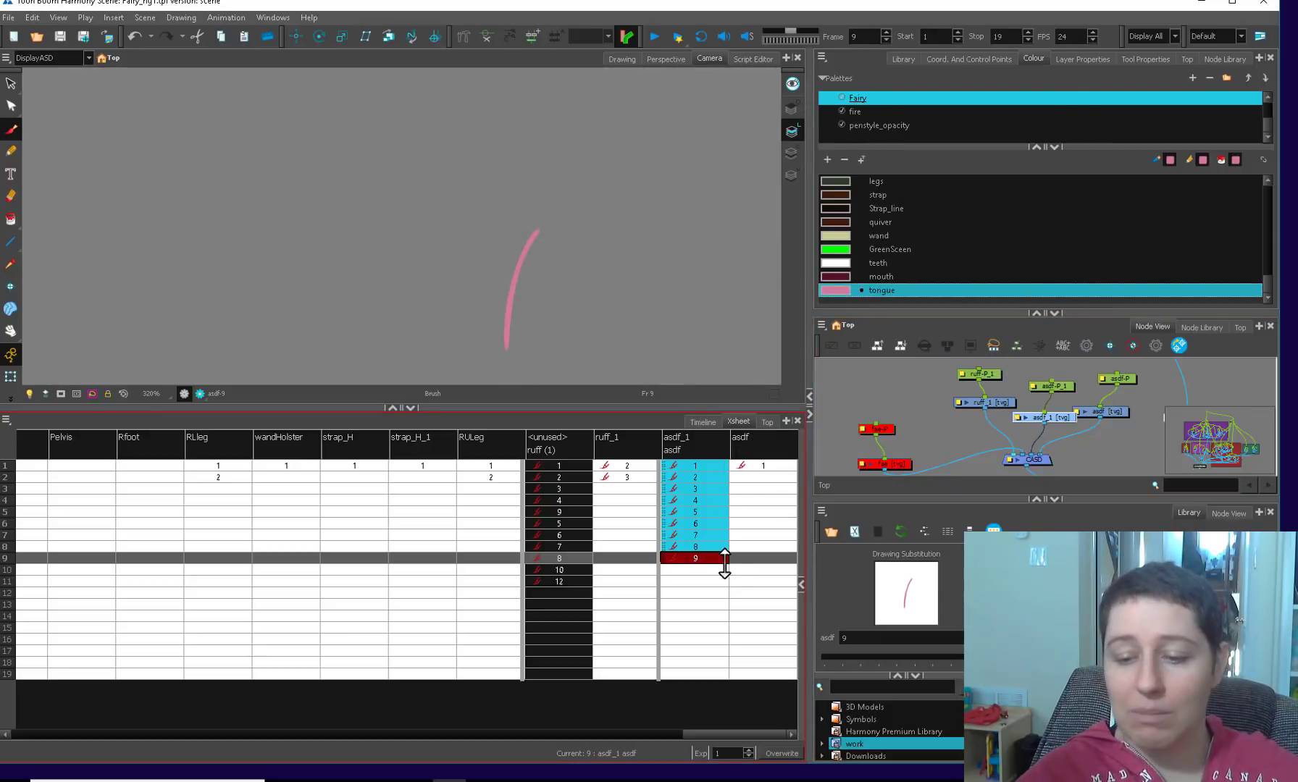
- Return from the Xsheet to the Timeline view and clear the asdf_1 selection
click(908, 660)
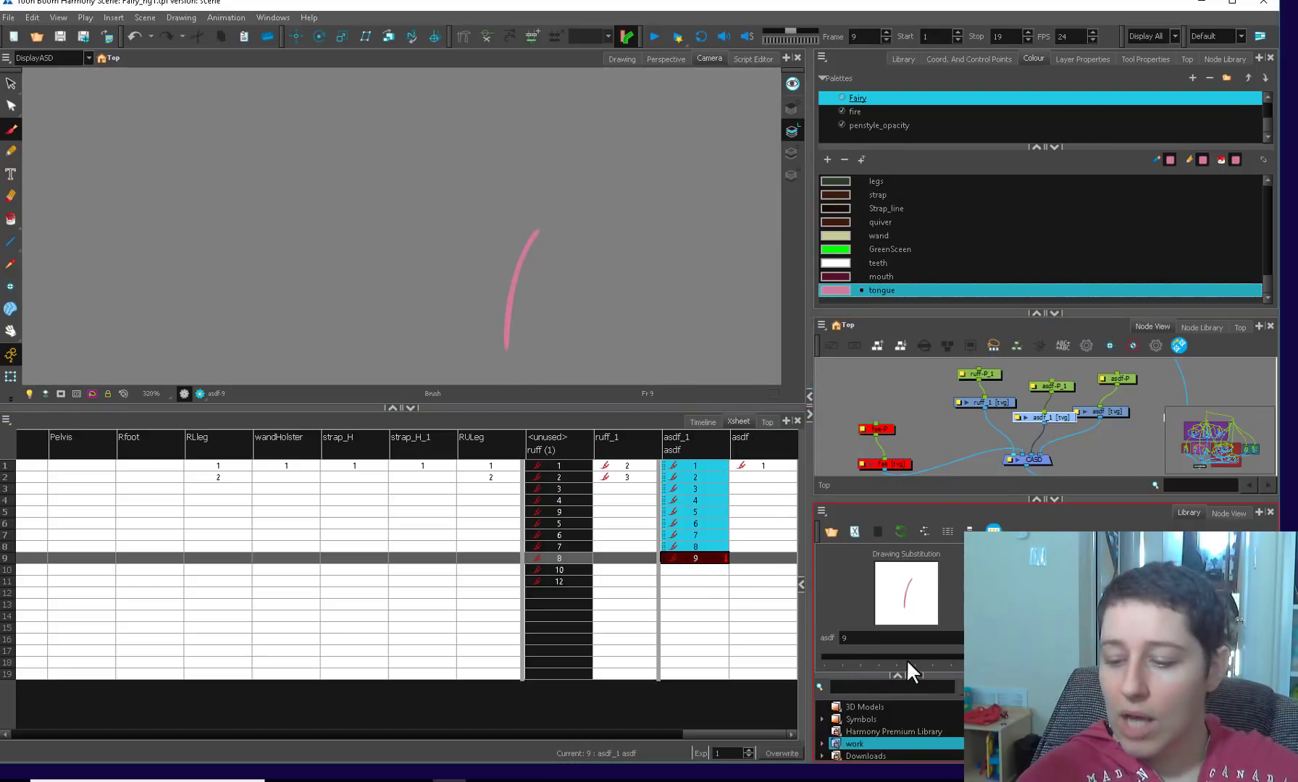
click(702, 422)
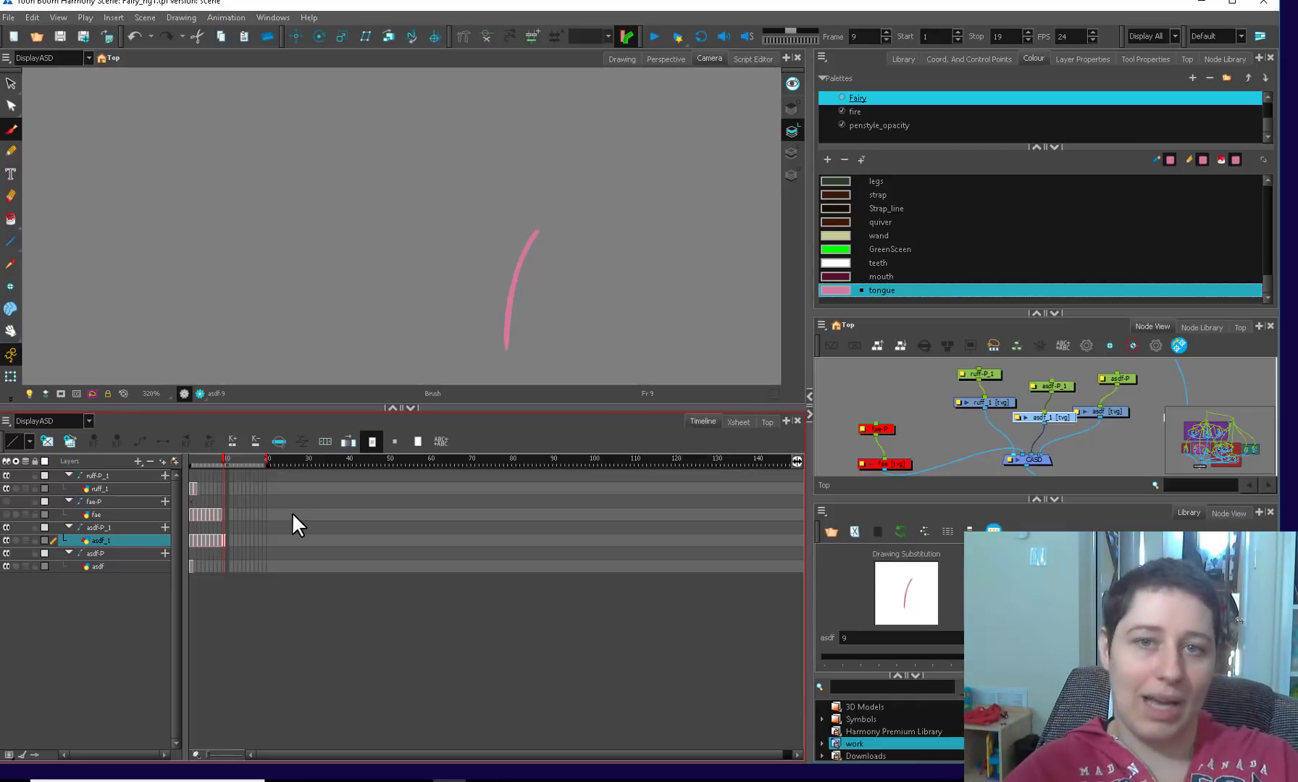
drag(986, 656, 881, 661)
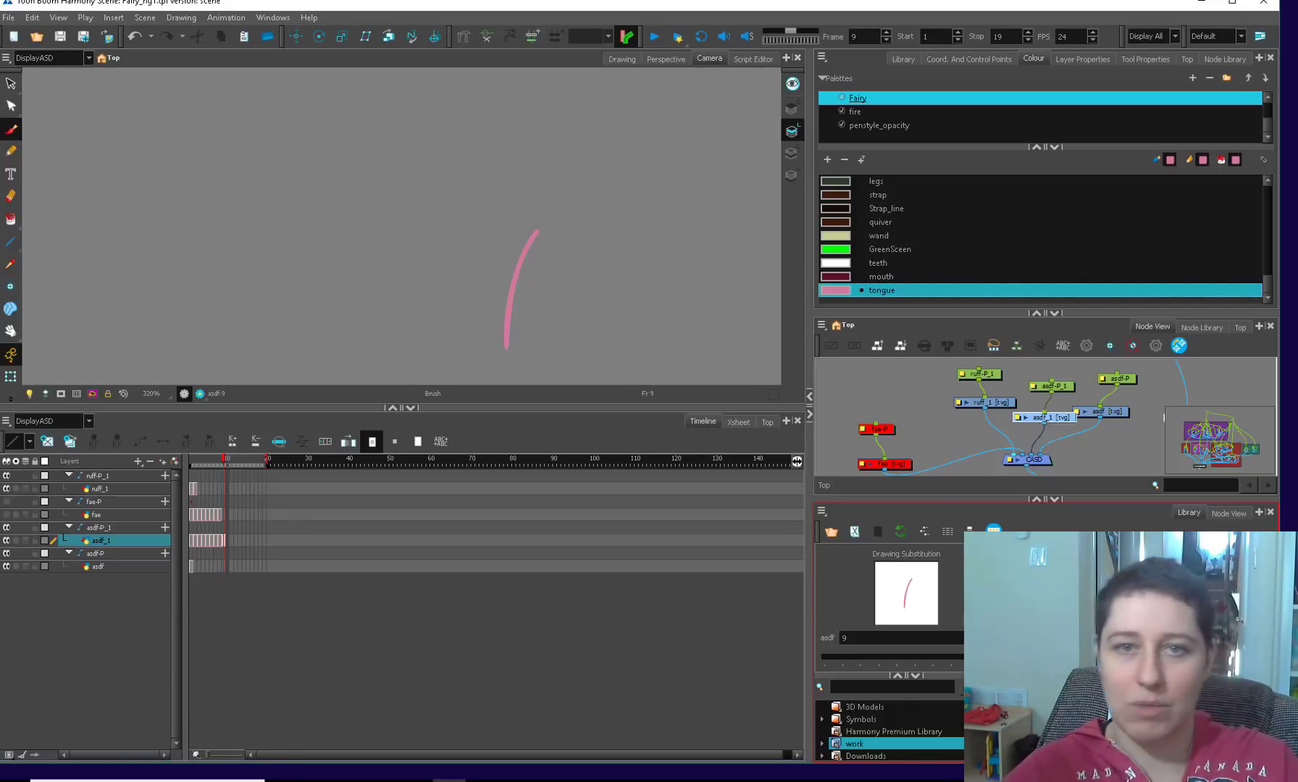
click(1074, 440)
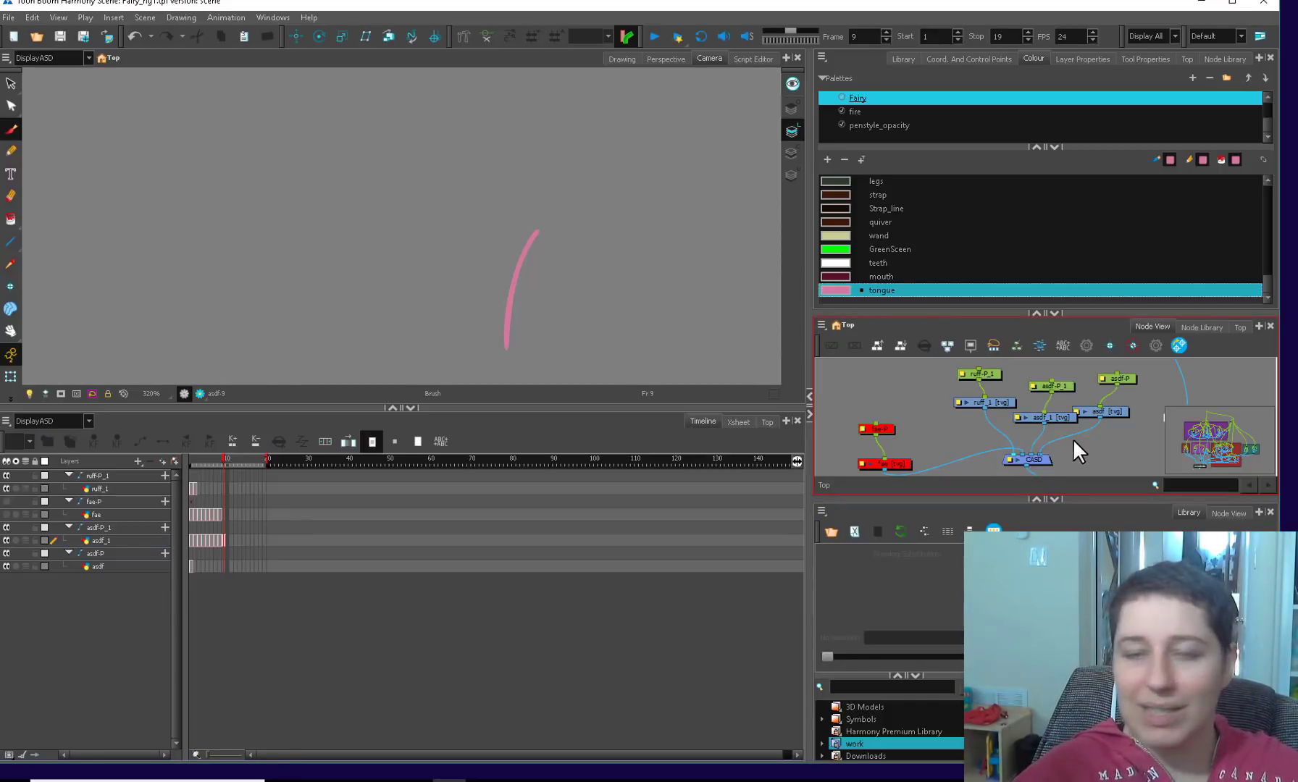
- Go to frame 1, show the fae drawing, disable the ruff_1 drawing with its peg, and frame the fairy's head
click(1043, 419)
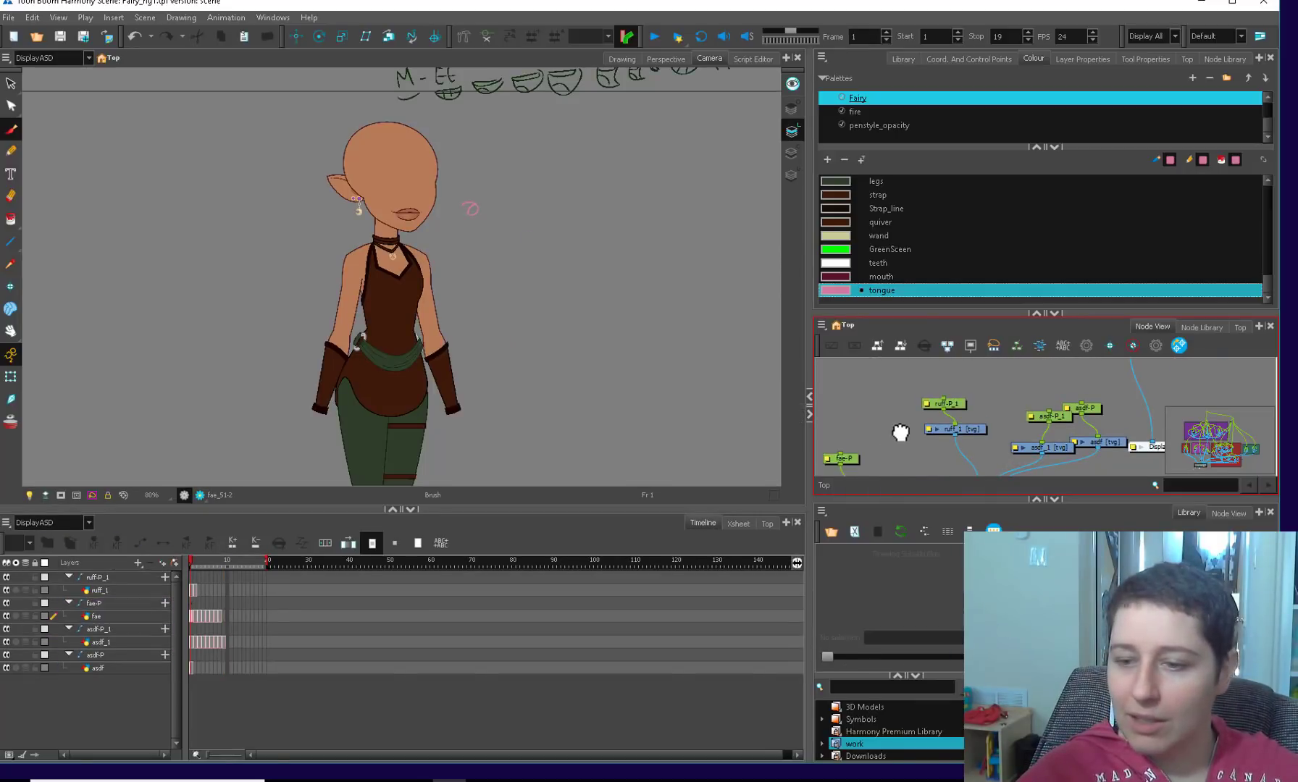
drag(900, 432, 912, 395)
click(861, 456)
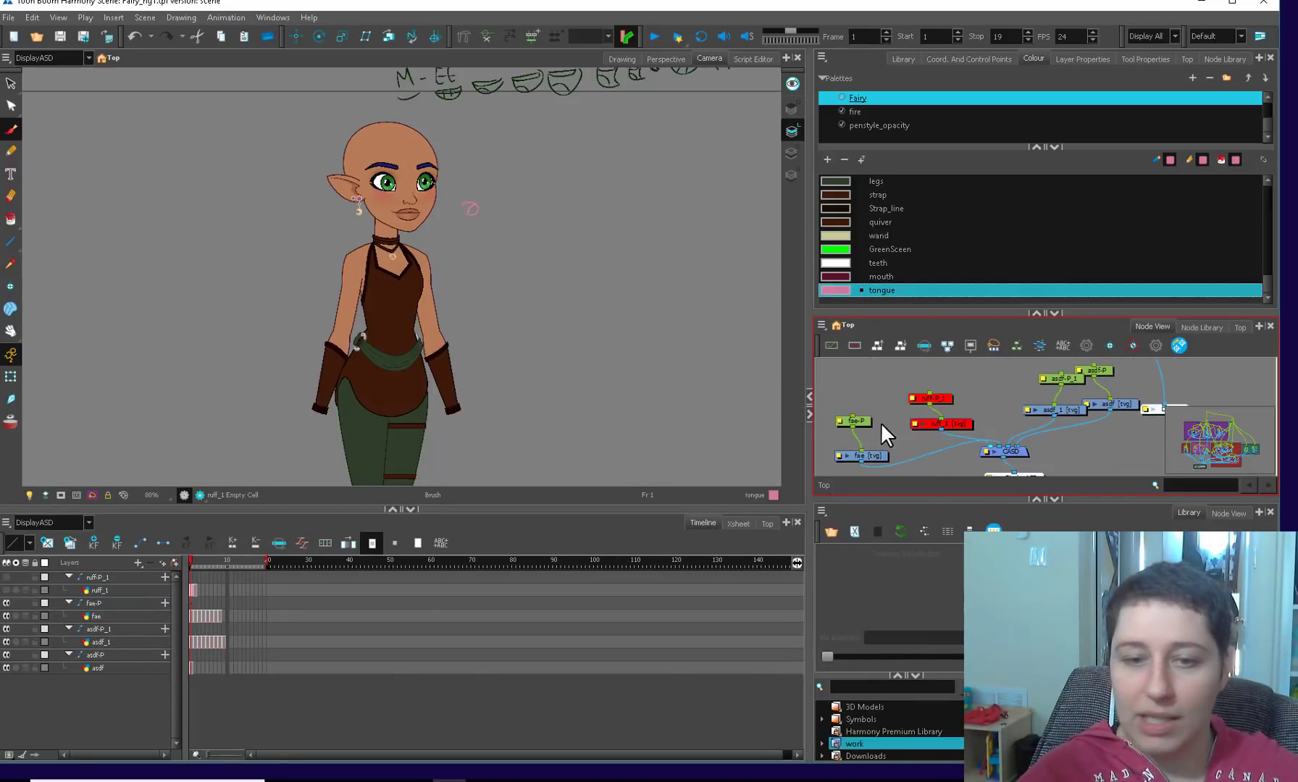
drag(591, 364, 580, 467)
key(2)
key(2)
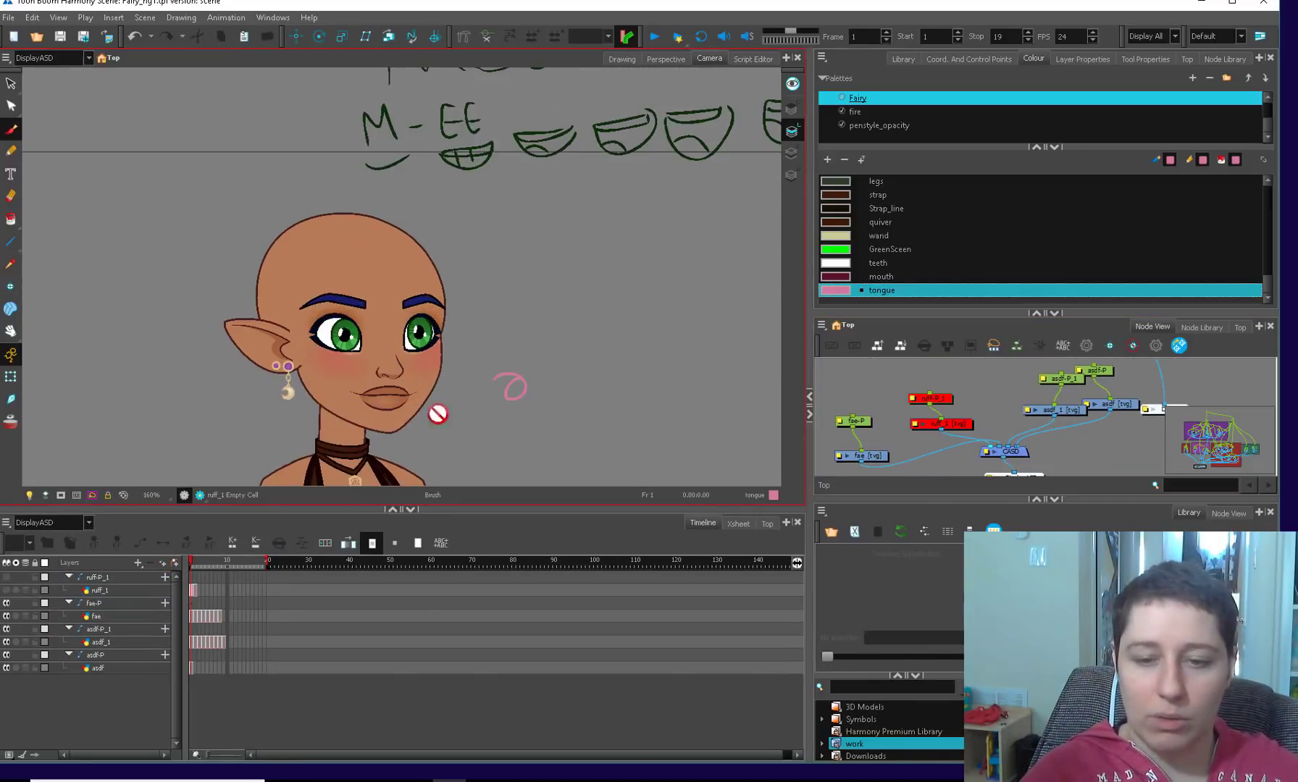
- Delete the asdf_1 drawing node and its peg from the node network
drag(1062, 410, 1016, 403)
drag(1057, 377, 1012, 383)
drag(1040, 374, 1013, 415)
key(Delete)
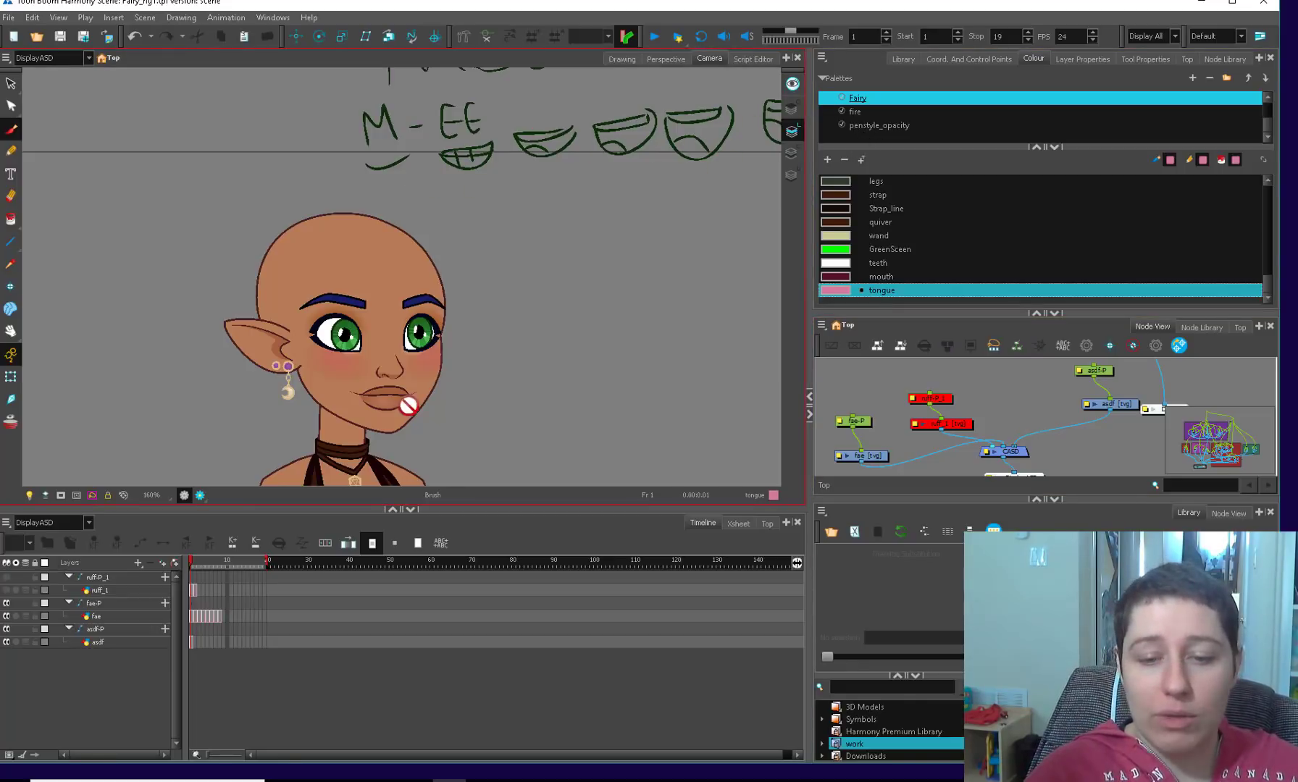
- Enable the ruff_1 drawing and its peg, shift them slightly in the network, and disable the fae drawing and peg
key(d)
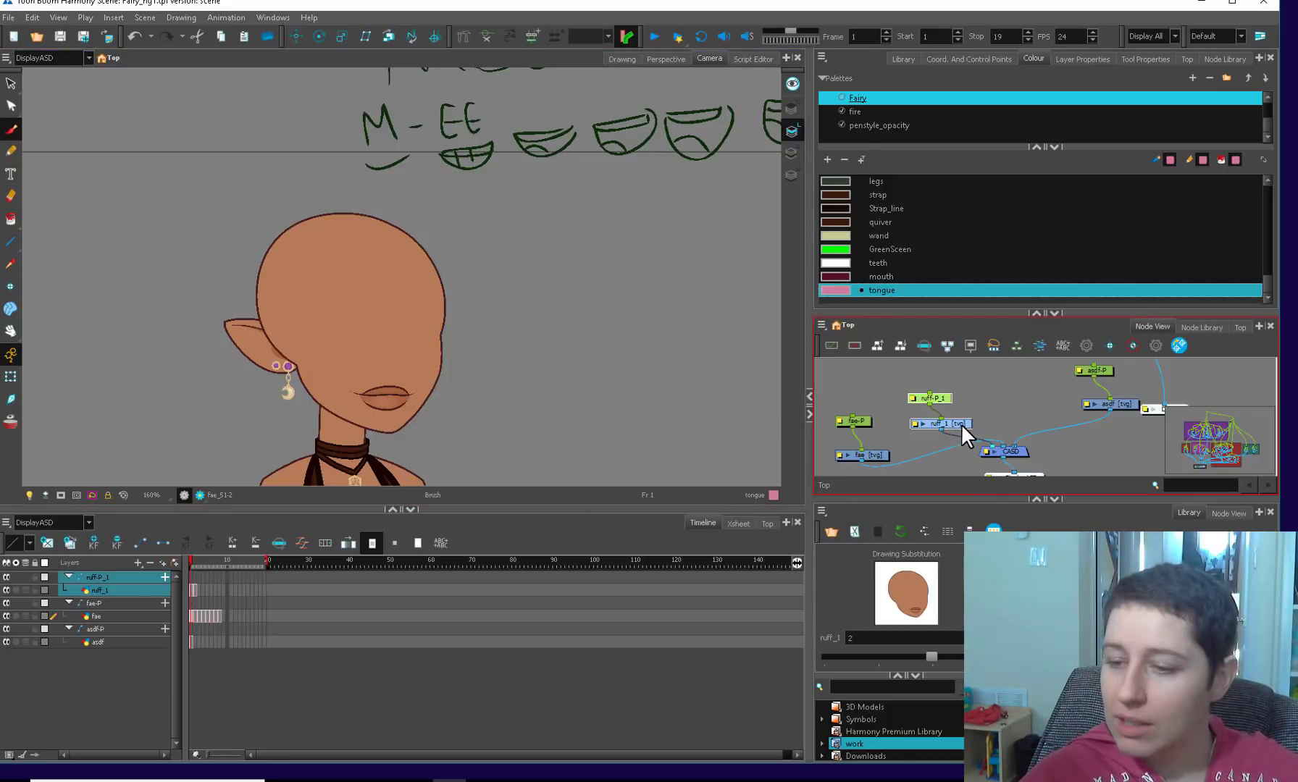
drag(961, 424, 1009, 406)
click(873, 425)
key(d)
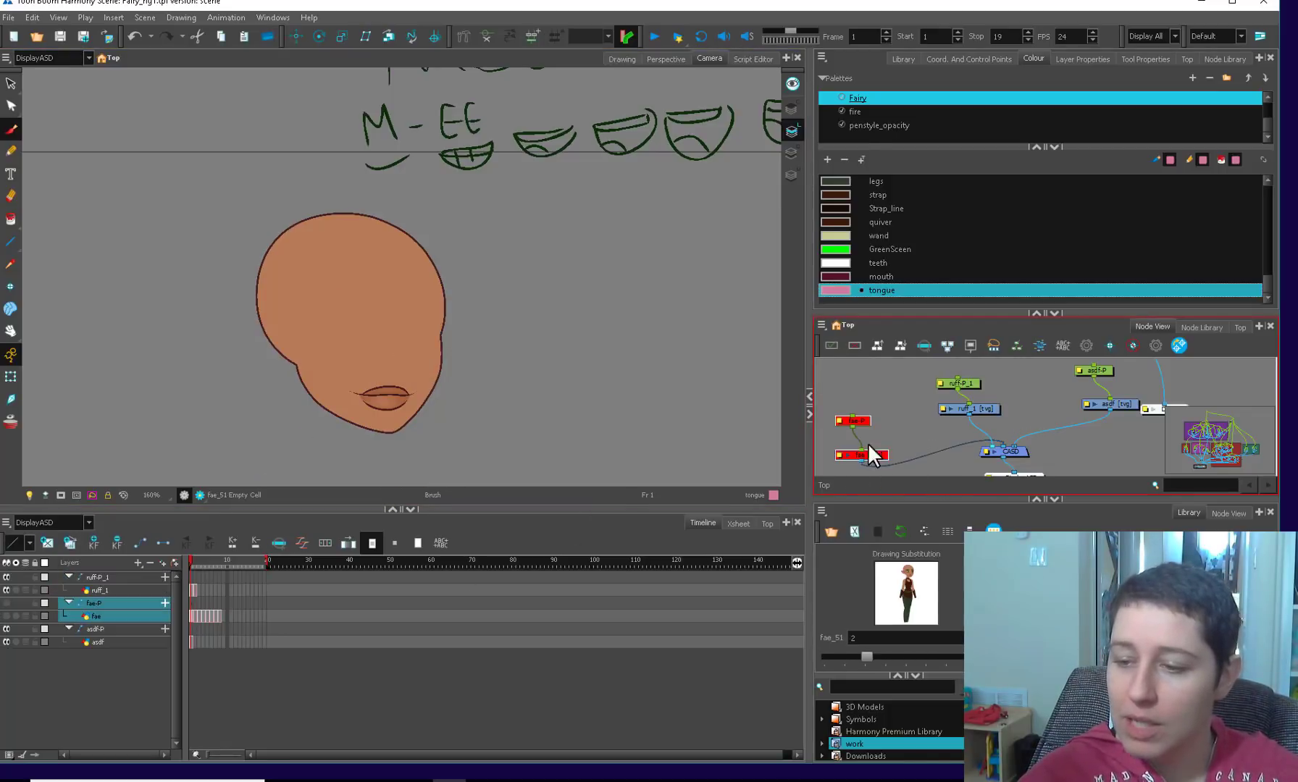
- Select the ruff_1 head drawing for editing with the Select tool and make its Colour Art layer active
click(993, 409)
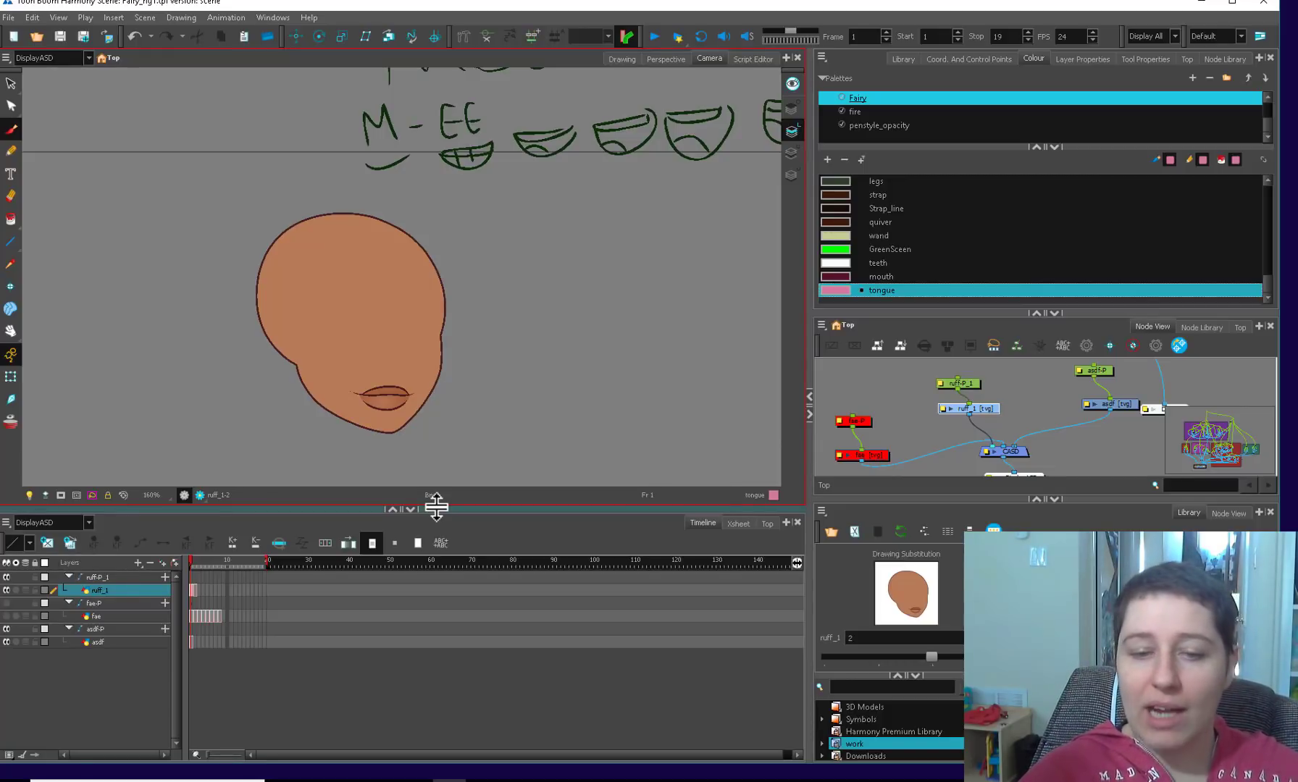
drag(988, 407, 992, 403)
key(alt+s)
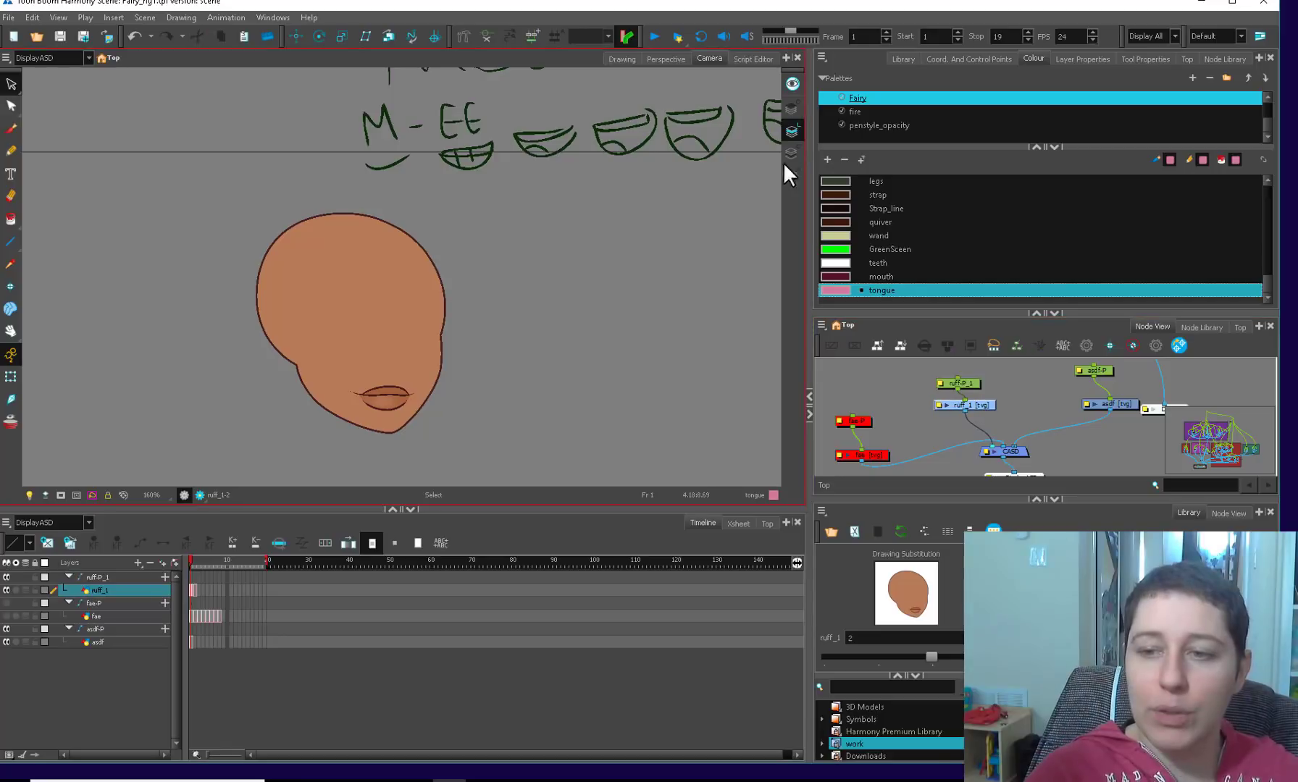
drag(515, 342, 531, 294)
key(2)
key(2)
click(791, 153)
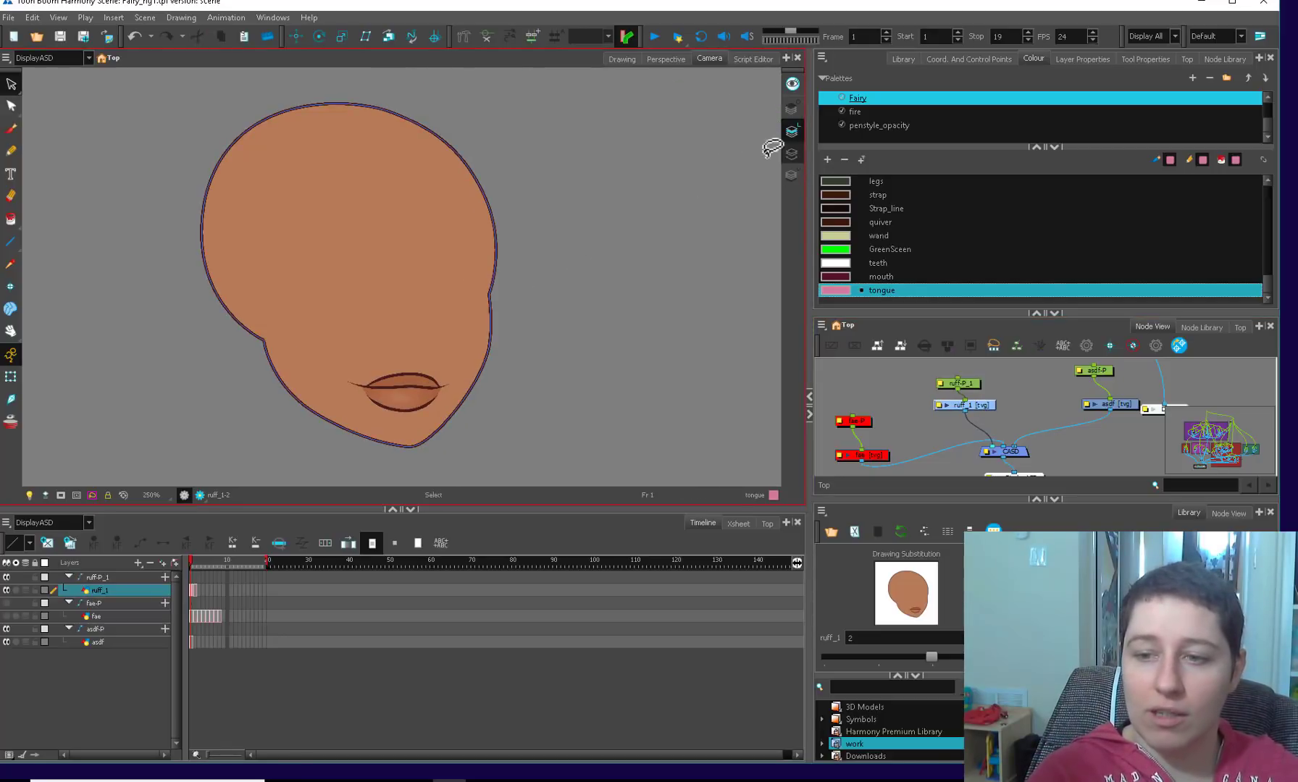
- Try deleting the lower face fill of the ruff_1 head, and undo the deletion
mouse_move(693, 182)
mouse_down()
mouse_move(577, 311)
mouse_move(578, 300)
mouse_up()
key(Delete)
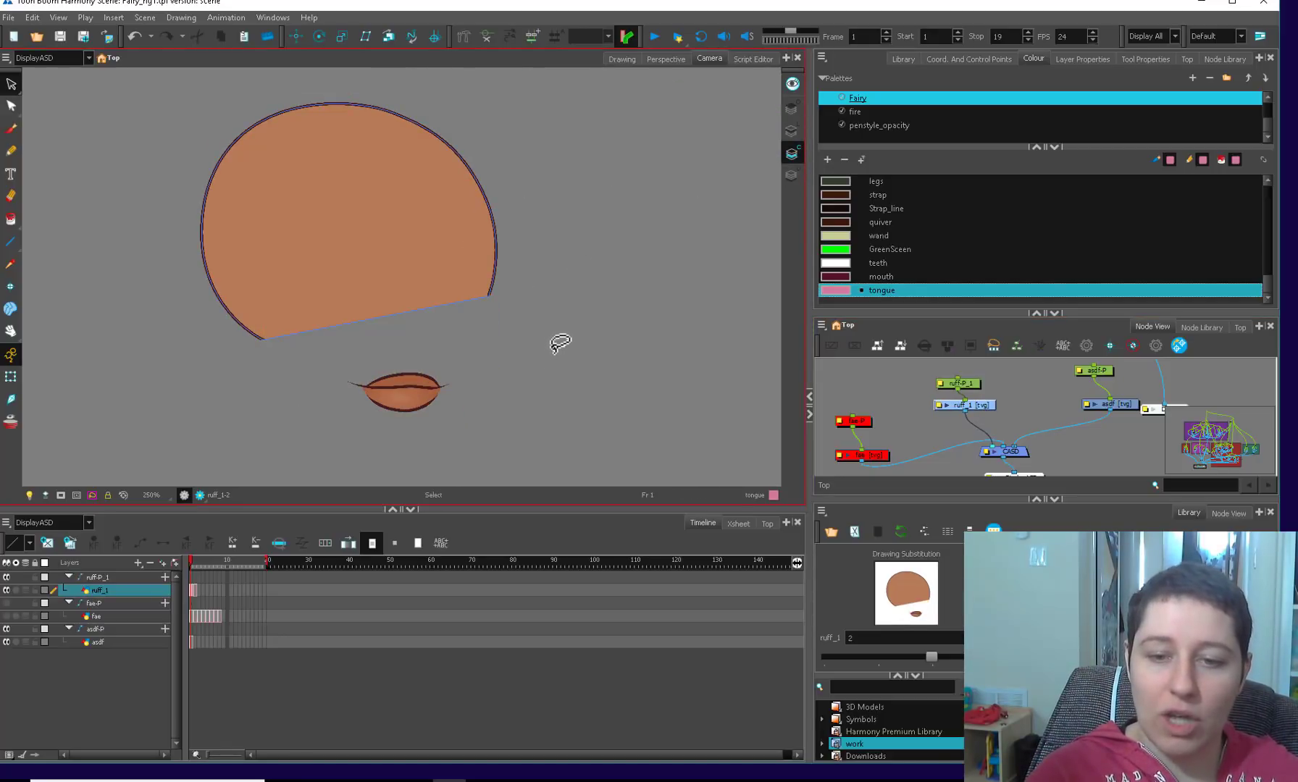
key(ctrl+z)
- Check the lower face fill's contour, try stretching the fill downward and deleting it, and undo these changes
key(alt+q)
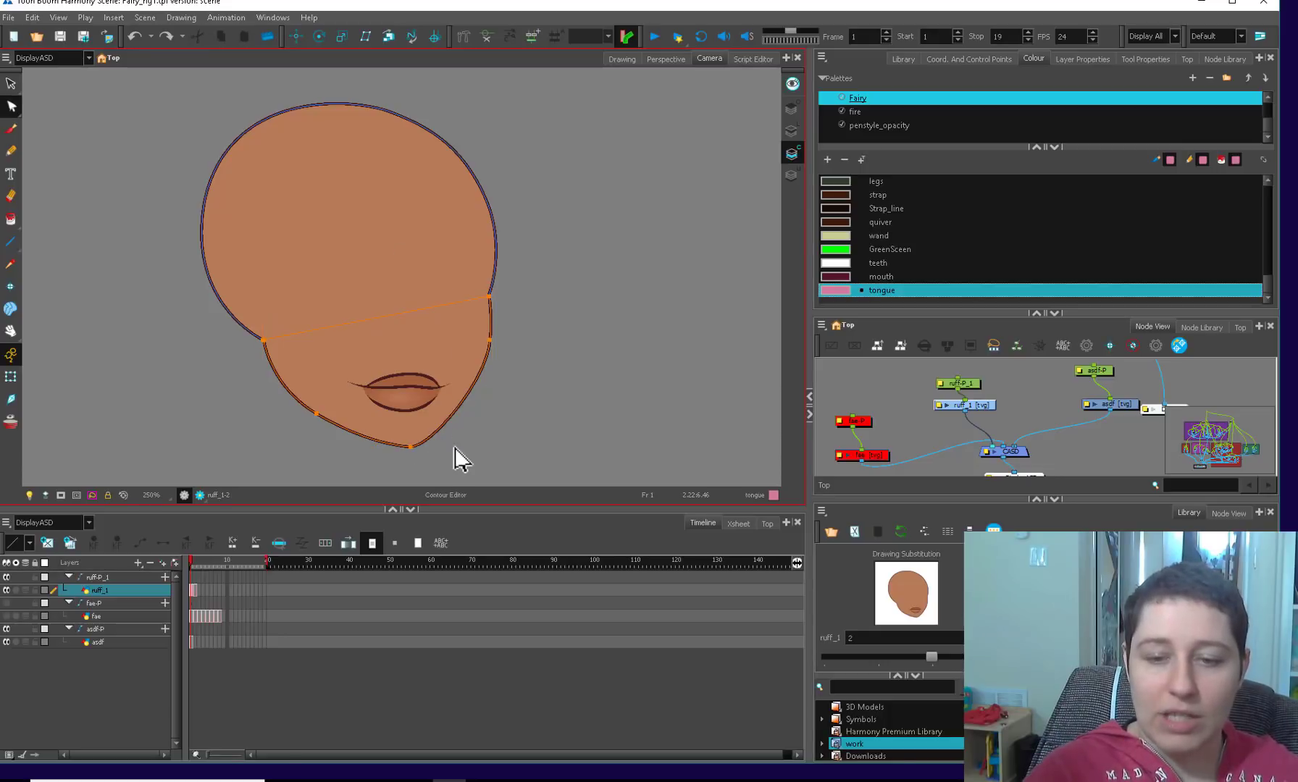
key(alt+s)
drag(376, 449, 377, 460)
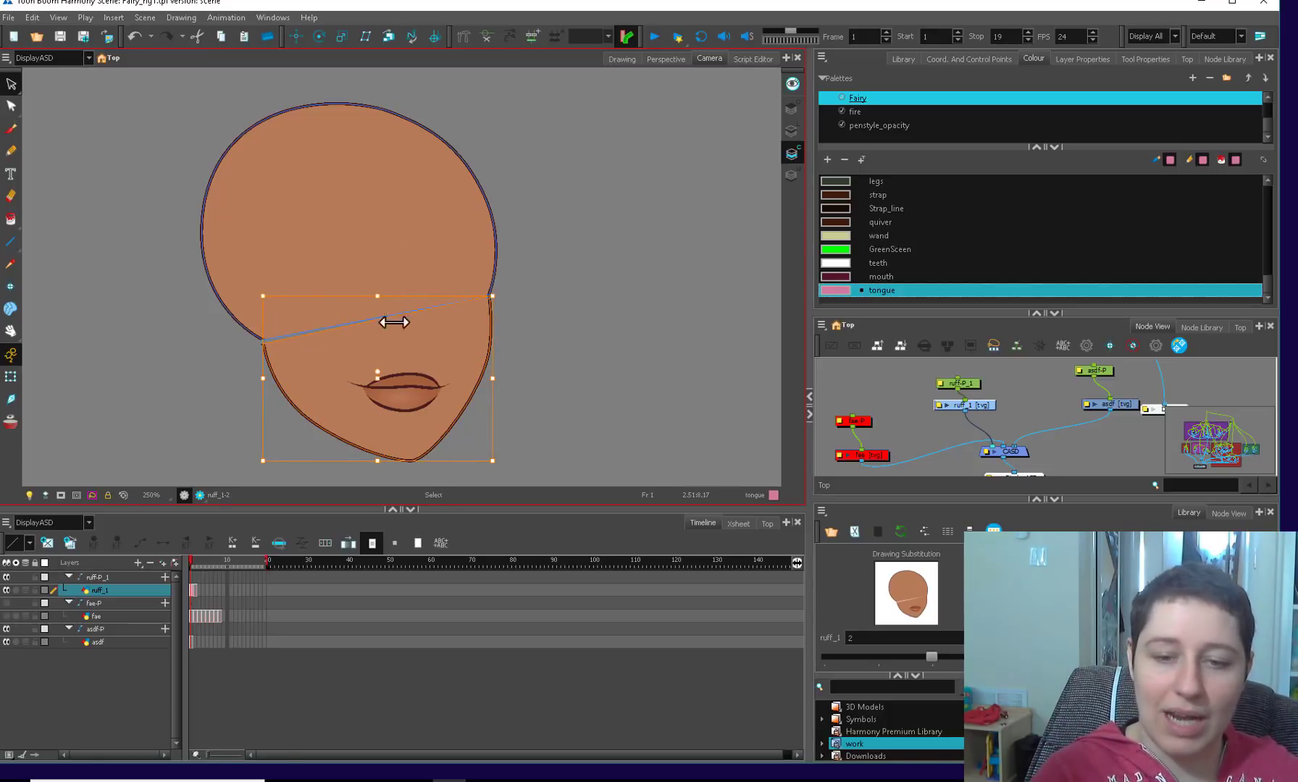
key(Delete)
key(ctrl+z)
key(ctrl+z)
key(ctrl+z)
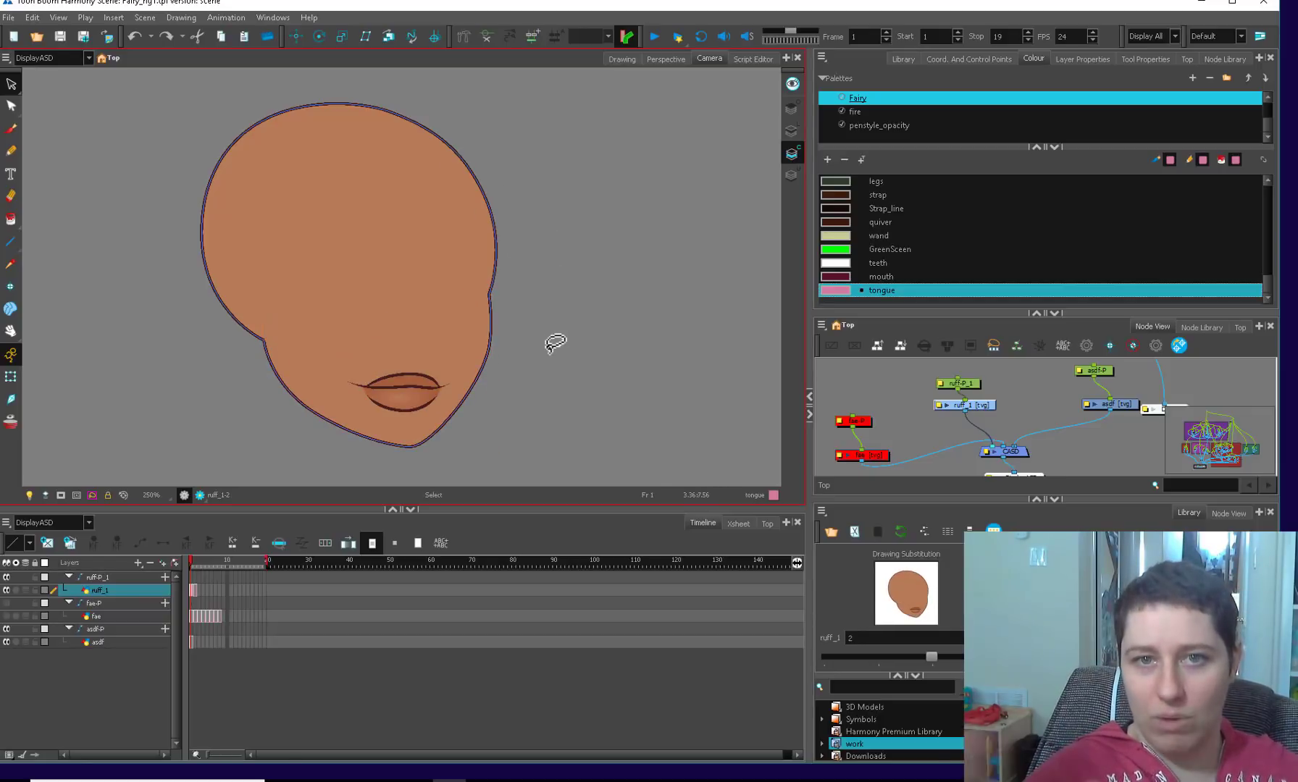
- Select the upper head fill and adjust its seam across the face with the Contour Editor
click(500, 319)
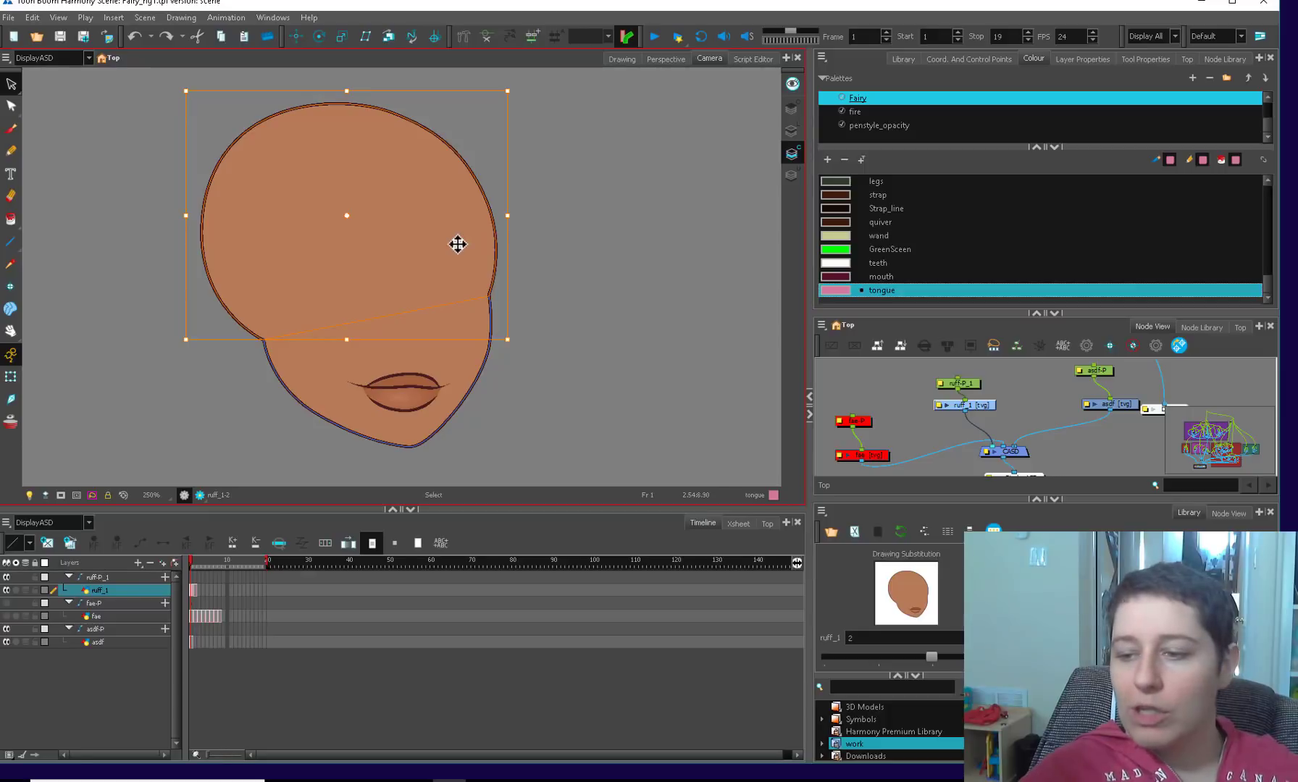
key(2)
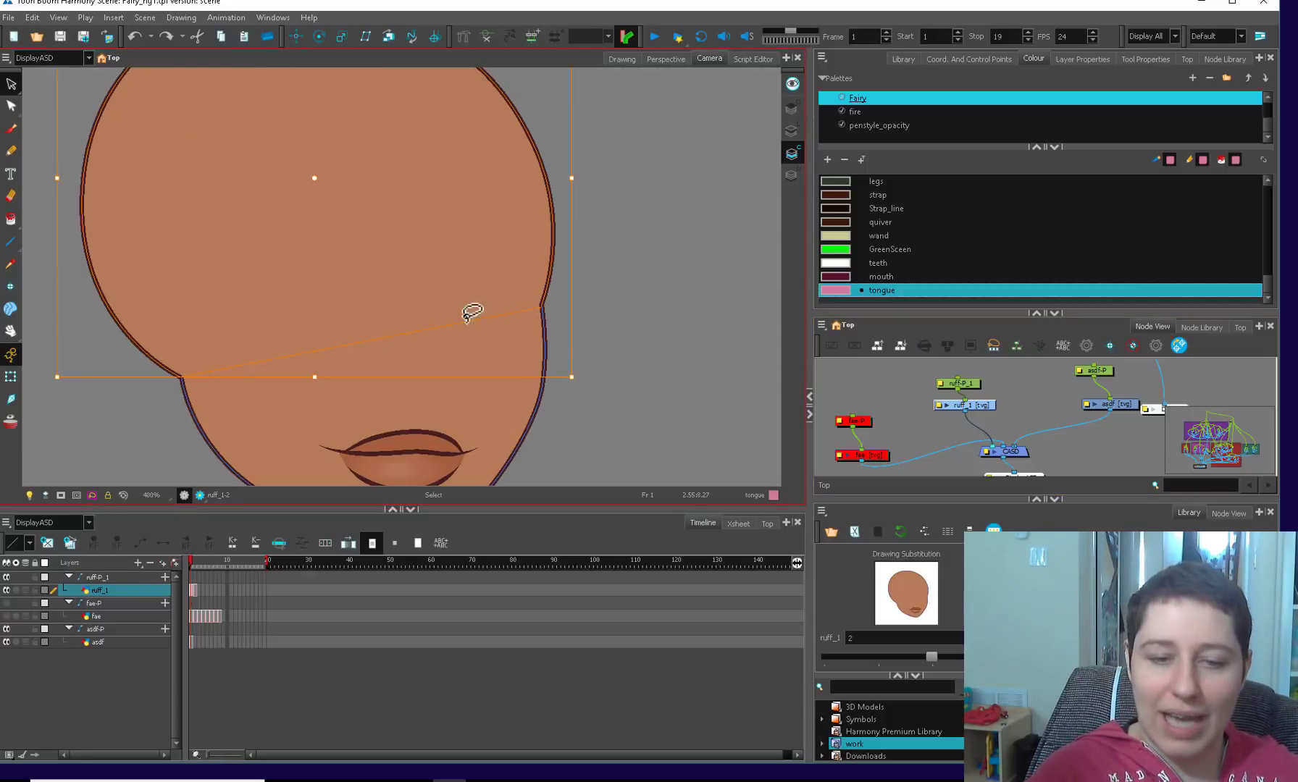
key(alt+q)
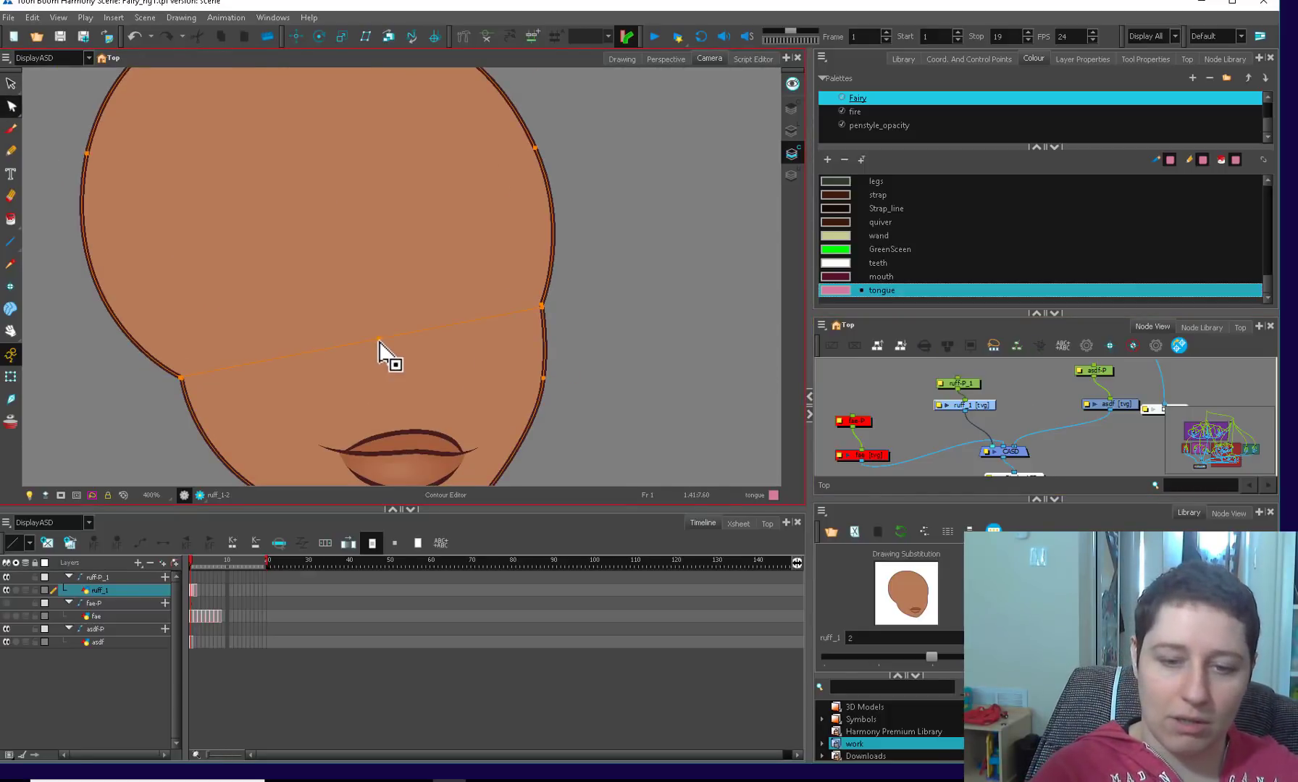
drag(378, 341, 351, 302)
key(1)
drag(635, 406, 637, 348)
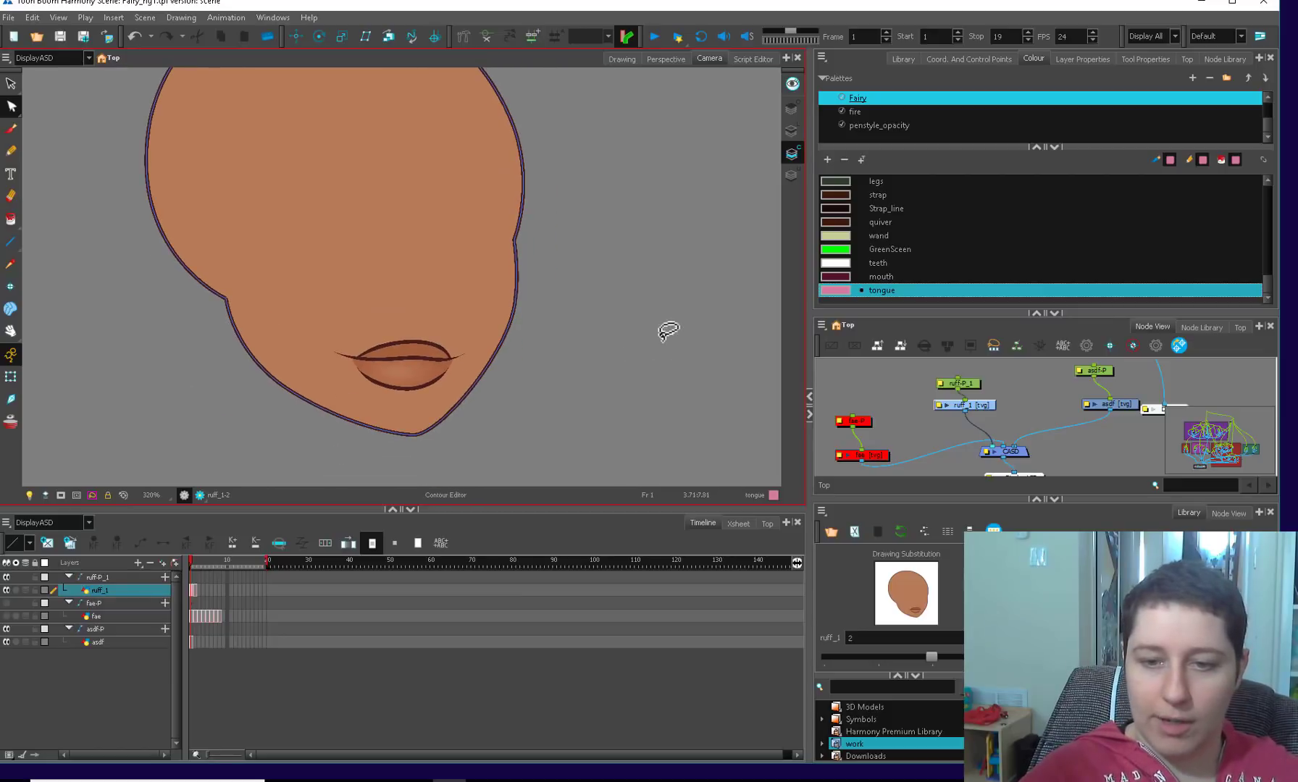
- Make the Line Art layer active and select the lips on the ruff_1 head to check them as separate artwork, leaving nothing selected
key(l)
key(alt+s)
mouse_move(433, 288)
mouse_down()
mouse_move(403, 391)
mouse_move(535, 394)
mouse_up()
key(2)
scroll(579, 386, down, 3)
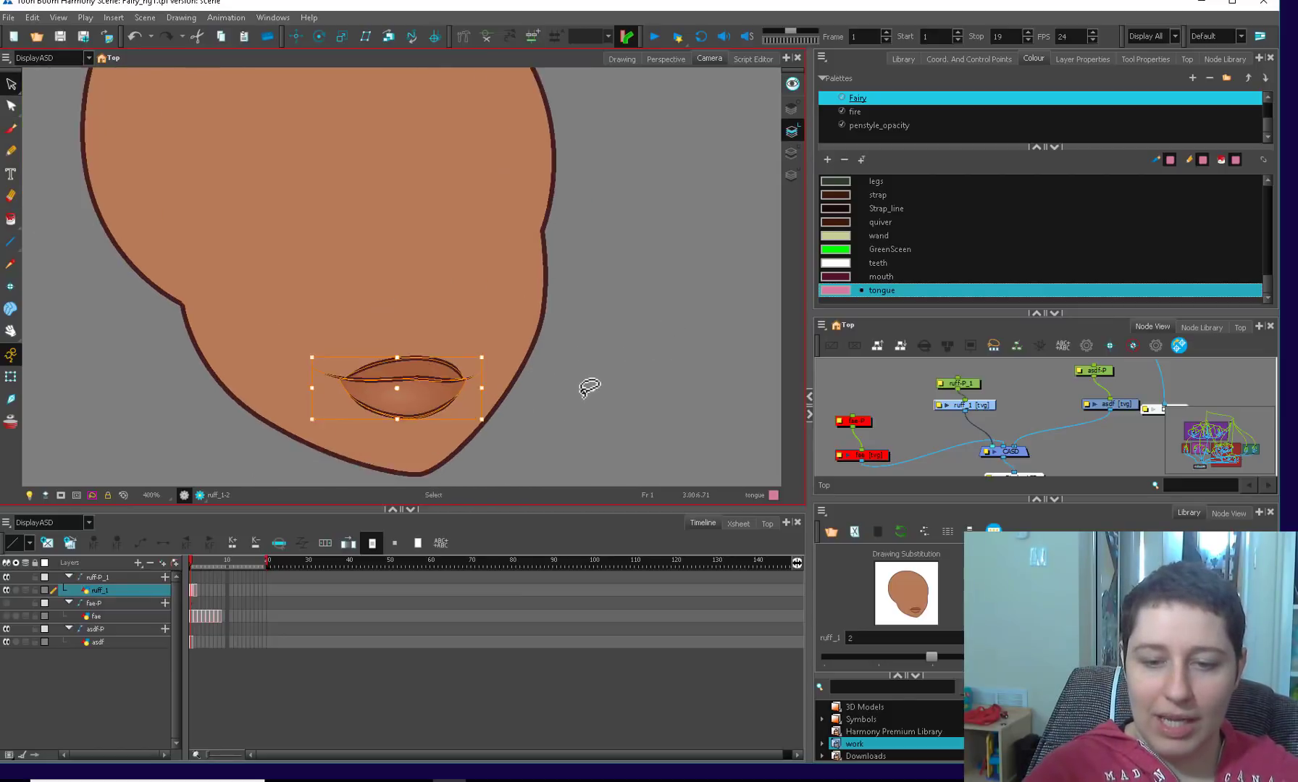
click(558, 421)
scroll(594, 369, down, 1)
scroll(521, 391, up, 2)
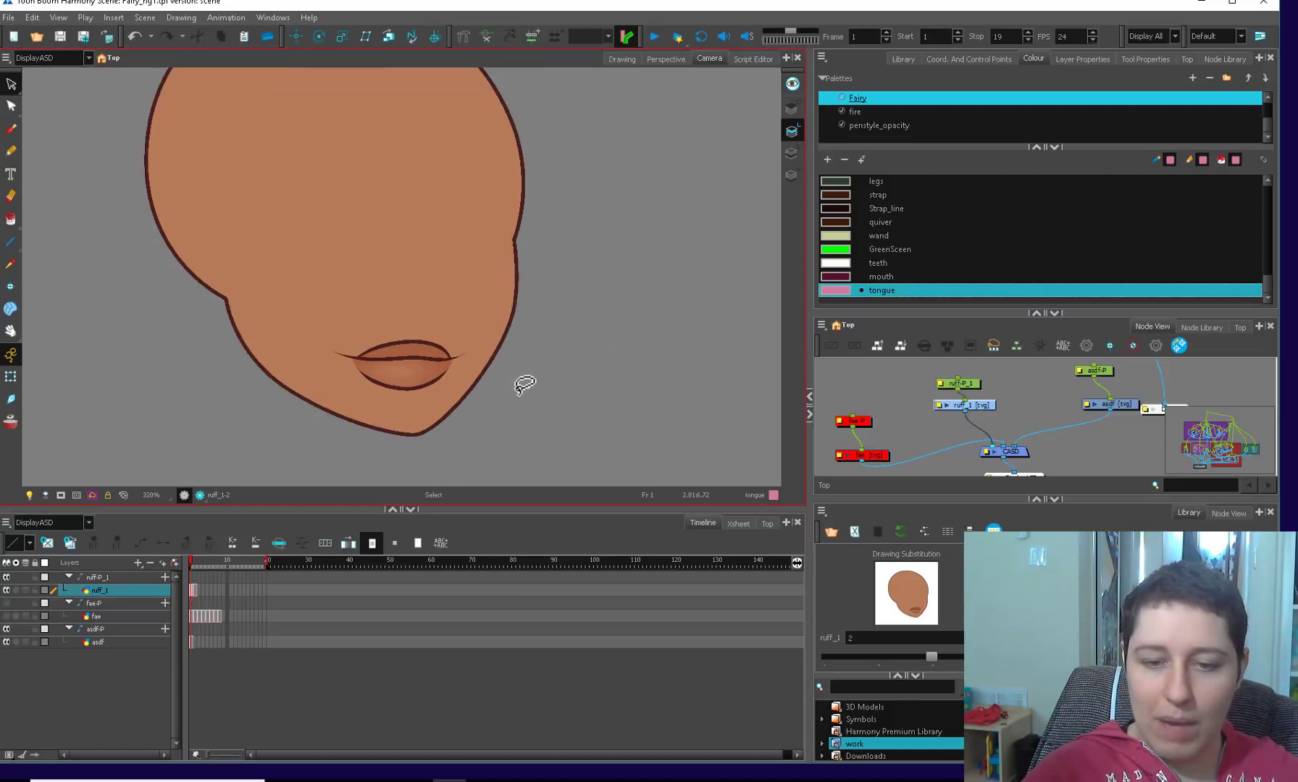
scroll(464, 347, down, 1)
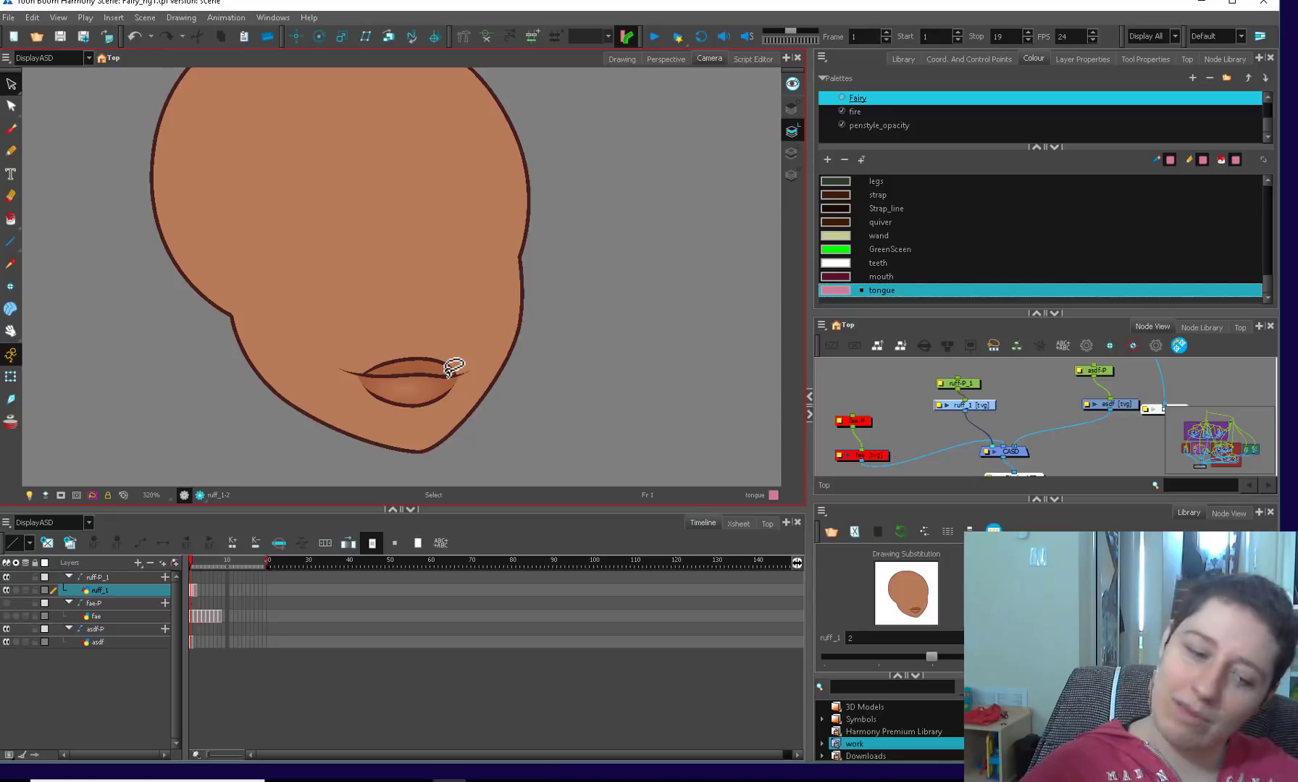
- On frame 2 of ruff_1, move the lower lip down away from the upper lip to open the mouth
click(194, 590)
drag(440, 370, 464, 347)
scroll(478, 377, up, 1)
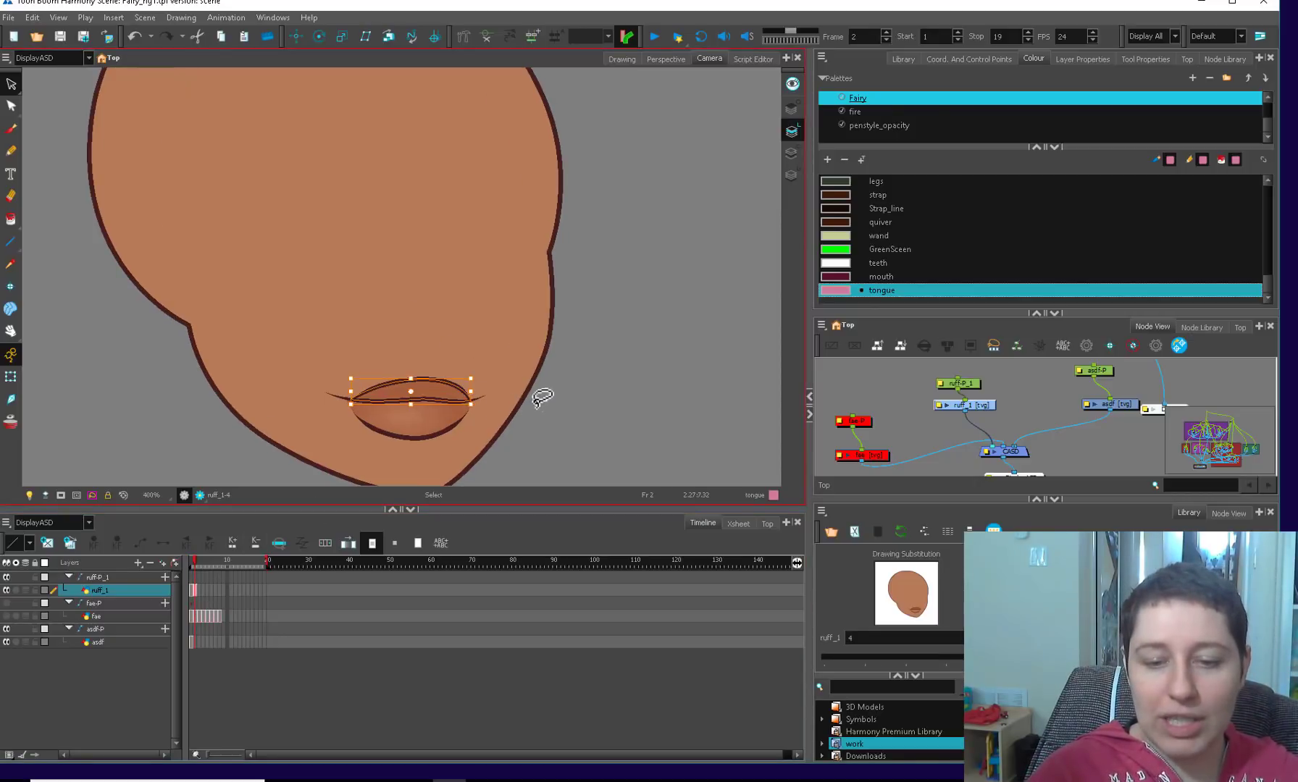
drag(507, 406, 414, 434)
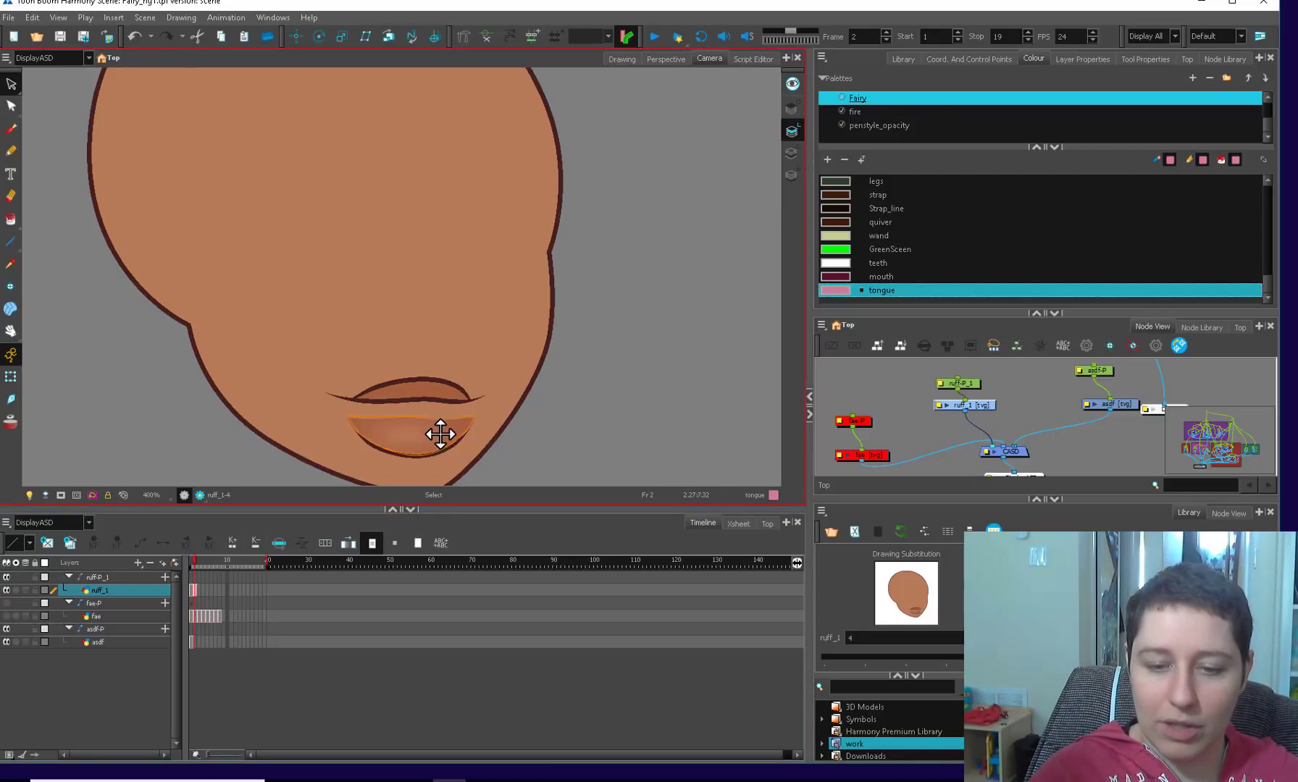
scroll(440, 433, up, 1)
mouse_move(492, 357)
mouse_down()
mouse_move(525, 370)
mouse_move(518, 392)
mouse_up()
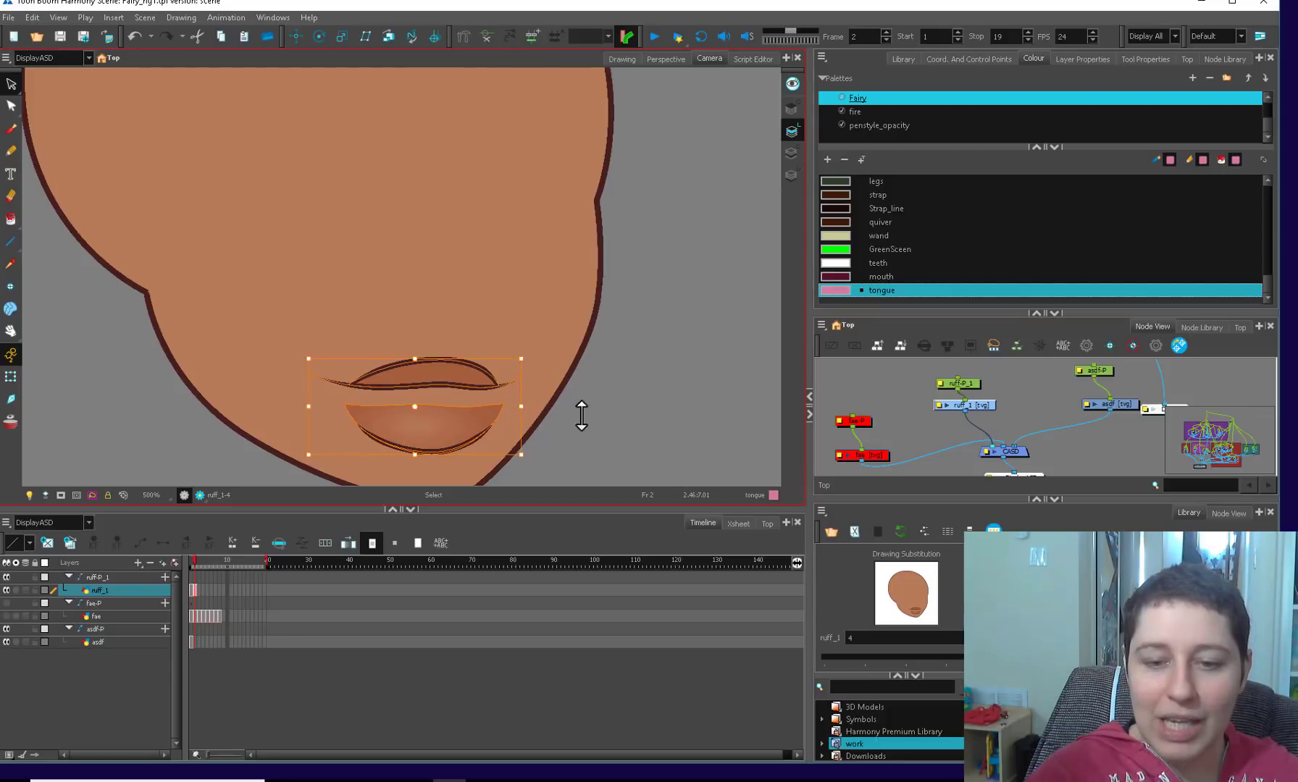
click(642, 406)
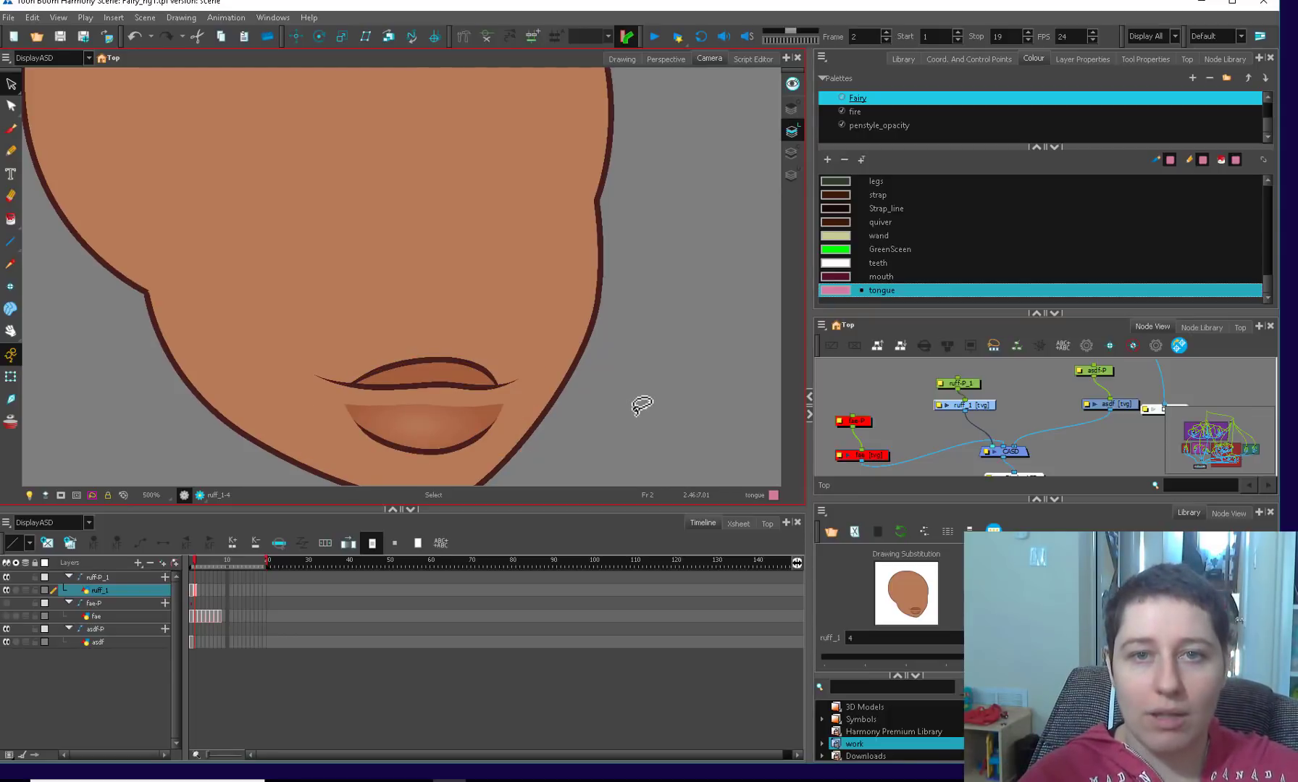
- Show the Select tool's properties and stretch both lips wider horizontally on frame 2
click(1075, 97)
click(1152, 60)
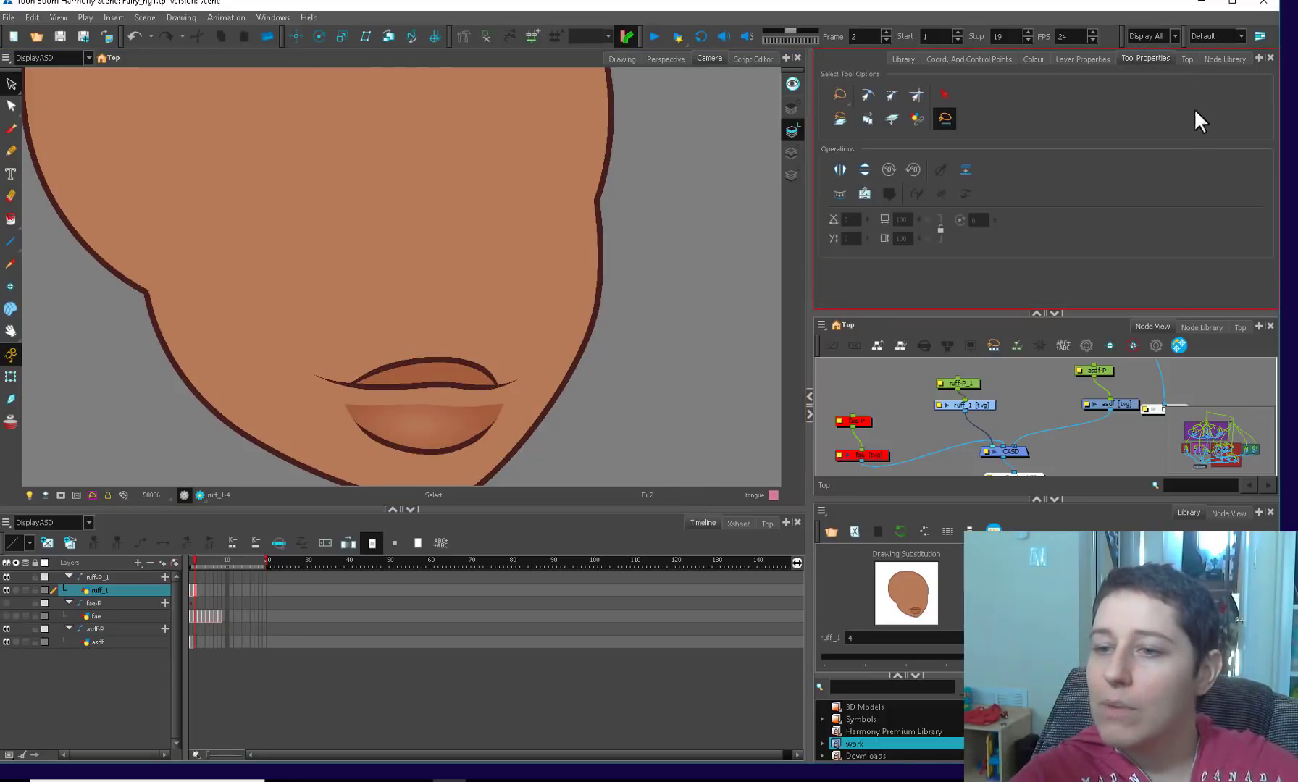
key(ctrl+a)
mouse_move(524, 396)
mouse_down()
mouse_move(549, 404)
mouse_move(533, 403)
mouse_move(549, 398)
mouse_move(557, 298)
mouse_up()
click(11, 84)
key(ctrl+z)
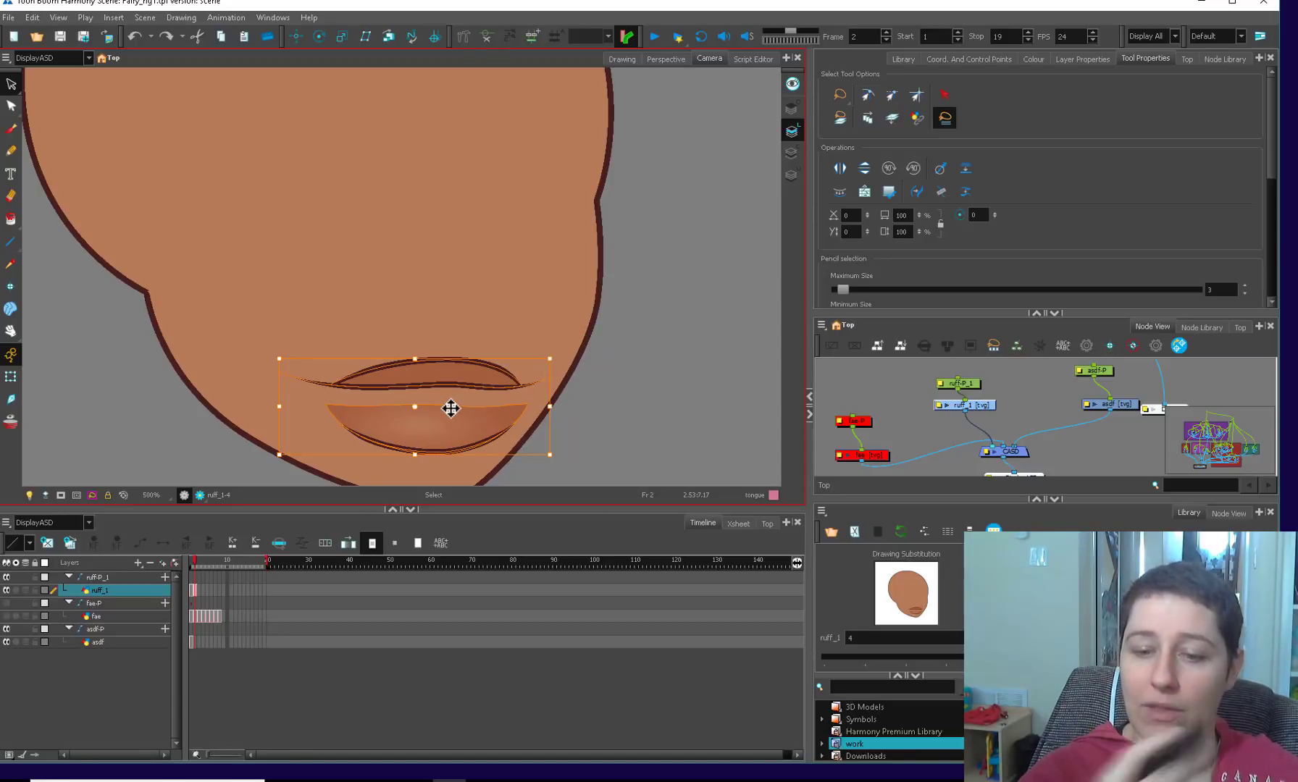
drag(551, 408, 554, 410)
drag(195, 562, 193, 562)
- Try thickening the upper lip's outline near its corner with the Pencil Editor, and undo the change
key(alt+q)
drag(443, 322, 556, 323)
key(2)
click(11, 107)
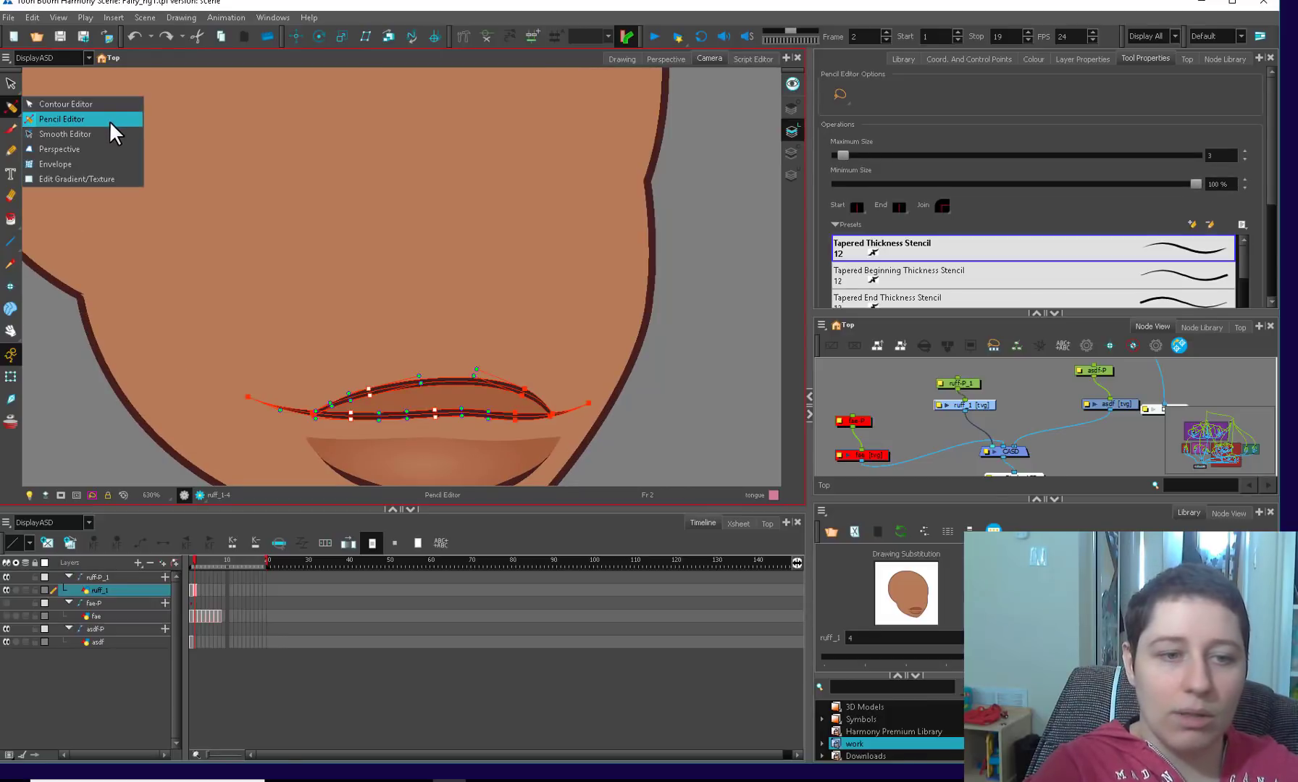
click(109, 119)
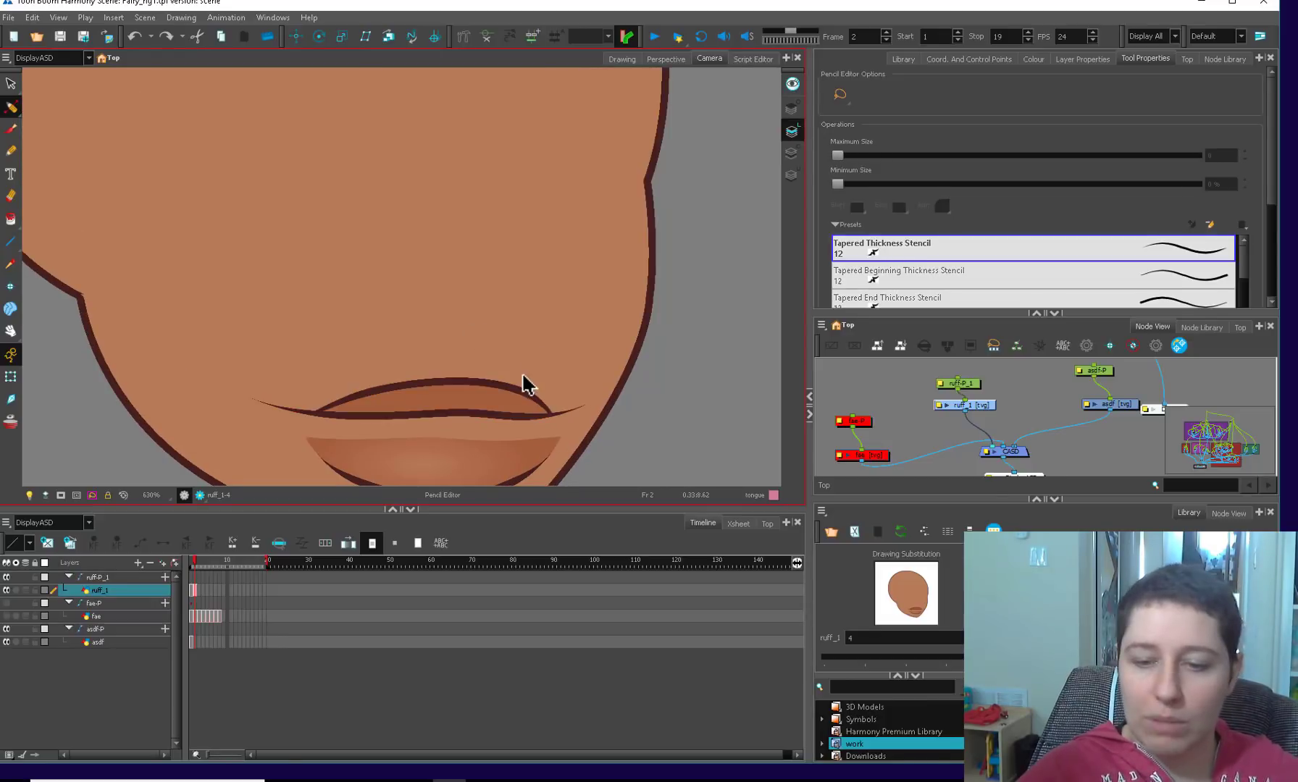
click(551, 414)
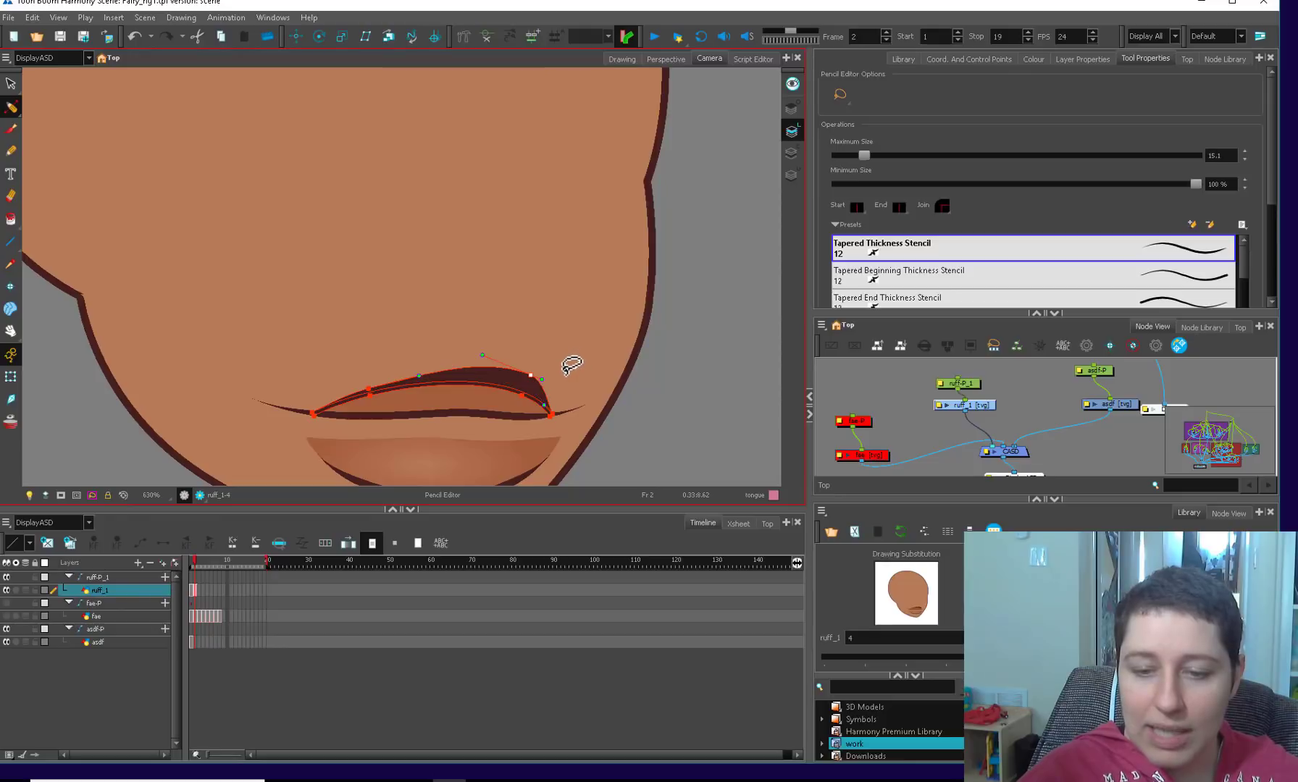
key(ctrl+z)
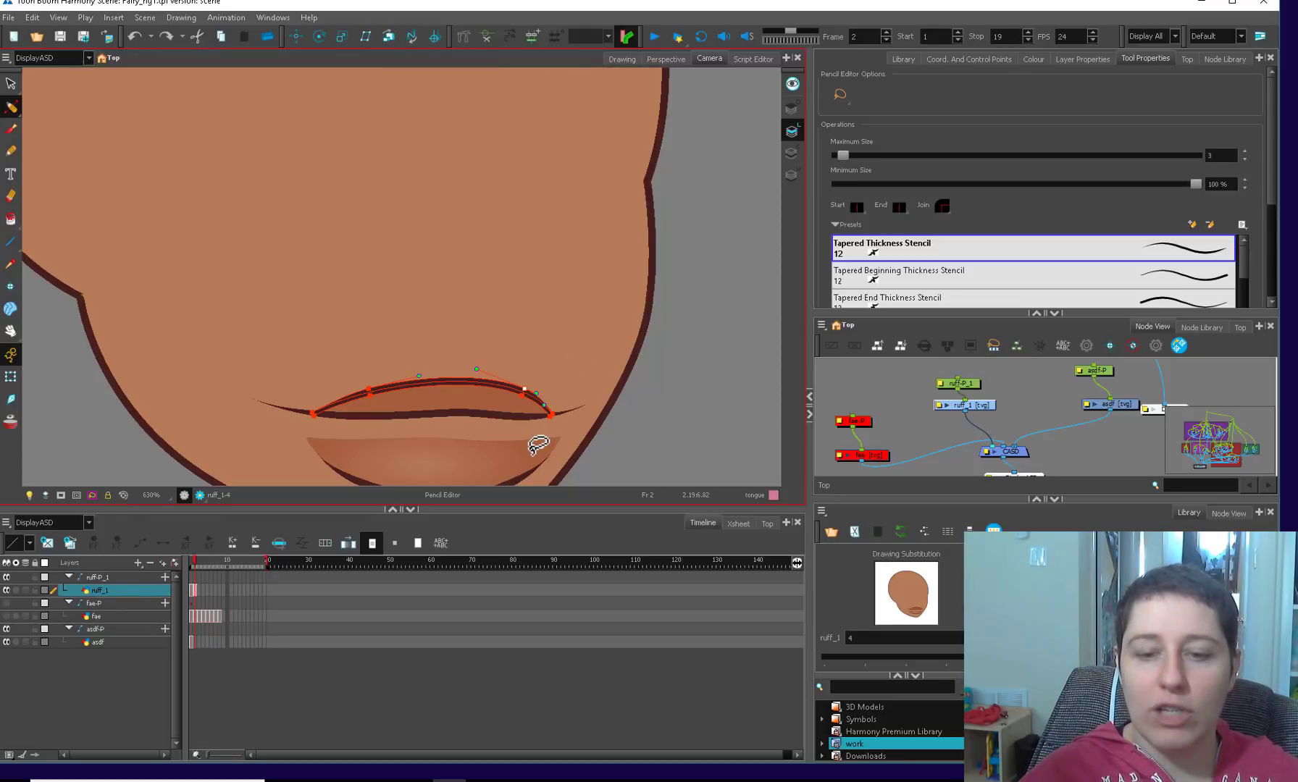
- Try squashing the upper lip narrower horizontally with the Select tool, and undo the change
key(alt+s)
drag(551, 400, 479, 406)
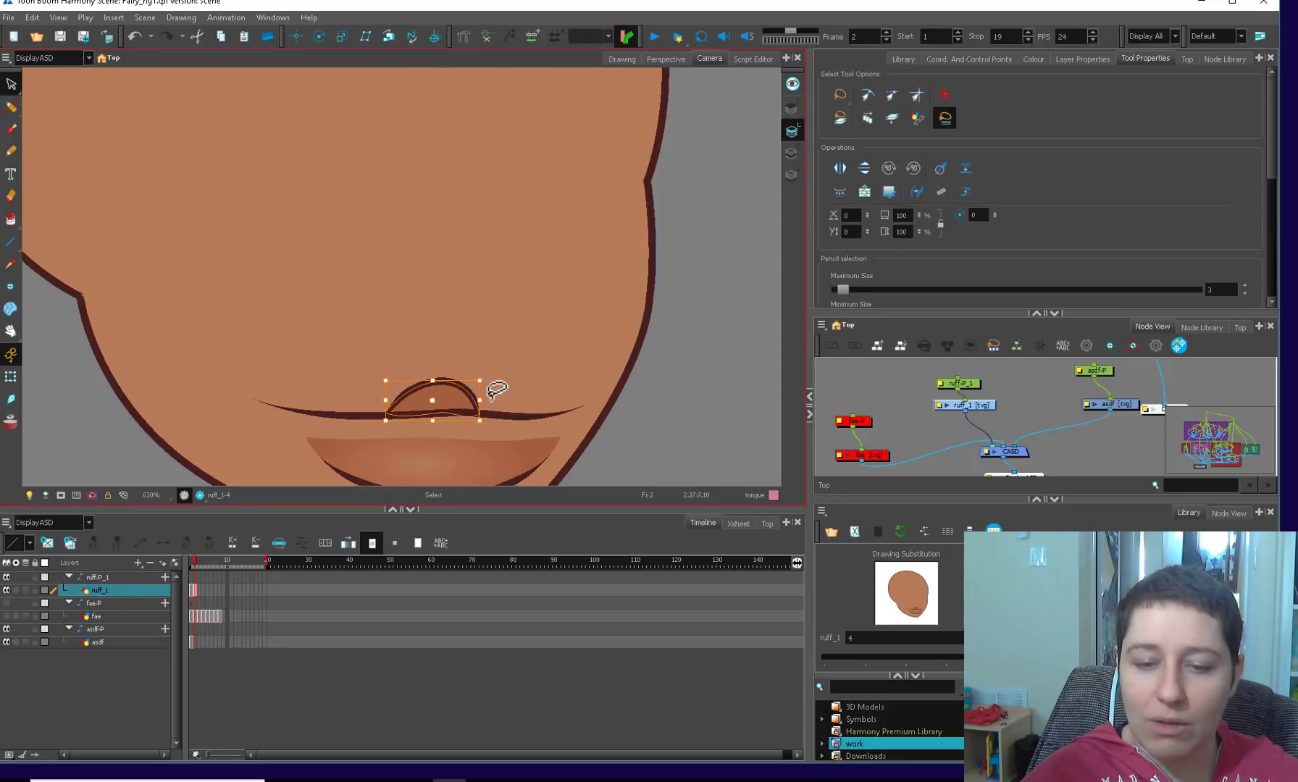
key(ctrl+z)
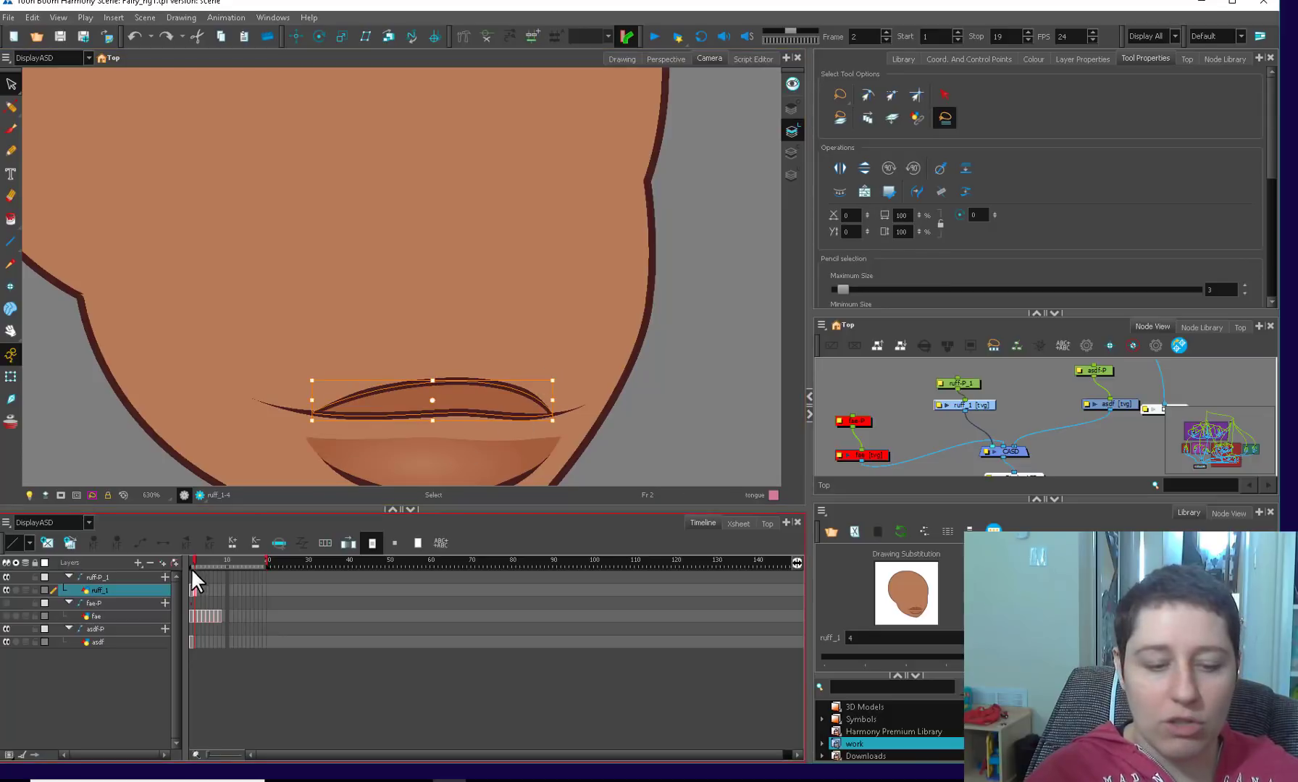
- Examine the upper lip's outline points on frame 2 with the Pencil Editor, leaving nothing selected
click(190, 560)
click(193, 560)
key(.)
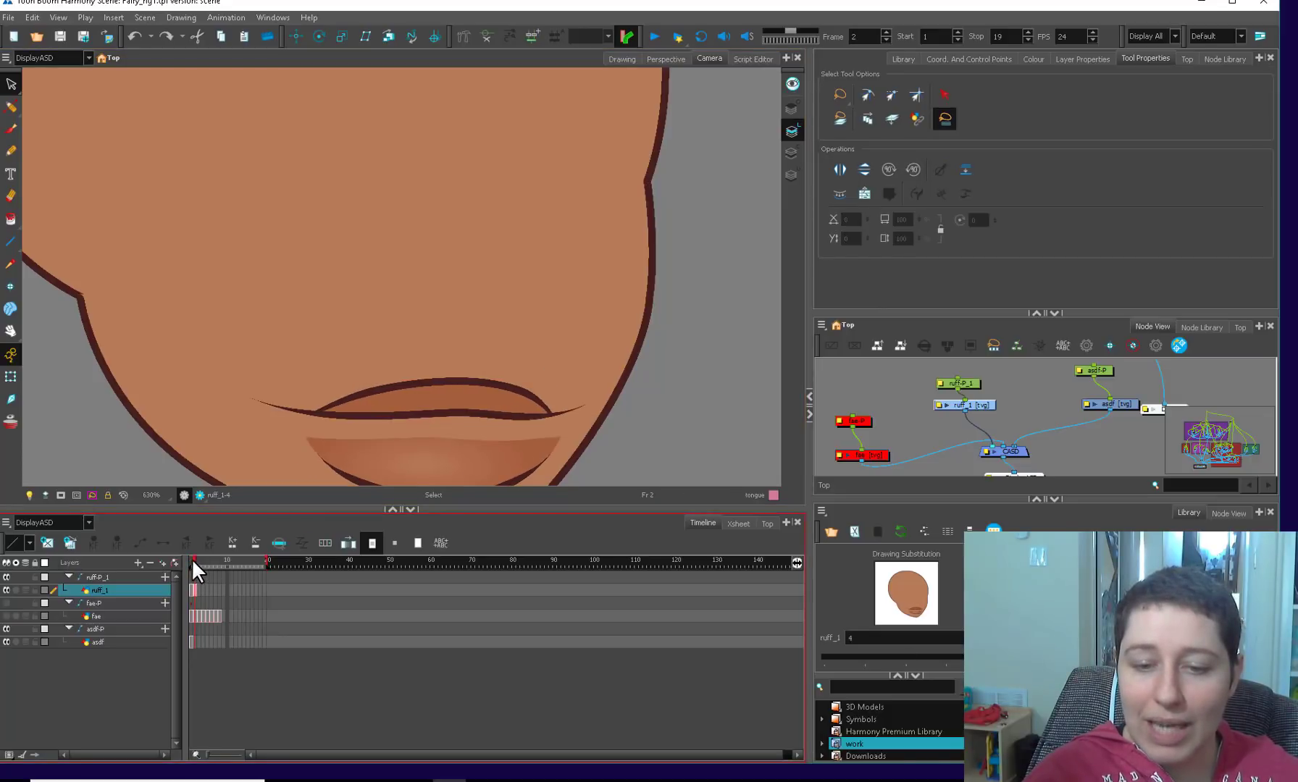
key(.)
key(alt+q)
click(342, 401)
key(2)
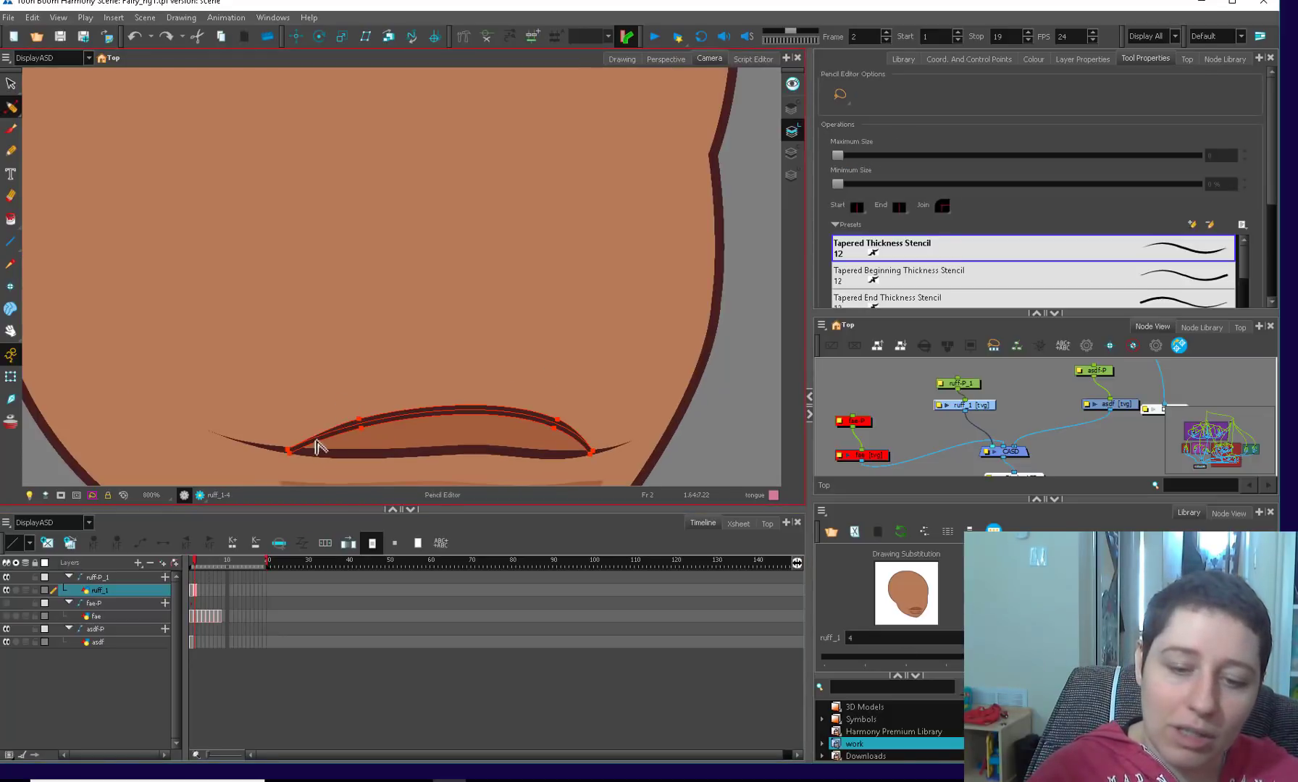
click(361, 428)
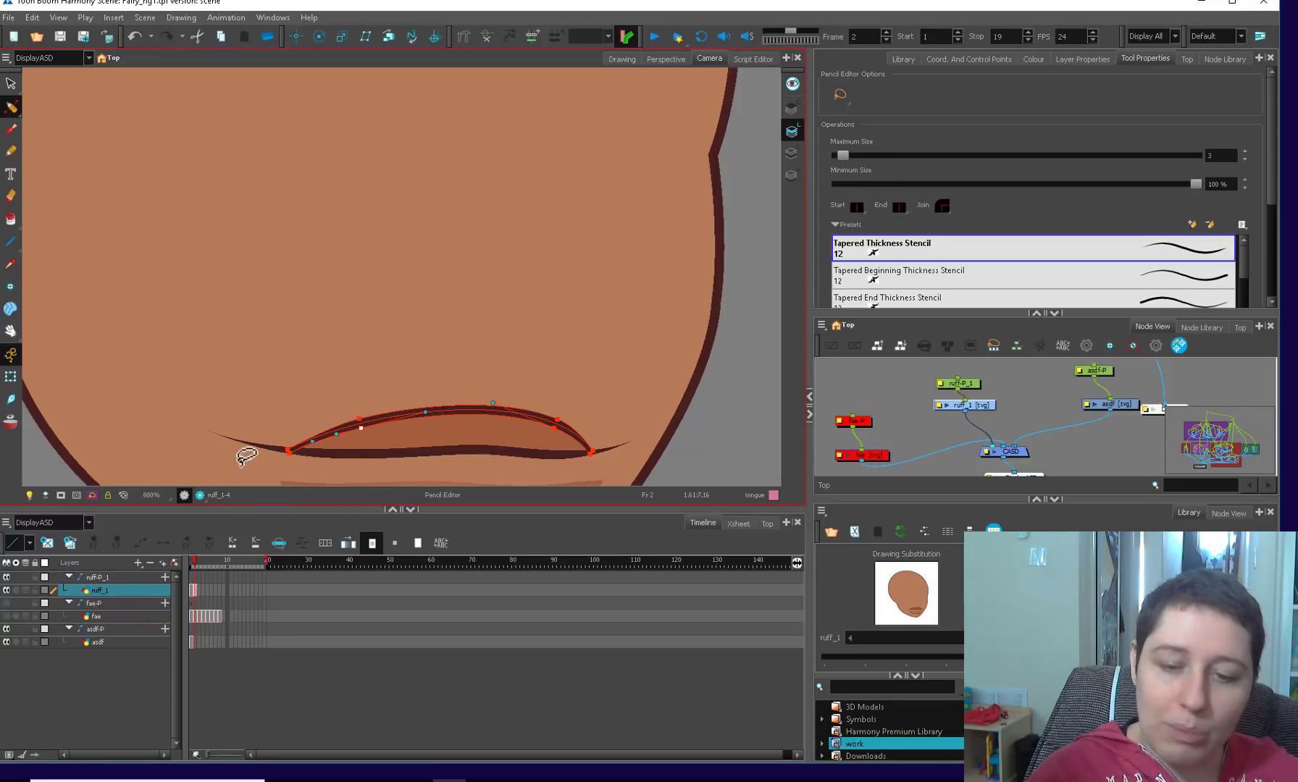
key(1)
click(594, 376)
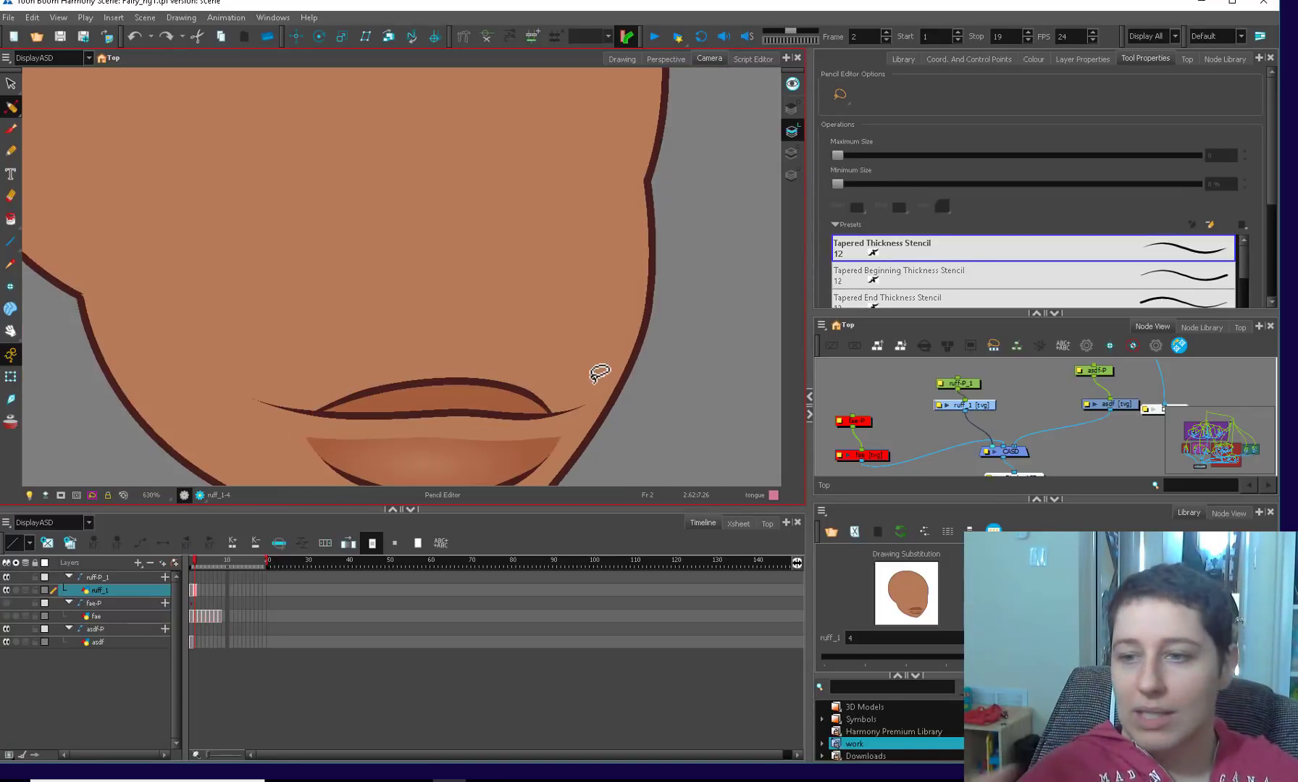
- Switch to the Contour Editor and try pulling the upper lip's top curve upward, undoing the change
click(11, 105)
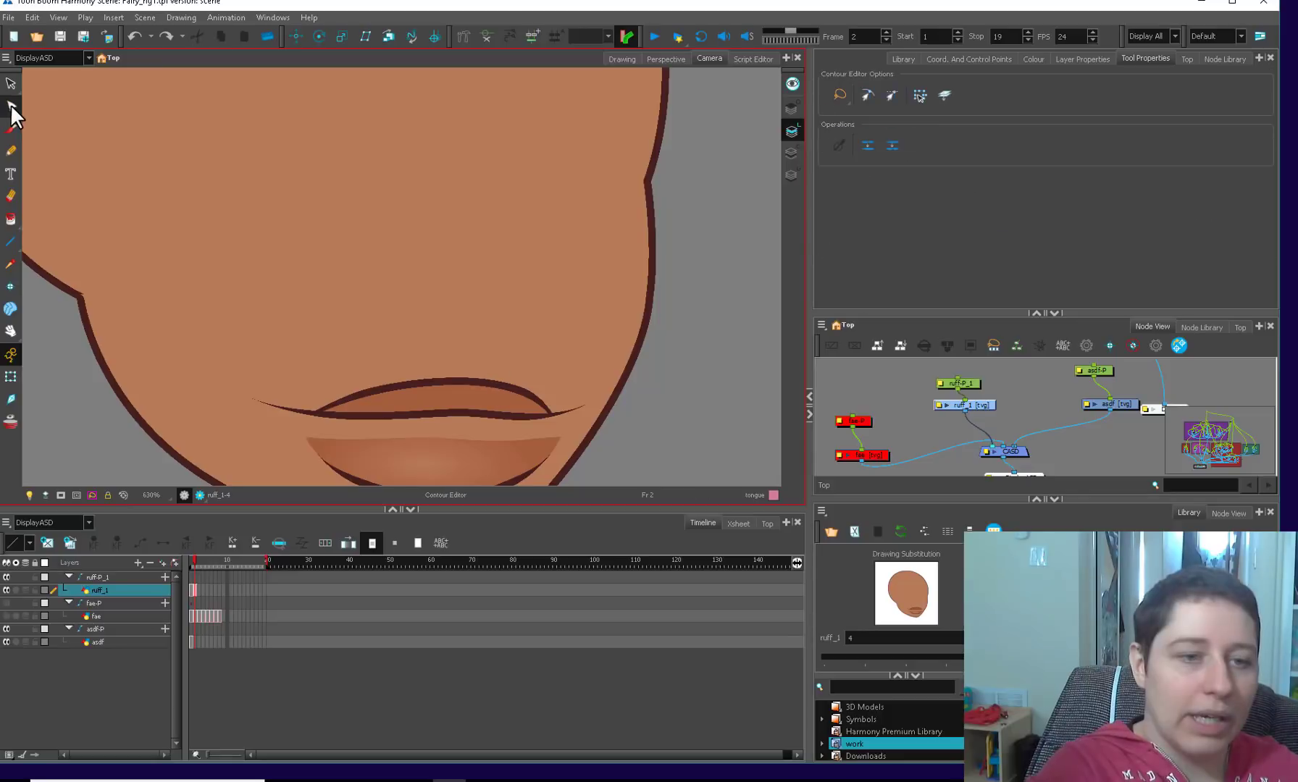
click(72, 103)
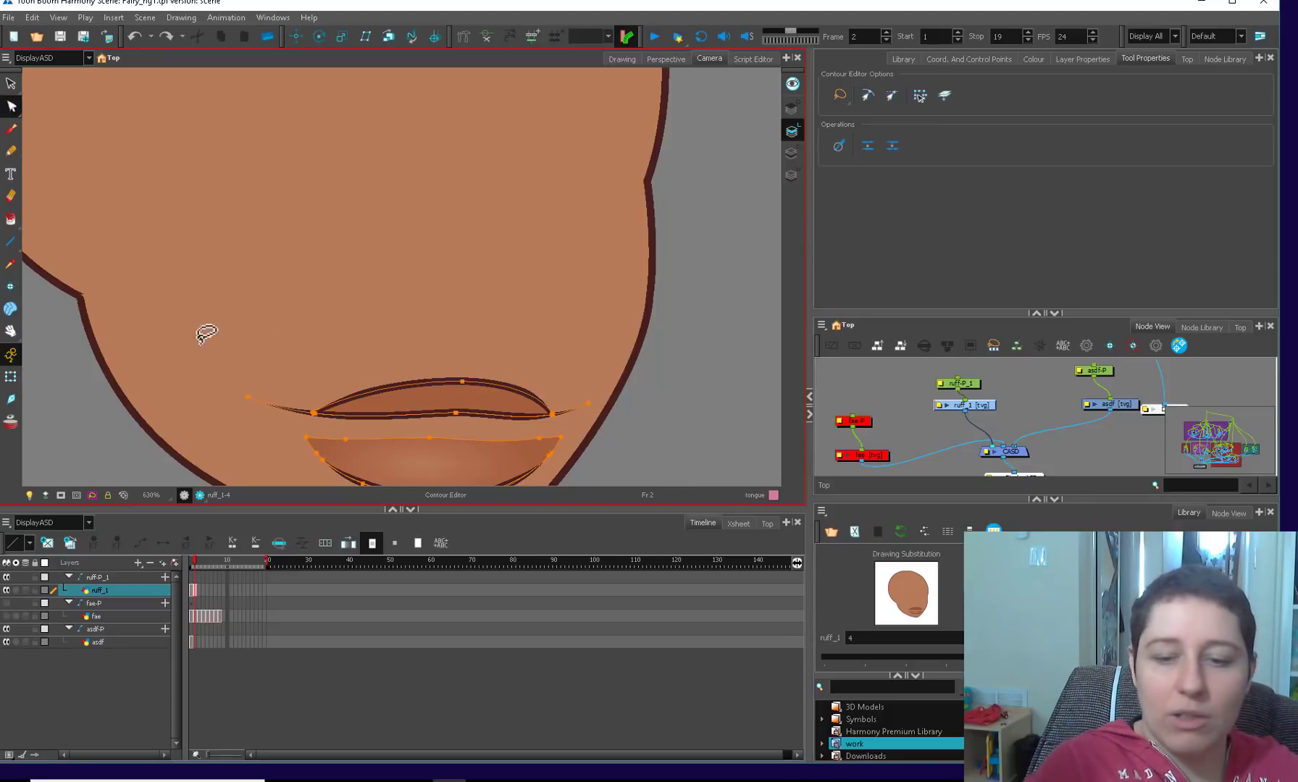
click(461, 394)
key(ctrl+z)
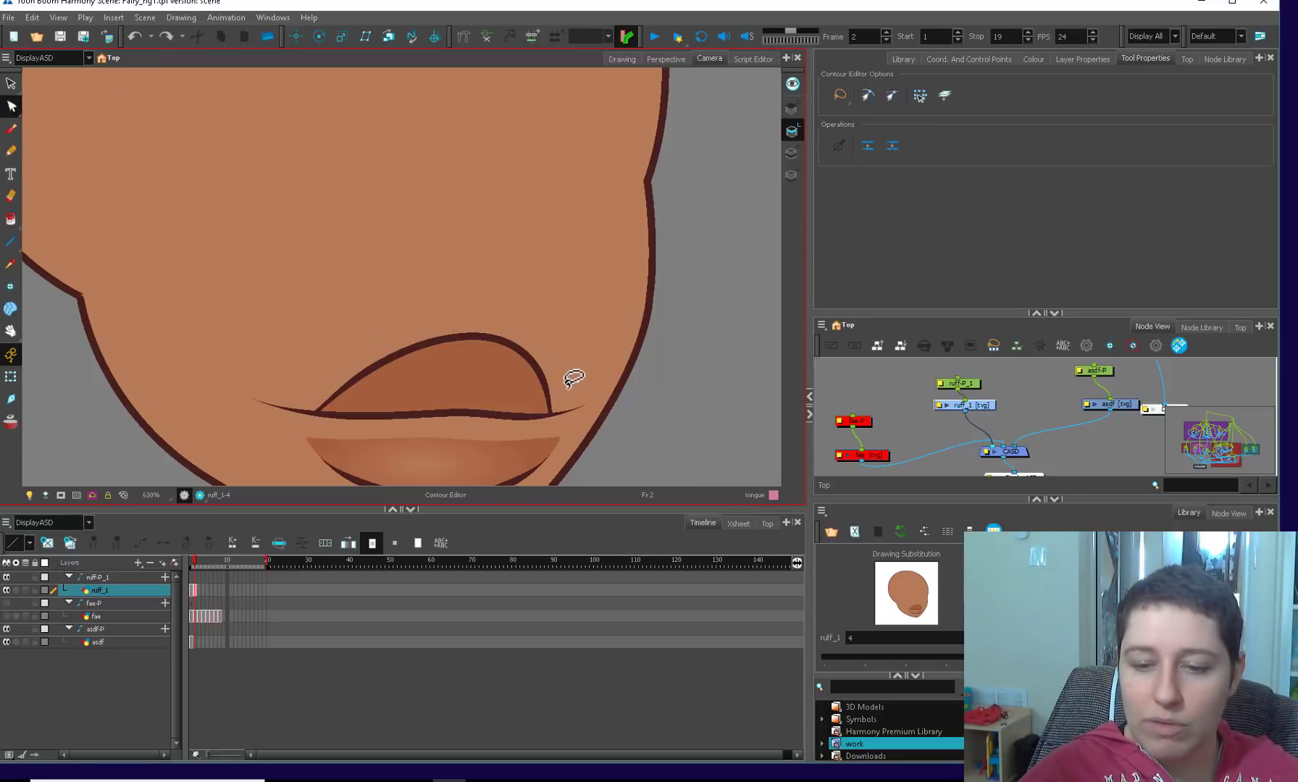
key(ctrl+z)
- Try pulling the upper lip's right corner point up and outward, and undo the move
click(550, 415)
drag(551, 416, 585, 371)
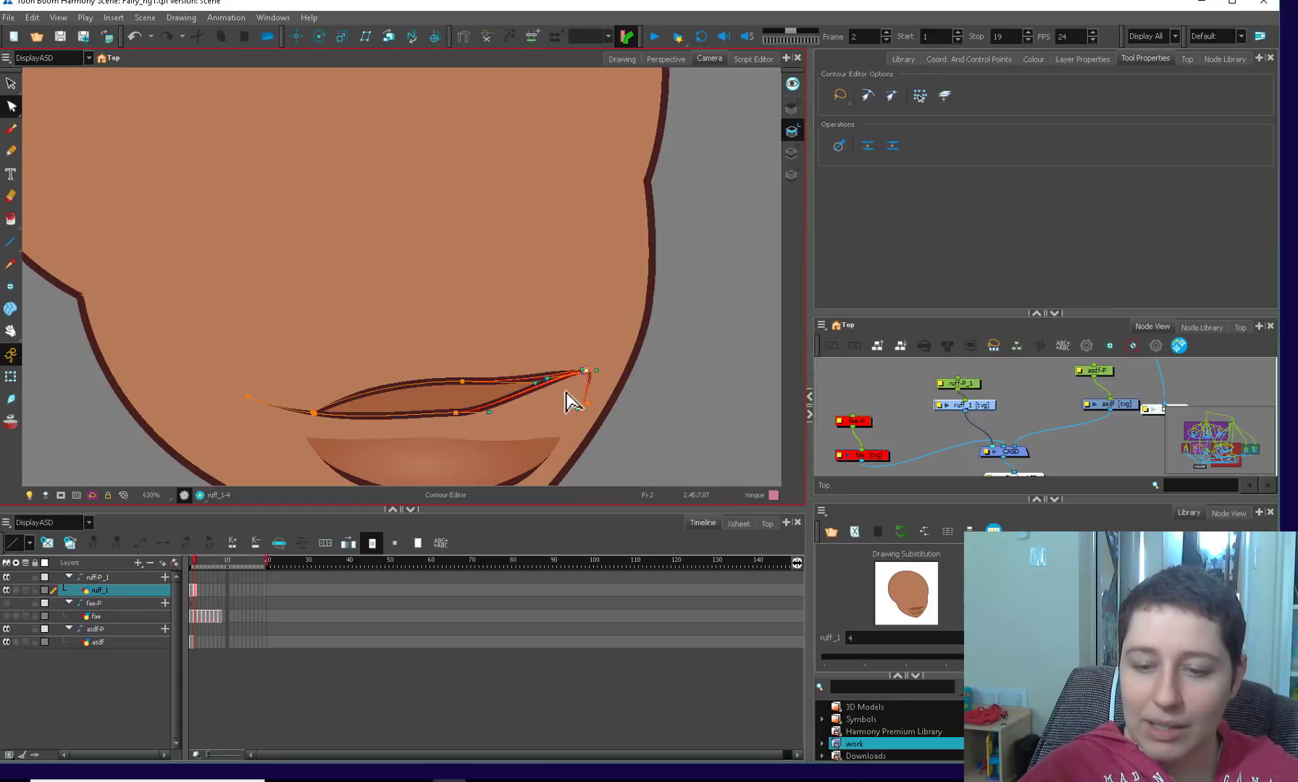
click(553, 411)
key(ctrl+z)
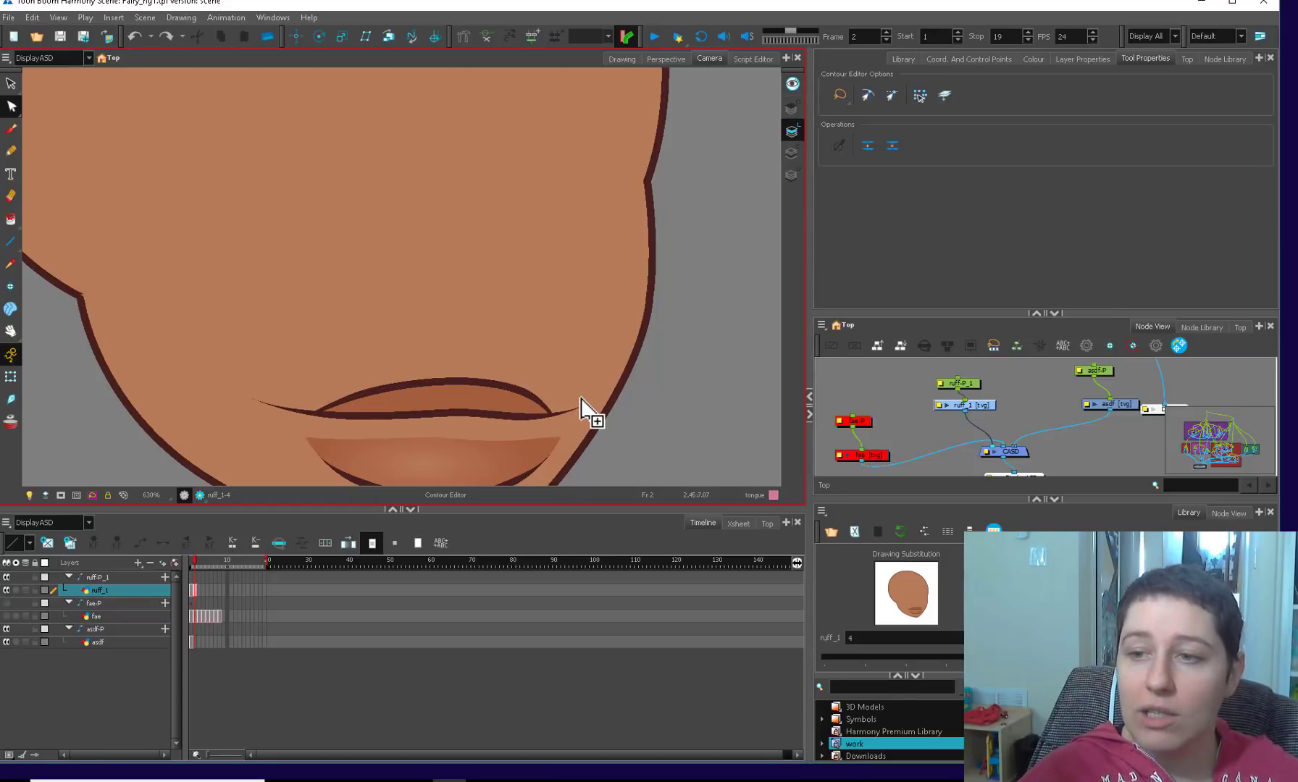
- Enable the Contour Editor's transform box and use it to raise and tilt the upper lip's right corner points on frame 2
click(920, 96)
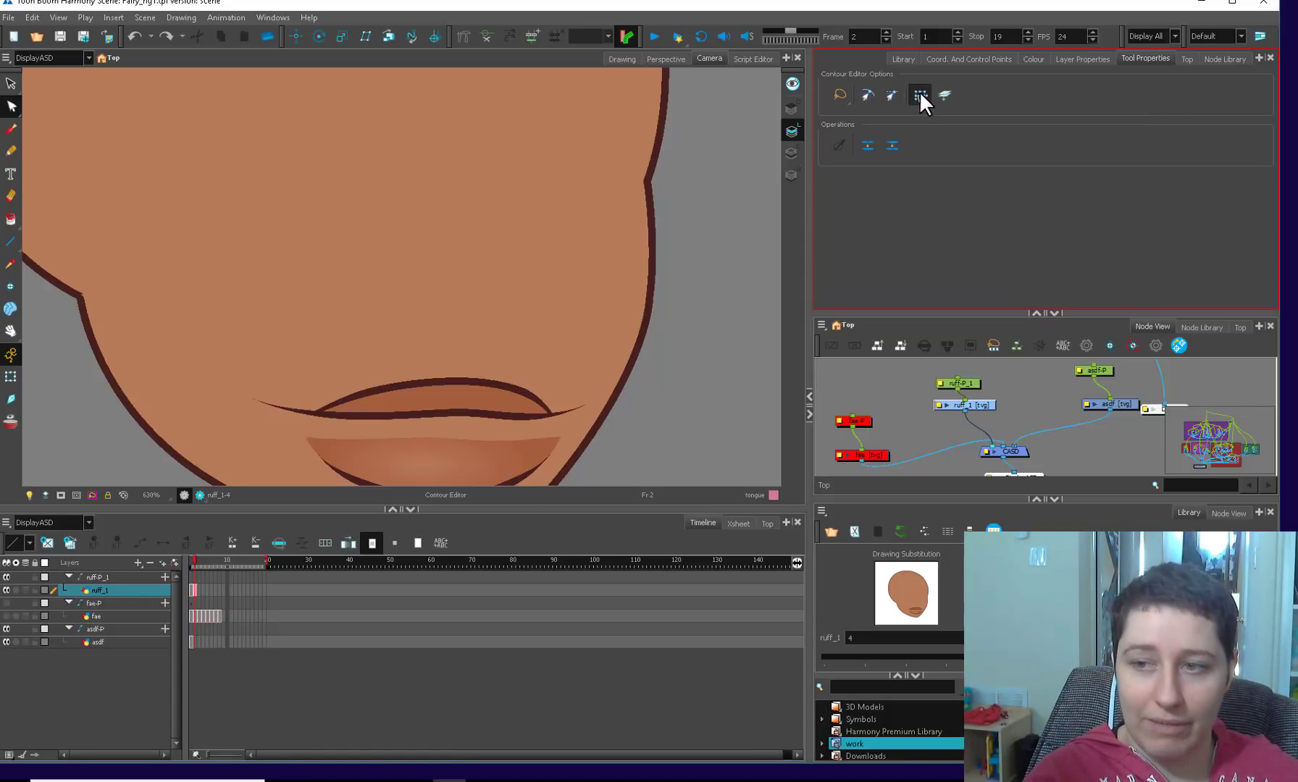
mouse_move(529, 319)
mouse_down()
mouse_move(557, 414)
mouse_move(601, 316)
mouse_up()
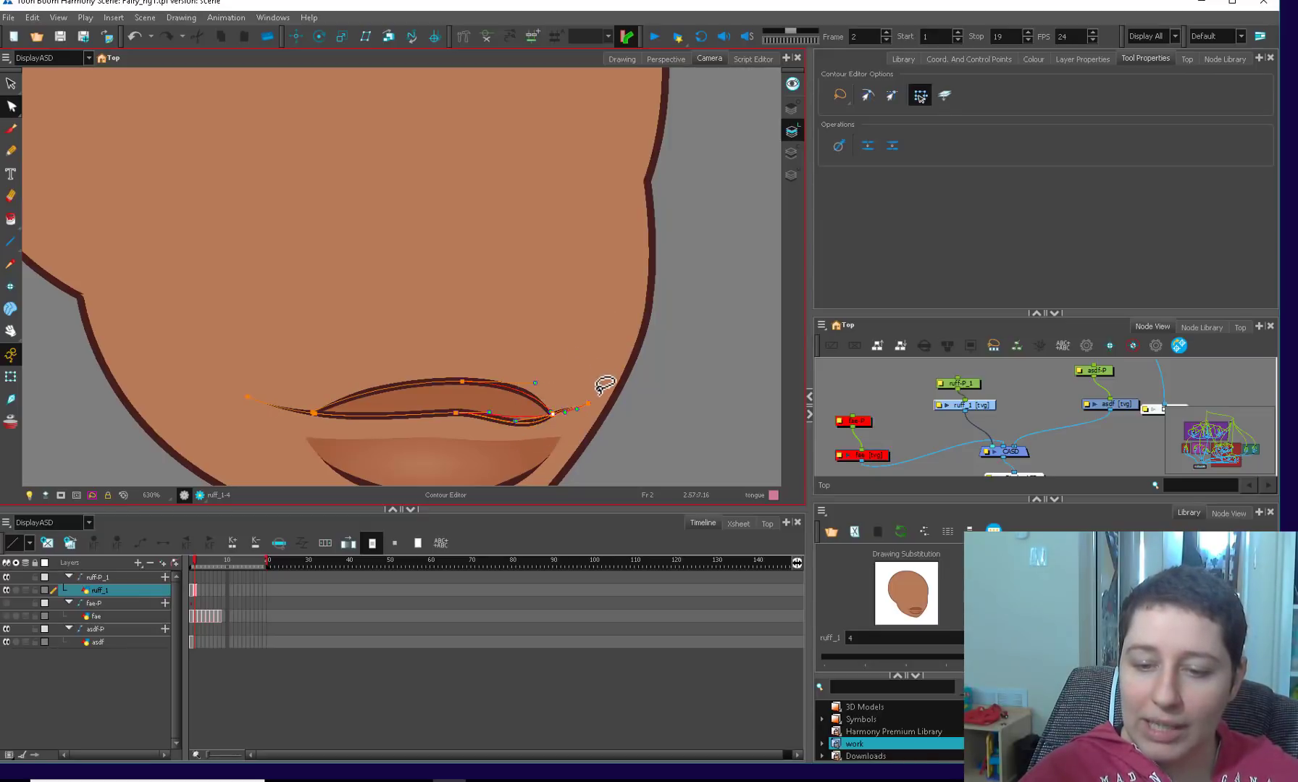
click(521, 324)
mouse_move(438, 395)
mouse_down()
mouse_move(574, 414)
mouse_move(559, 339)
mouse_up()
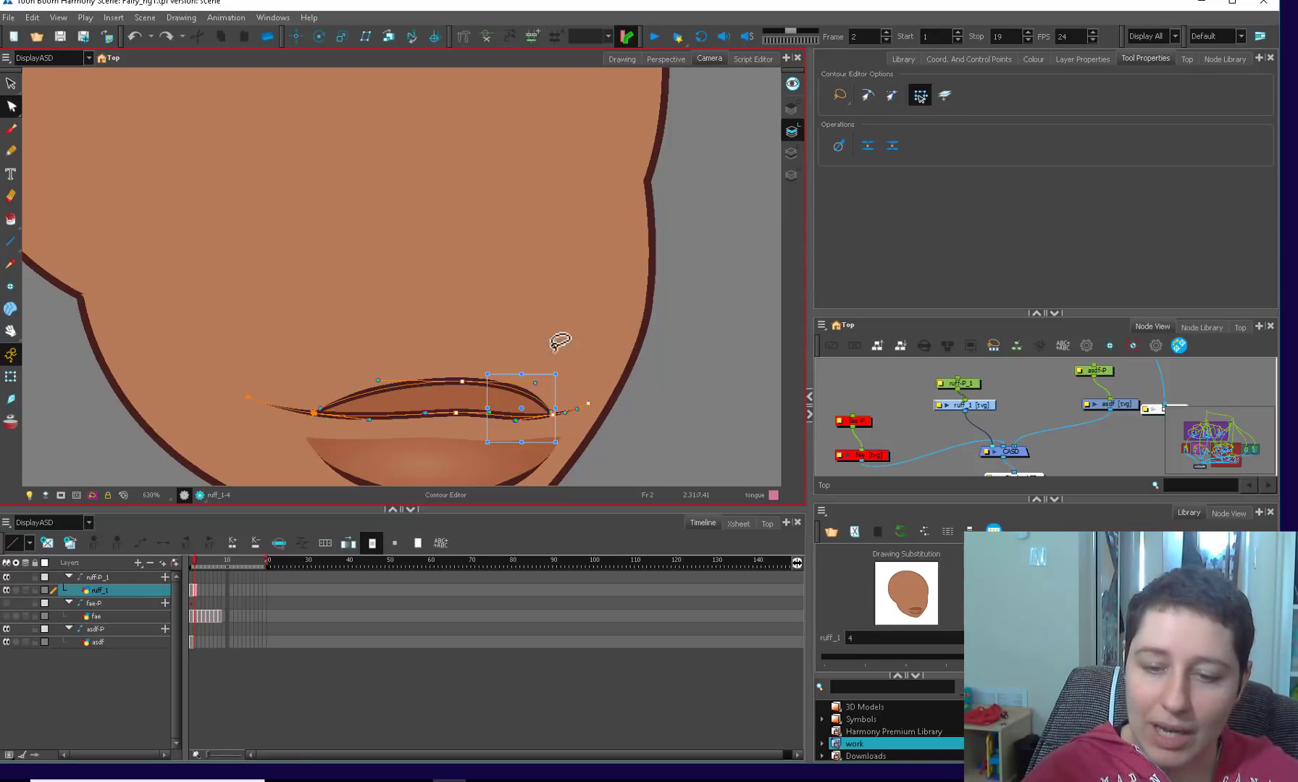
click(462, 382)
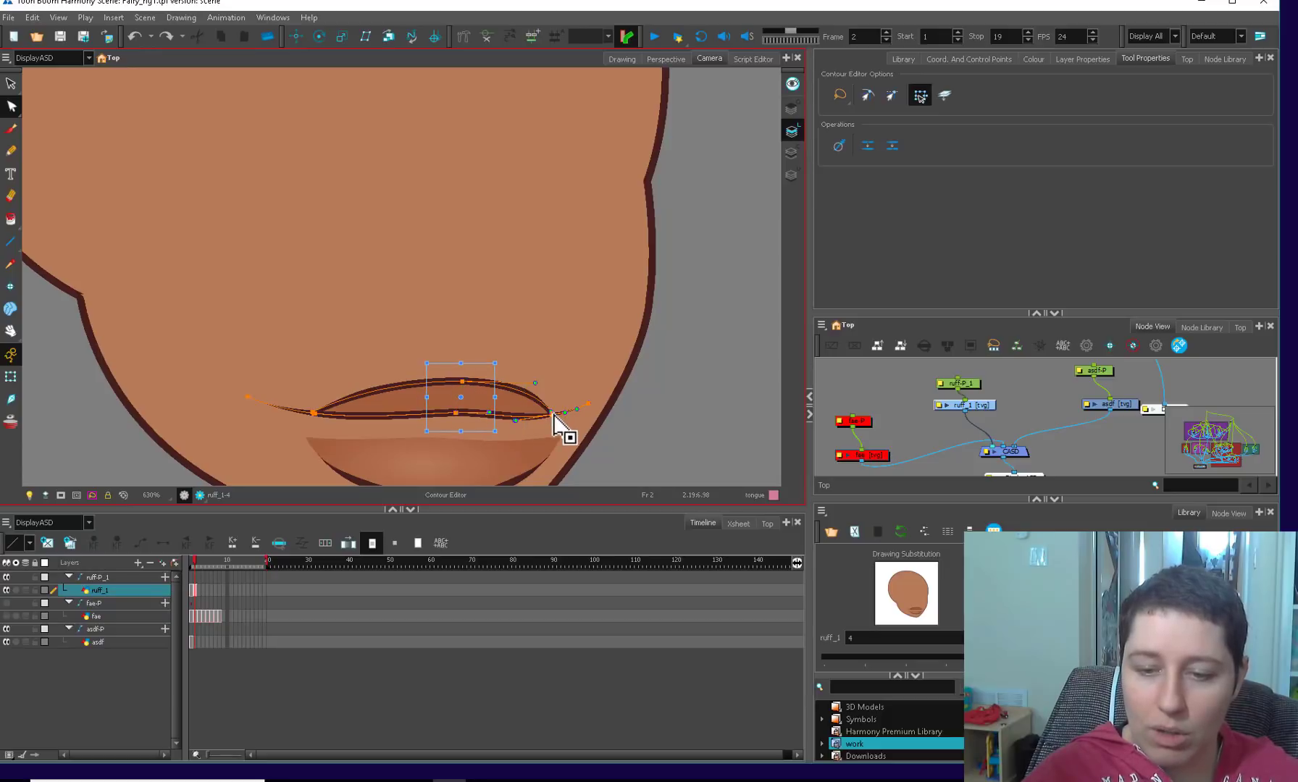
click(506, 431)
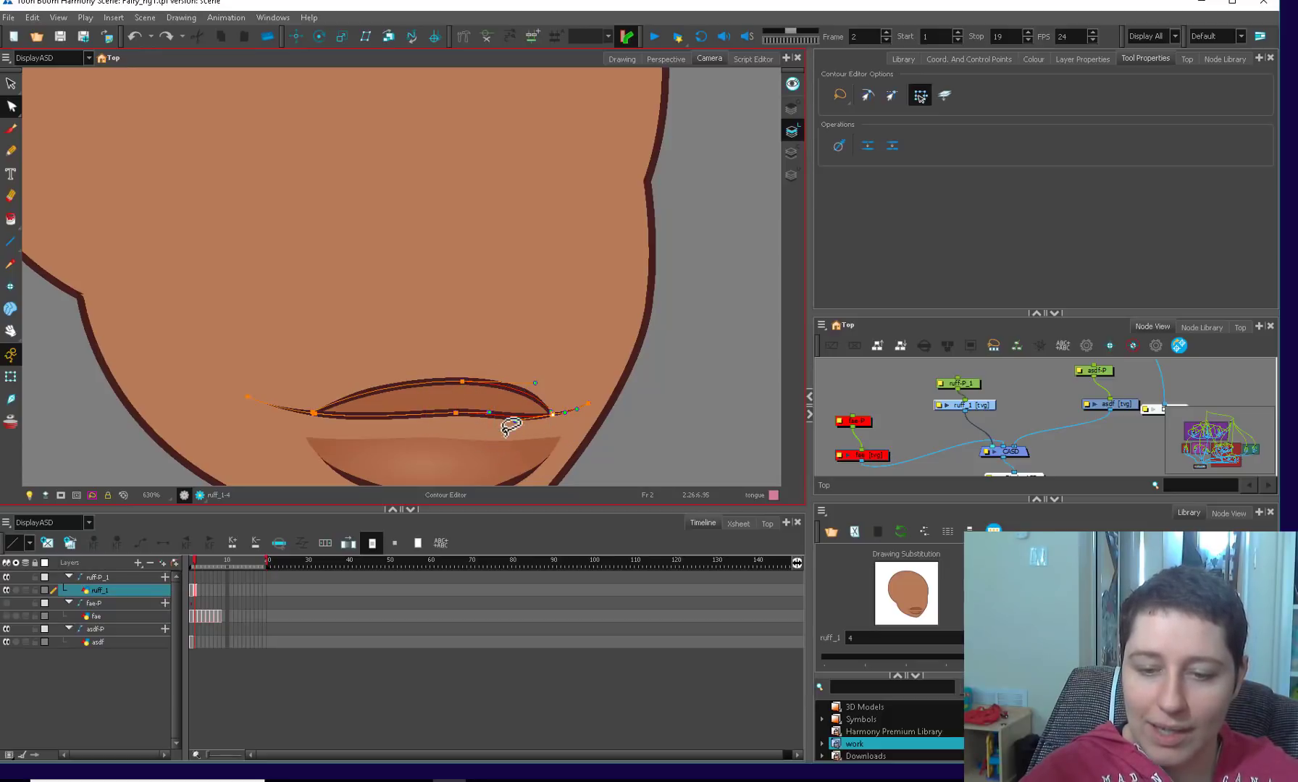
key(ctrl+shift+z)
key(ctrl+shift+z)
key(ctrl+shift+z)
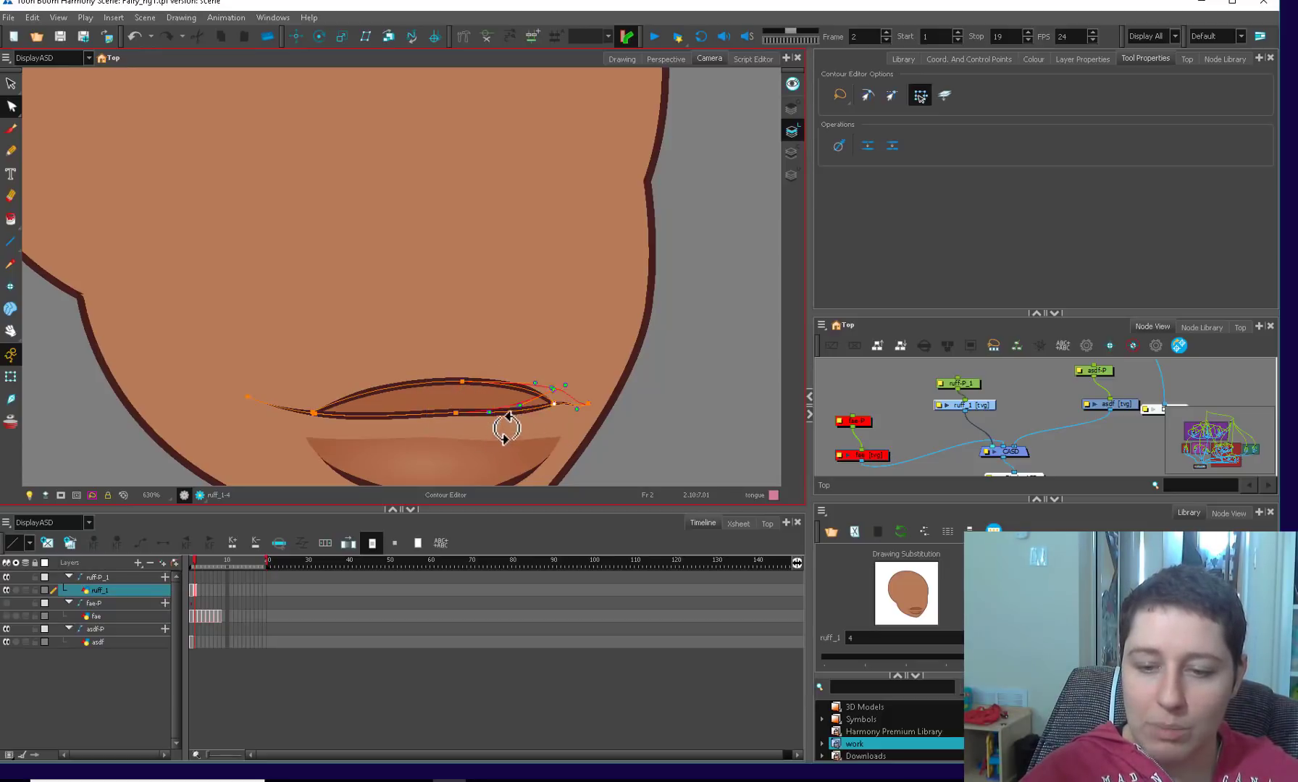
key(ctrl+z)
key(ctrl+shift+z)
key(ctrl+z)
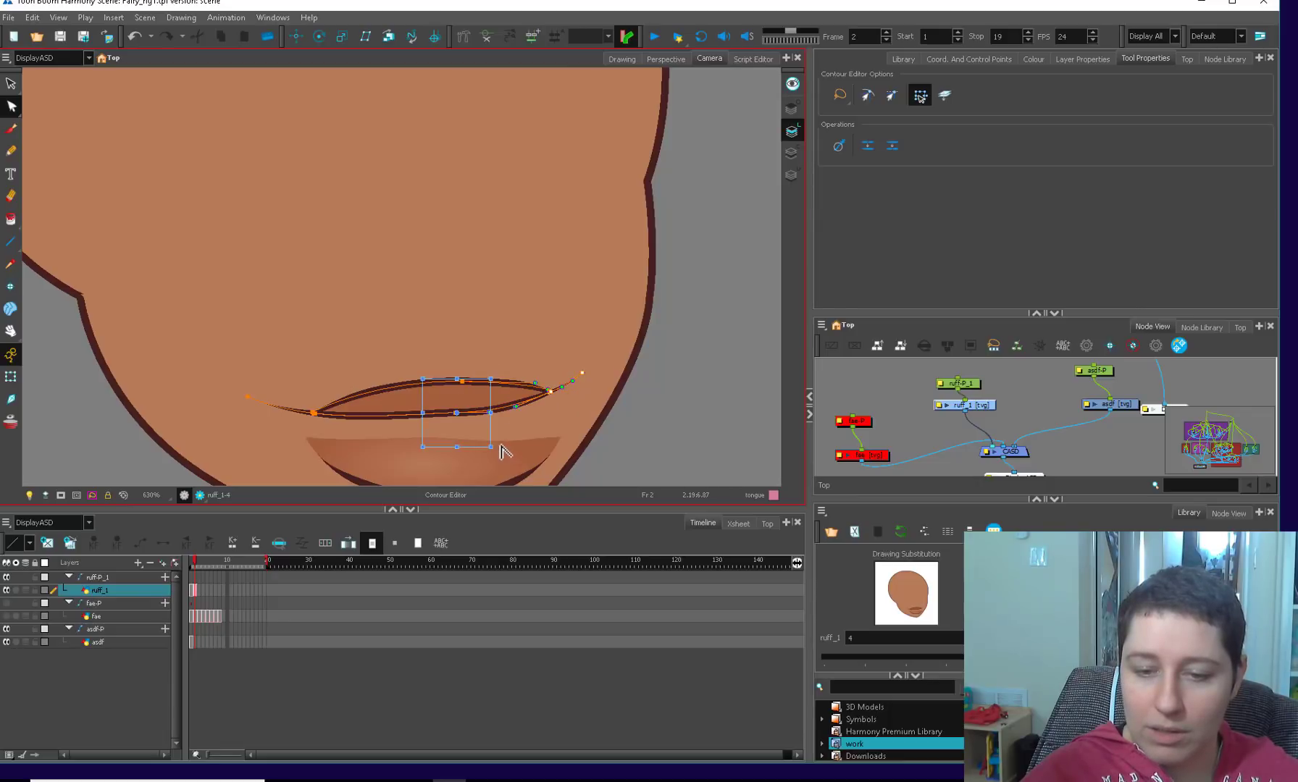
- Raise the upper lip's left corner points to mirror the right corner, and deselect them
mouse_move(311, 377)
mouse_down()
mouse_move(239, 368)
mouse_move(463, 402)
mouse_up()
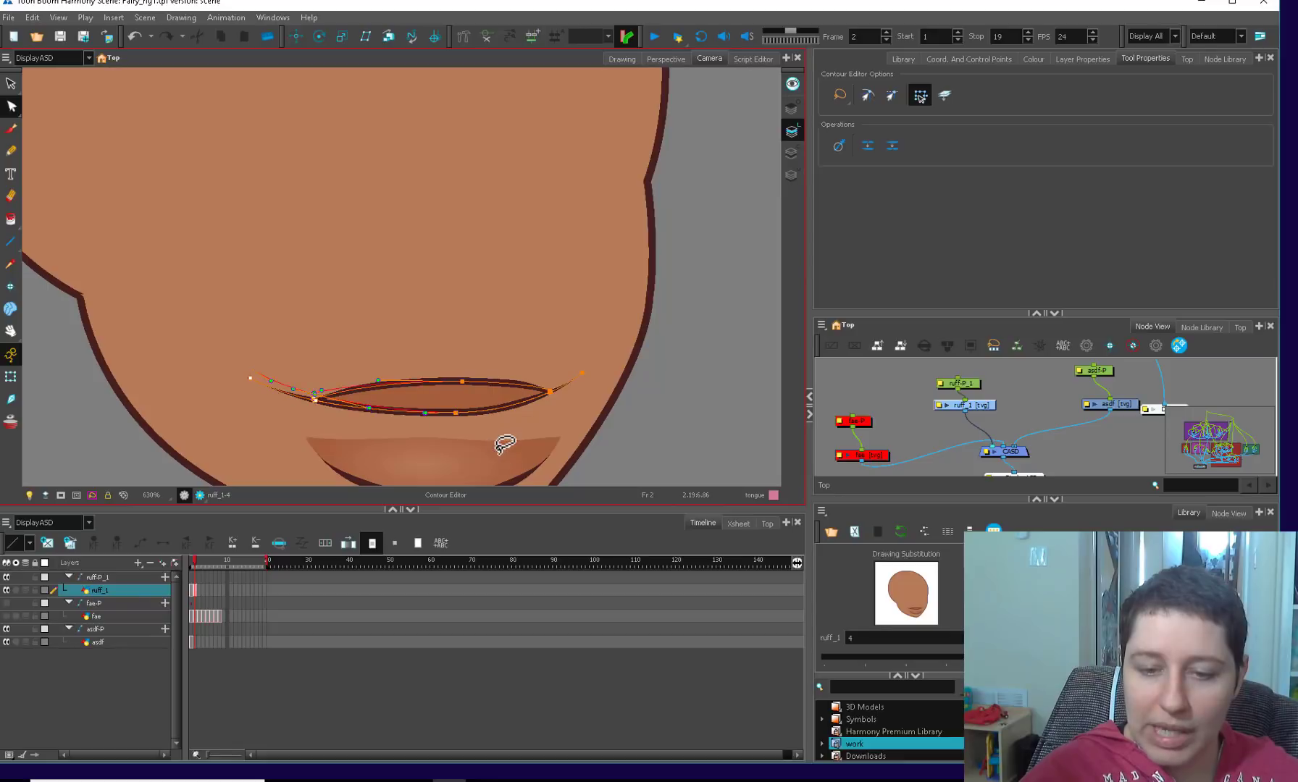
click(638, 407)
key(2)
key(1)
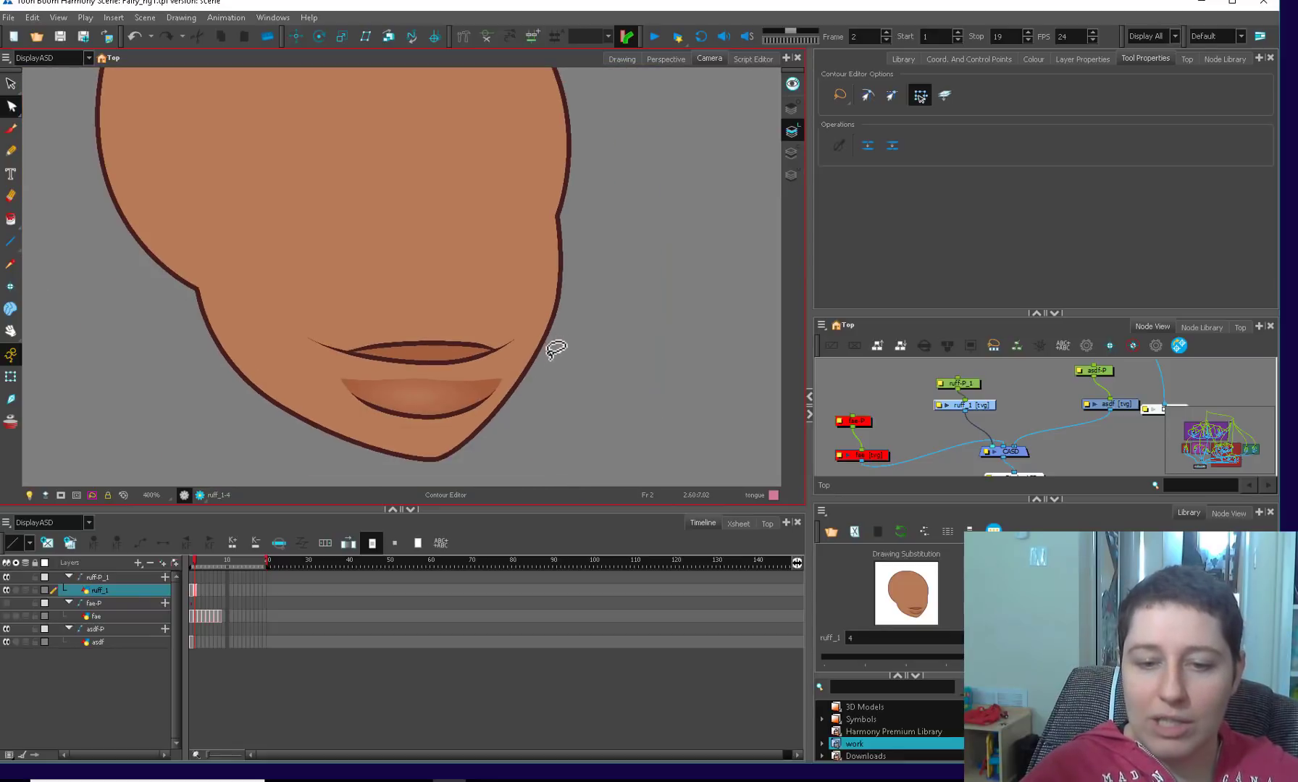
- Compare the reshaped lips on frame 2 with the closed mouth on frame 1
key(2)
drag(194, 560, 193, 562)
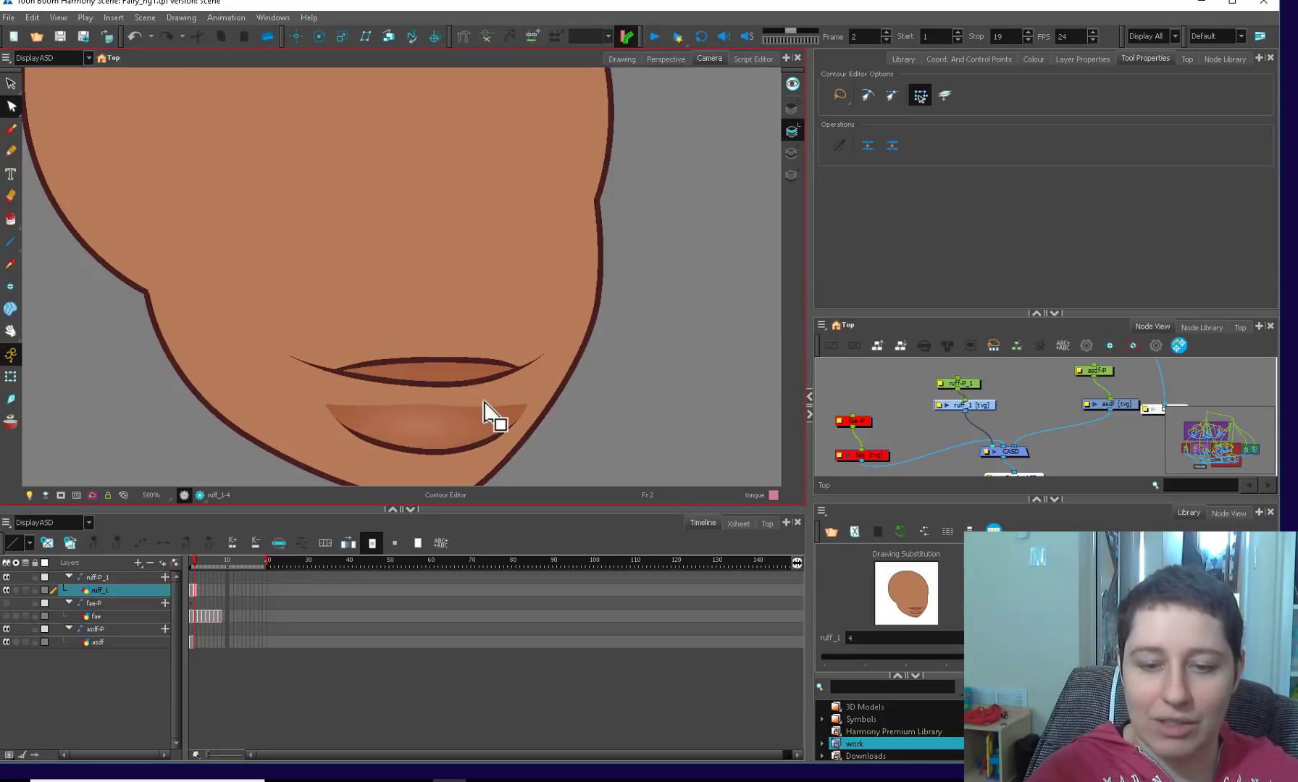
key(alt+s)
drag(194, 560, 190, 559)
key(alt+w)
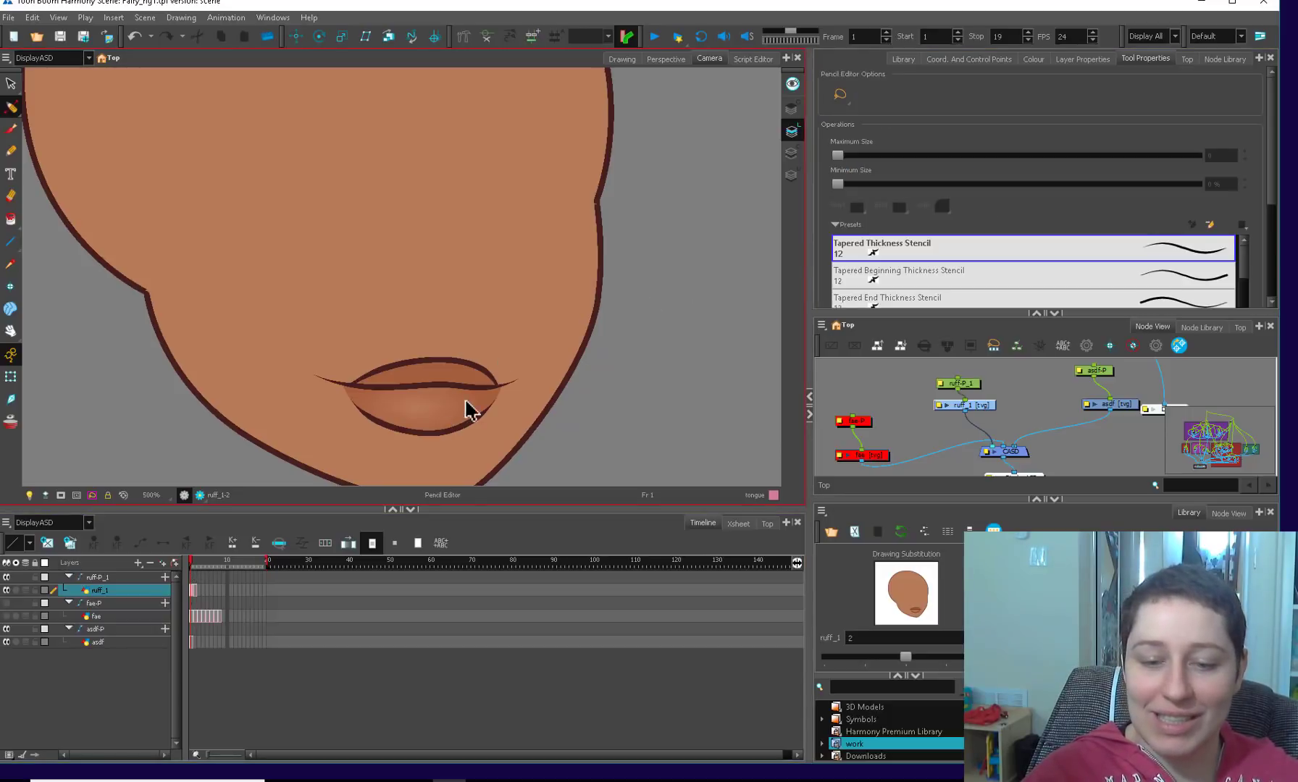
click(194, 561)
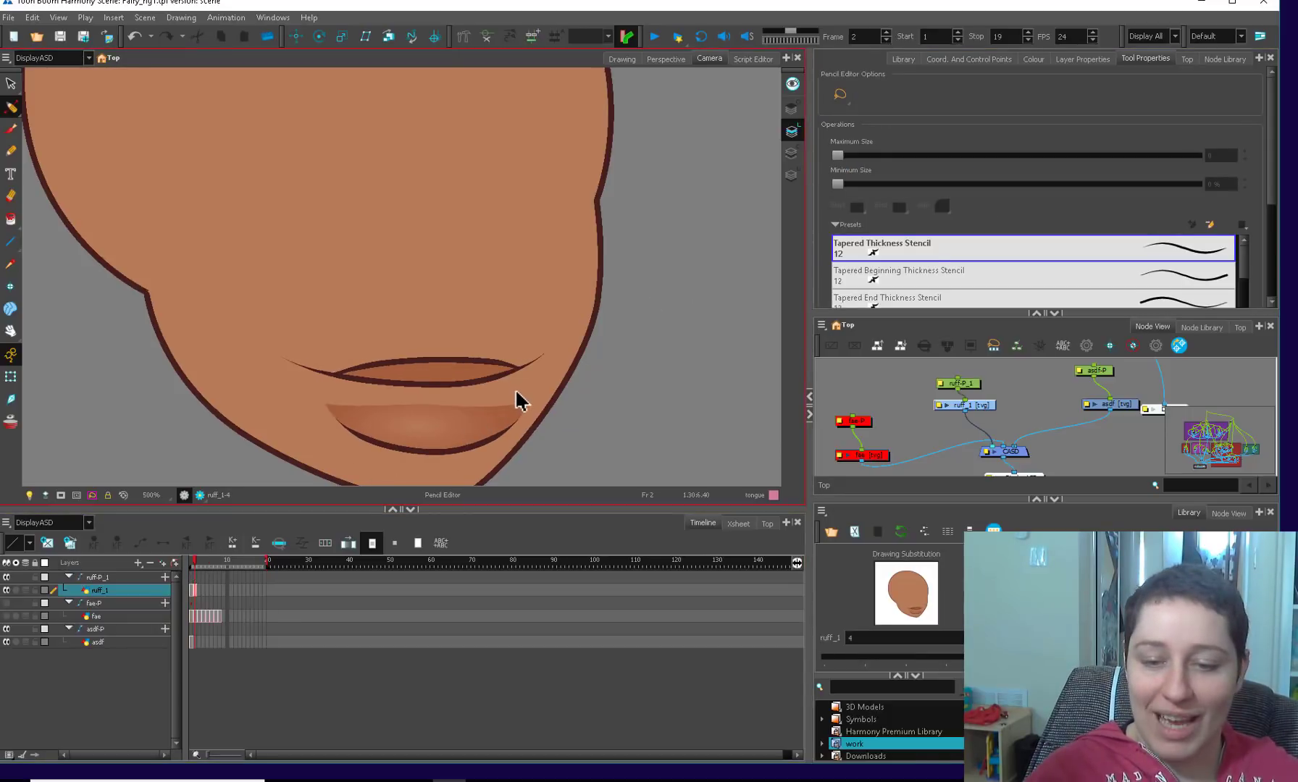
- Undo the mouth-corner edits and reshape the upper lip's right corner upward and outward again with the Contour Editor
key(ctrl+z)
key(alt+q)
mouse_move(538, 351)
mouse_down()
mouse_move(552, 371)
mouse_move(550, 351)
mouse_move(523, 335)
mouse_up()
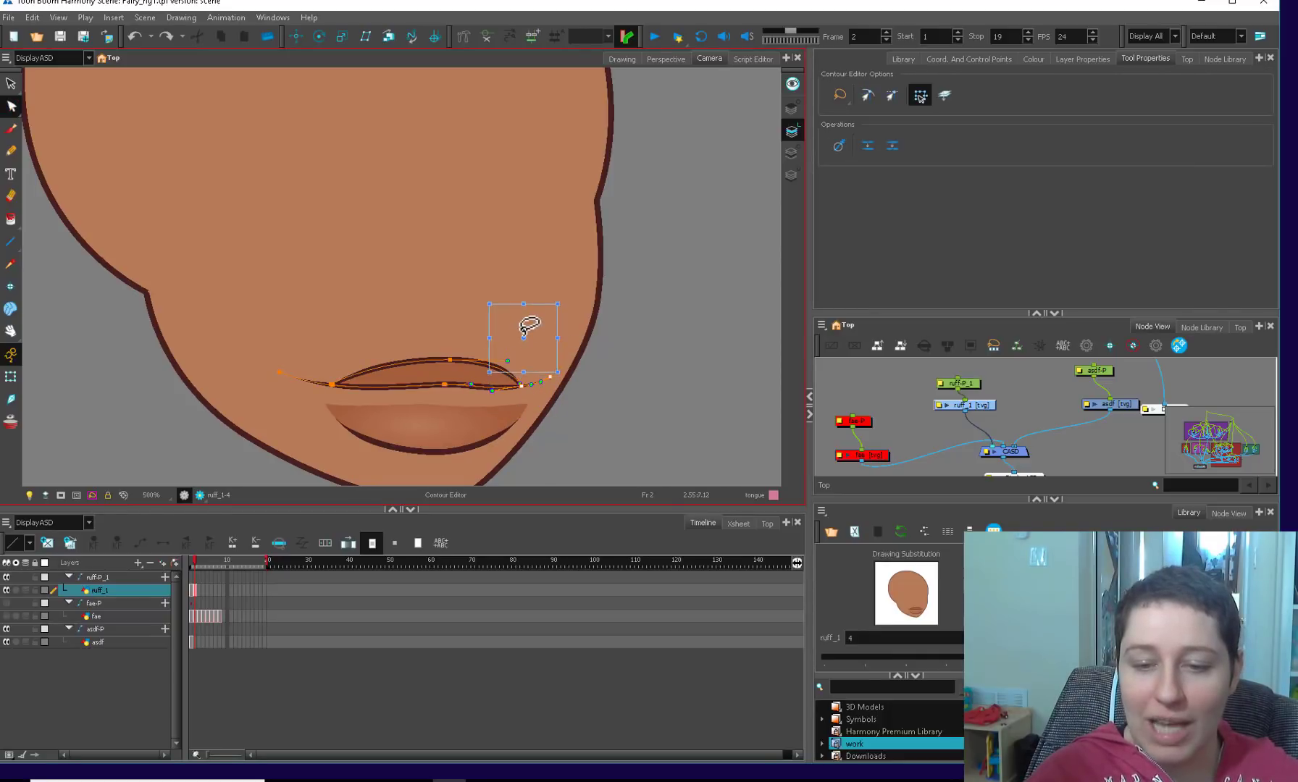
drag(517, 388, 542, 368)
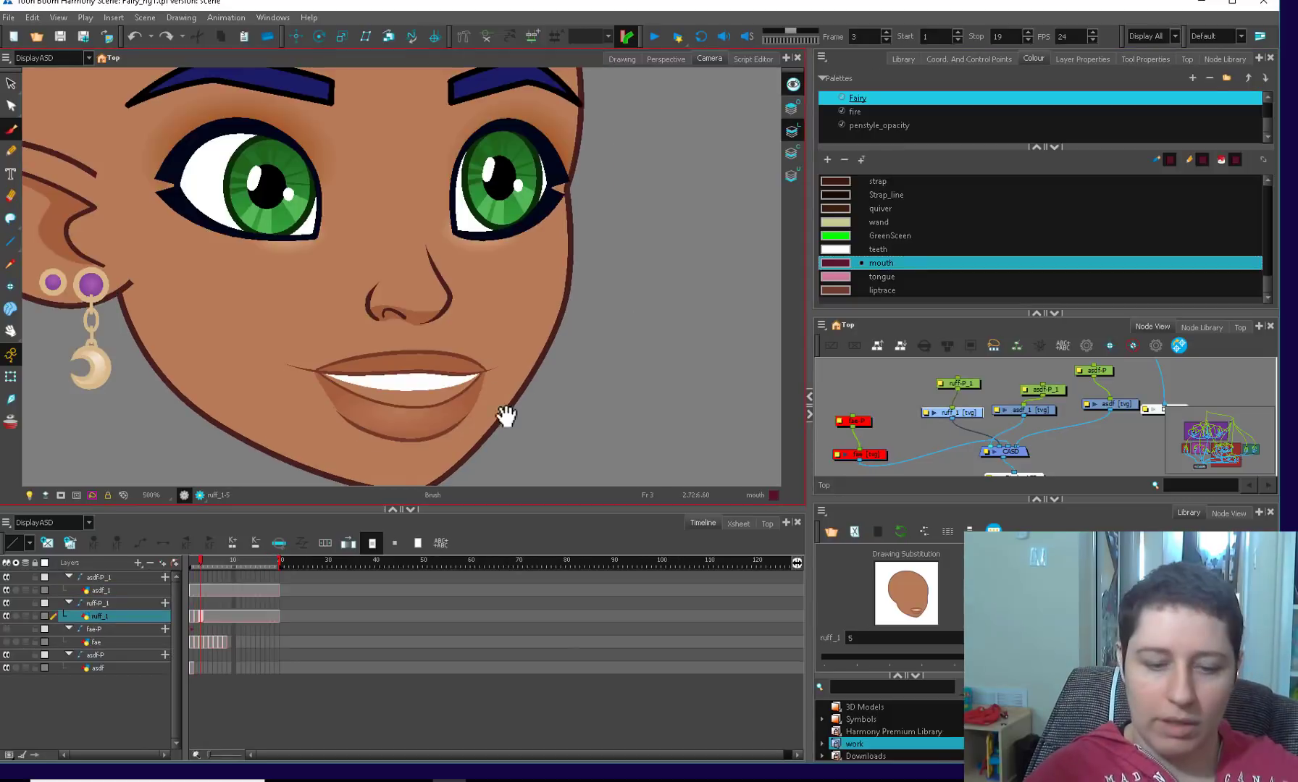
- Examine the mouth poses on frames 1 to 3 of ruff_1 against the full fairy face
mouse_move(192, 558)
mouse_down()
mouse_move(216, 569)
mouse_move(190, 562)
mouse_up()
key(1)
key(1)
key(1)
key(1)
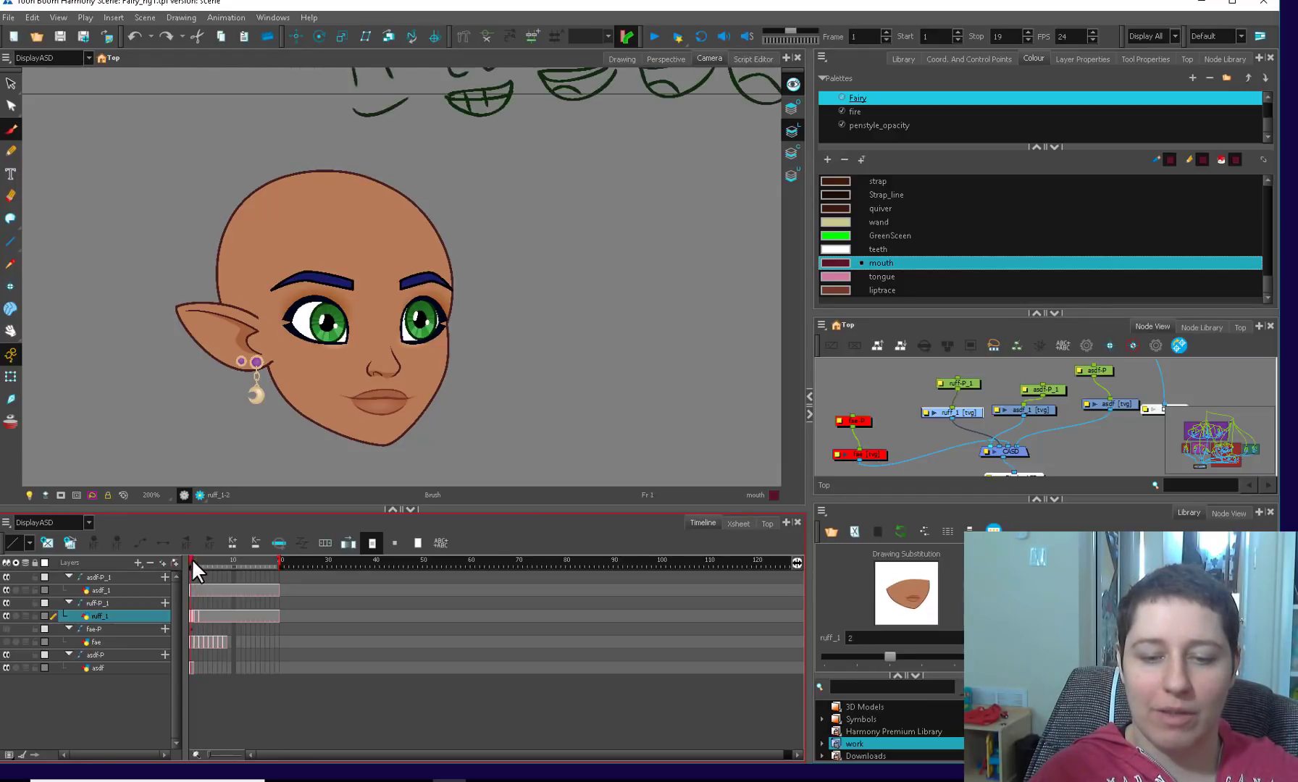
key(alt+s)
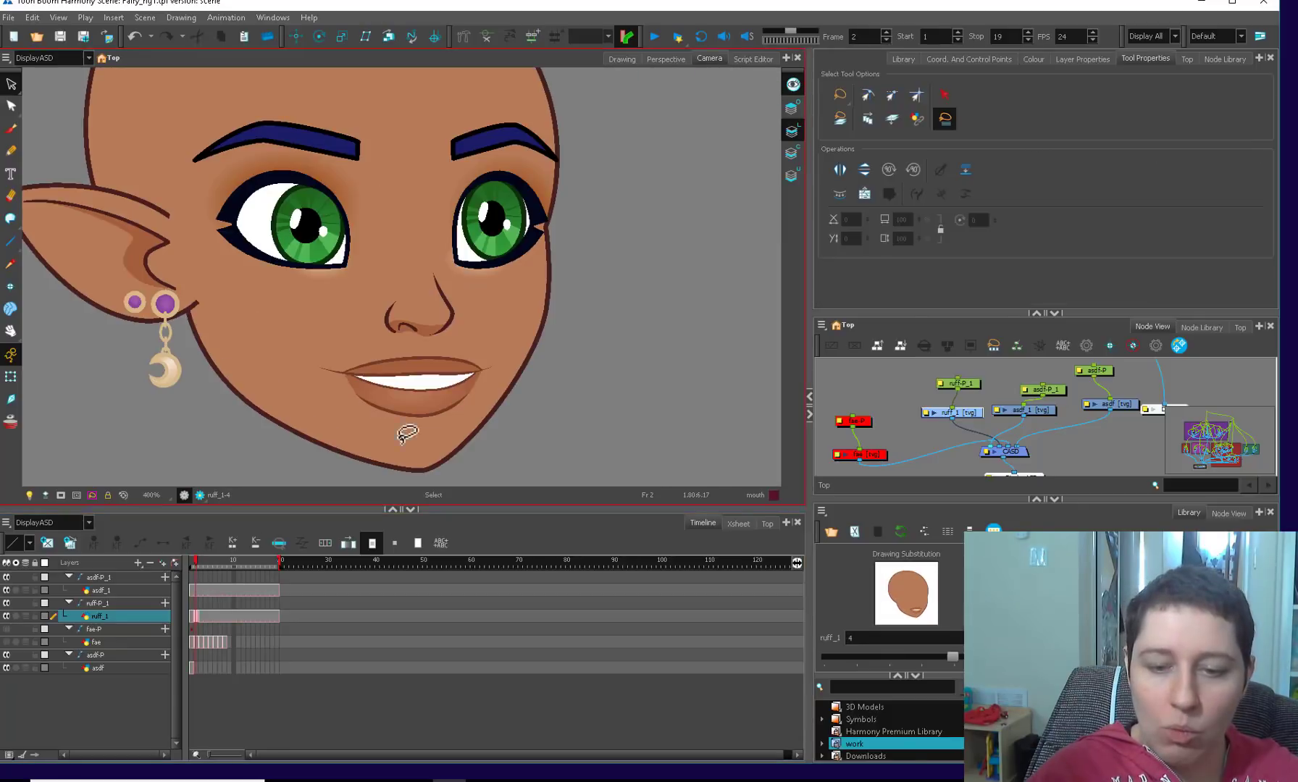
click(199, 616)
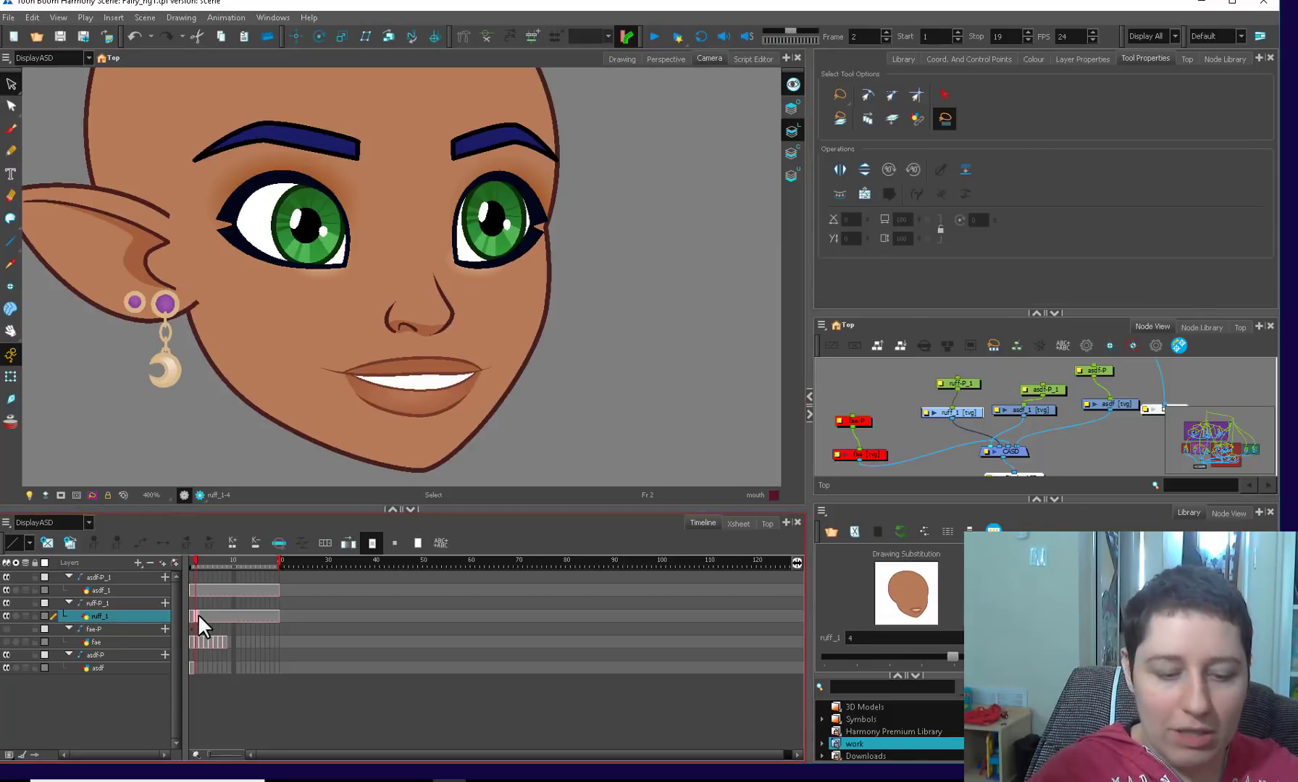
key(2)
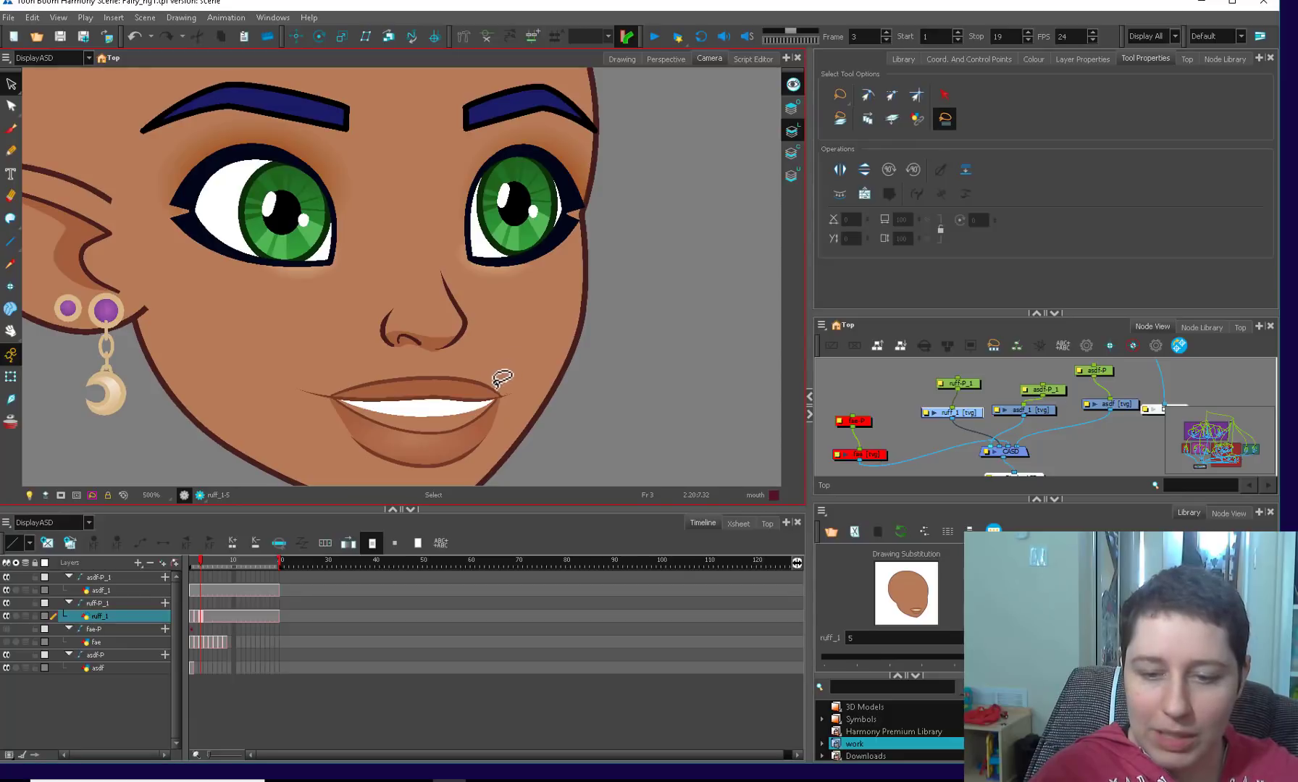
drag(200, 560, 202, 553)
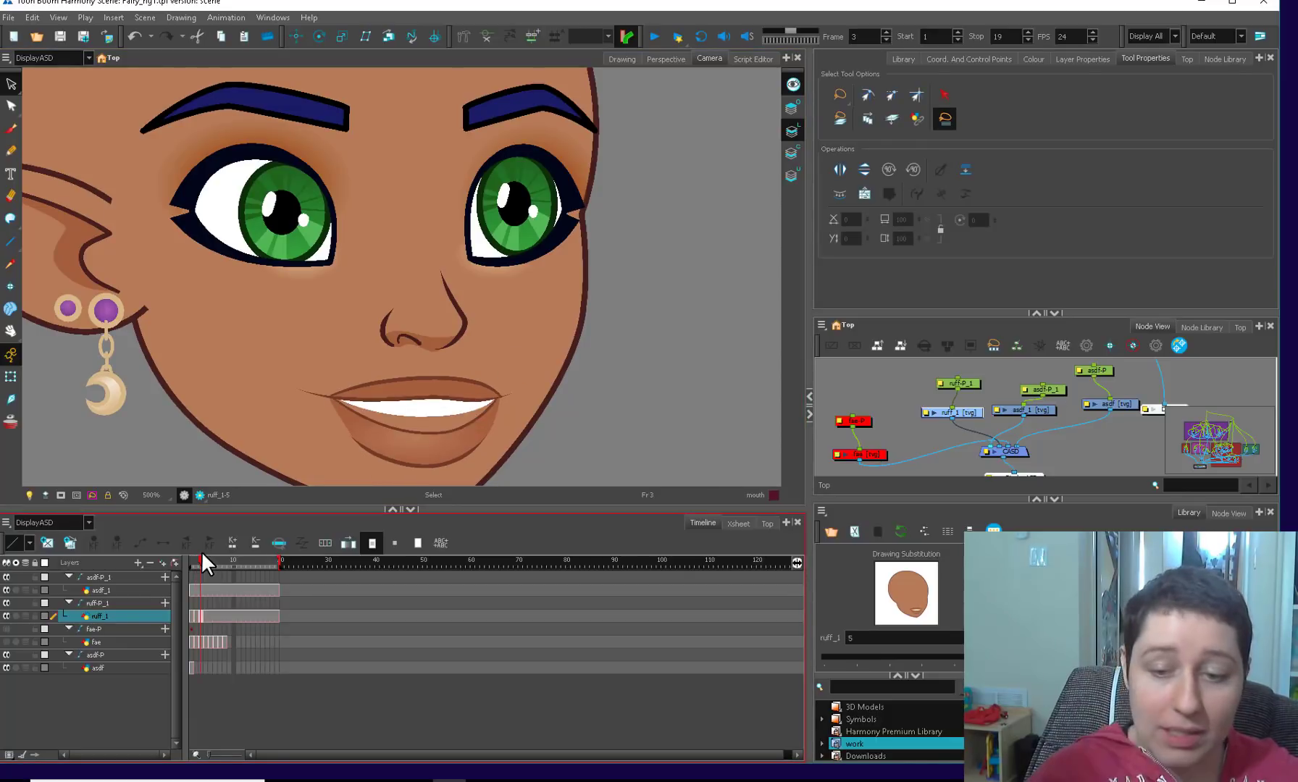
- On frame 3, move both lips from the Line Art to the Overlay layer and select their left corner points with the Contour Editor
click(467, 380)
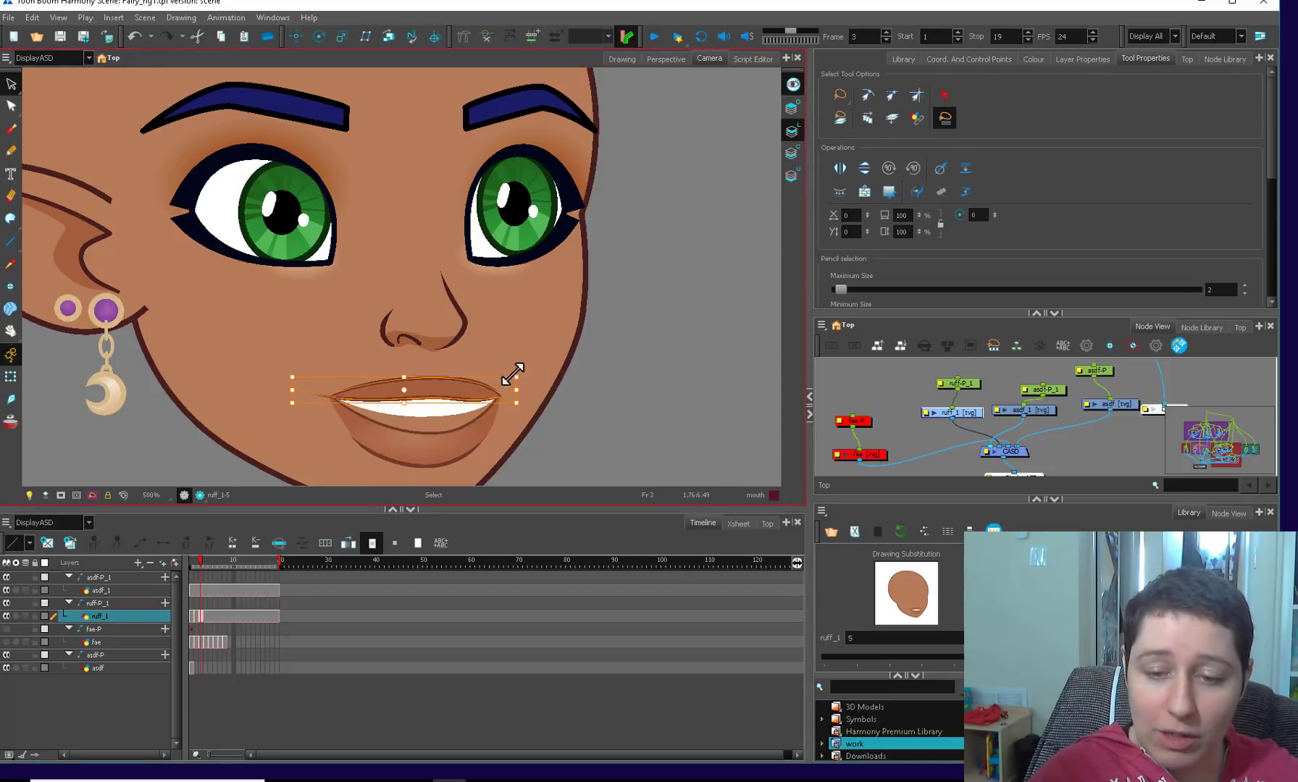
shift+click(492, 427)
key(ctrl+x)
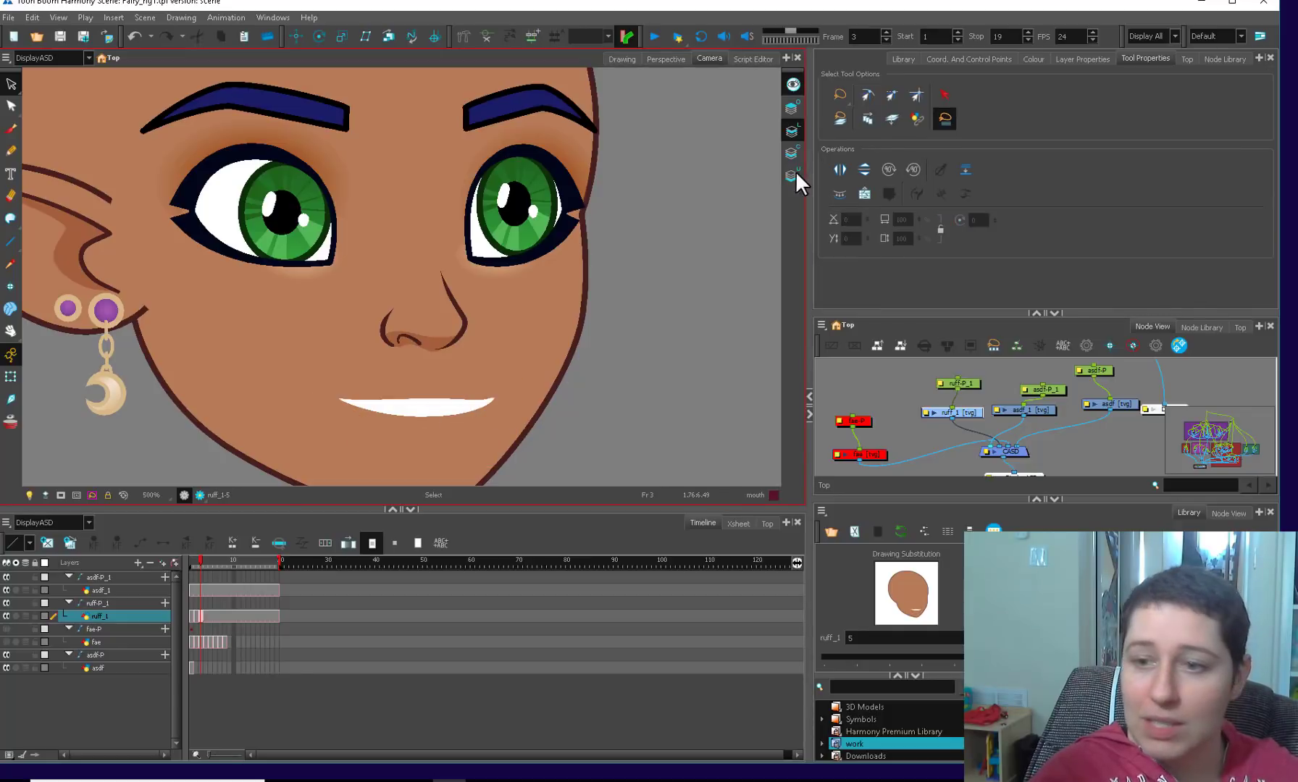
click(791, 108)
key(ctrl+v)
click(665, 330)
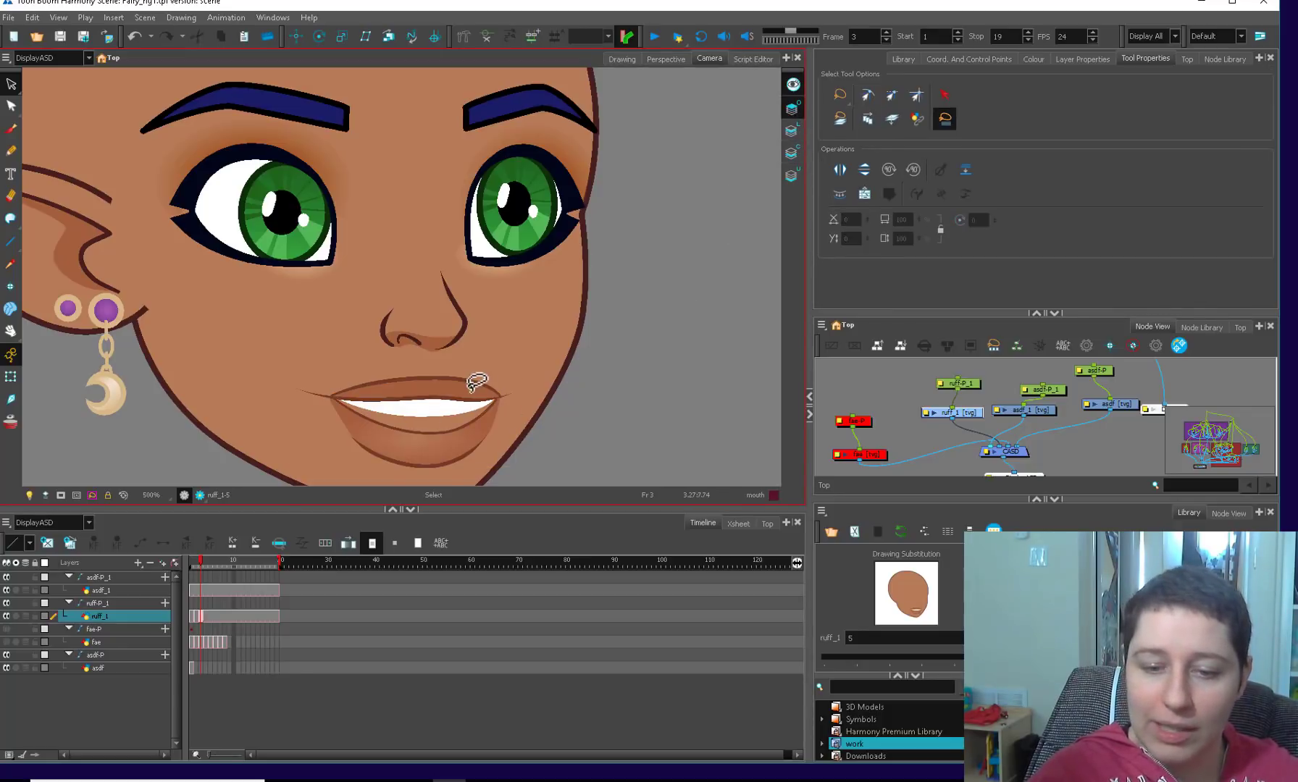
key(alt+q)
mouse_move(319, 367)
mouse_down()
mouse_move(345, 409)
mouse_move(365, 378)
mouse_up()
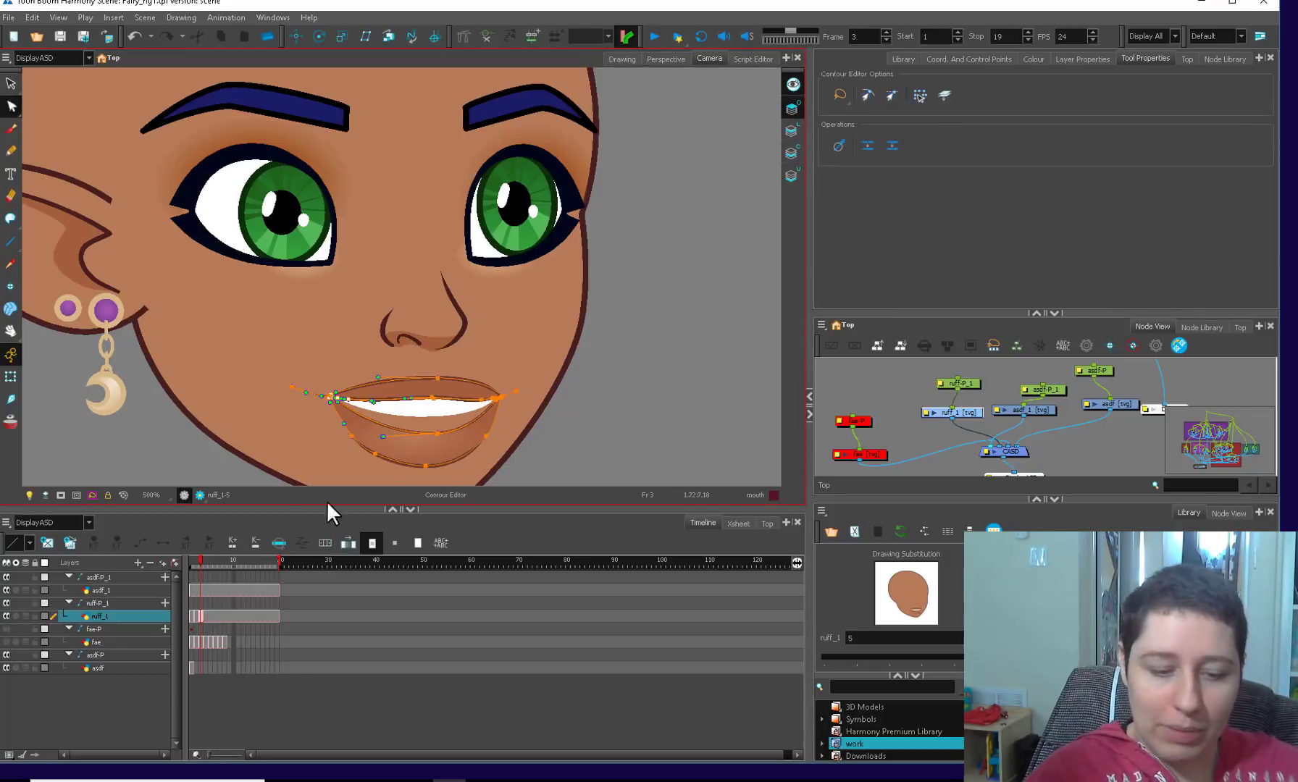
- On frame 2, cut both lips from the Line Art layer and paste them onto the Overlay layer
click(198, 561)
key(alt+s)
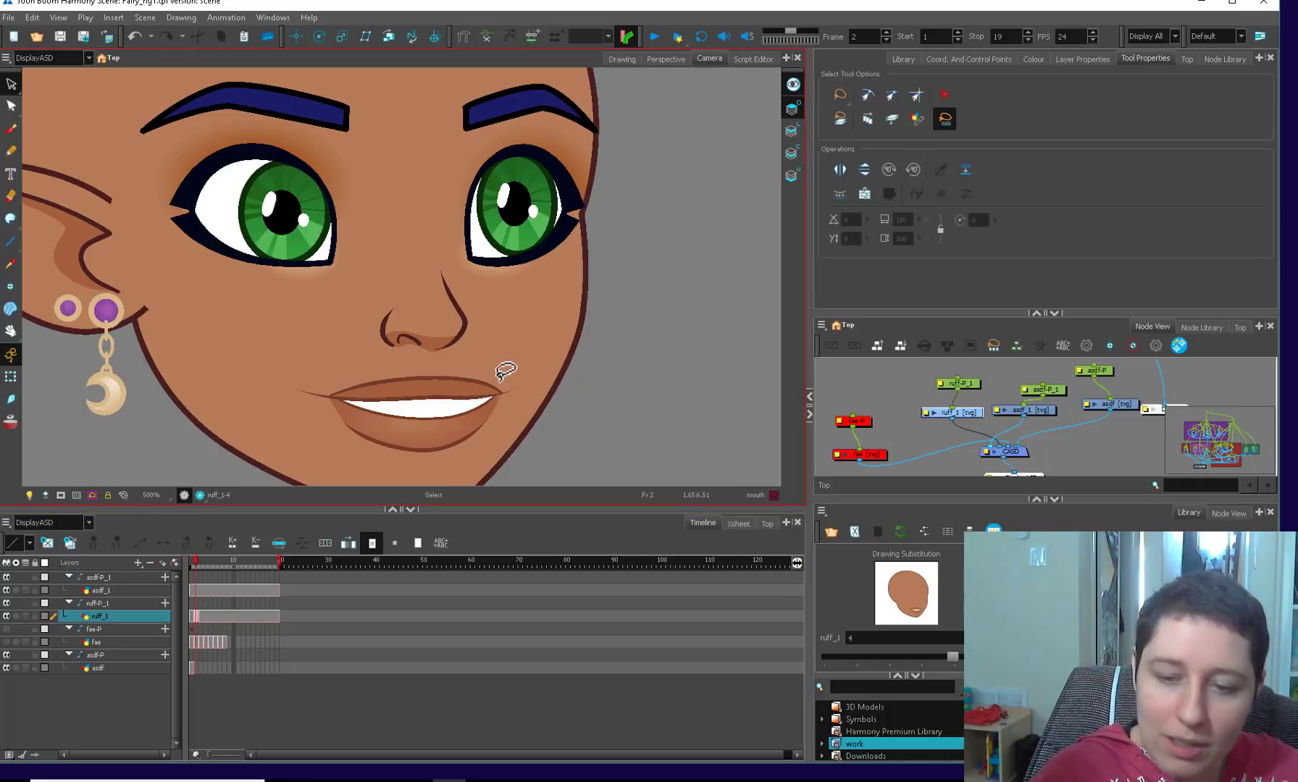
click(464, 376)
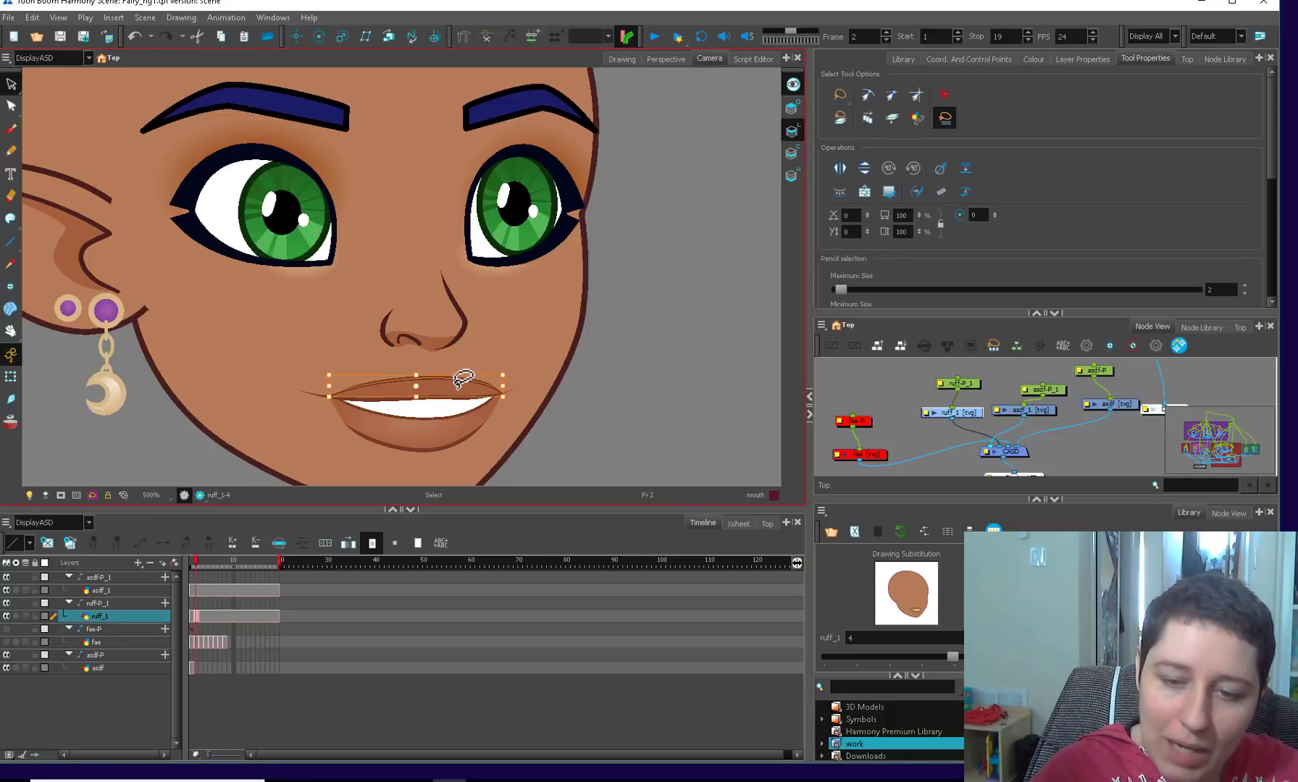
shift+click(462, 440)
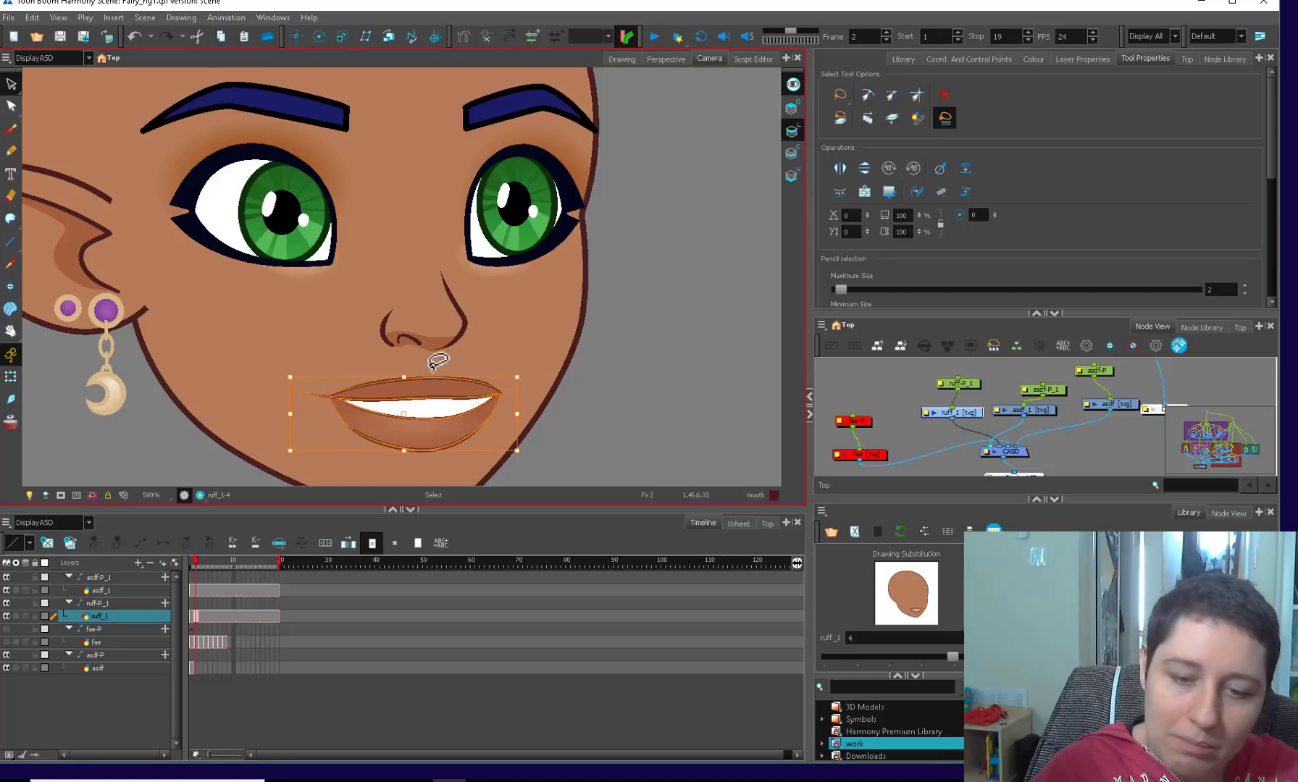
key(Delete)
click(790, 111)
key(ctrl+v)
- Reshape the upper lip's right corner and the curve leading into it on frame 2 with the Contour Editor
key(2)
key(2)
key(alt+q)
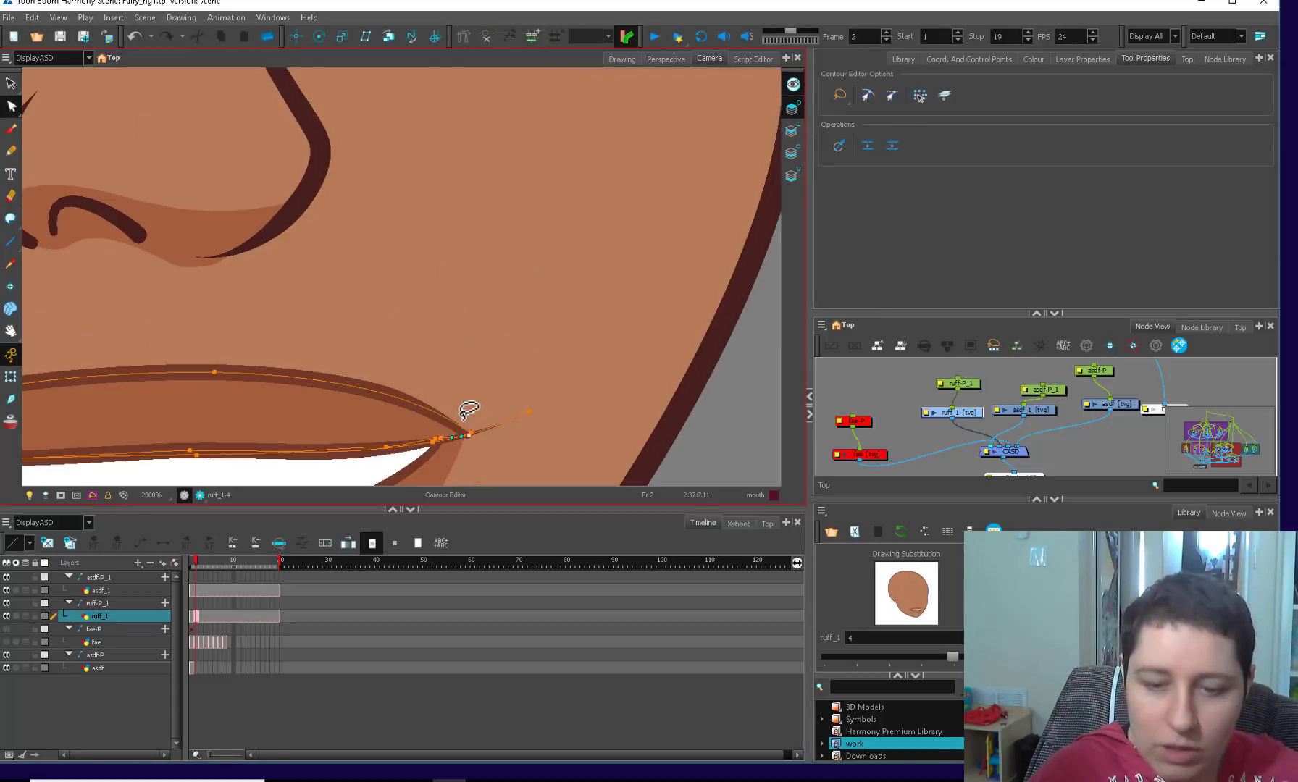
click(460, 425)
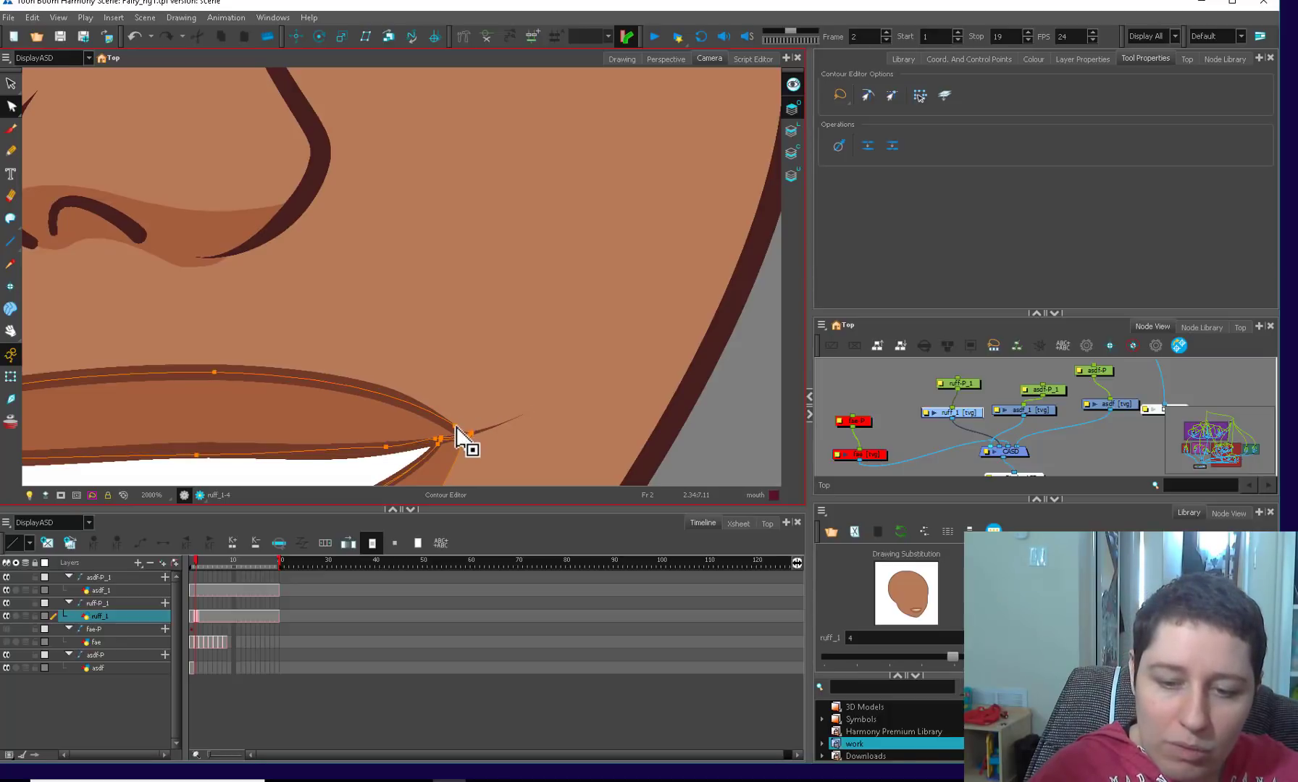
mouse_move(370, 375)
mouse_down()
mouse_move(374, 397)
mouse_move(362, 384)
mouse_up()
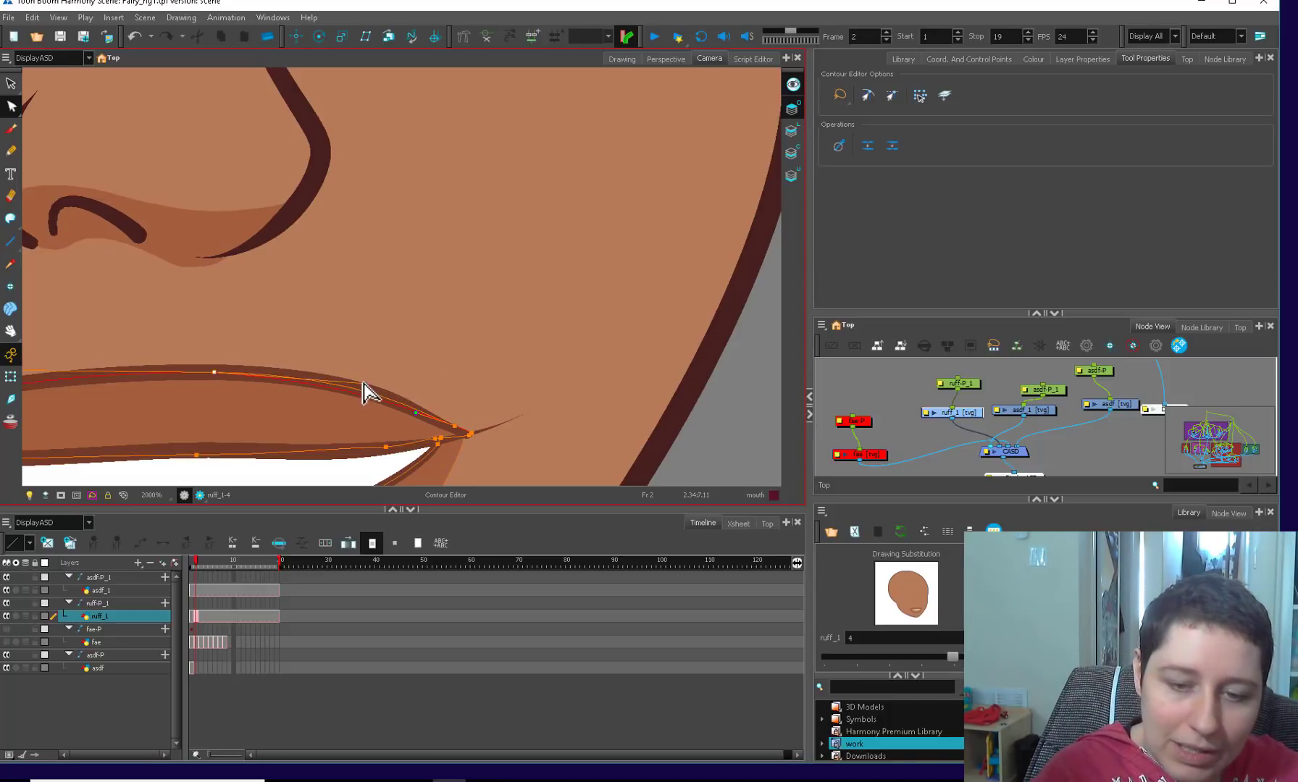
scroll(405, 371, down, 3)
scroll(487, 371, up, 3)
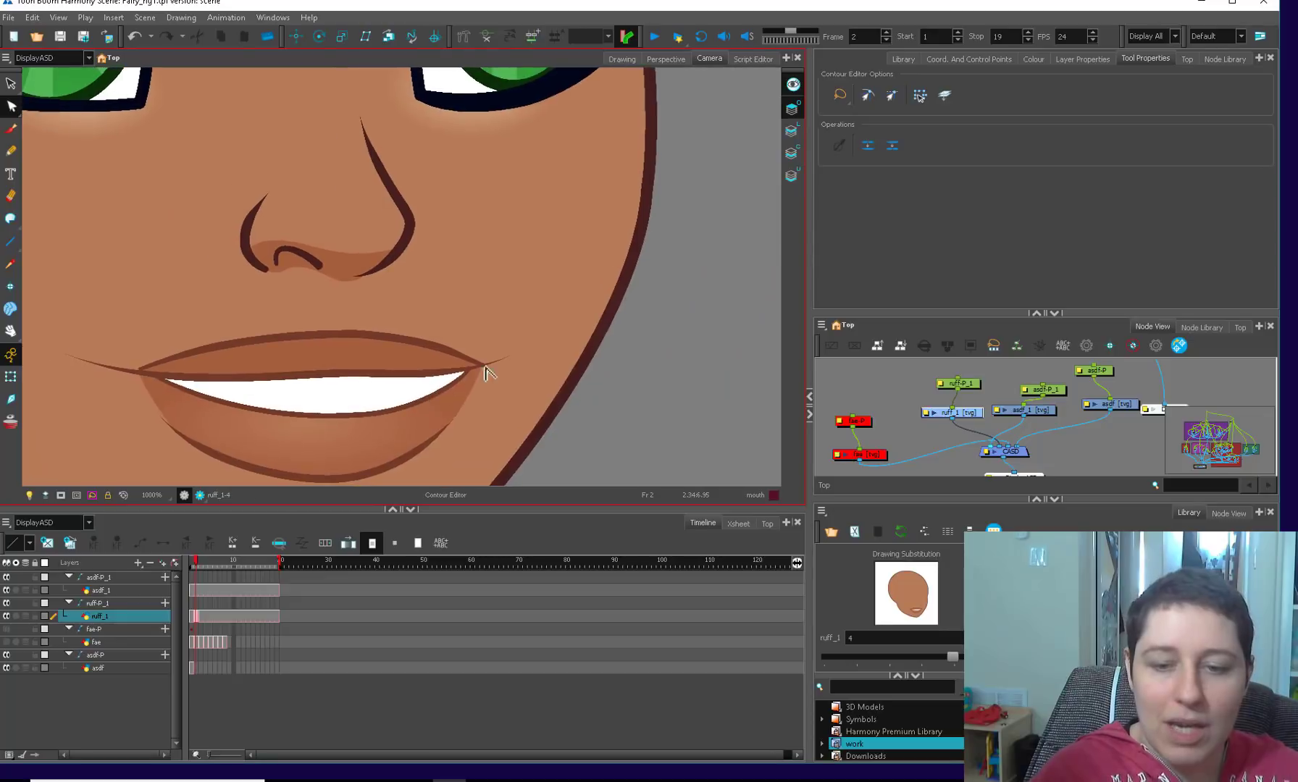
- Examine the lip lines' thickness and ends at the right mouth corner with the Pencil Editor
key(alt+shift+4)
scroll(529, 406, up, 2)
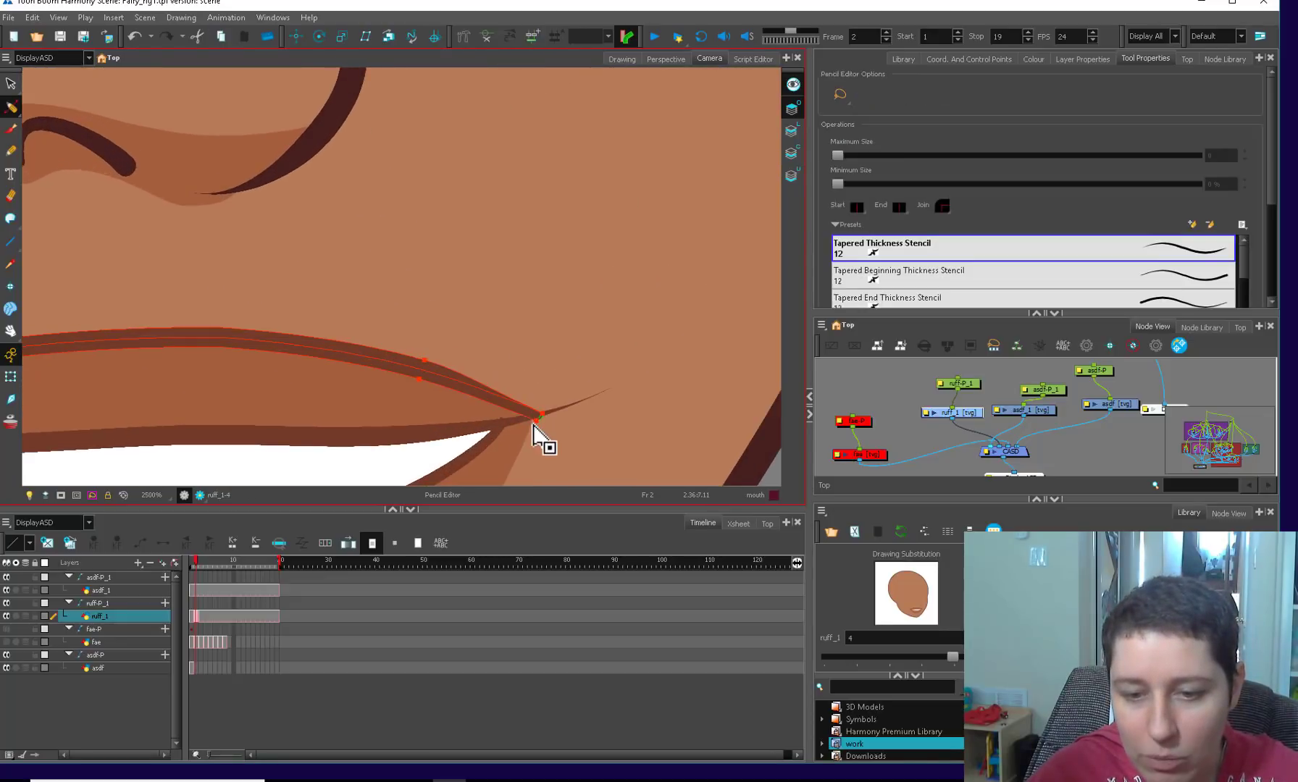
click(541, 414)
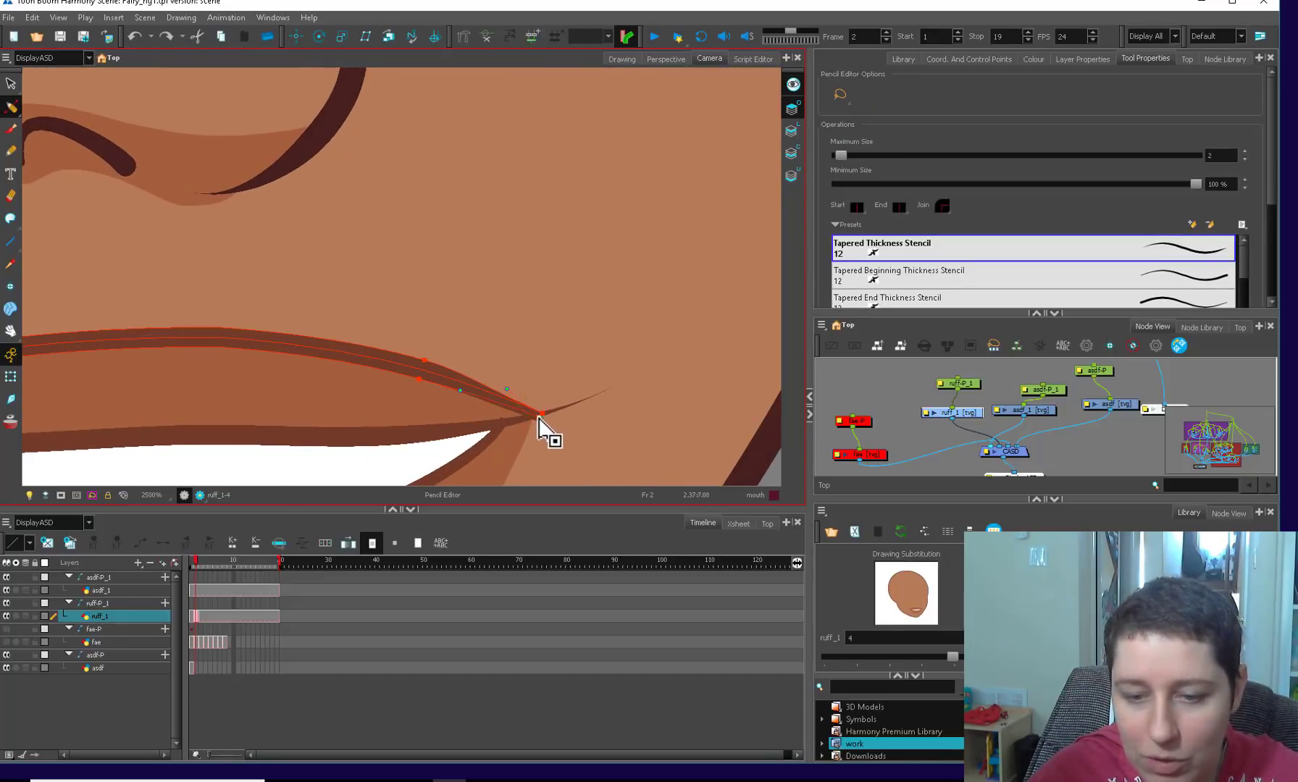
click(511, 423)
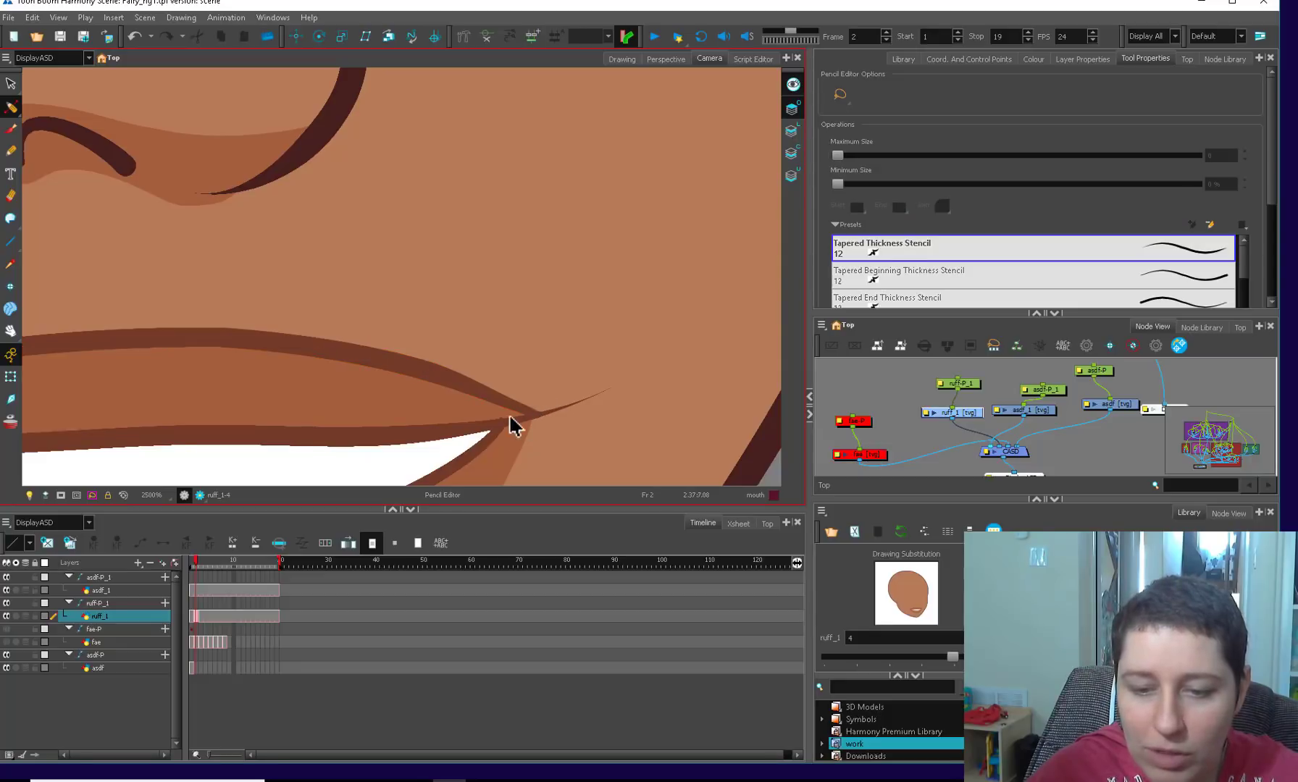
click(498, 423)
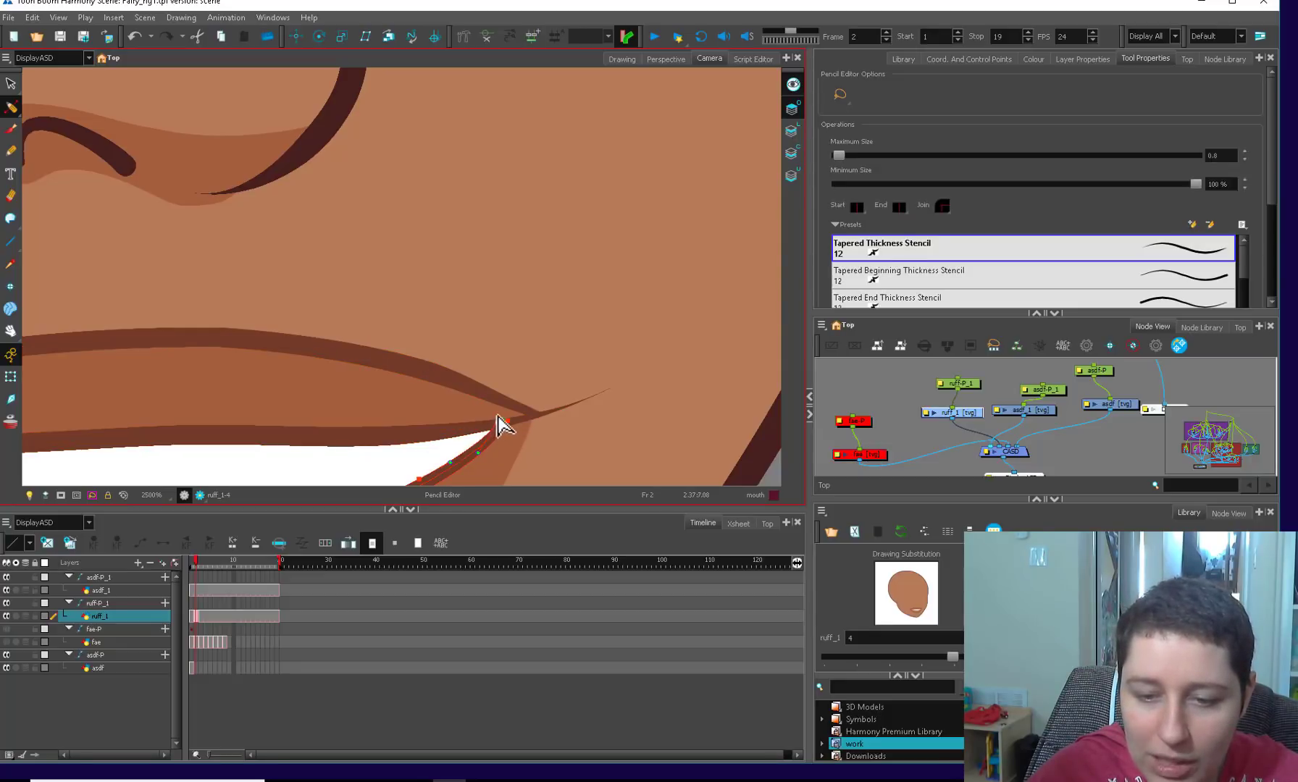
click(520, 423)
- Try to adjust the upper lip's left corner point on frame 2 with the Contour Editor
key(1)
key(1)
key(1)
key(space)
drag(330, 397, 510, 408)
key(2)
key(2)
key(alt+q)
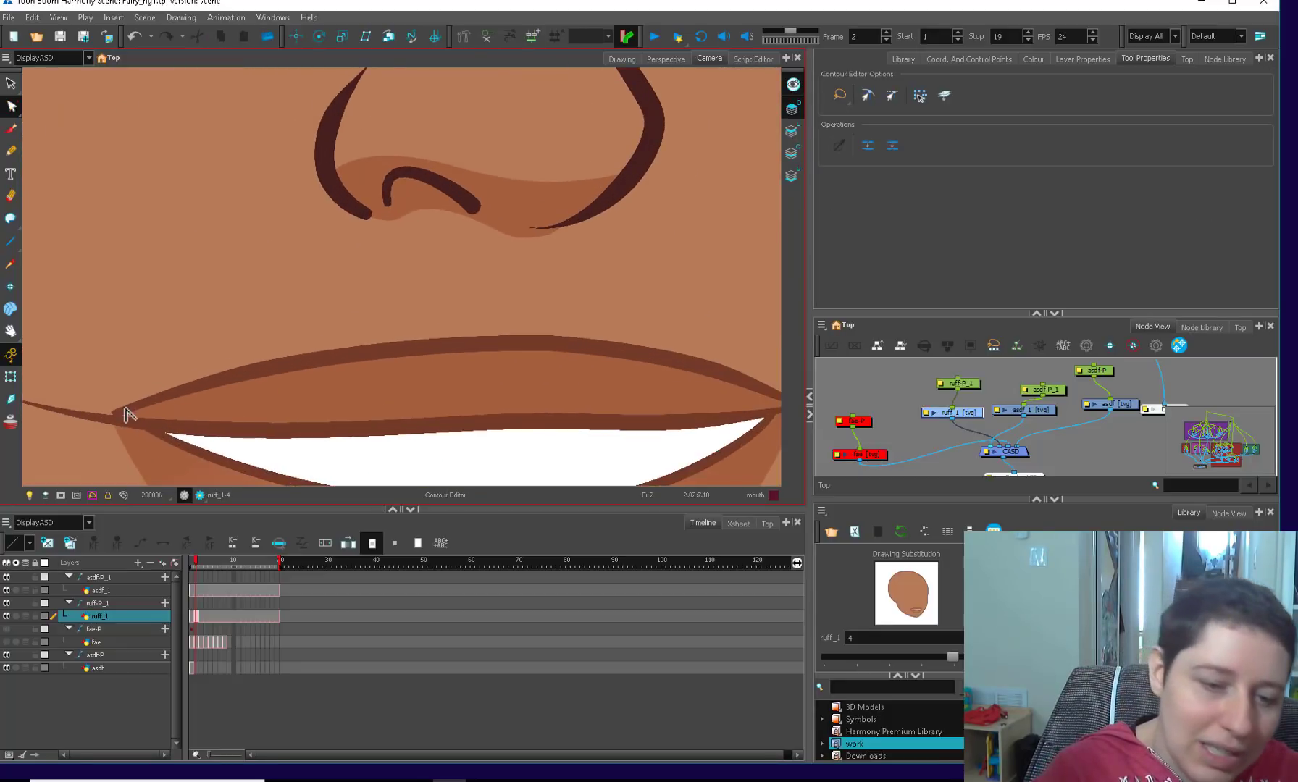
click(124, 416)
click(116, 415)
key(ctrl+z)
key(space)
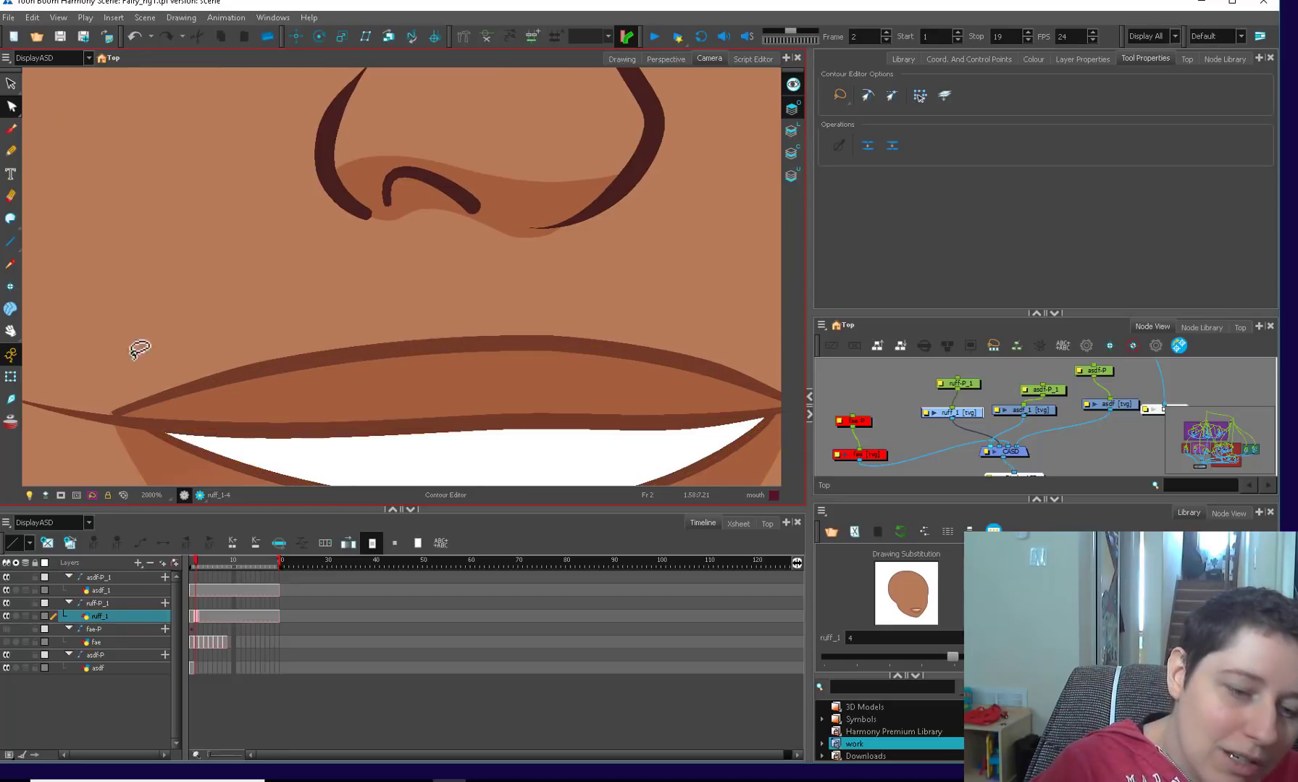
- Refine the upper lip's left corner points on frame 2 so the outline meets the mouth line cleanly
drag(229, 399, 444, 368)
key(2)
key(2)
click(281, 436)
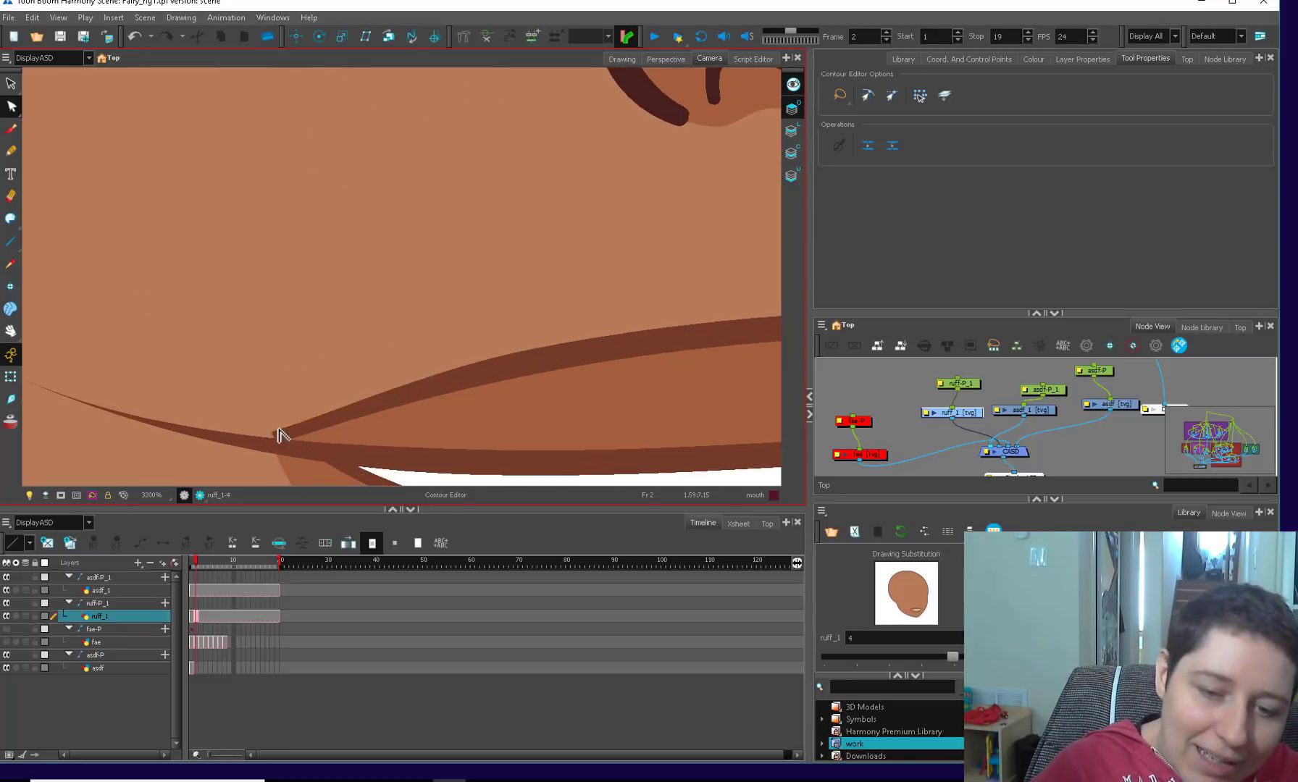
key(2)
ctrl+click(282, 457)
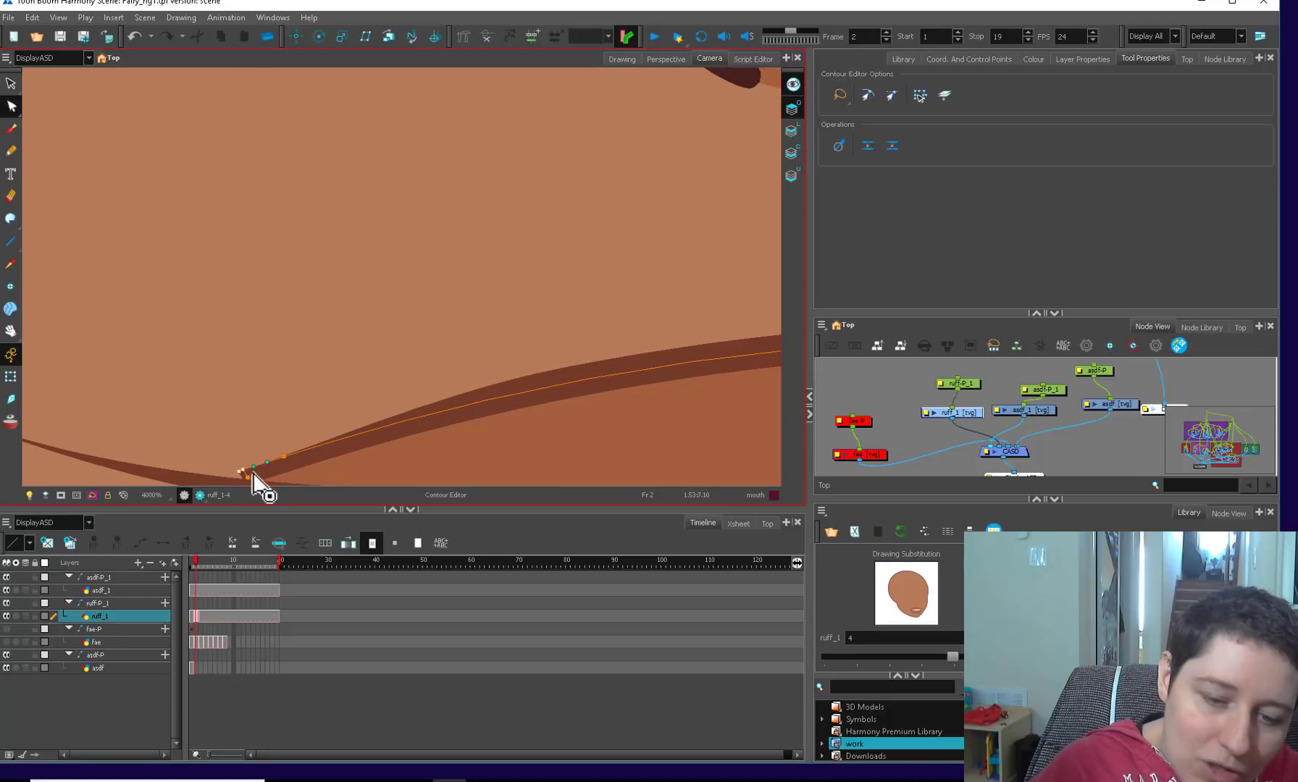
mouse_move(243, 471)
mouse_down()
mouse_move(243, 483)
mouse_move(299, 431)
mouse_move(289, 386)
mouse_up()
key(space)
key(2)
click(299, 425)
click(296, 366)
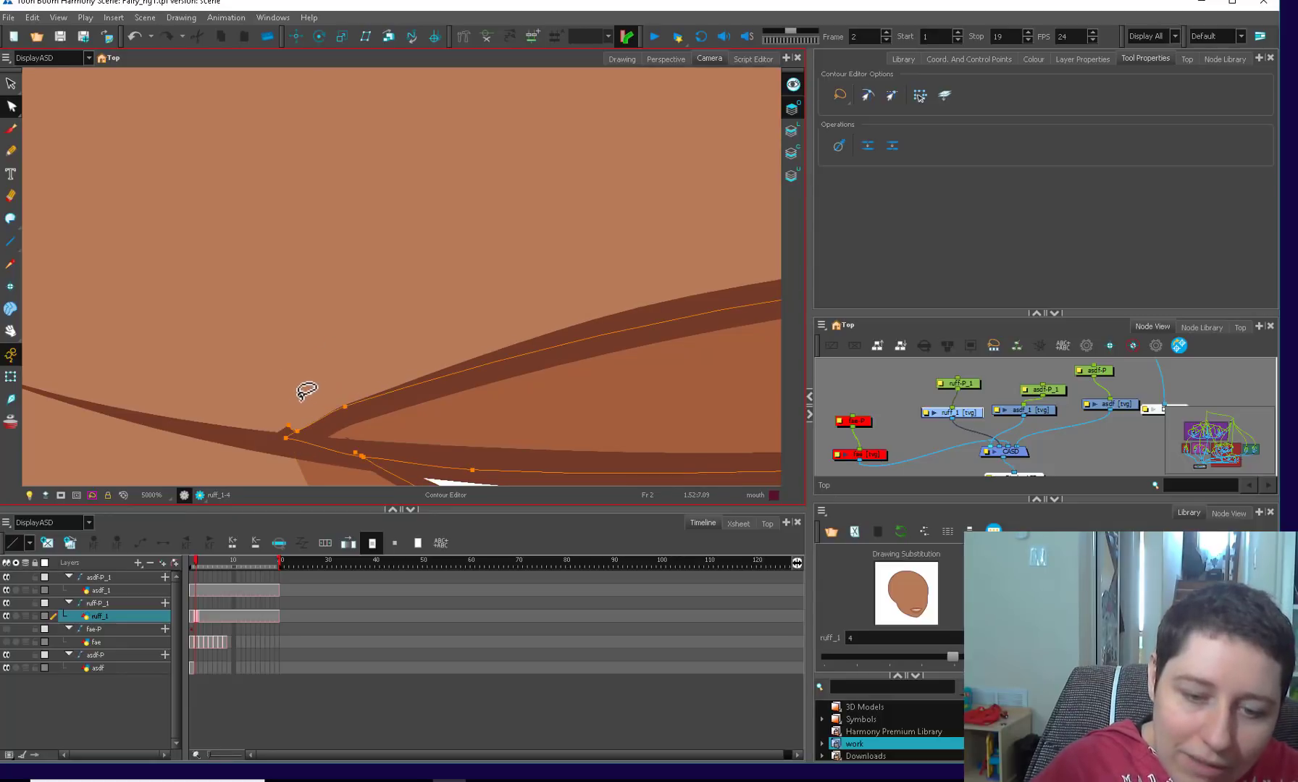
click(350, 411)
scroll(359, 394, down, 5)
key(alt+q)
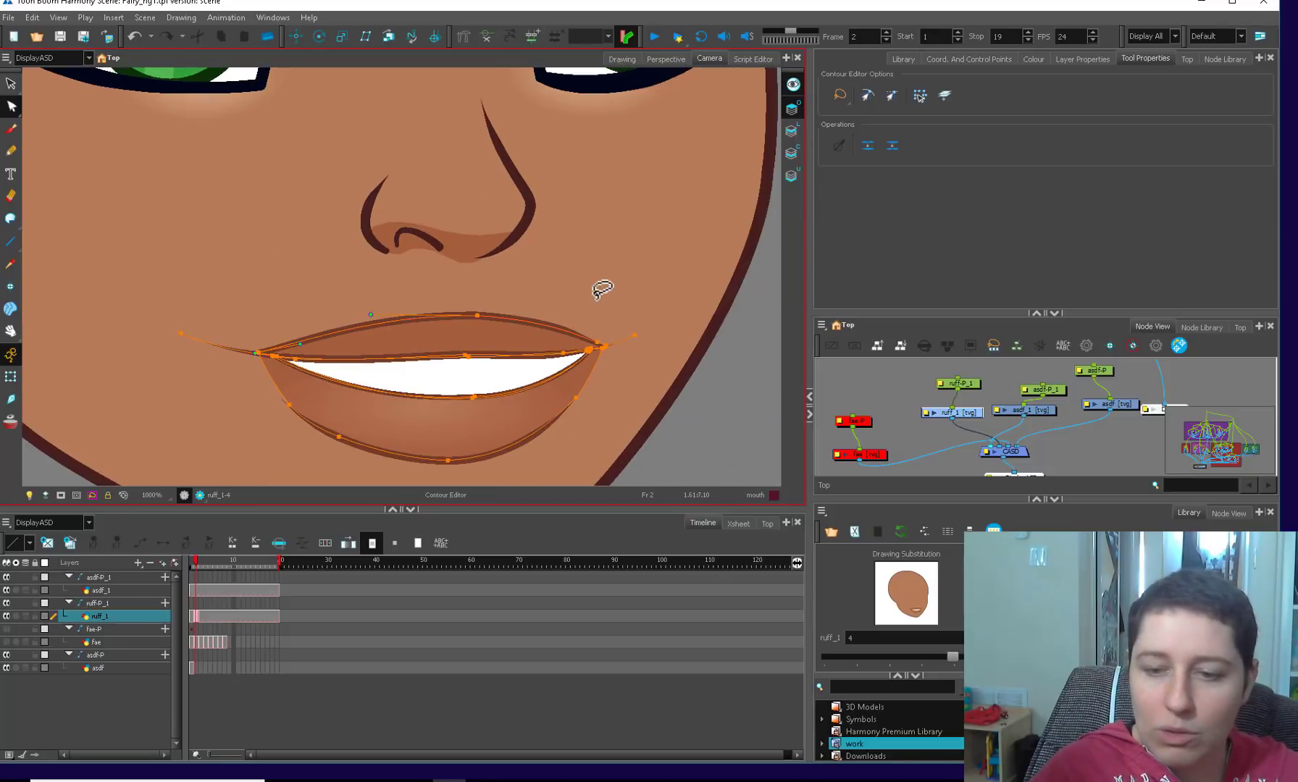
click(602, 340)
scroll(601, 340, up, 1)
scroll(594, 333, down, 3)
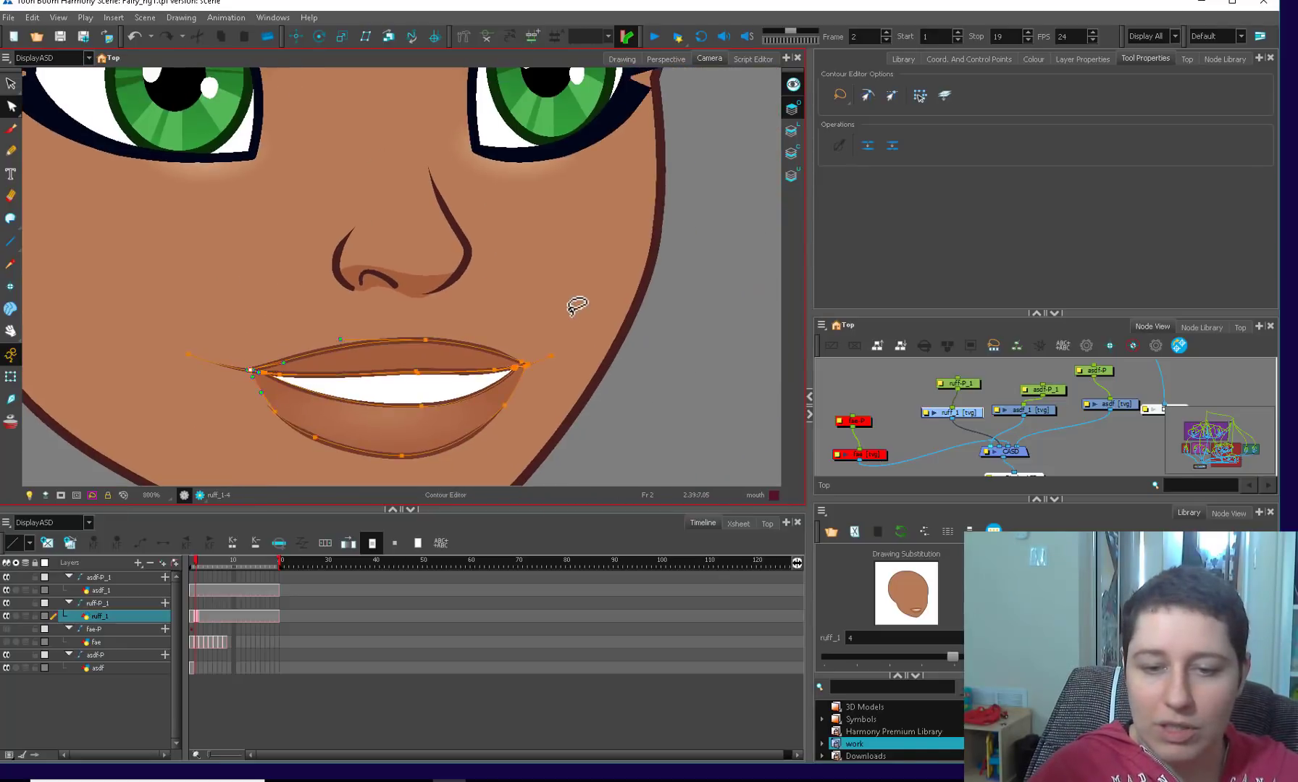
- On frame 3, cut the lower lip and paste it back onto the Overlay layer
click(196, 559)
key(.)
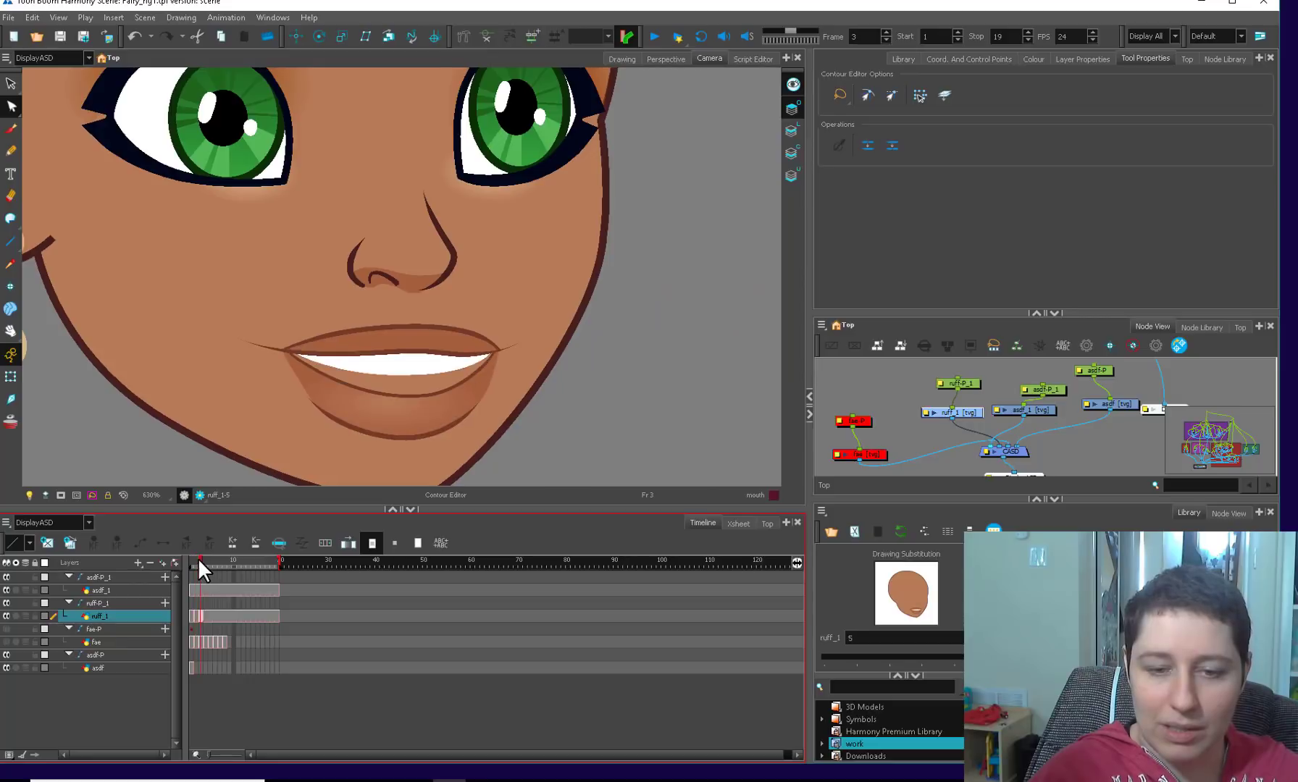
scroll(391, 420, up, 2)
key(alt+s)
key(ctrl+a)
key(ctrl+z)
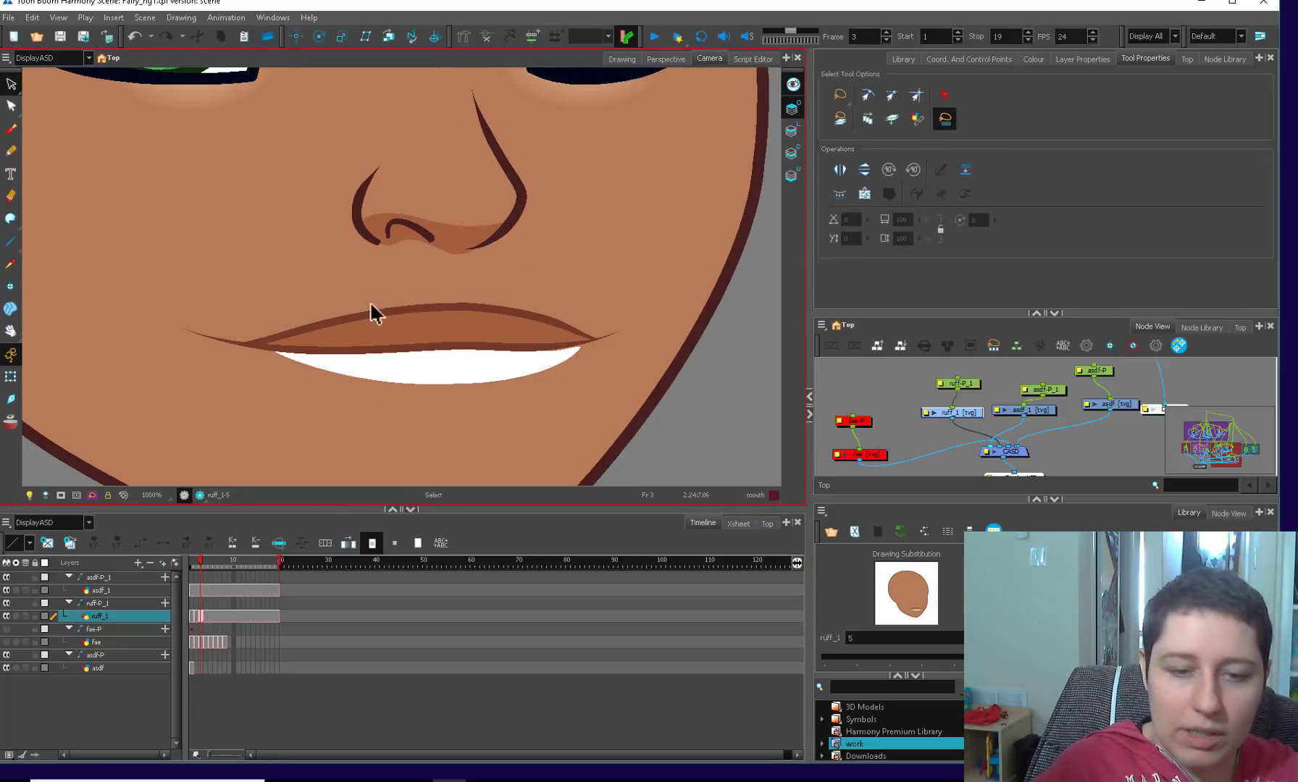
key(alt+q)
click(386, 304)
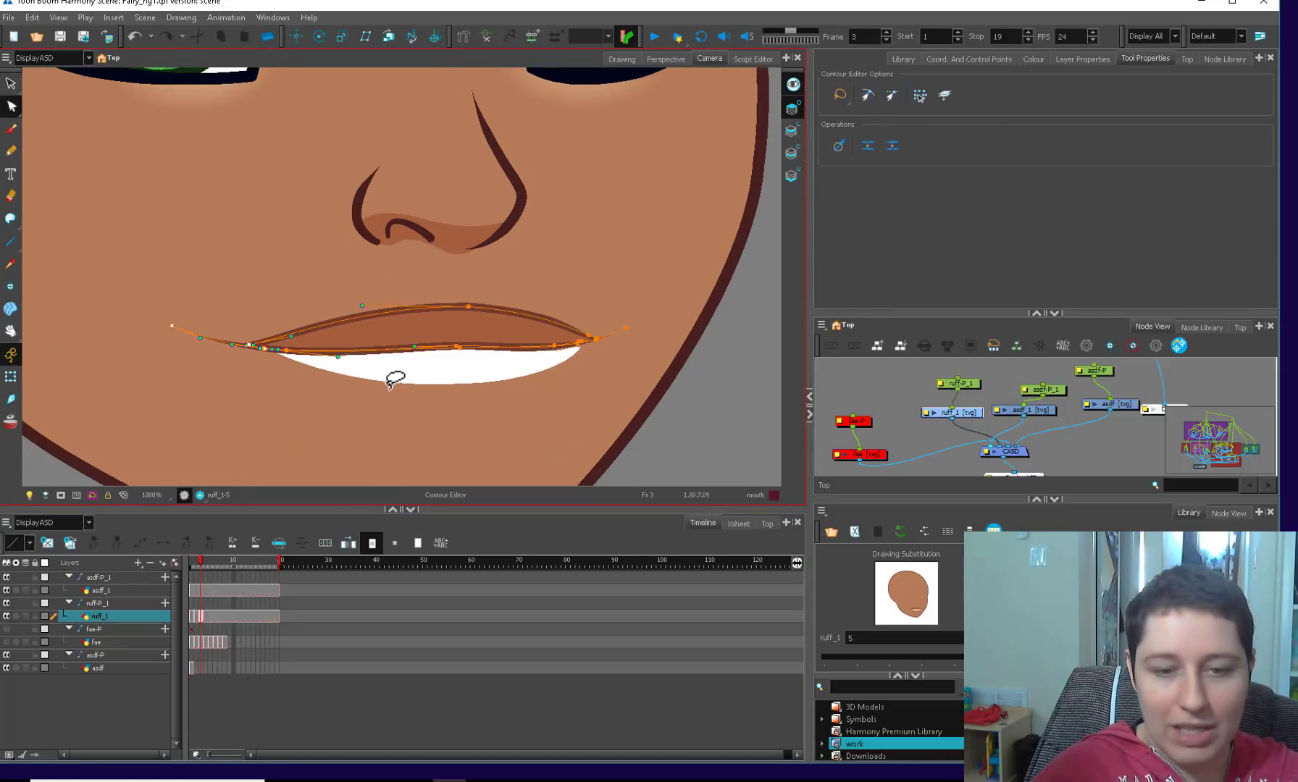
key(alt+s)
key(ctrl+a)
key(ctrl+v)
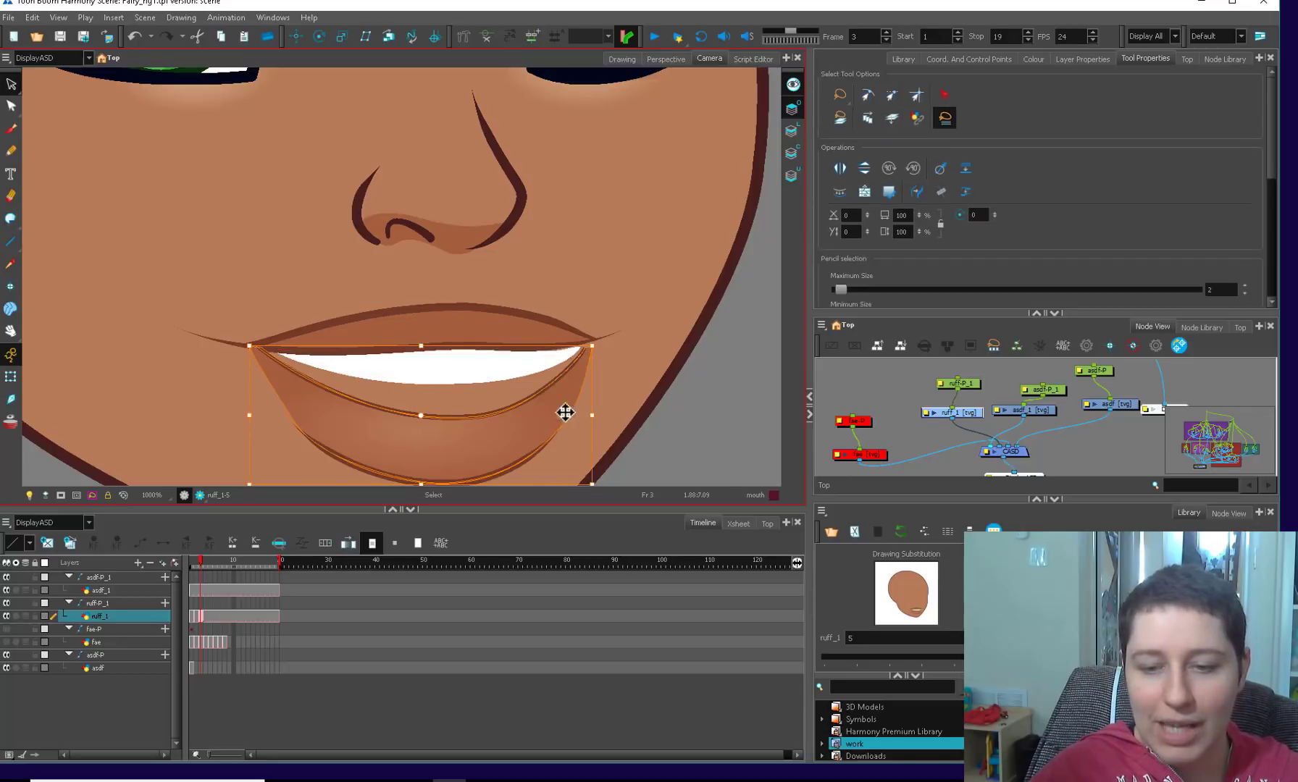
key(Escape)
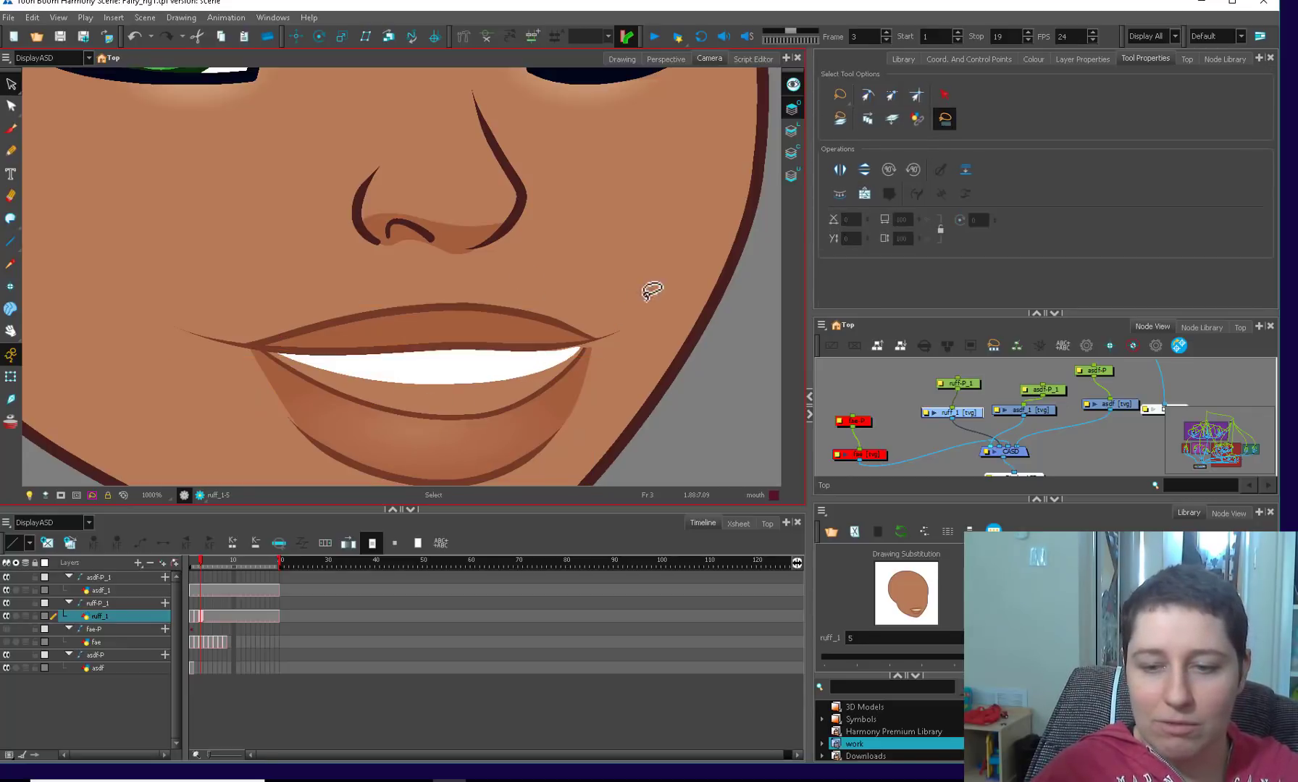
- Move the lower lip's right corner points up to the upper lip's corner on frame 3 with the Contour Editor
drag(649, 290, 539, 380)
key(2)
key(alt+q)
key(2)
key(2)
click(559, 407)
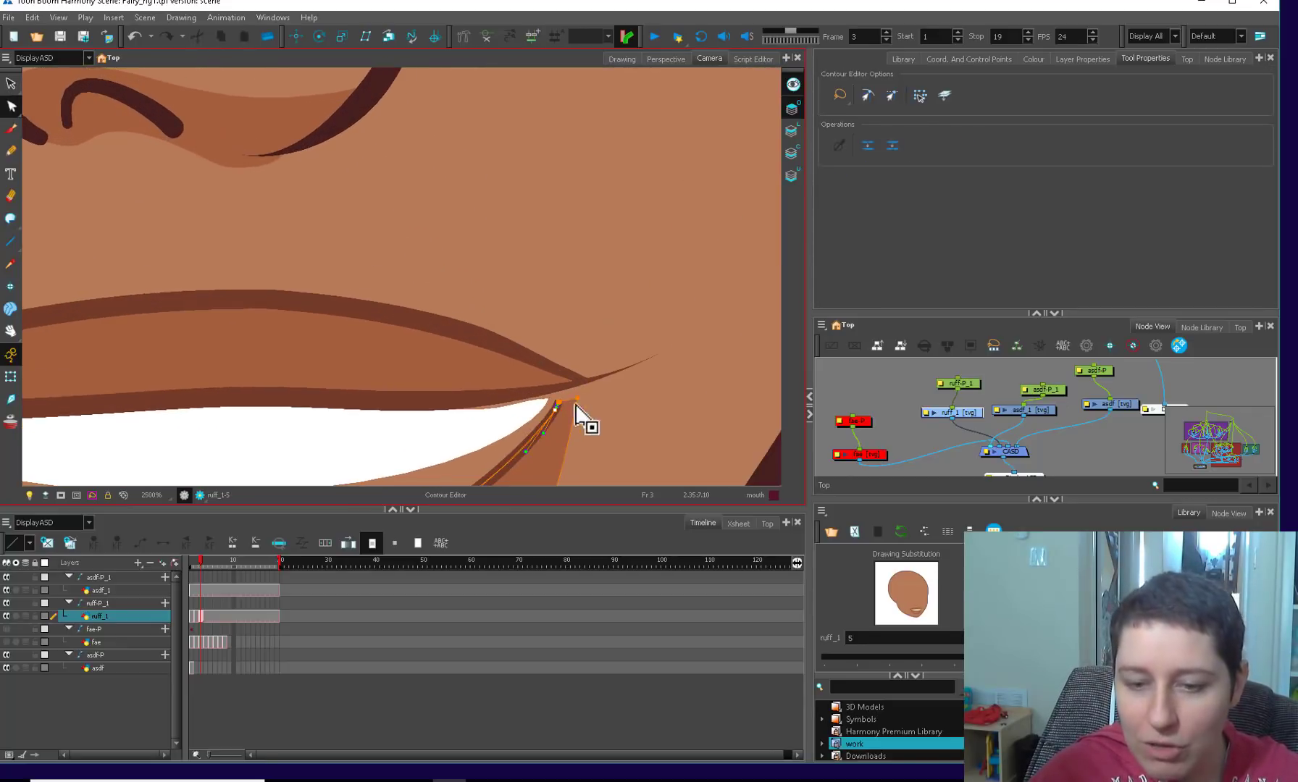
click(501, 470)
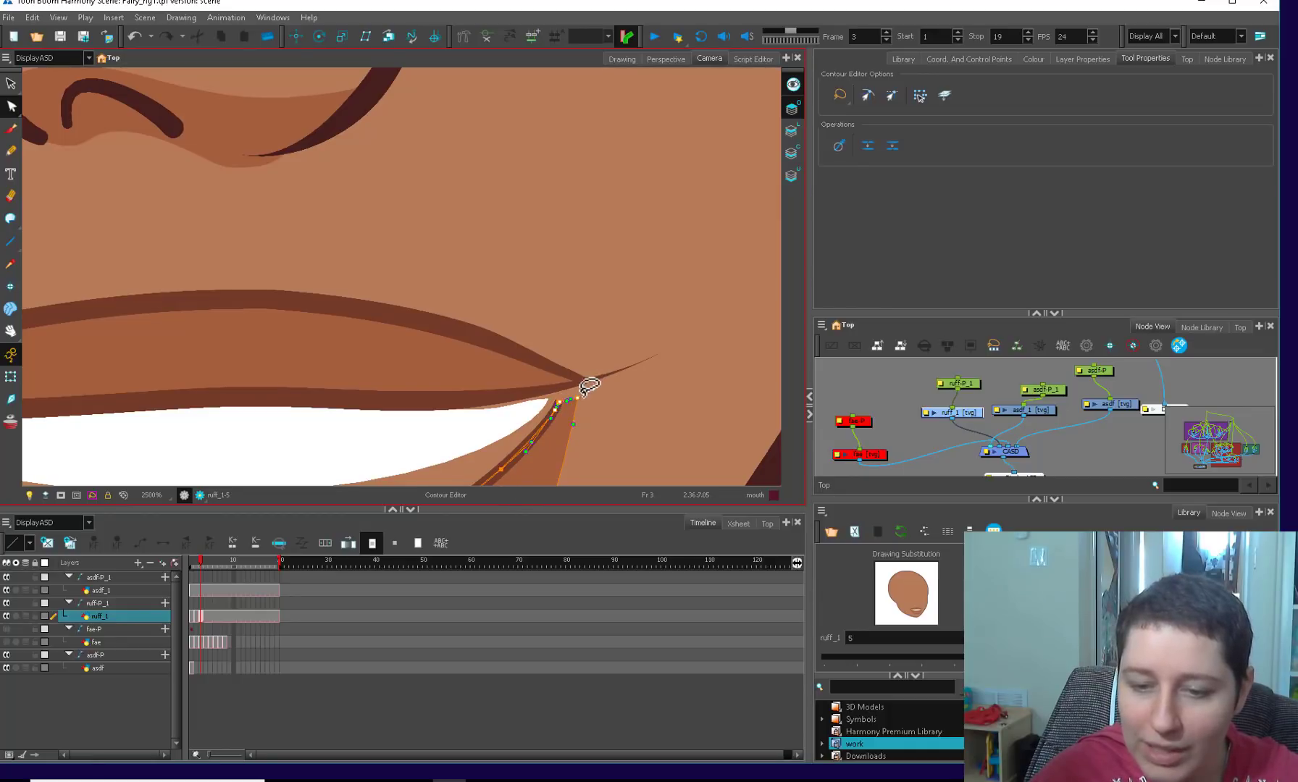
drag(558, 405, 562, 391)
click(548, 396)
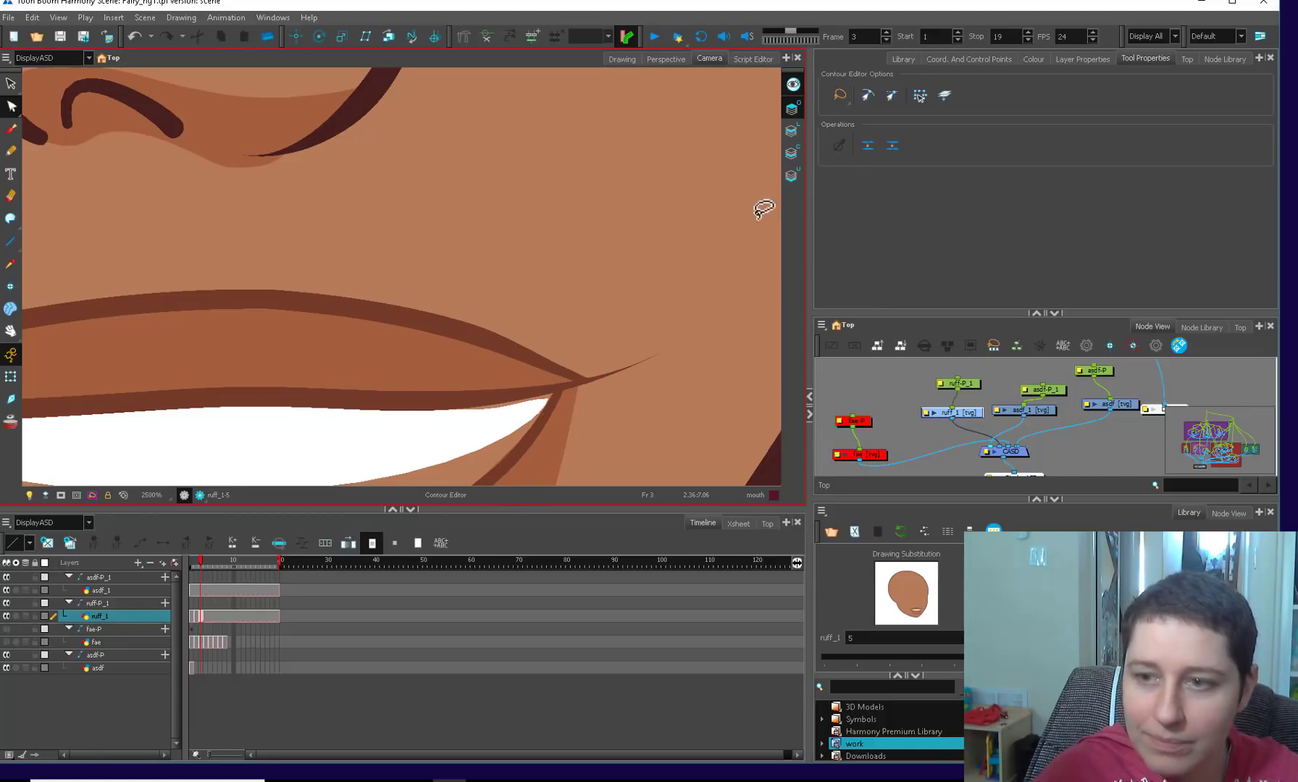
- Reshape the teeth on the Line Art layer so their top edge curves up underneath the upper lip
click(532, 407)
mouse_move(483, 411)
mouse_down()
mouse_move(543, 376)
mouse_move(385, 391)
mouse_move(223, 356)
mouse_move(567, 377)
mouse_up()
scroll(472, 367, down, 2)
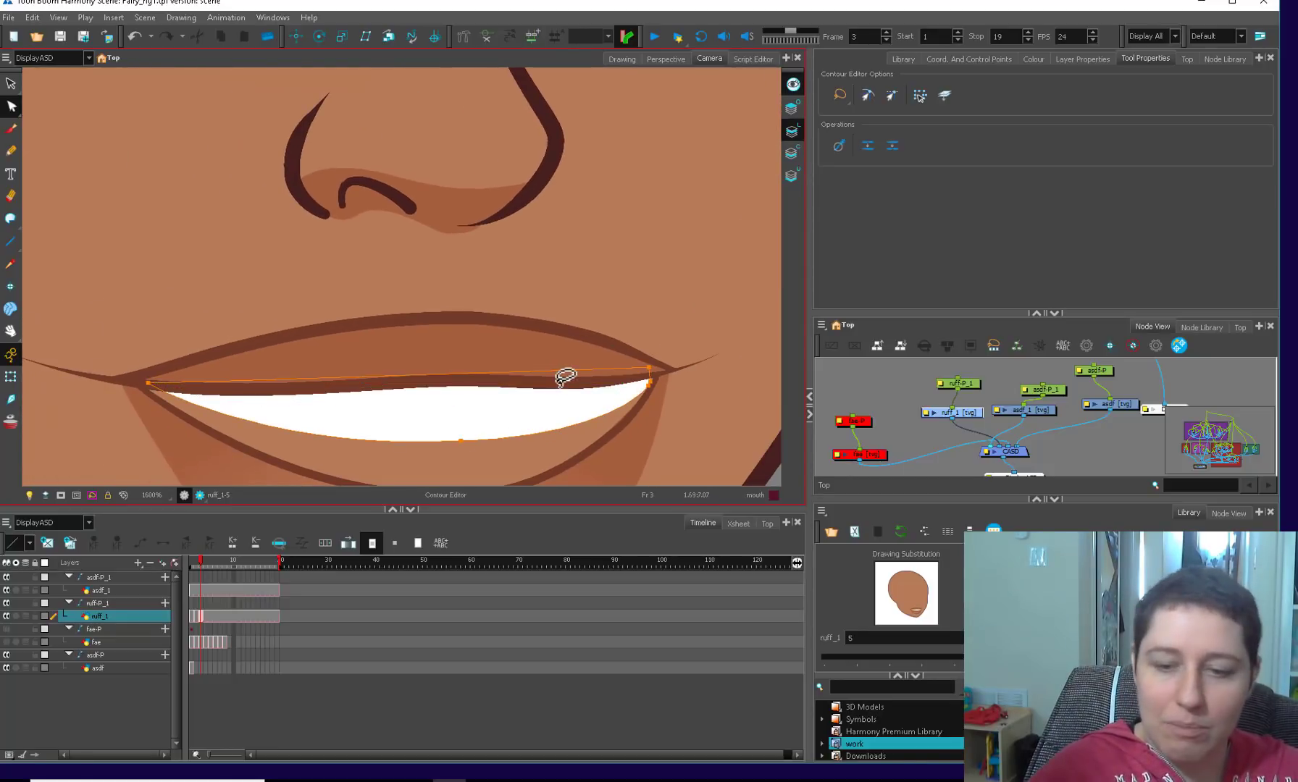
drag(406, 383, 420, 353)
scroll(623, 335, down, 2)
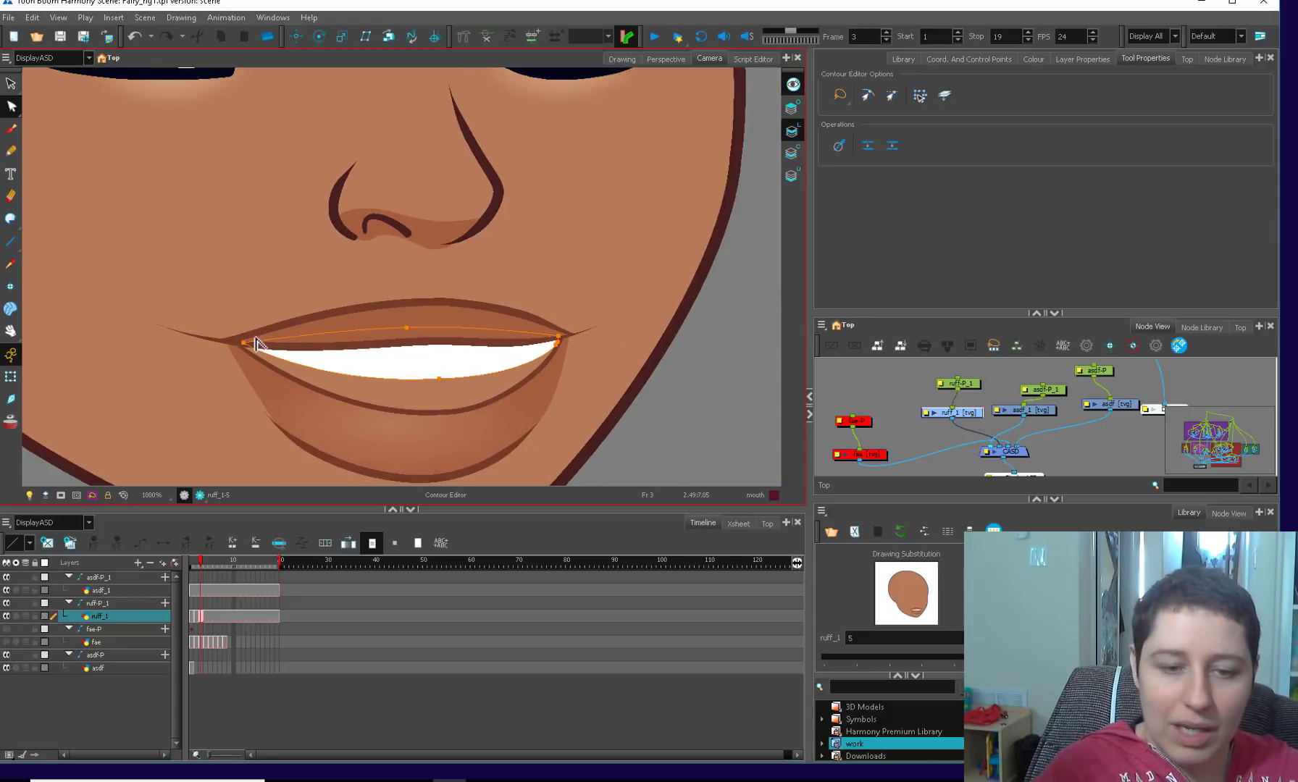
- Try to pull the teeth's right corner inward on frame 3
key(1)
drag(526, 332, 505, 314)
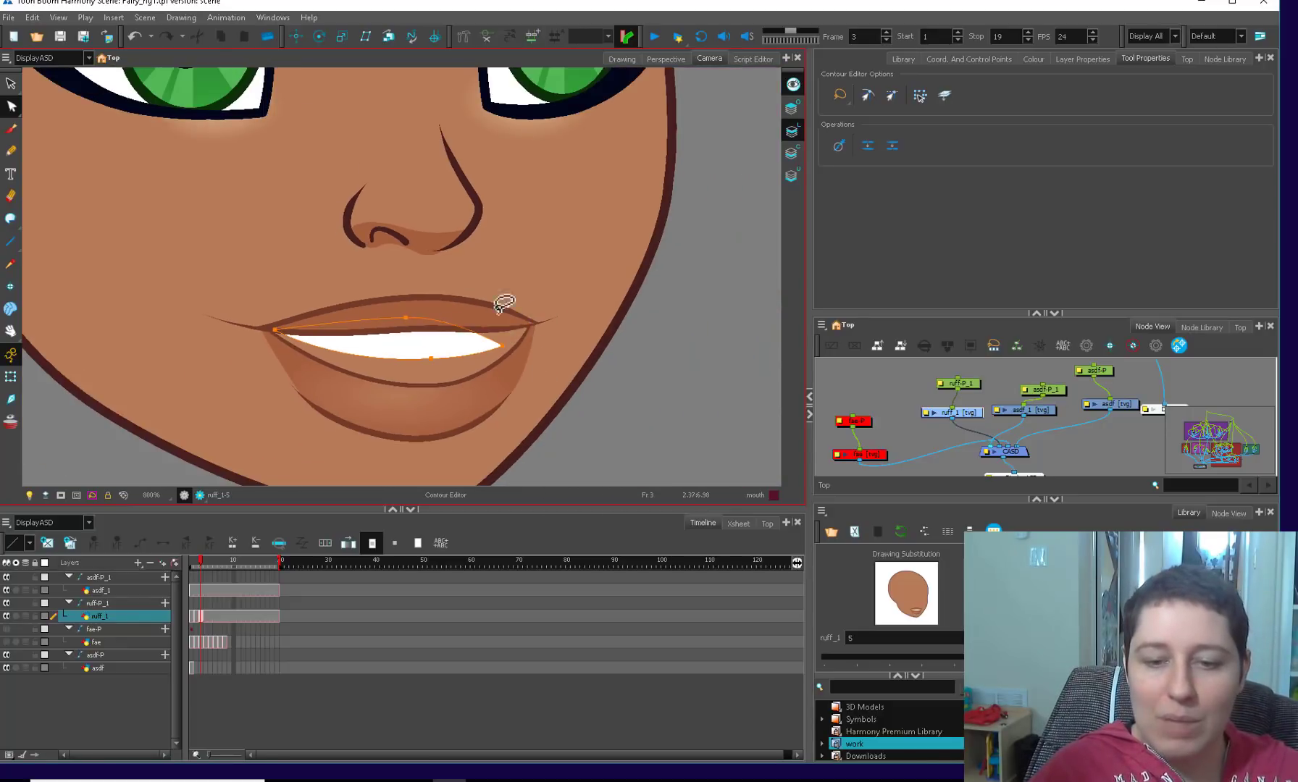
key(ctrl+z)
- Extend the teeth's left corner outward under the lips and adjust the nearby lower edge
key(2)
click(355, 403)
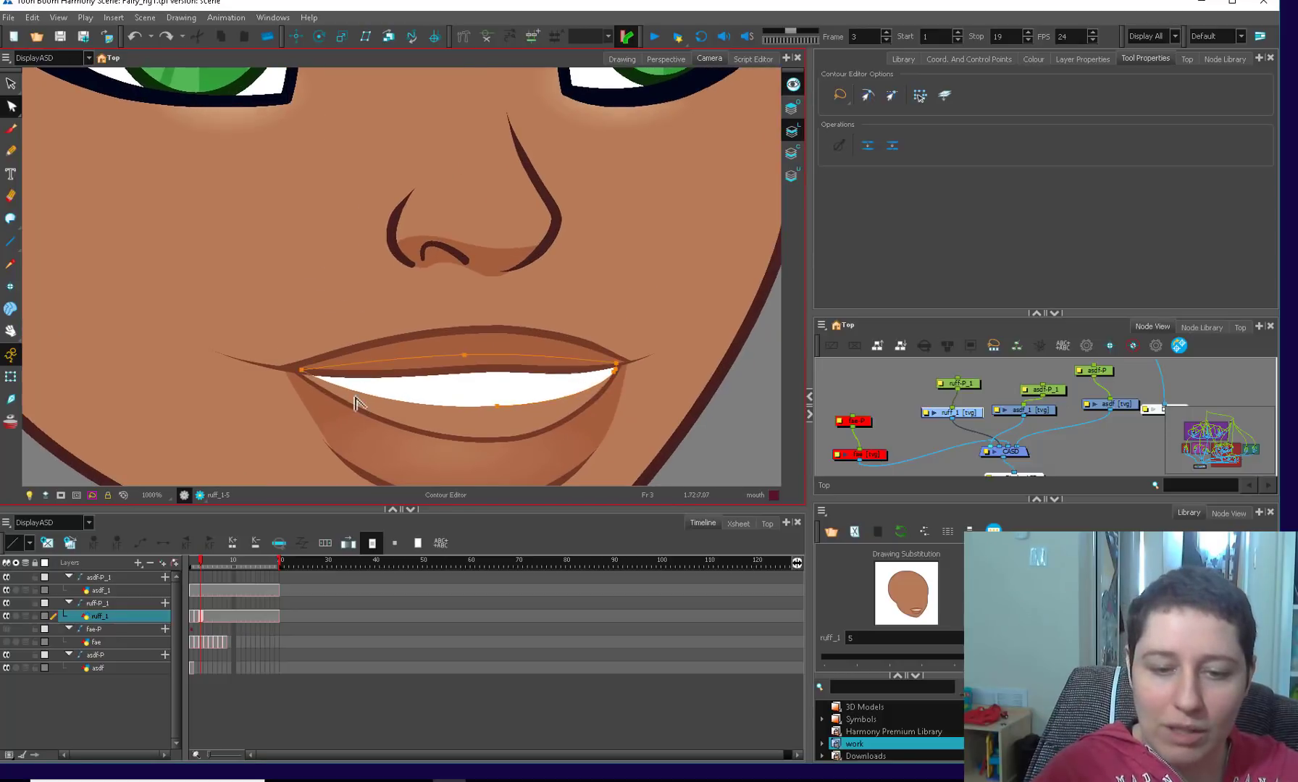
click(307, 386)
drag(309, 384, 299, 382)
drag(395, 402, 396, 399)
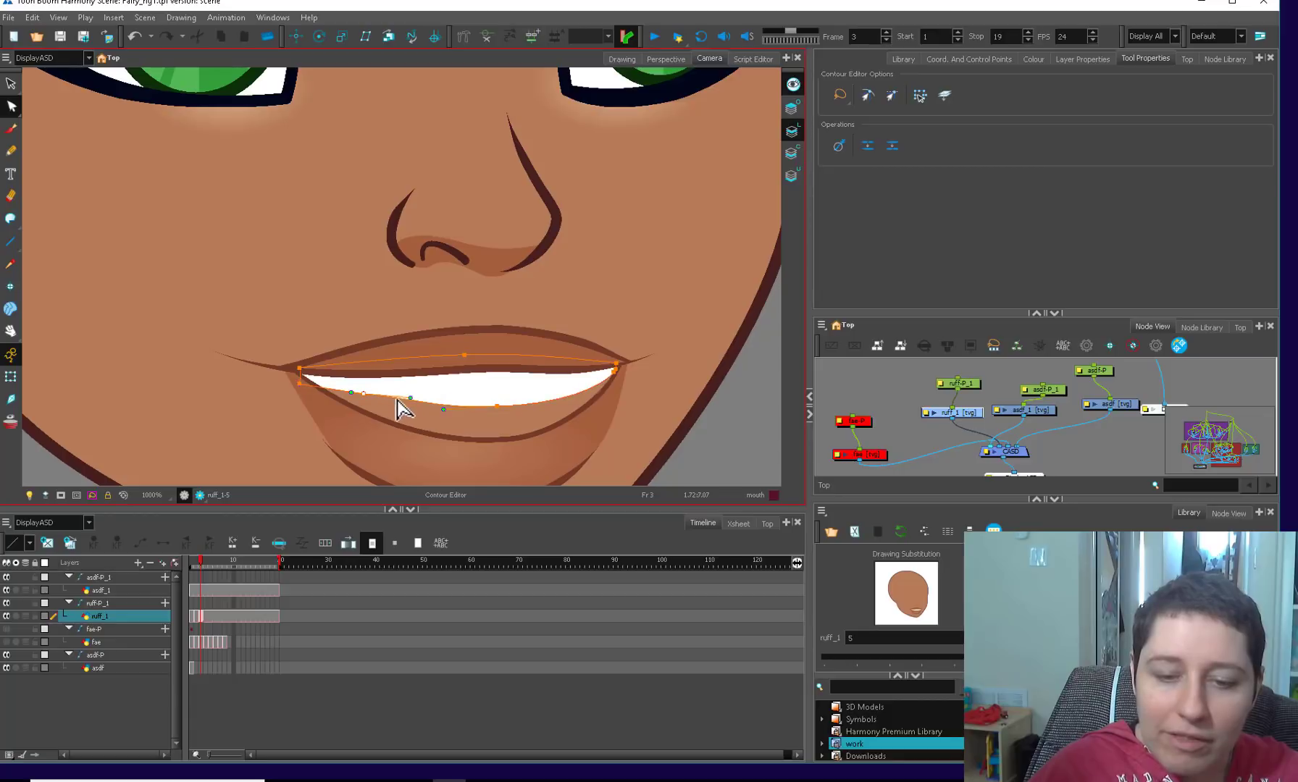
key(Escape)
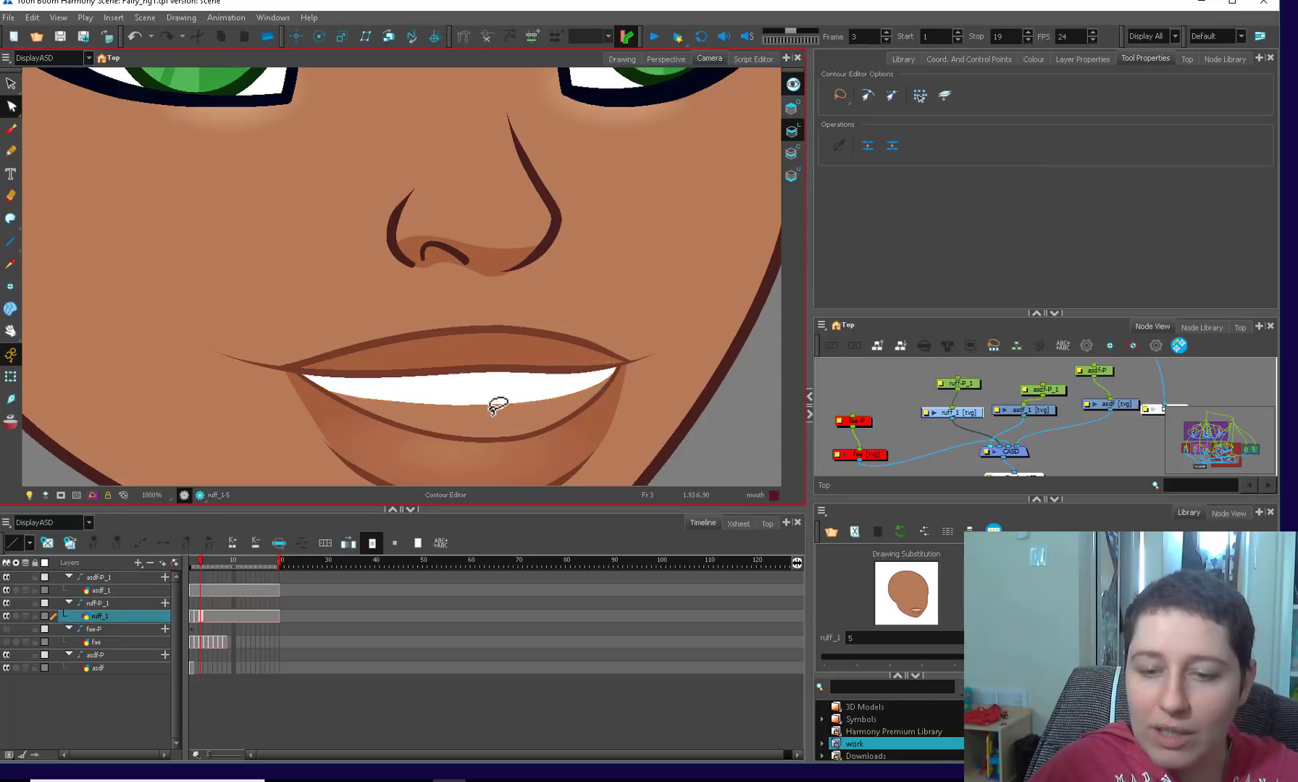
- Adjust the contour points along the middle and right part of the teeth's lower edge
key(1)
key(1)
mouse_move(436, 332)
mouse_down()
mouse_move(426, 423)
mouse_move(492, 439)
mouse_move(487, 452)
mouse_move(481, 443)
mouse_up()
key(2)
click(427, 454)
click(470, 447)
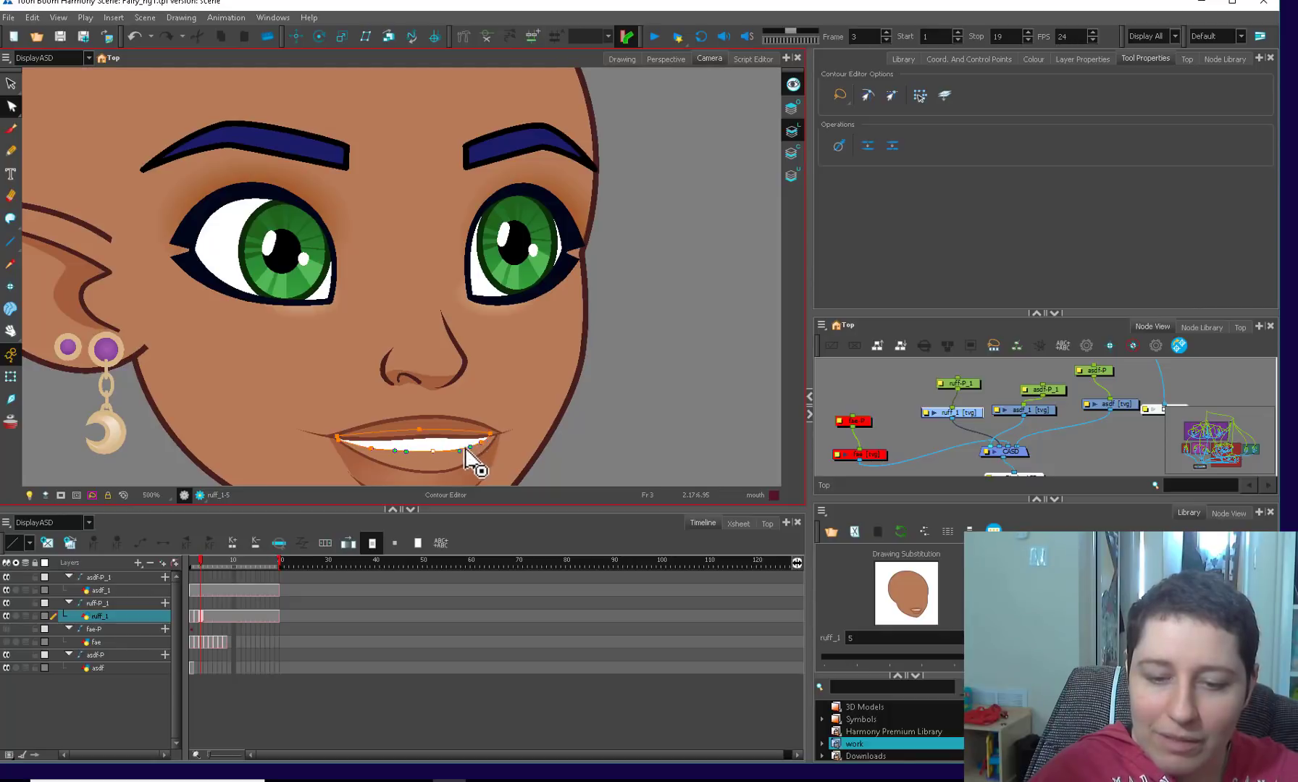
- Nudge the leftover white piece down away from the teeth on frame 3 and delete it
key(1)
key(alt+s)
key(2)
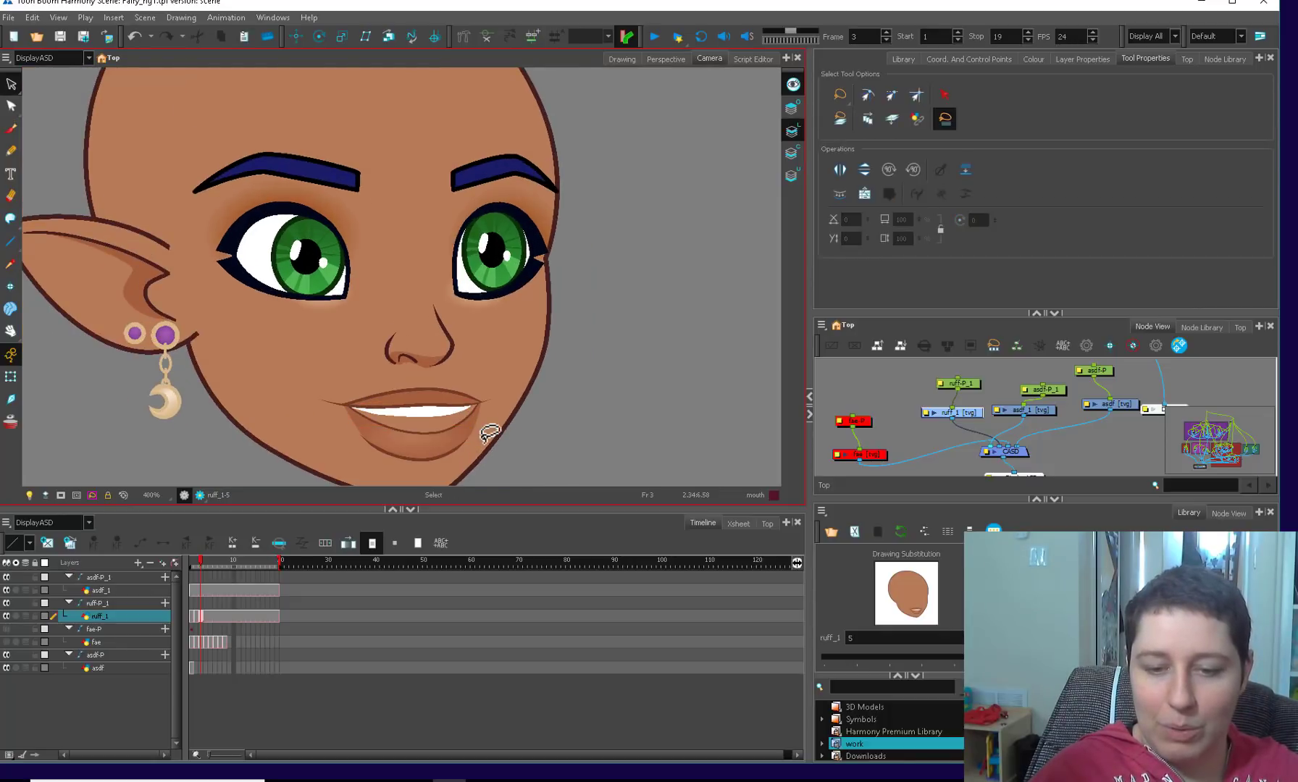
mouse_move(489, 434)
mouse_down()
mouse_move(432, 411)
mouse_move(435, 397)
mouse_move(471, 387)
mouse_up()
key(Down)
key(Down)
key(Down)
click(425, 428)
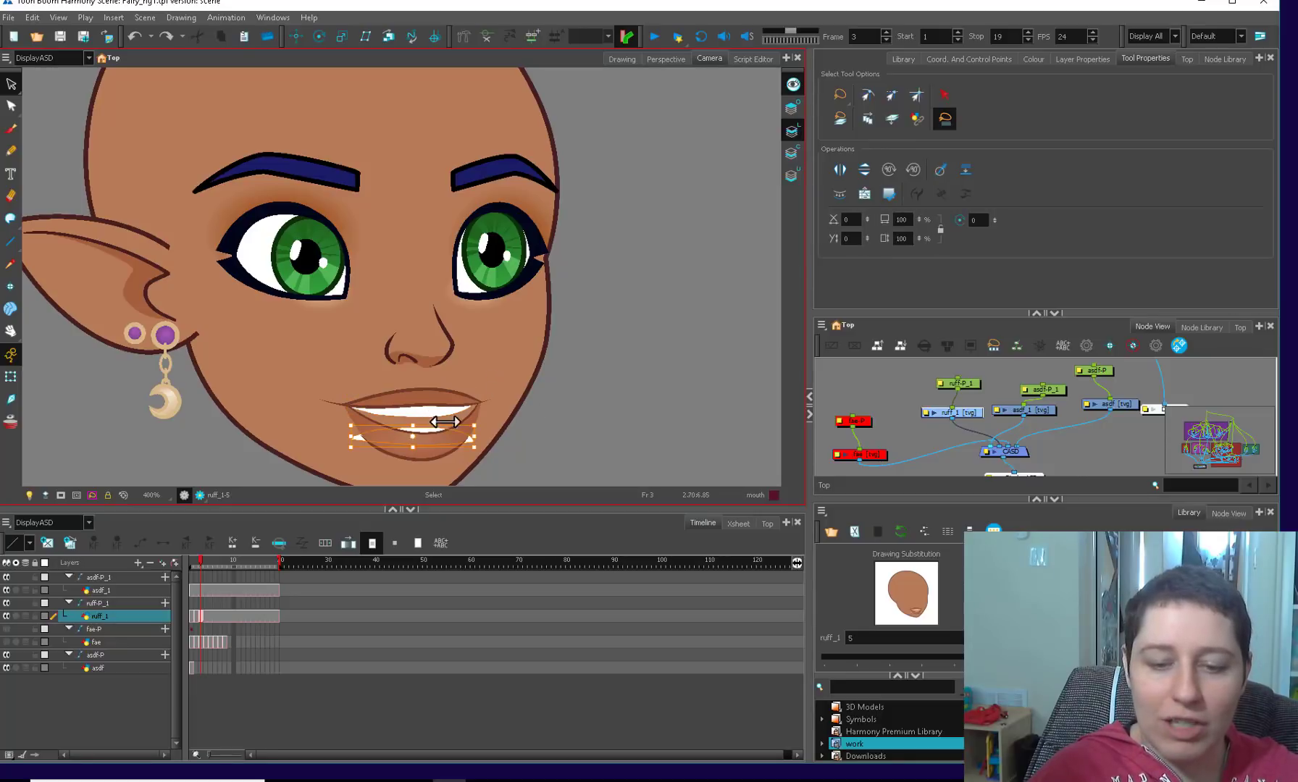
key(Delete)
key(1)
key(1)
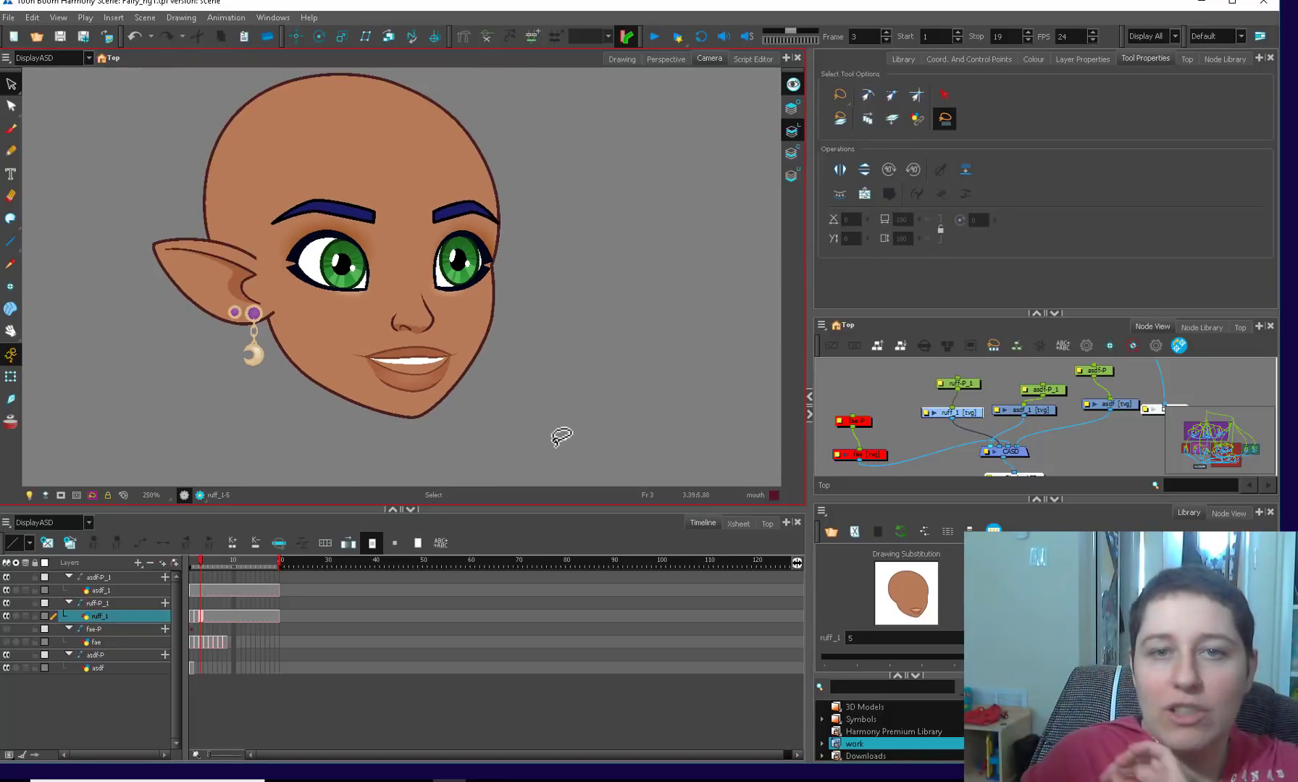
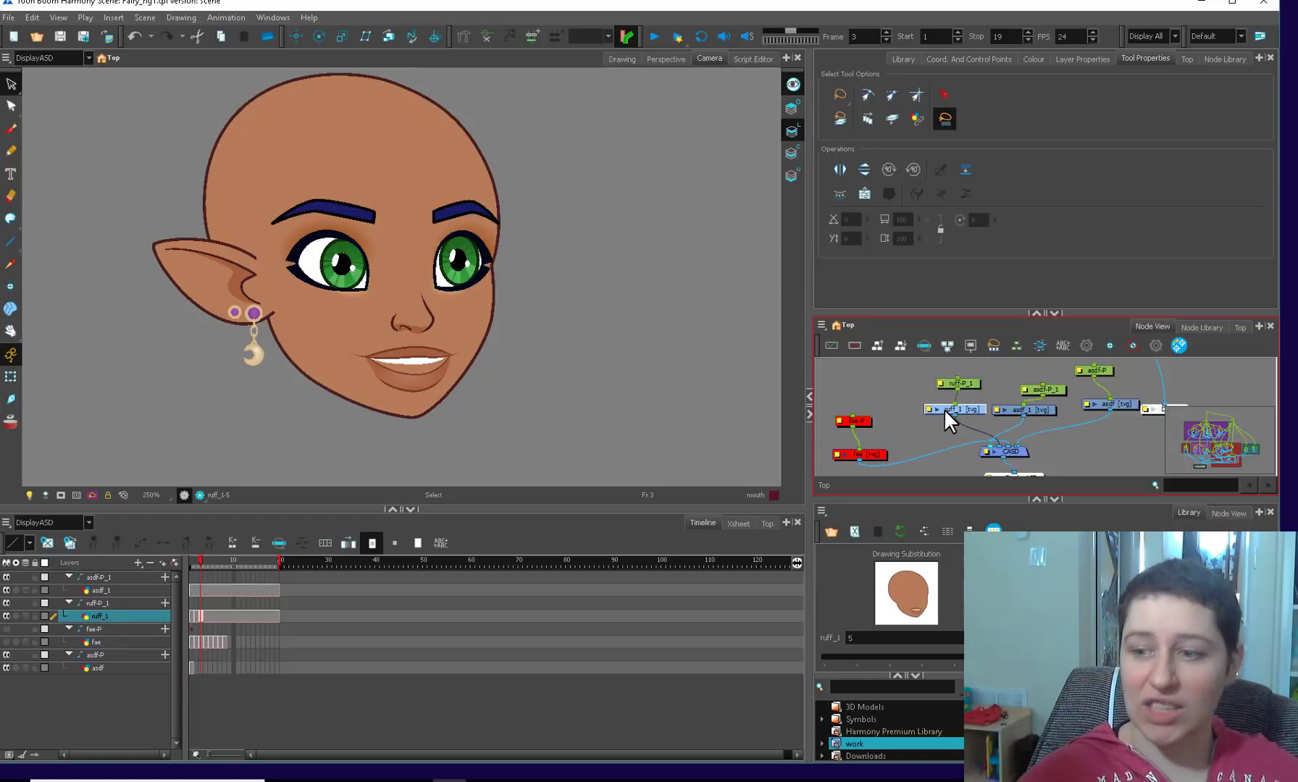
drag(944, 409, 940, 409)
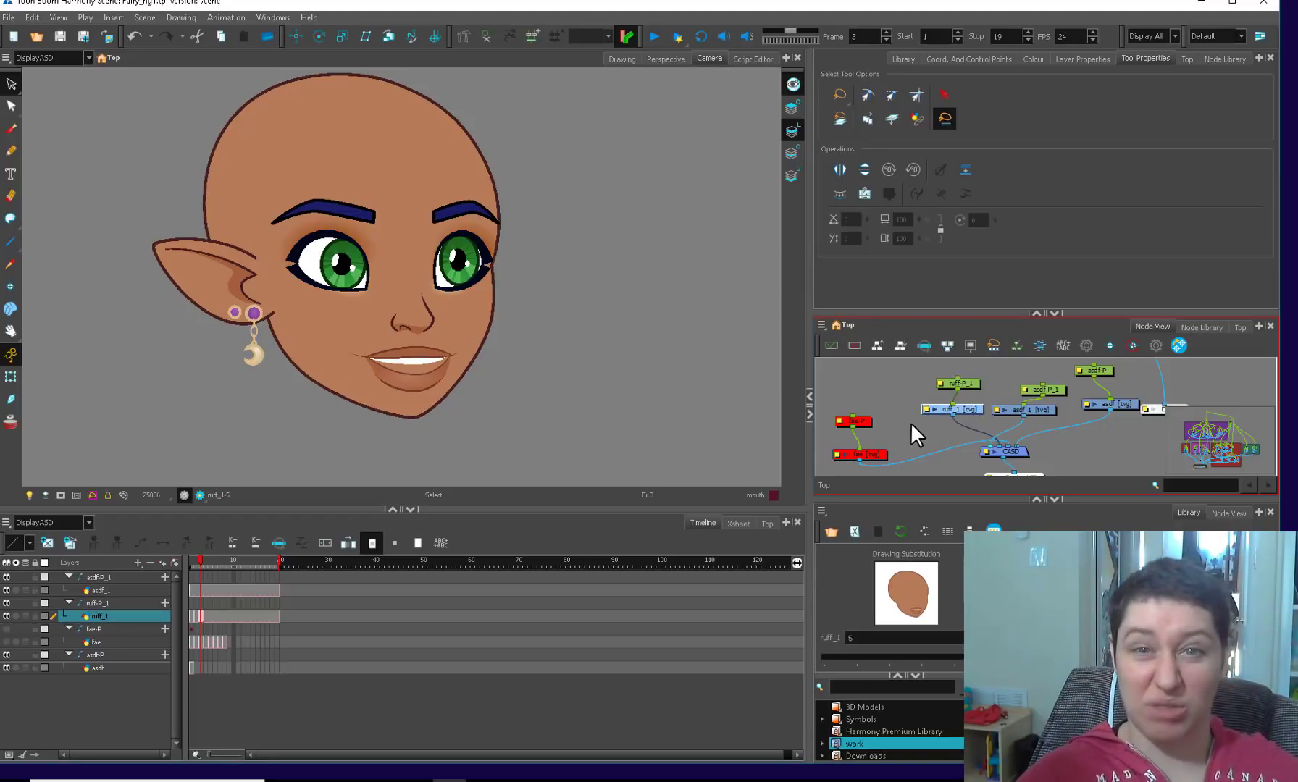
click(907, 423)
click(953, 407)
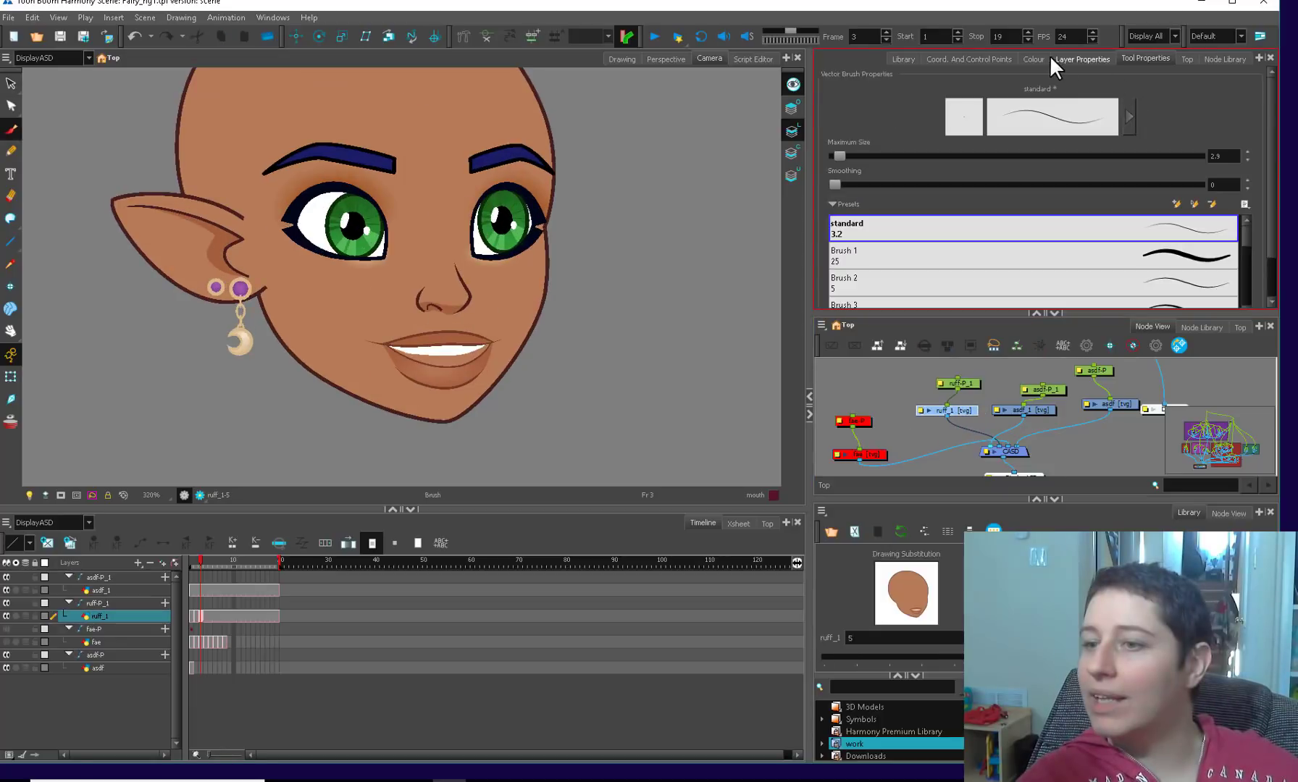
- Paint the mouth interior in the mouth swatch colour beneath the teeth on frame 3 with the Brush
click(1039, 58)
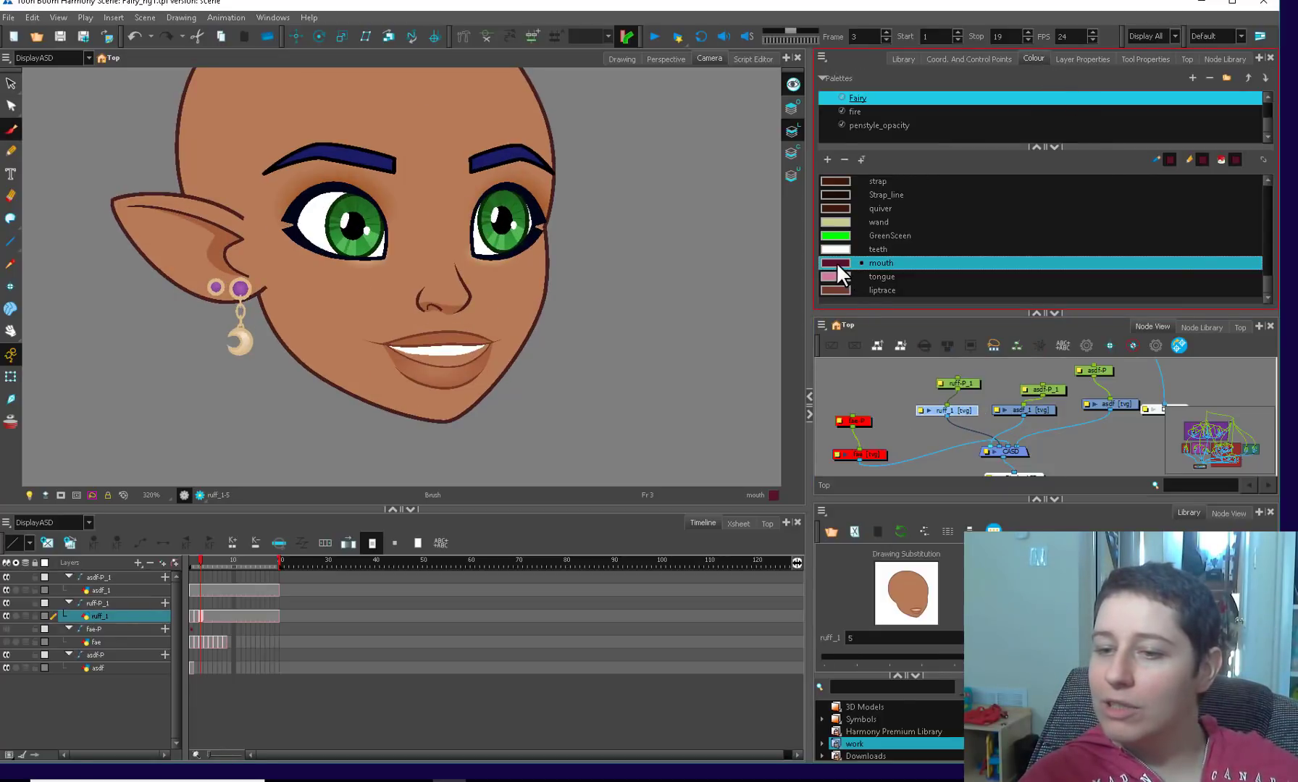
click(1145, 58)
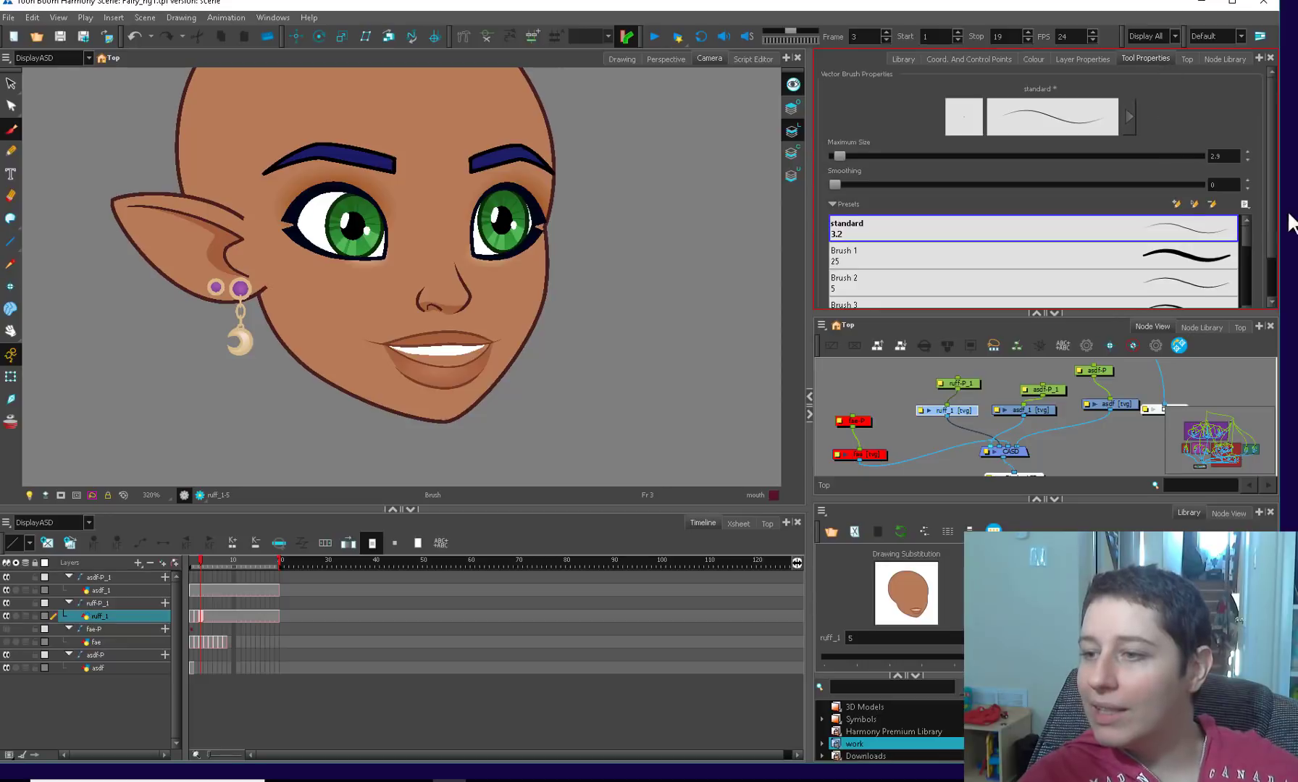
scroll(1273, 262, down, 3)
click(839, 283)
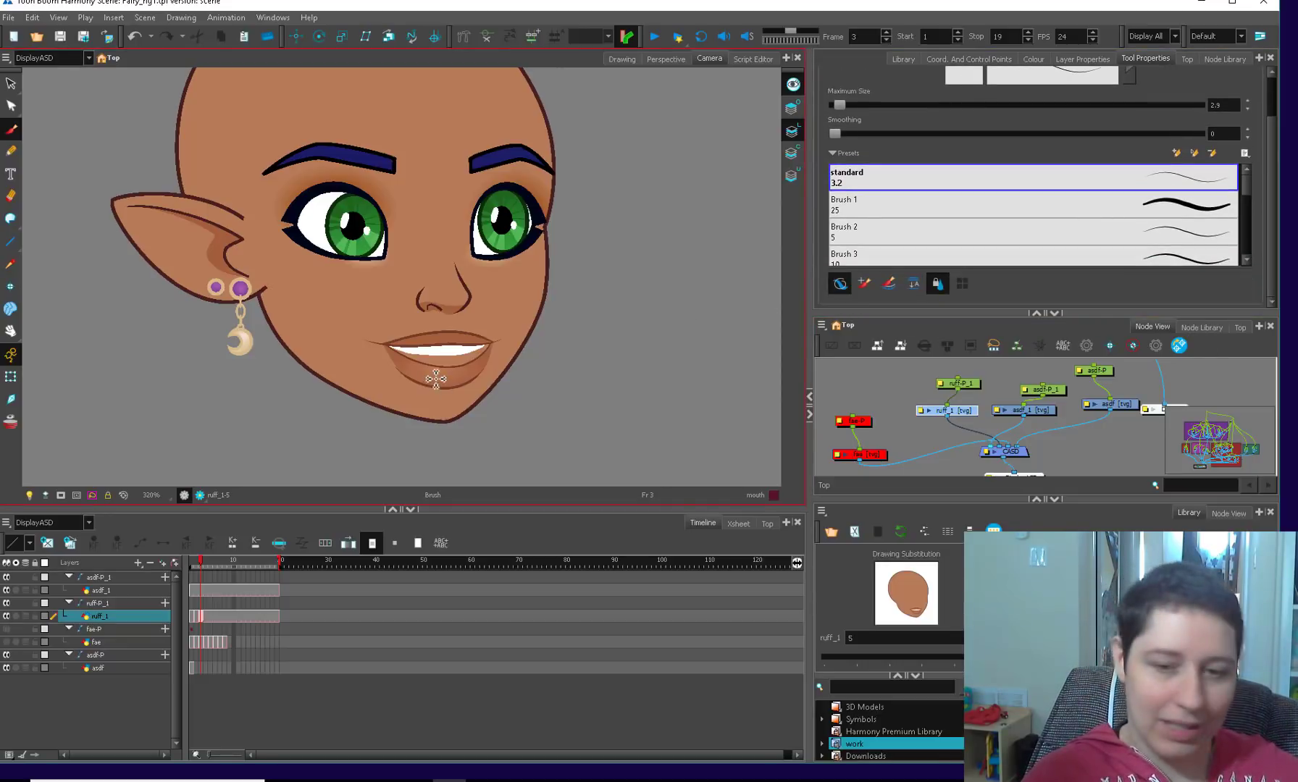
mouse_move(446, 377)
mouse_down()
mouse_move(460, 366)
mouse_move(432, 398)
mouse_move(521, 386)
mouse_move(457, 415)
mouse_move(407, 385)
mouse_move(592, 407)
mouse_move(555, 464)
mouse_move(552, 358)
mouse_move(623, 423)
mouse_move(617, 388)
mouse_up()
- Extend the mouth interior's right corner beneath the lips and adjust the lower lip's contour there on frame 3
key(2)
key(2)
key(alt+q)
key(2)
key(space)
key(2)
key(2)
key(2)
click(596, 423)
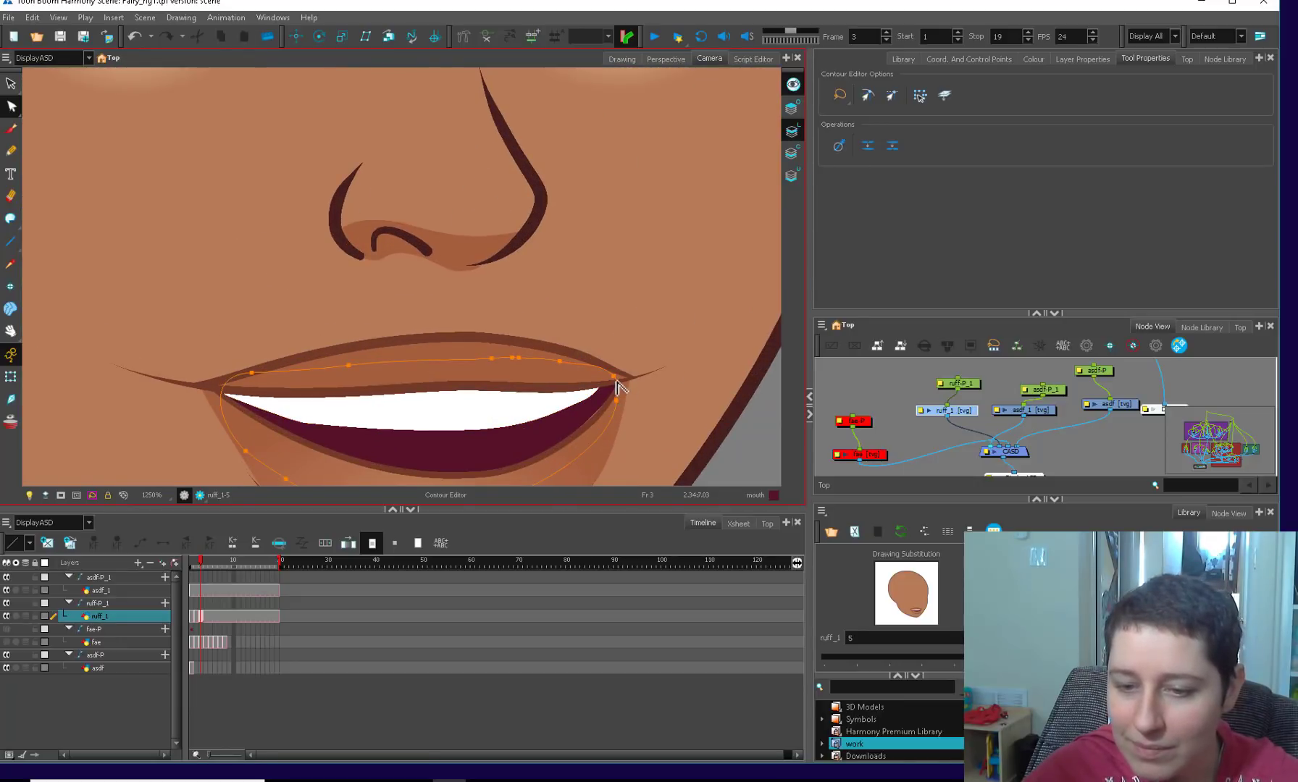
click(646, 340)
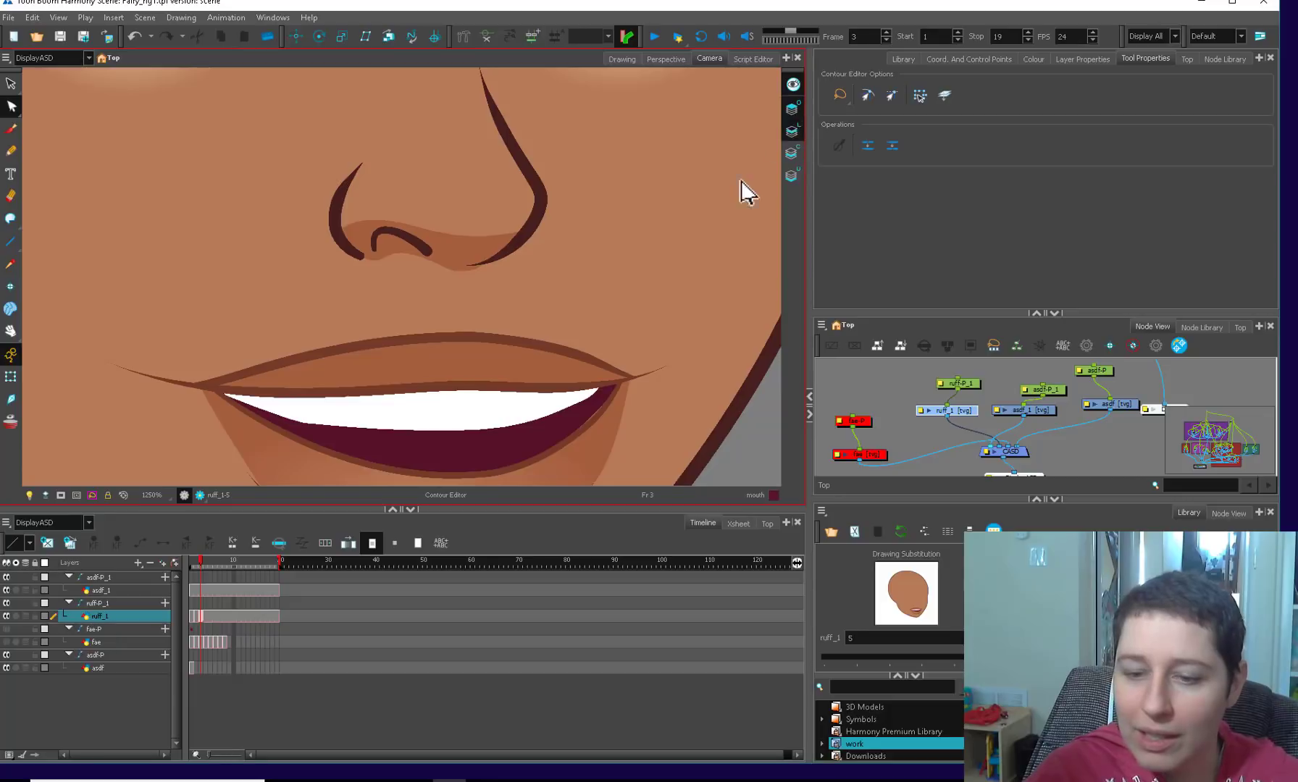
click(592, 420)
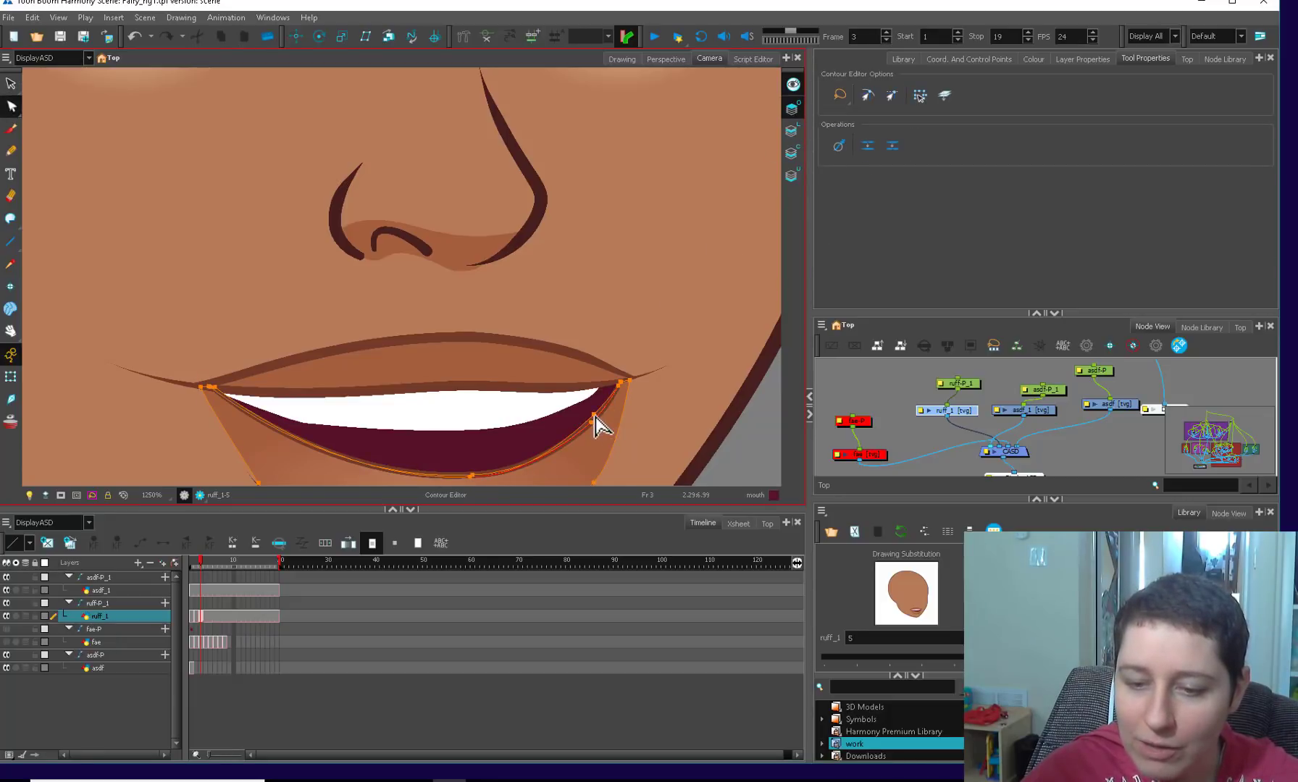
click(660, 381)
- Compare the mouth poses across frames 1 to 3
key(1)
key(1)
key(1)
key(1)
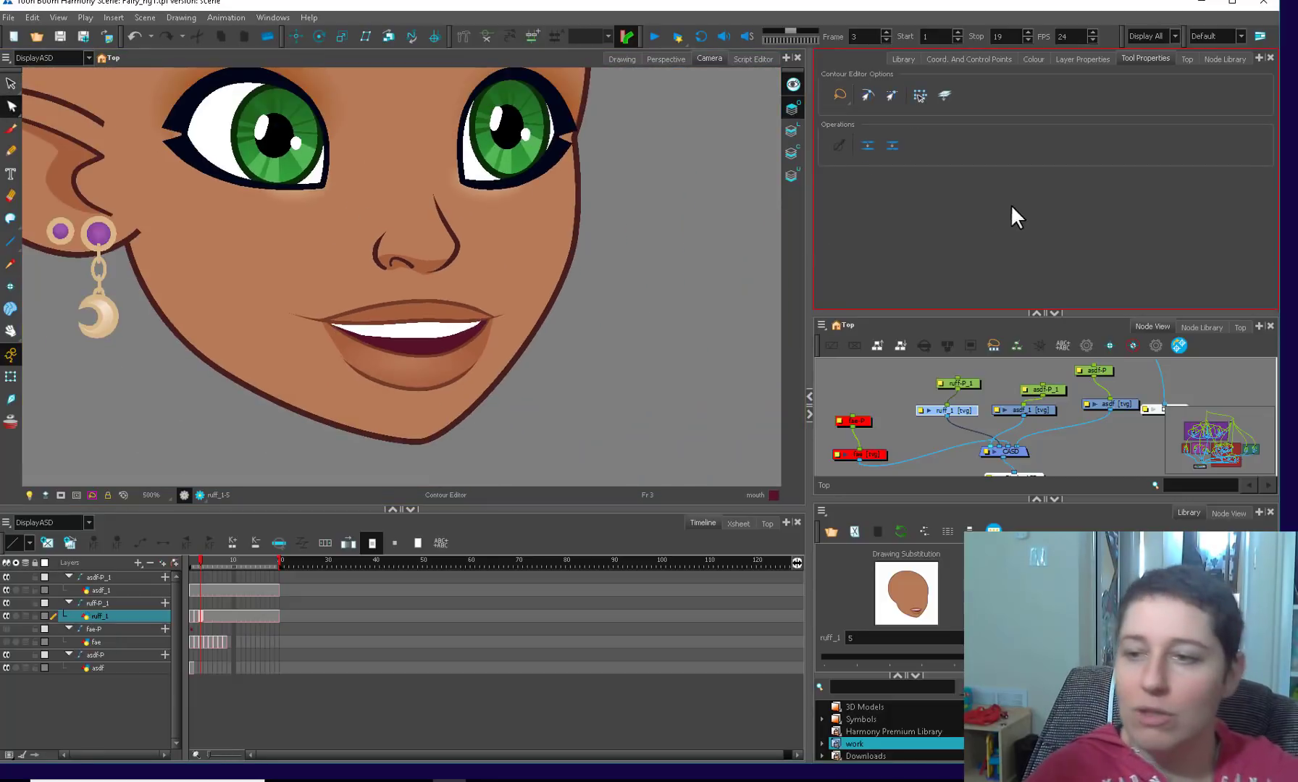
key(alt+b)
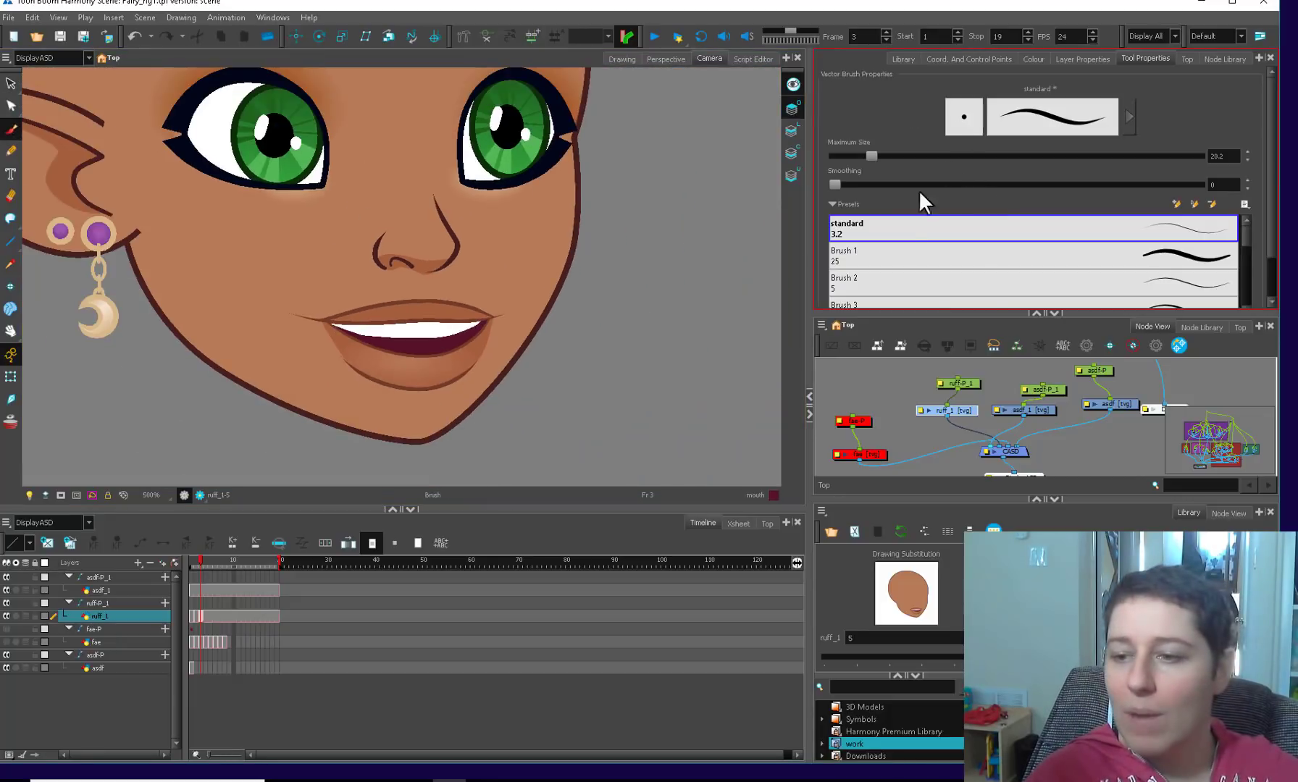
scroll(1268, 200, down, 2)
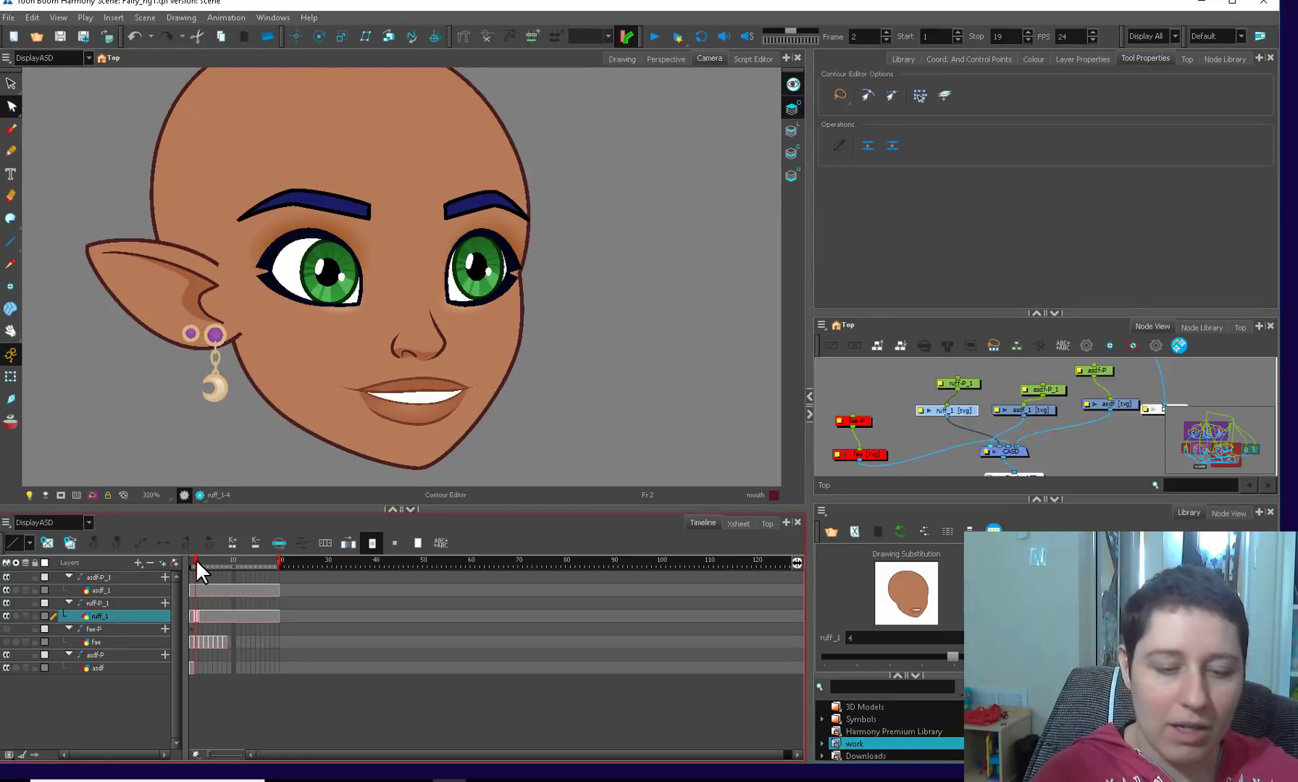
click(197, 560)
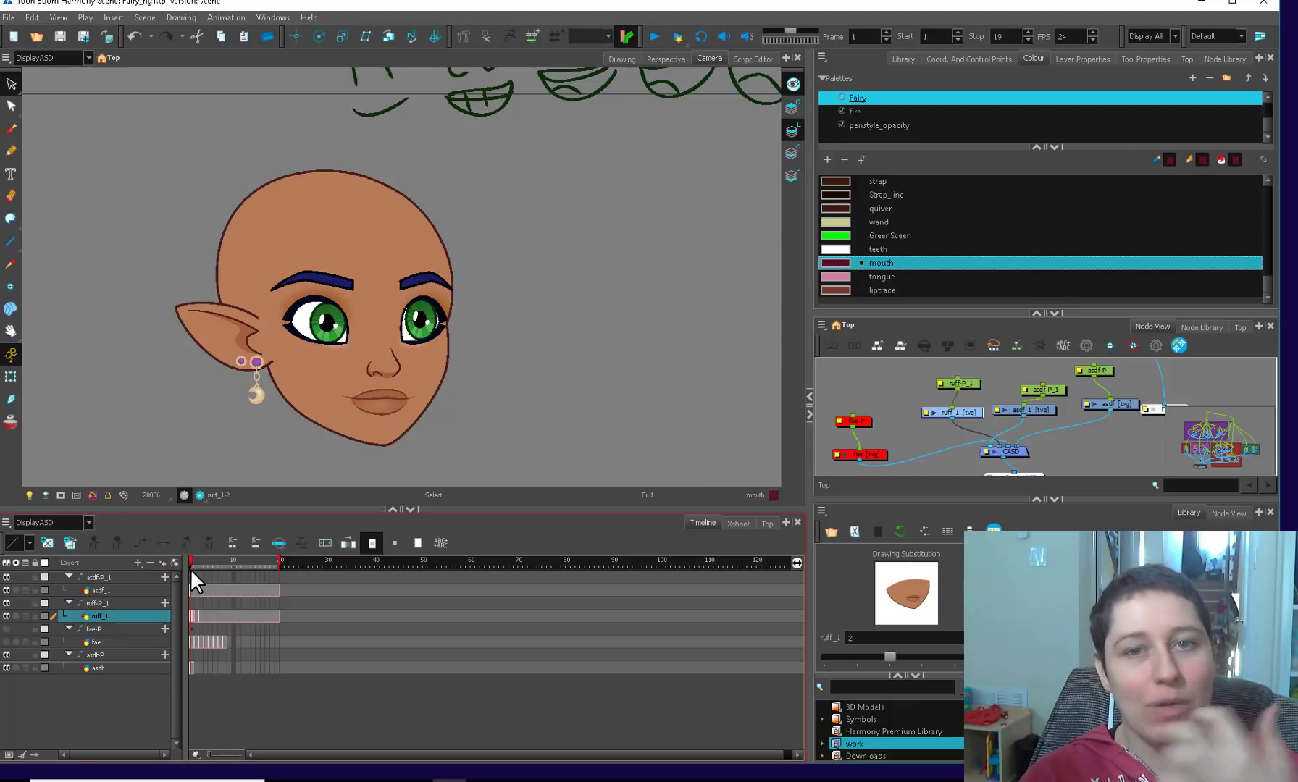
drag(190, 558, 201, 558)
- Select the head's chin contour points on the Colour Art layer of frame 3 and nudge them down slightly
key(alt+q)
scroll(342, 397, up, 3)
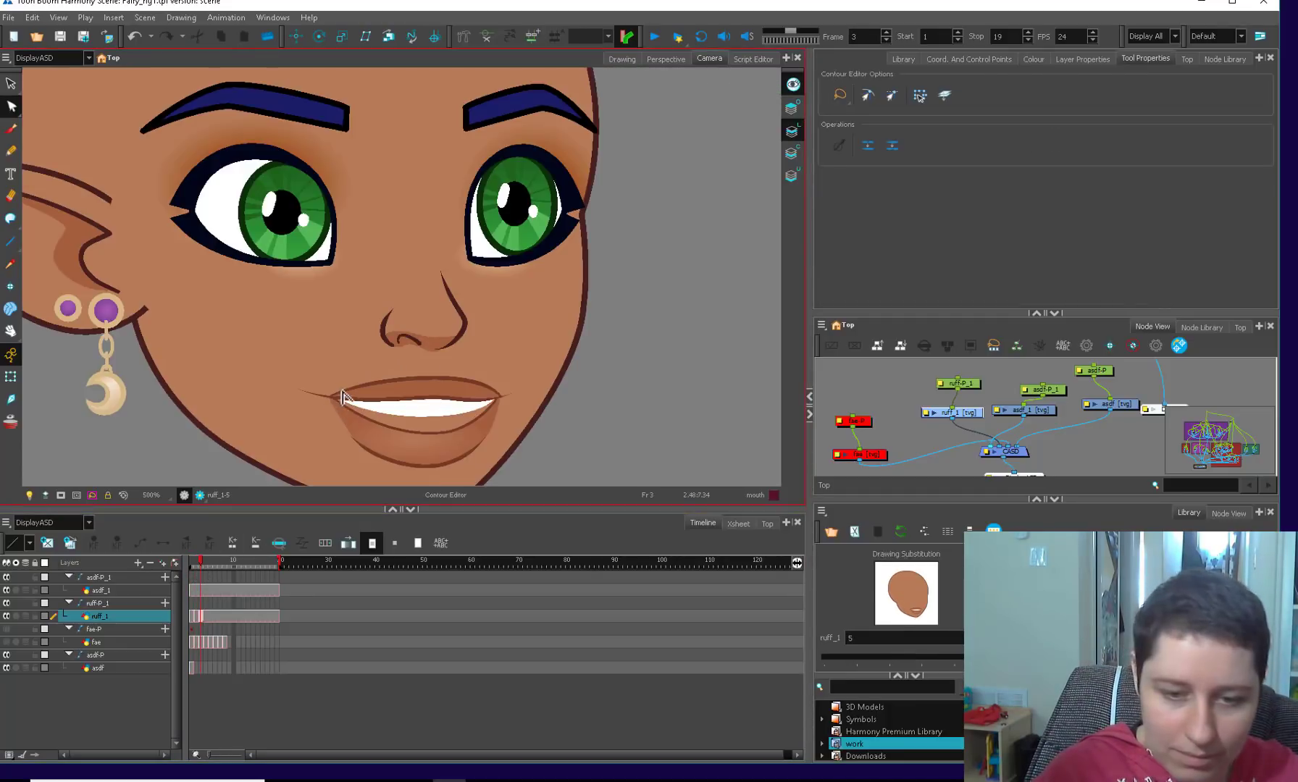
scroll(337, 403, down, 3)
mouse_move(290, 406)
mouse_down()
mouse_move(535, 385)
mouse_move(405, 455)
mouse_move(491, 404)
mouse_up()
key(Down)
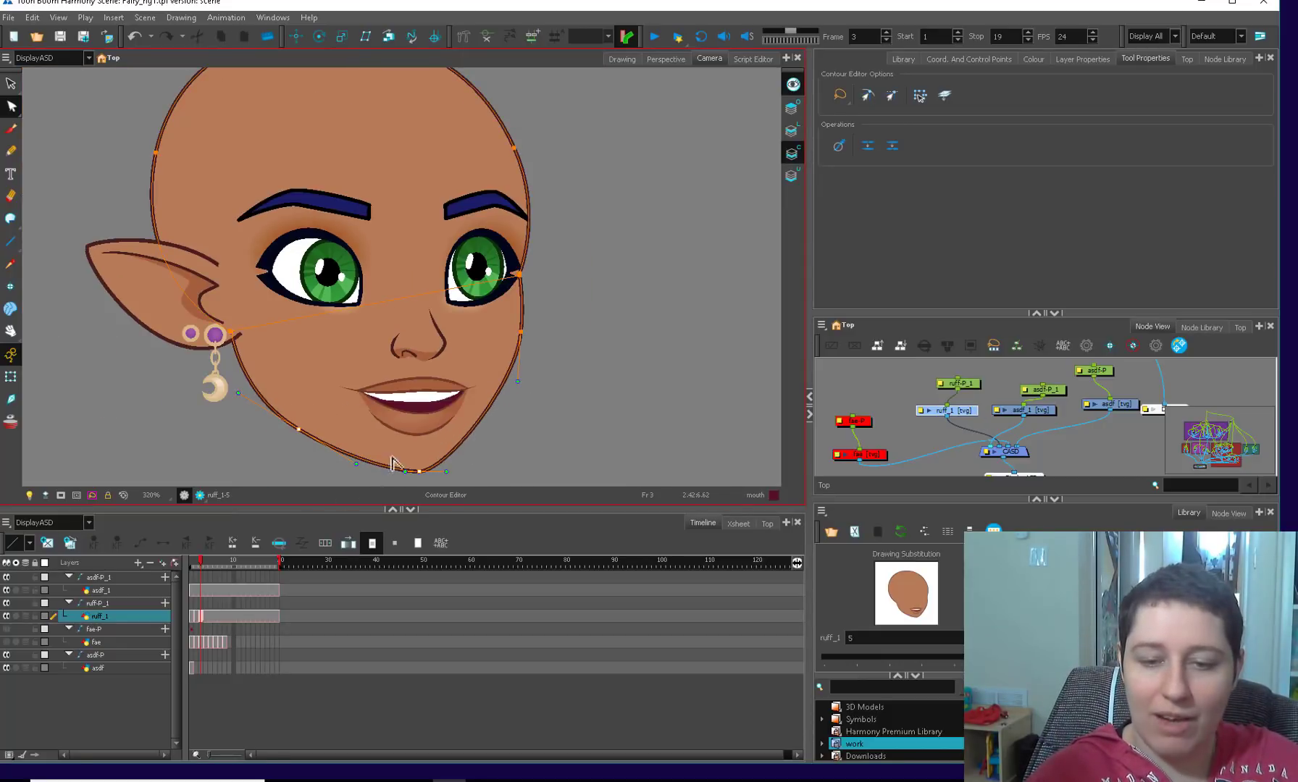
- Duplicate the ruff_1 drawing on frame 4 for the next mouth pose
click(197, 562)
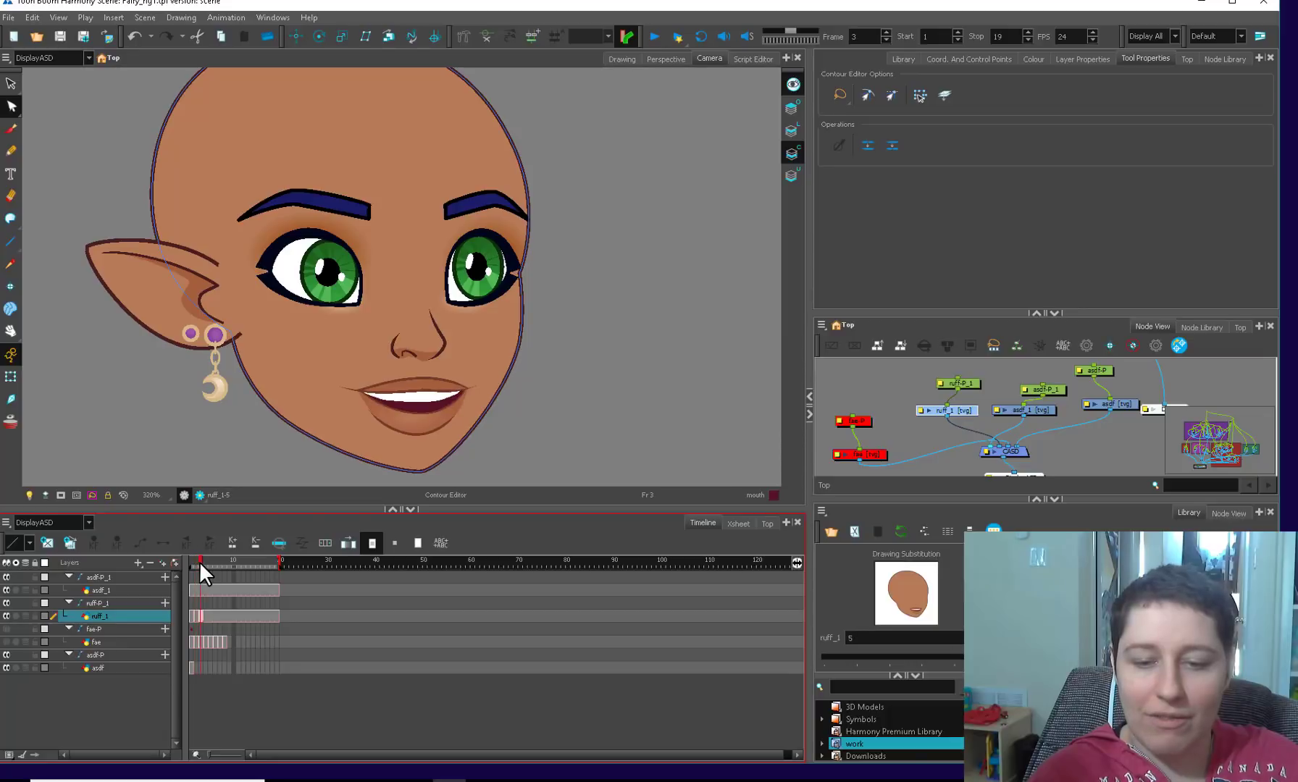
click(204, 564)
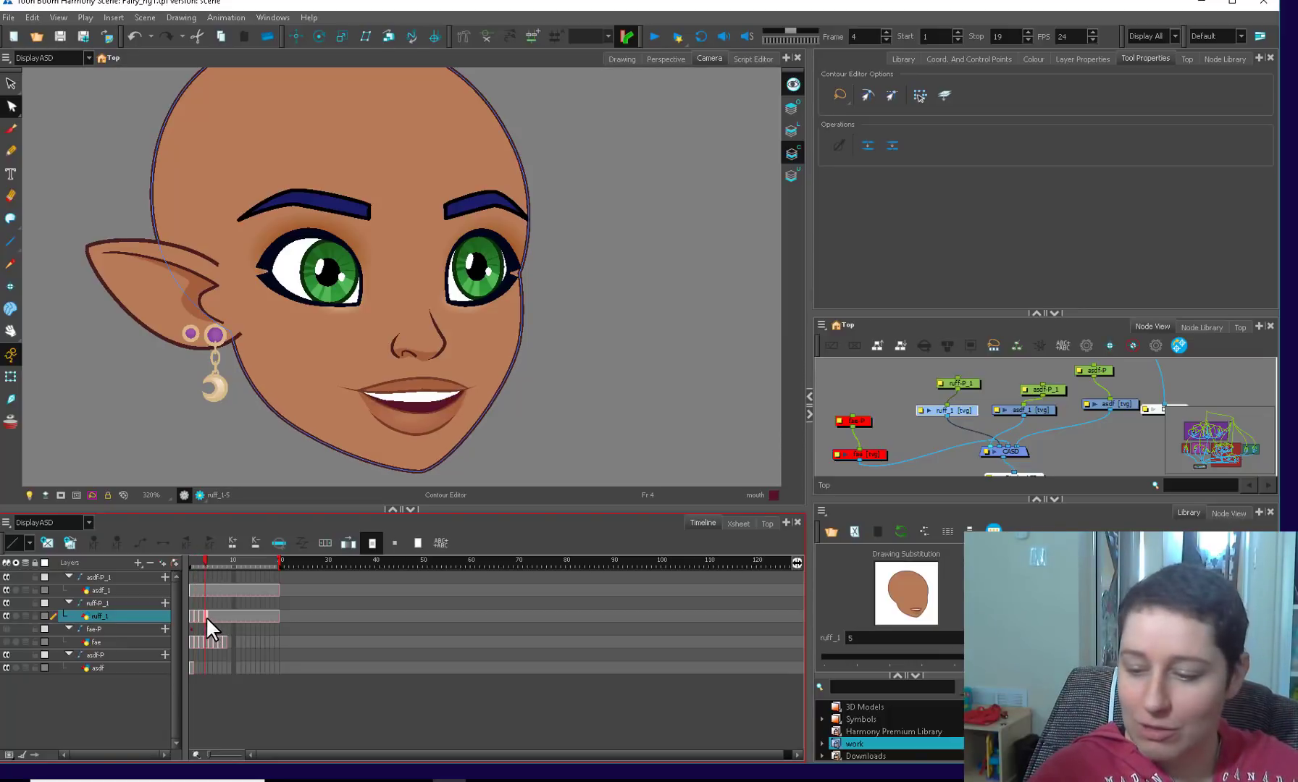
key(alt+shift+d)
- Move the lower lip down on the Overlay layer of frame 4 to open the mouth wider
key(alt+s)
key(l)
click(463, 396)
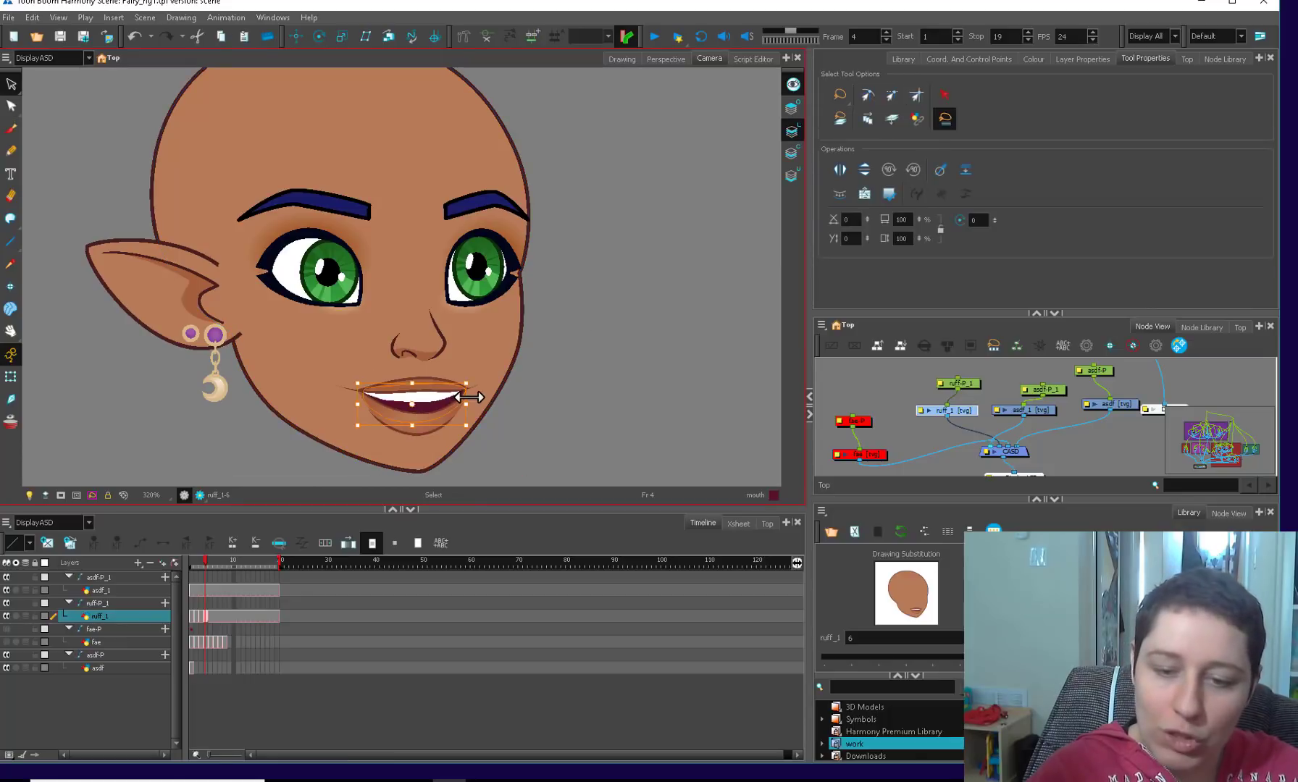
click(791, 110)
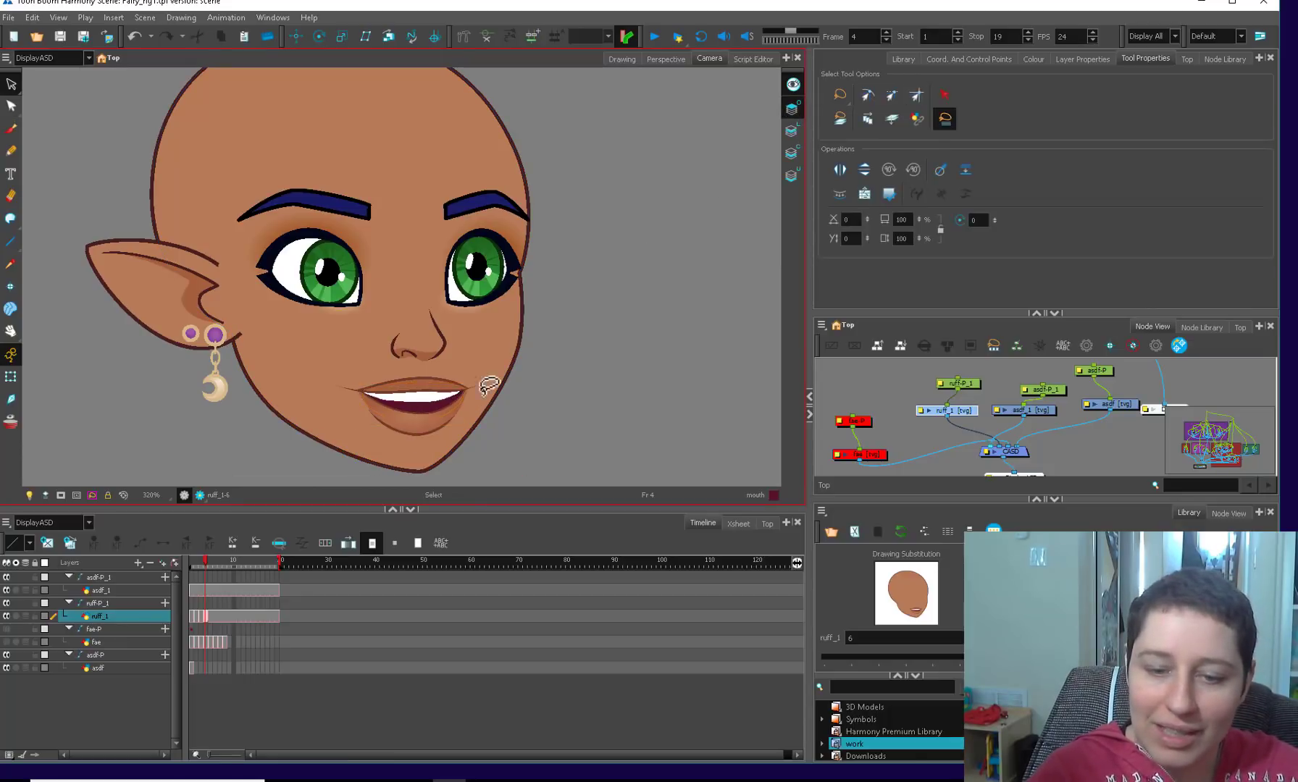
click(447, 429)
scroll(509, 395, up, 3)
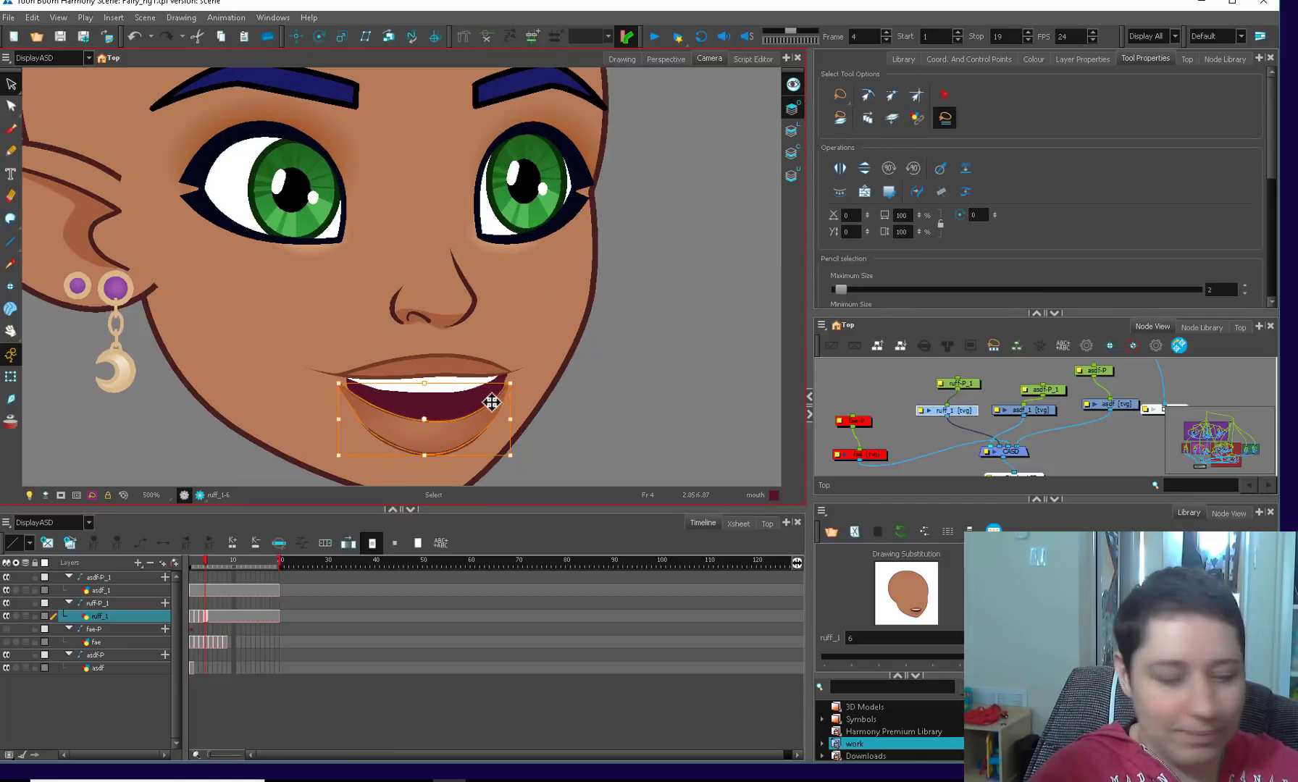
- Reshape both ends of the lower lip on frame 4 so they meet the corners of the upper lip
scroll(352, 391, up, 5)
key(alt+q)
click(317, 342)
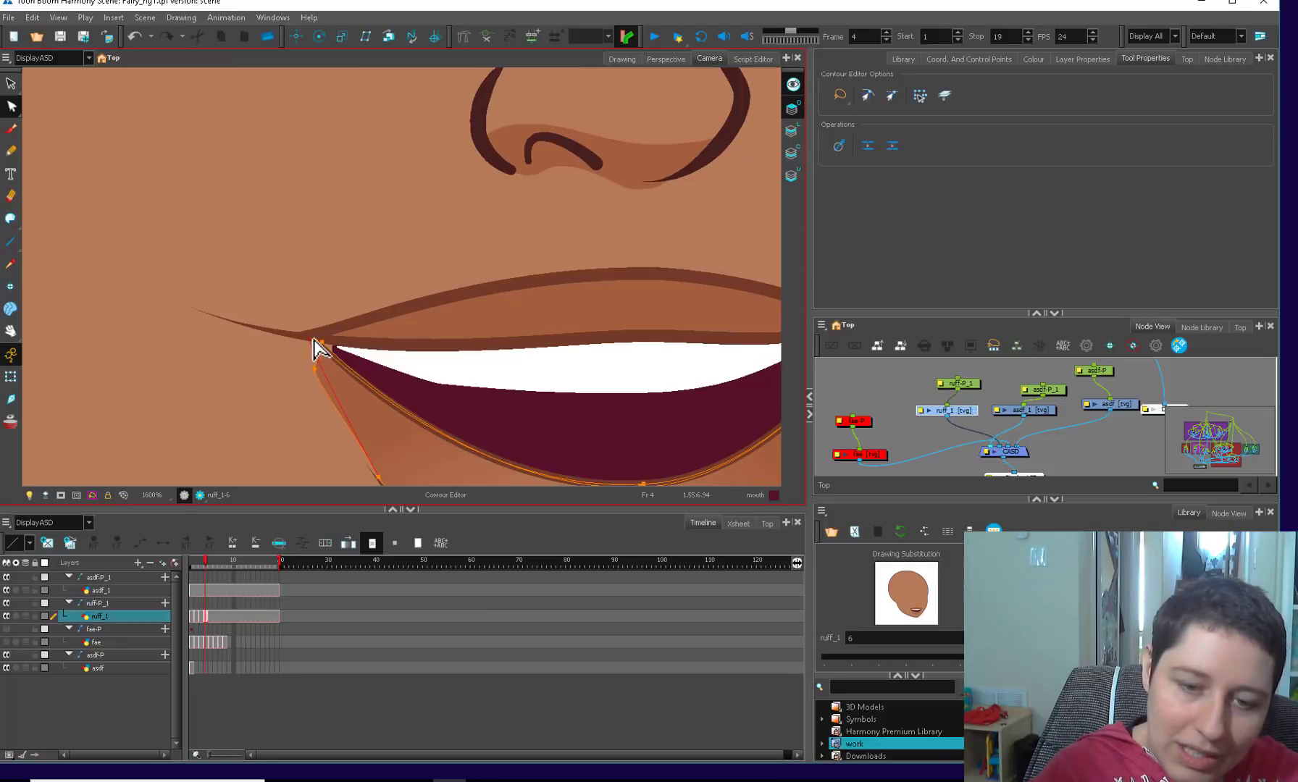
drag(315, 341, 313, 343)
click(530, 350)
key(1)
key(1)
drag(660, 365, 527, 394)
key(2)
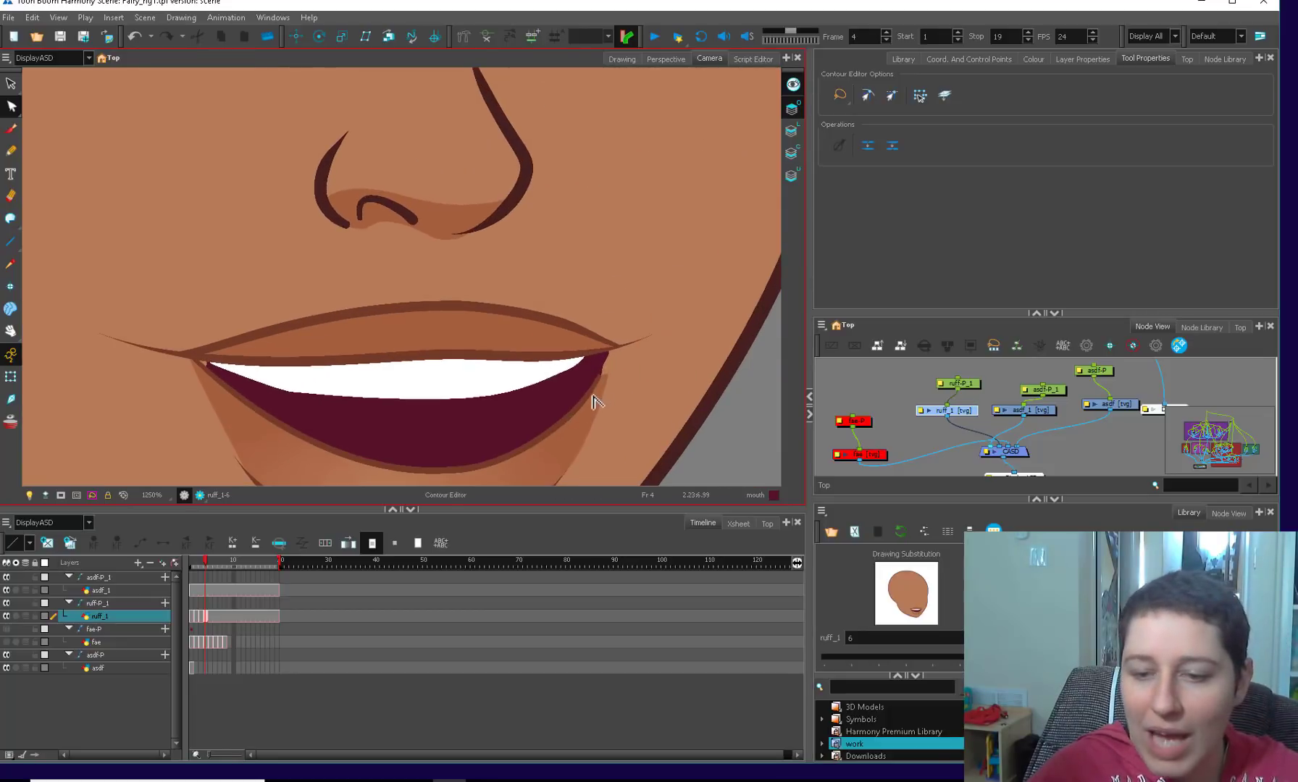
mouse_move(604, 374)
mouse_down()
mouse_move(615, 348)
mouse_move(606, 353)
mouse_up()
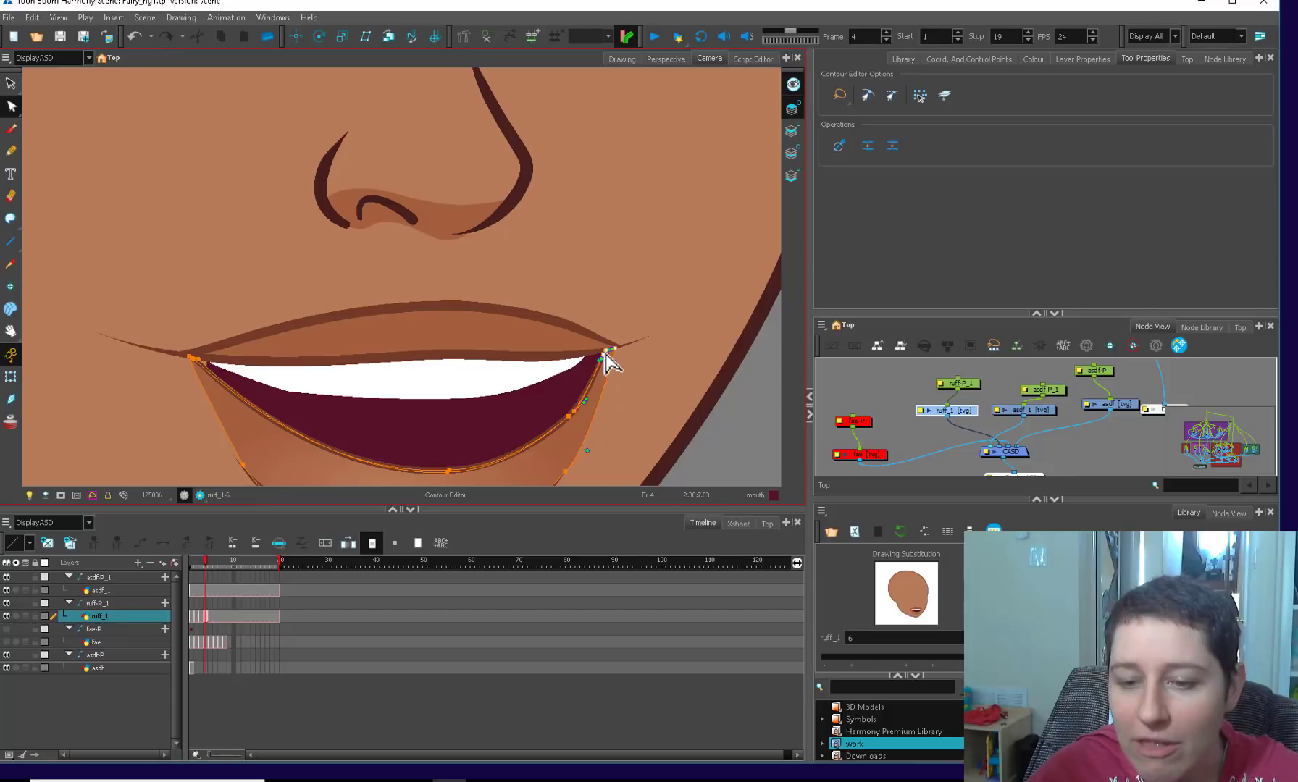
- Raise the contour points along the lower lip's bottom edge to thin the lip, and compare with the neighbouring frame
key(space)
drag(579, 473, 608, 347)
mouse_move(441, 368)
mouse_down()
mouse_move(265, 346)
mouse_move(613, 338)
mouse_move(293, 318)
mouse_up()
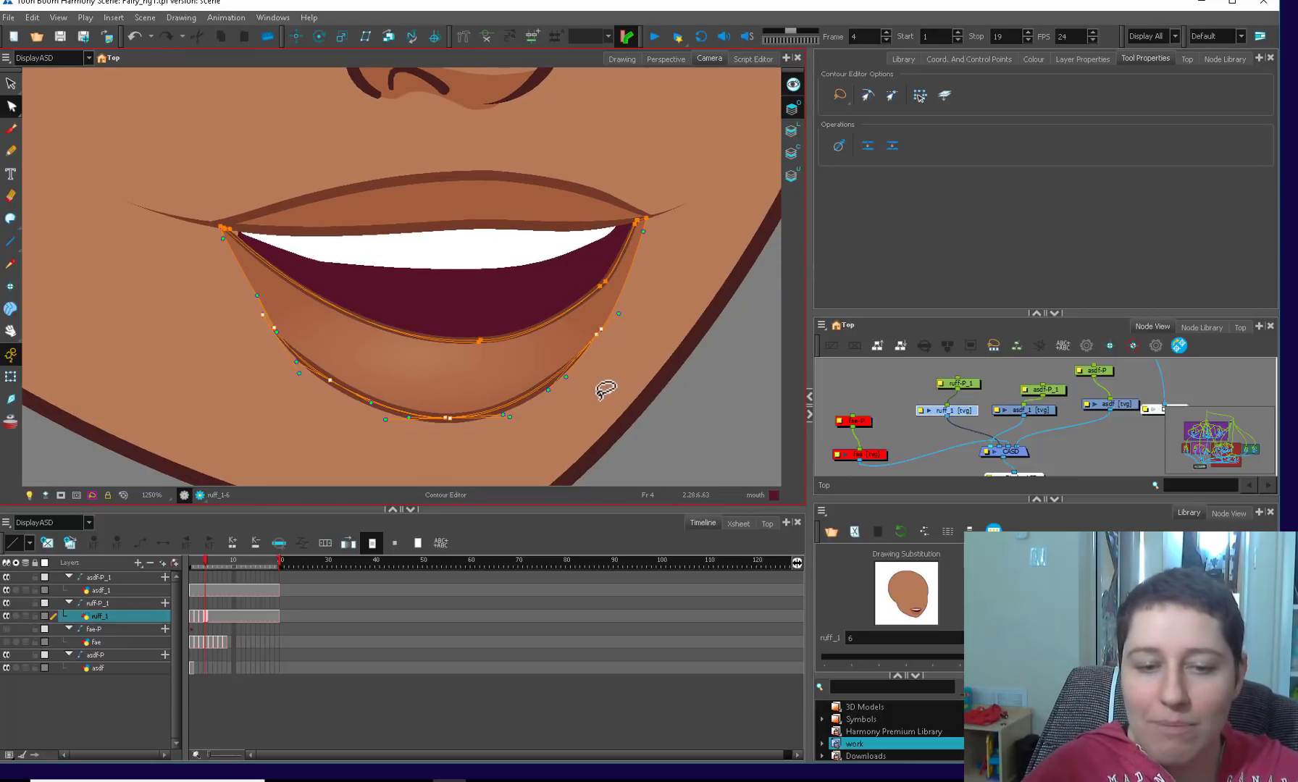
scroll(290, 290, down, 2)
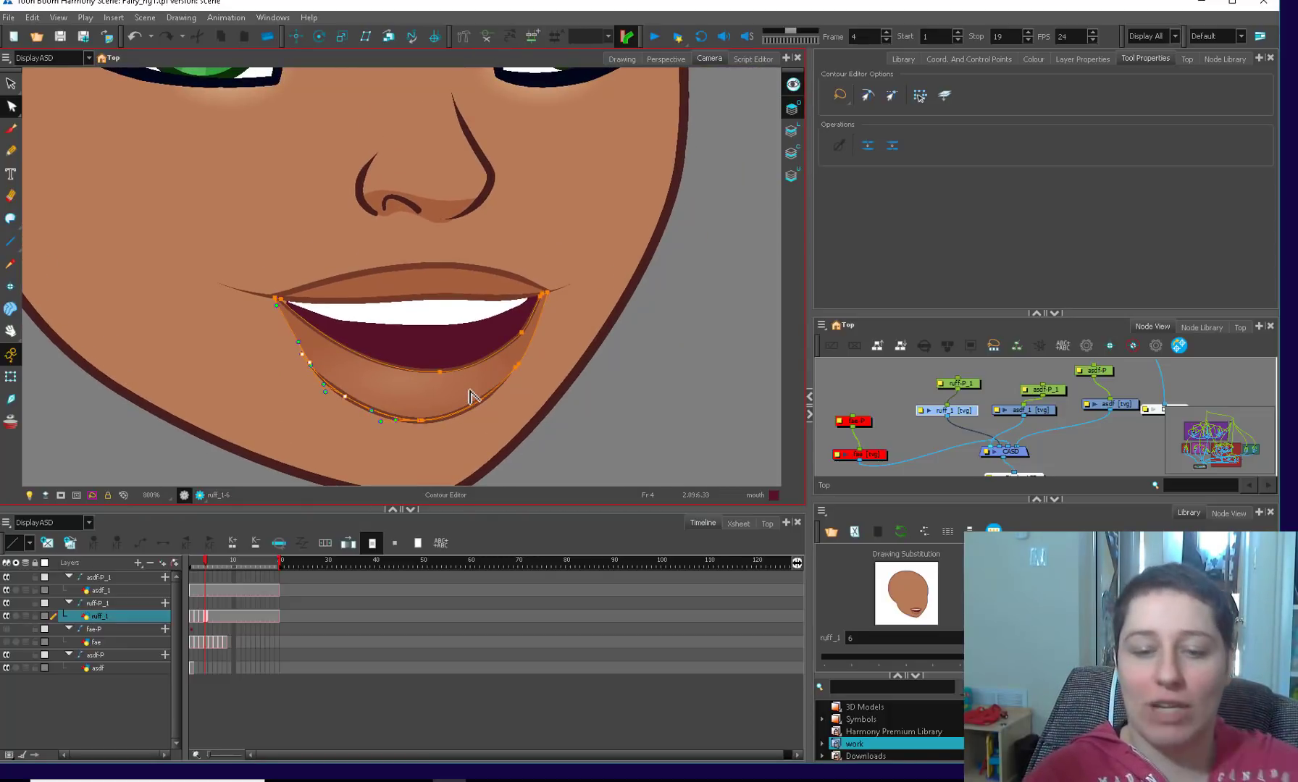
scroll(384, 282, down, 2)
drag(517, 419, 501, 464)
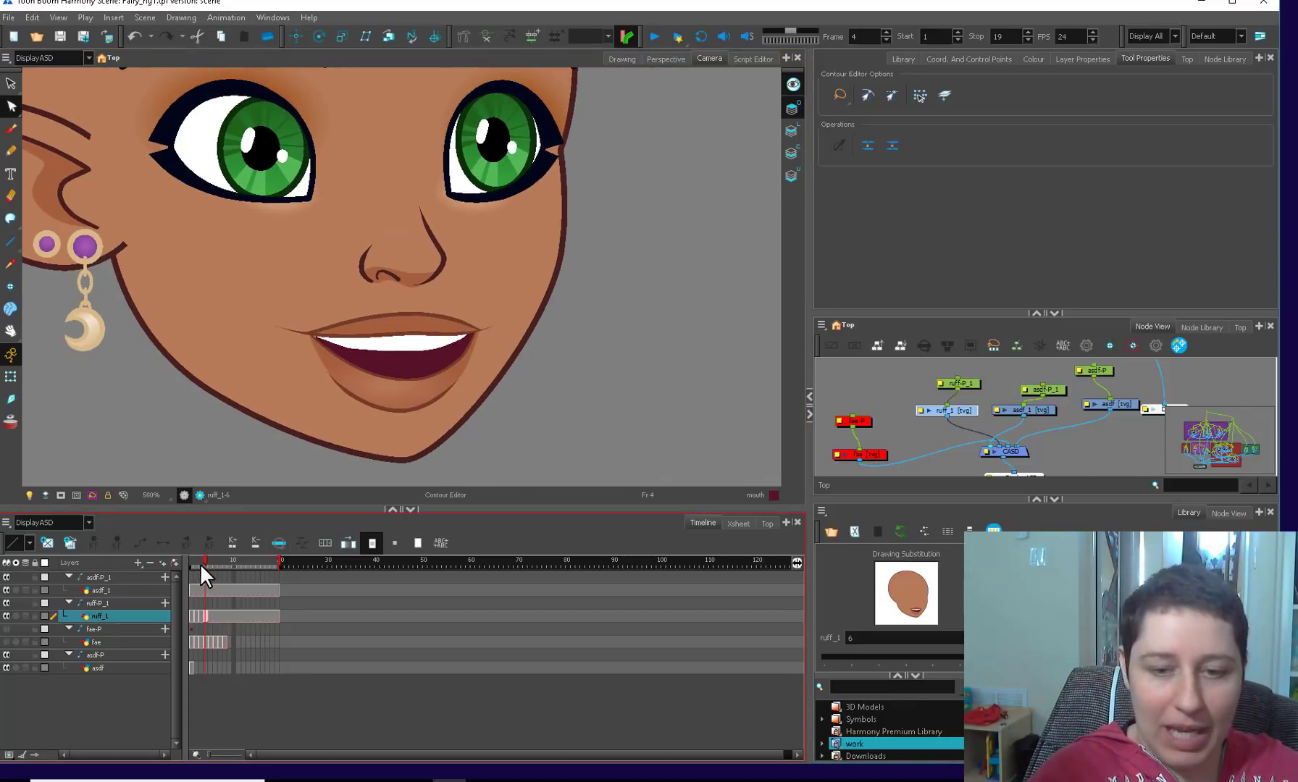
click(200, 563)
click(205, 563)
- Sketch a rounded demonstration mouth with an inner opening and upper teeth in the empty area beside the face
key(alt+b)
drag(744, 294, 564, 283)
scroll(565, 283, up, 1)
scroll(565, 283, down, 1)
mouse_move(608, 178)
mouse_down()
mouse_move(470, 203)
mouse_move(667, 237)
mouse_move(641, 322)
mouse_up()
key(ctrl+z)
drag(608, 152, 619, 158)
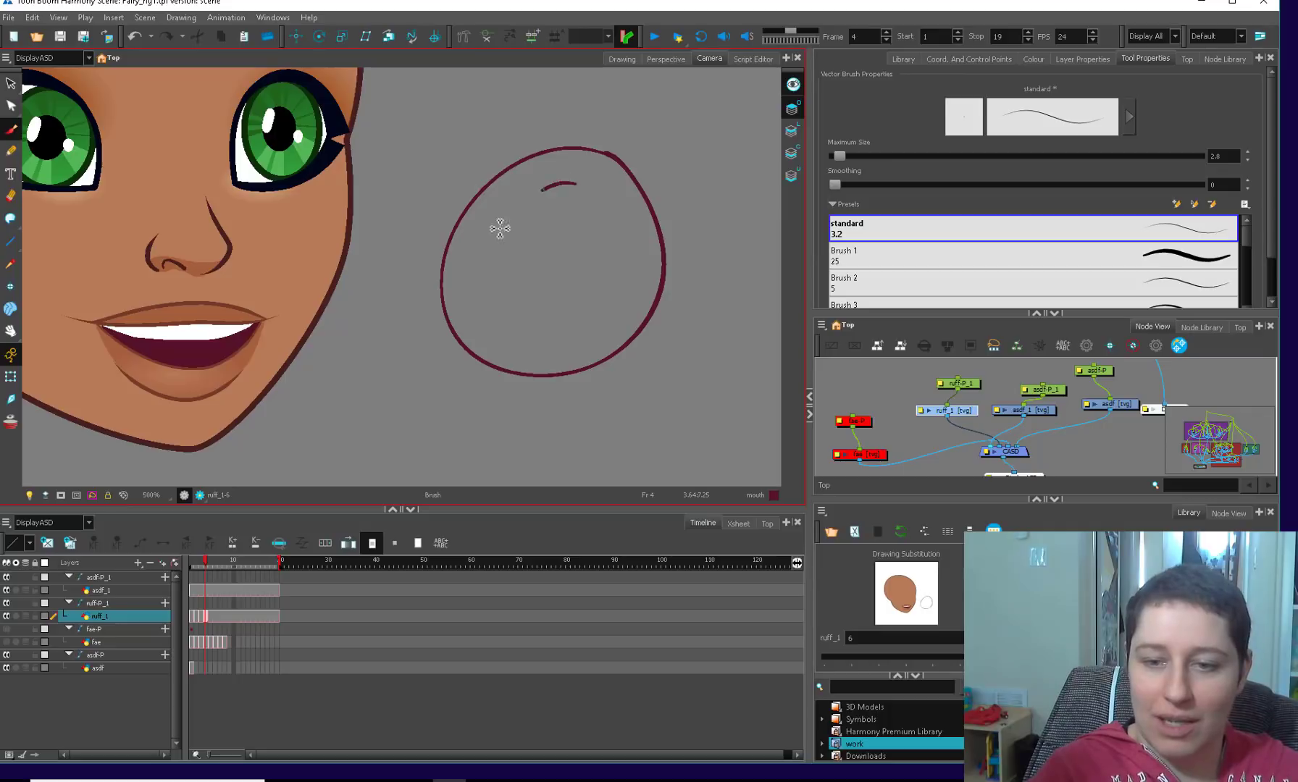
mouse_move(500, 229)
mouse_down()
mouse_move(564, 322)
mouse_move(572, 181)
mouse_up()
drag(494, 232, 612, 226)
drag(572, 182, 557, 237)
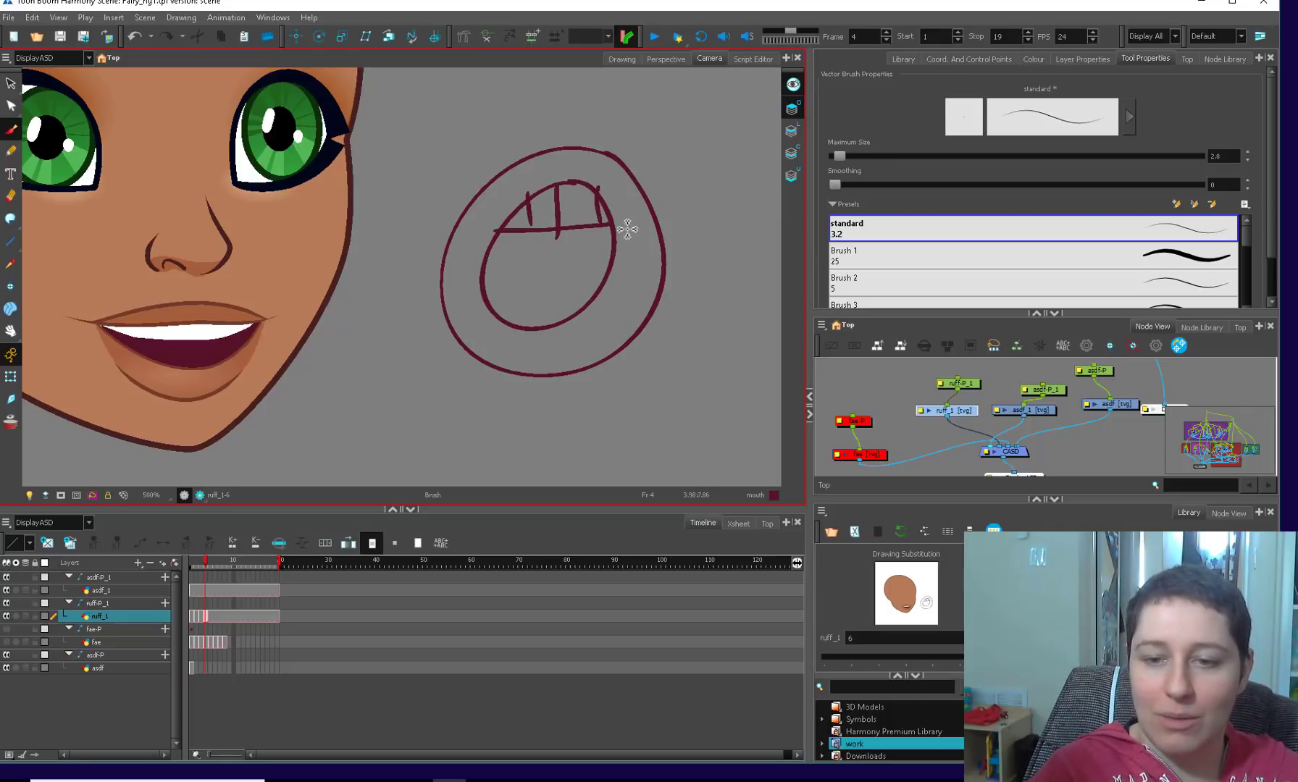
- Delete the demonstration mouth sketch beside the face
scroll(627, 230, down, 1)
key(alt+s)
mouse_move(597, 153)
mouse_down()
mouse_move(469, 261)
mouse_move(512, 359)
mouse_up()
key(Delete)
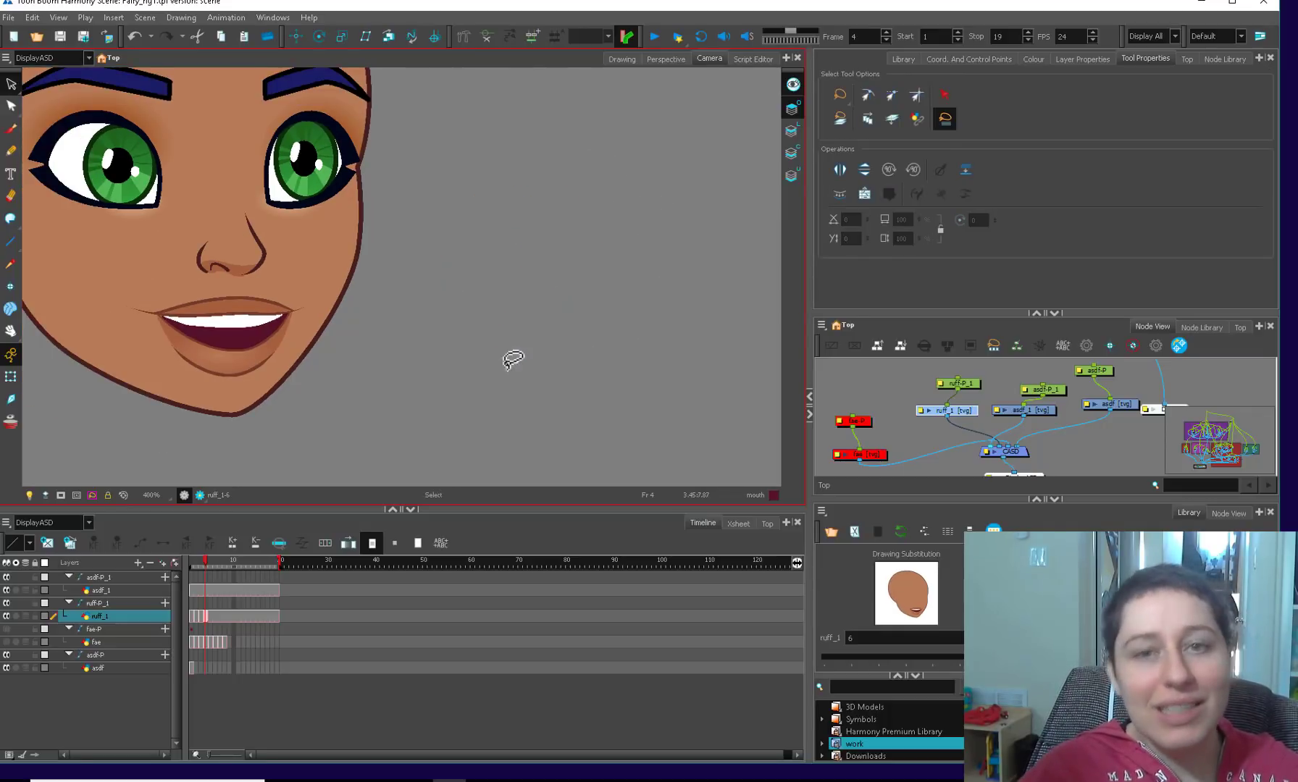
- Adjust the lip contour at the mouth's right corner on frame 4 and compare it with frame 3
drag(429, 411, 614, 441)
key(2)
key(2)
key(alt+q)
key(2)
mouse_move(506, 430)
mouse_down()
mouse_move(508, 343)
mouse_move(484, 430)
mouse_move(496, 434)
mouse_move(527, 385)
mouse_move(472, 468)
mouse_up()
click(481, 381)
key(2)
click(537, 386)
key(1)
key(1)
key(1)
key(1)
click(205, 560)
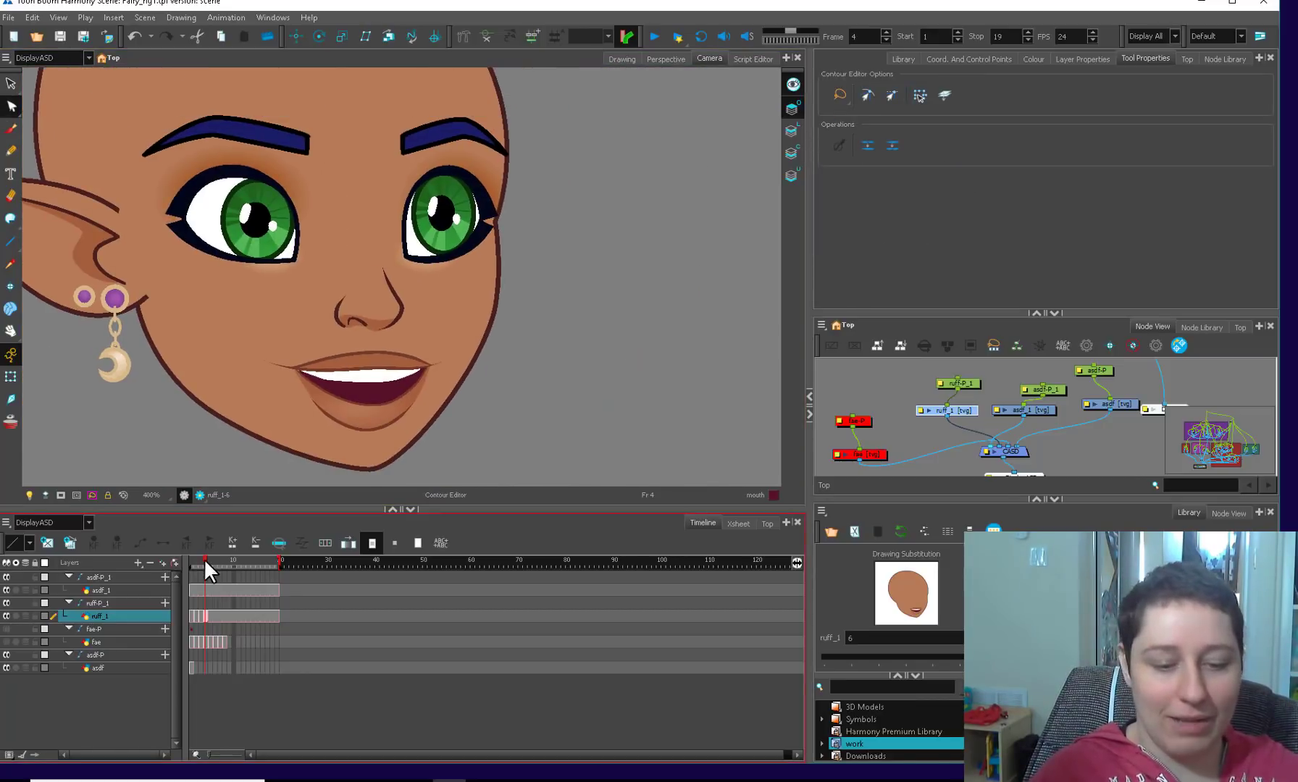
drag(203, 559, 205, 560)
- Lower the contour points at both mouth corners slightly on frame 4 and compare with the neighbouring frame
key(2)
key(2)
key(2)
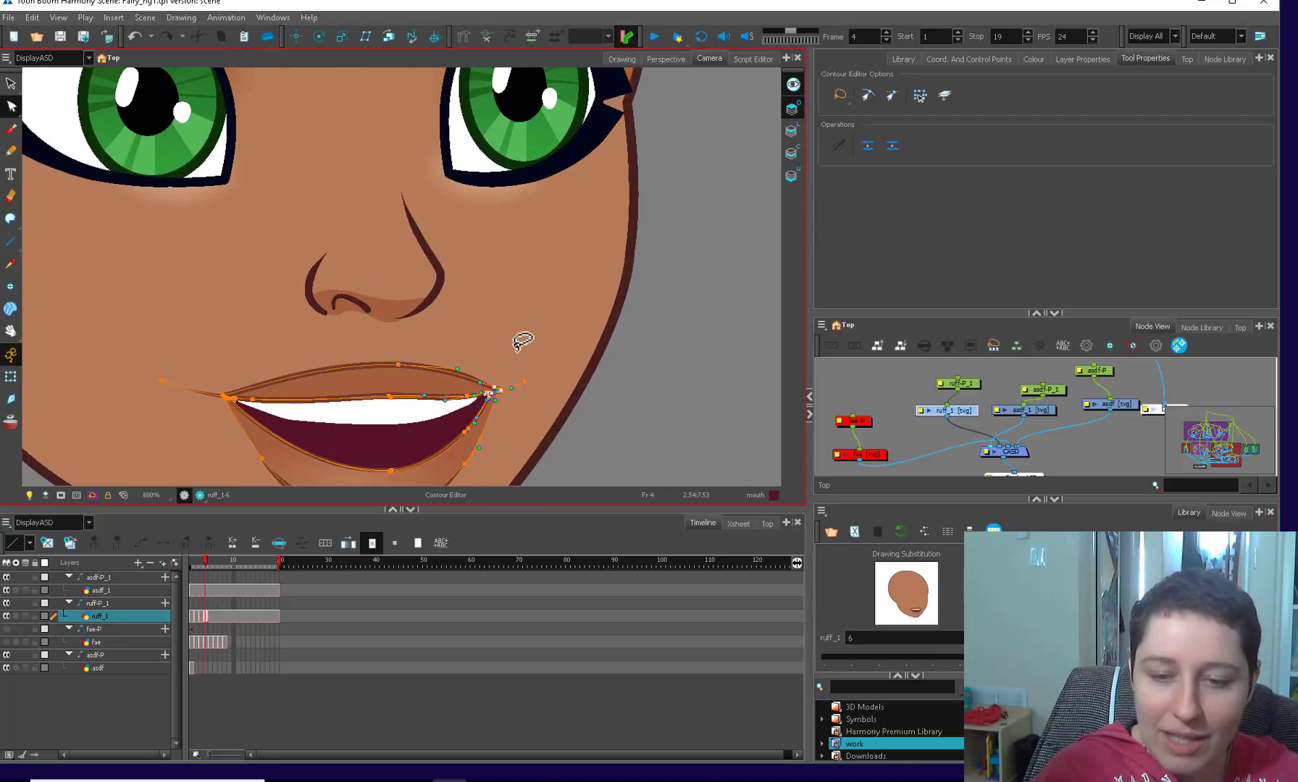
mouse_move(522, 341)
mouse_down()
mouse_move(559, 357)
mouse_move(275, 365)
mouse_move(191, 414)
mouse_move(554, 320)
mouse_up()
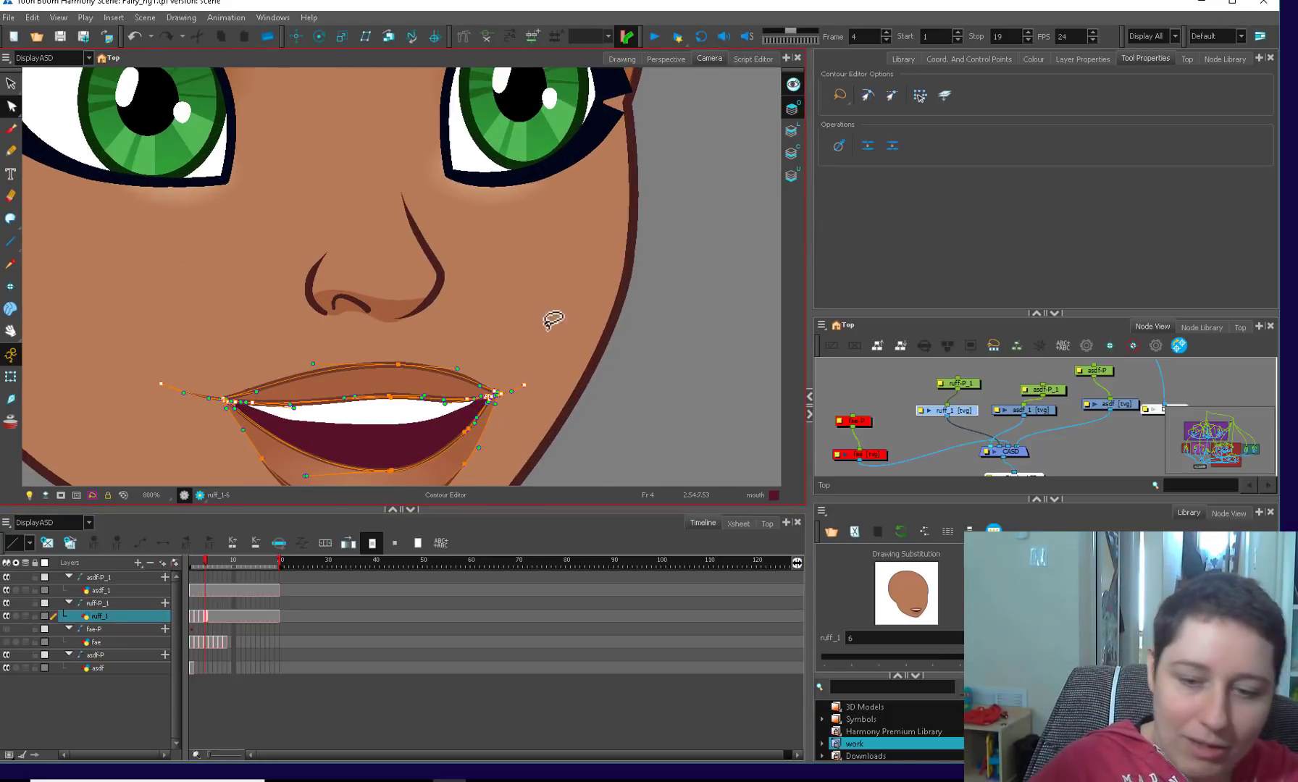
click(540, 345)
key(1)
key(1)
key(1)
key(1)
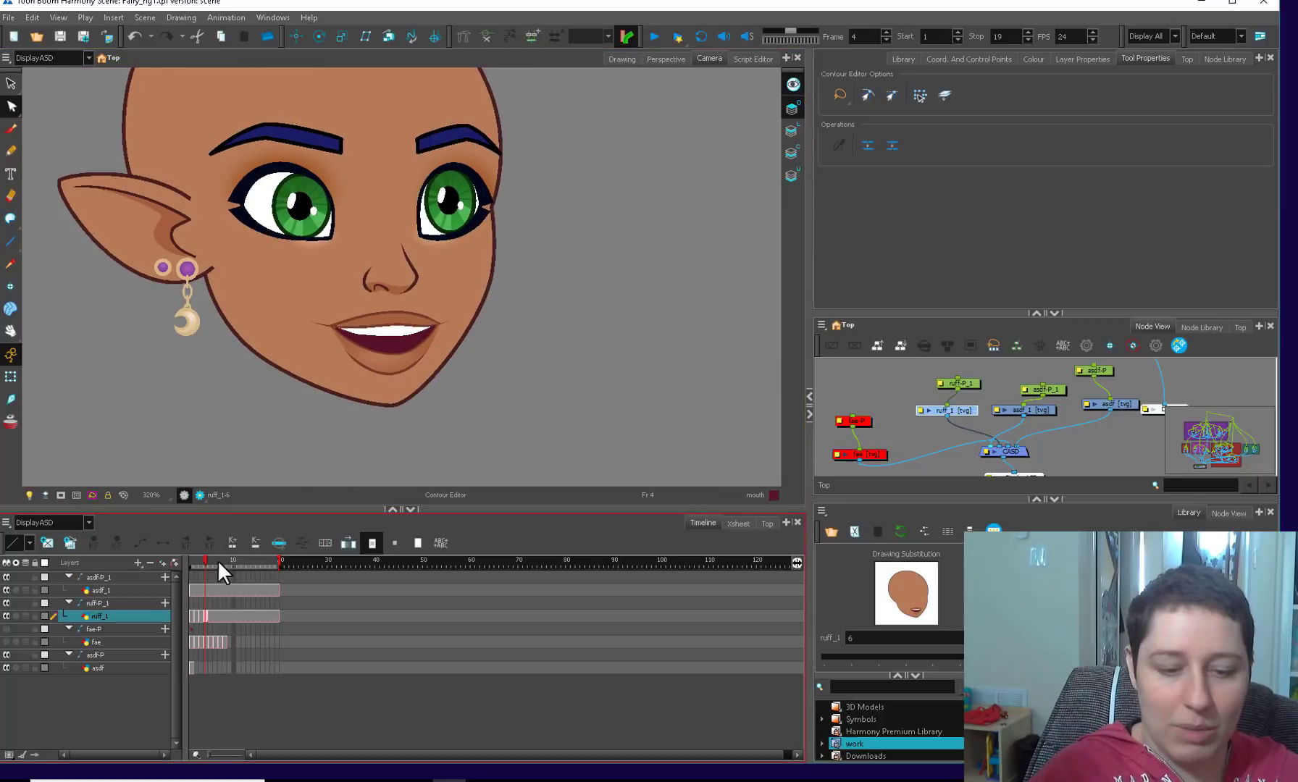
mouse_move(219, 561)
mouse_down()
mouse_move(195, 563)
mouse_move(208, 570)
mouse_up()
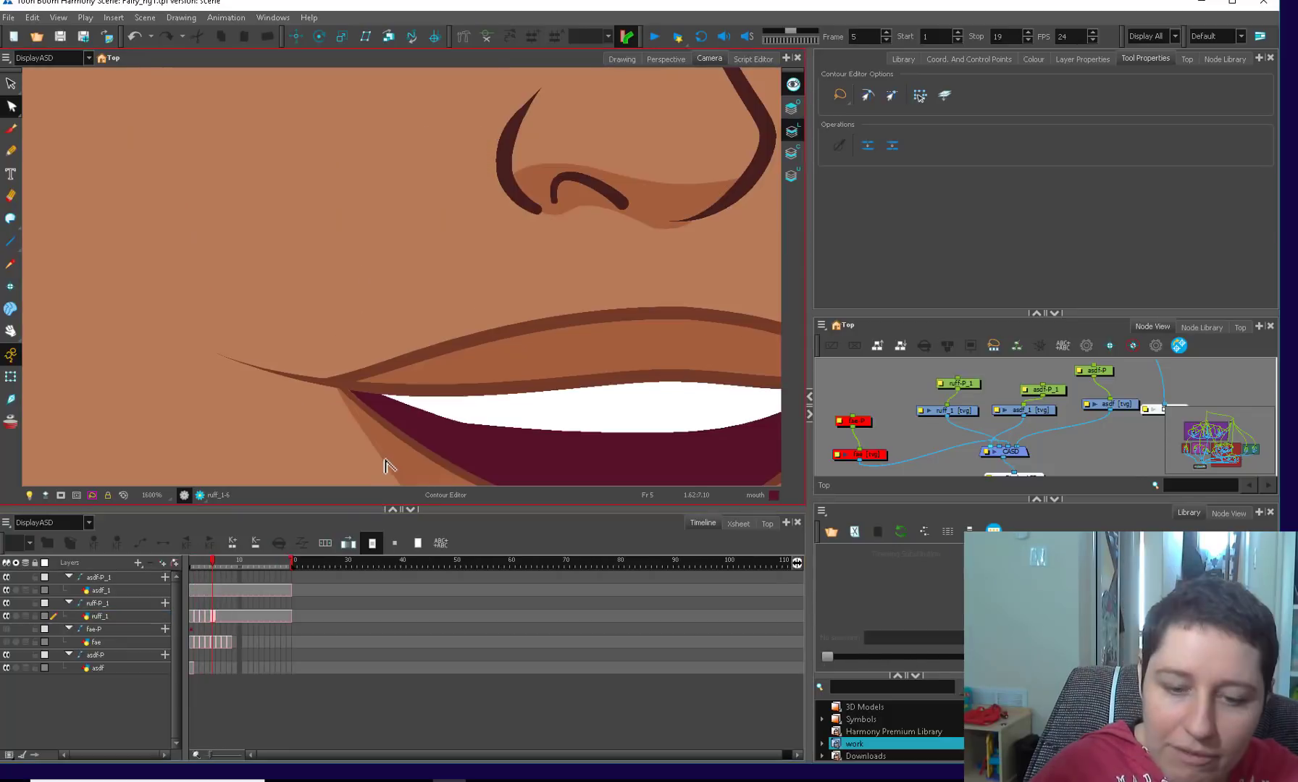
- Adjust the contour of the dark mouth interior near the mouth's left corner on frame 5
click(385, 456)
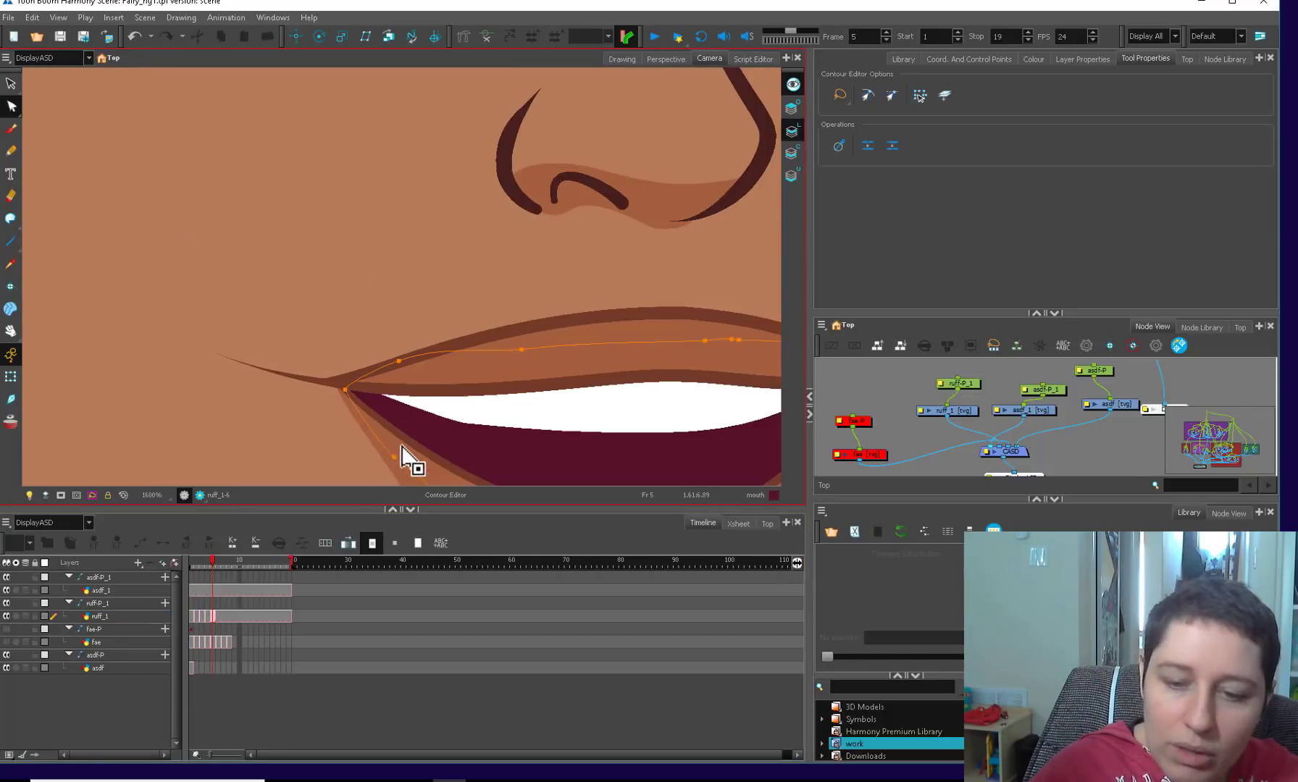
key(1)
key(1)
drag(690, 406, 524, 435)
key(2)
key(Delete)
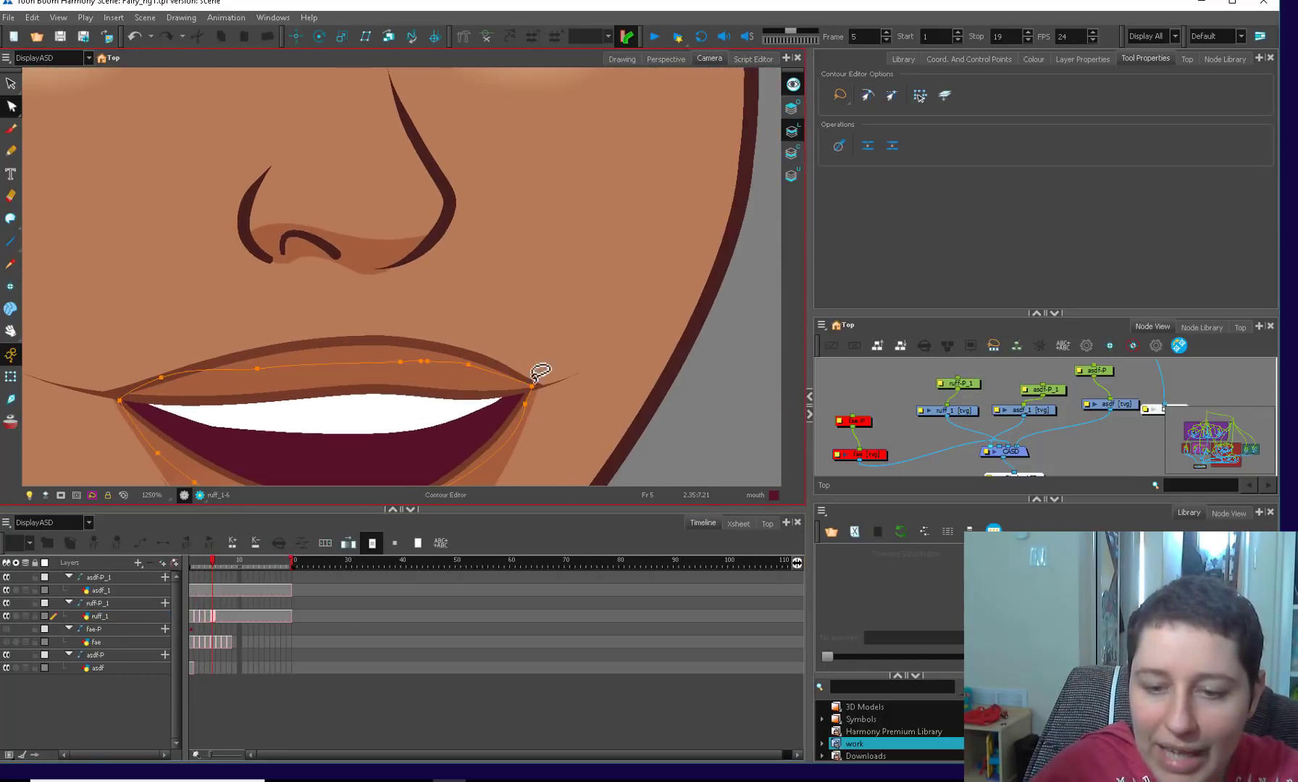
- Reshape the right corner and bottom edge of the dark mouth interior on frame 5
click(526, 403)
click(545, 397)
key(1)
key(1)
key(1)
key(1)
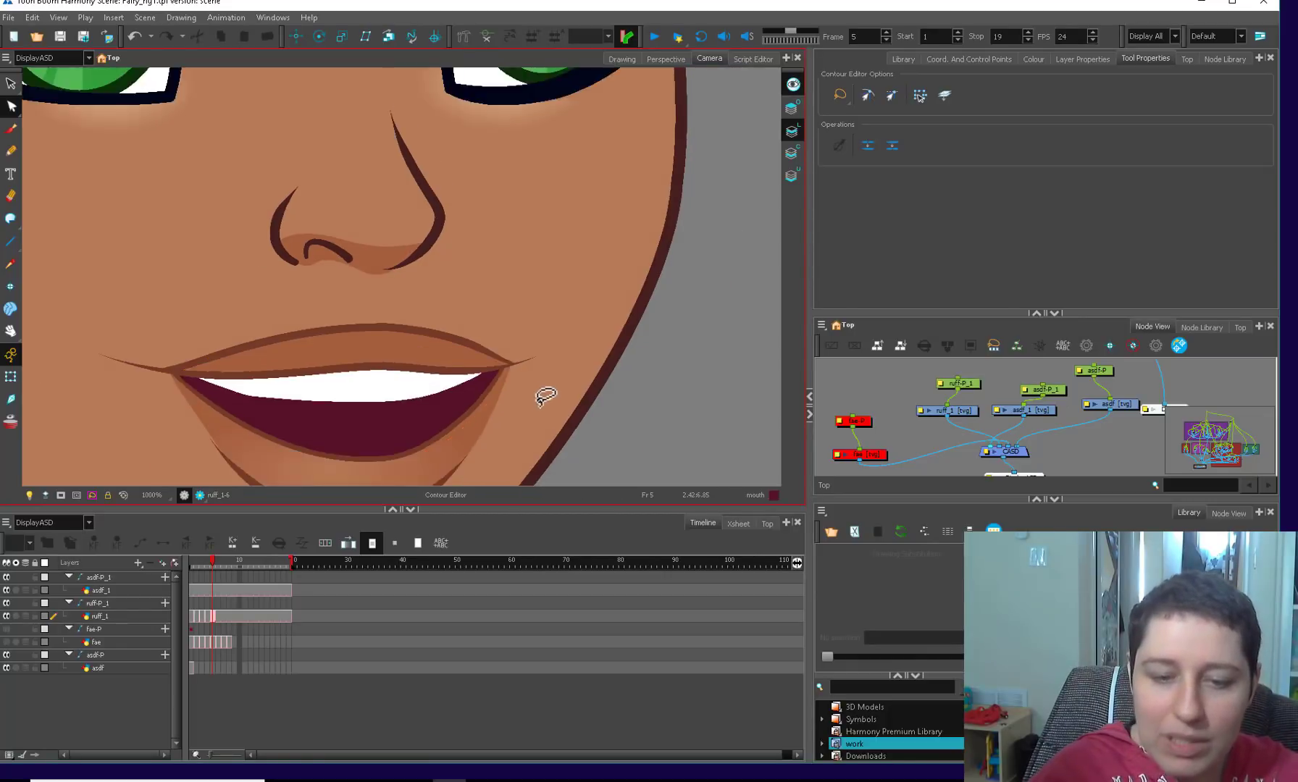
mouse_move(420, 400)
mouse_down()
mouse_move(420, 446)
mouse_move(410, 422)
mouse_up()
click(419, 406)
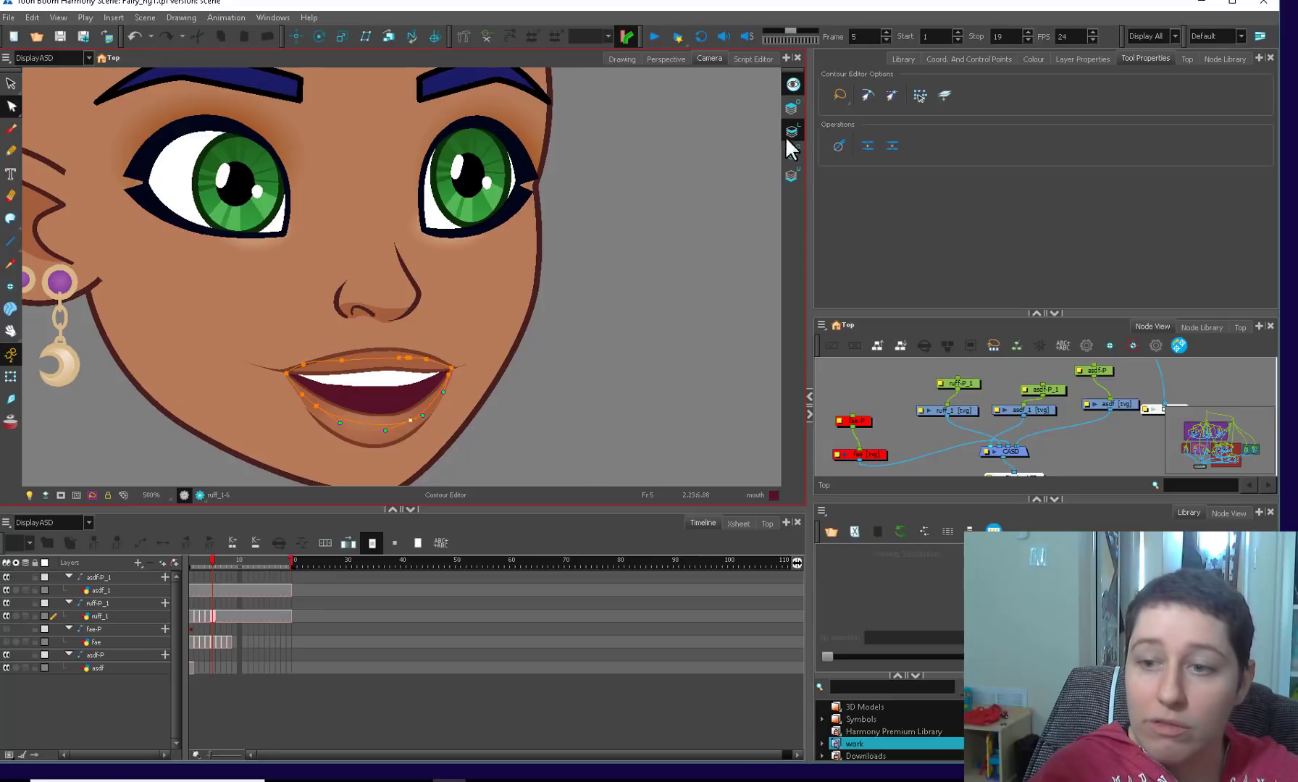
- Adjust the right side of the lower lip's upper edge on the overlay layer of frame 5
click(791, 109)
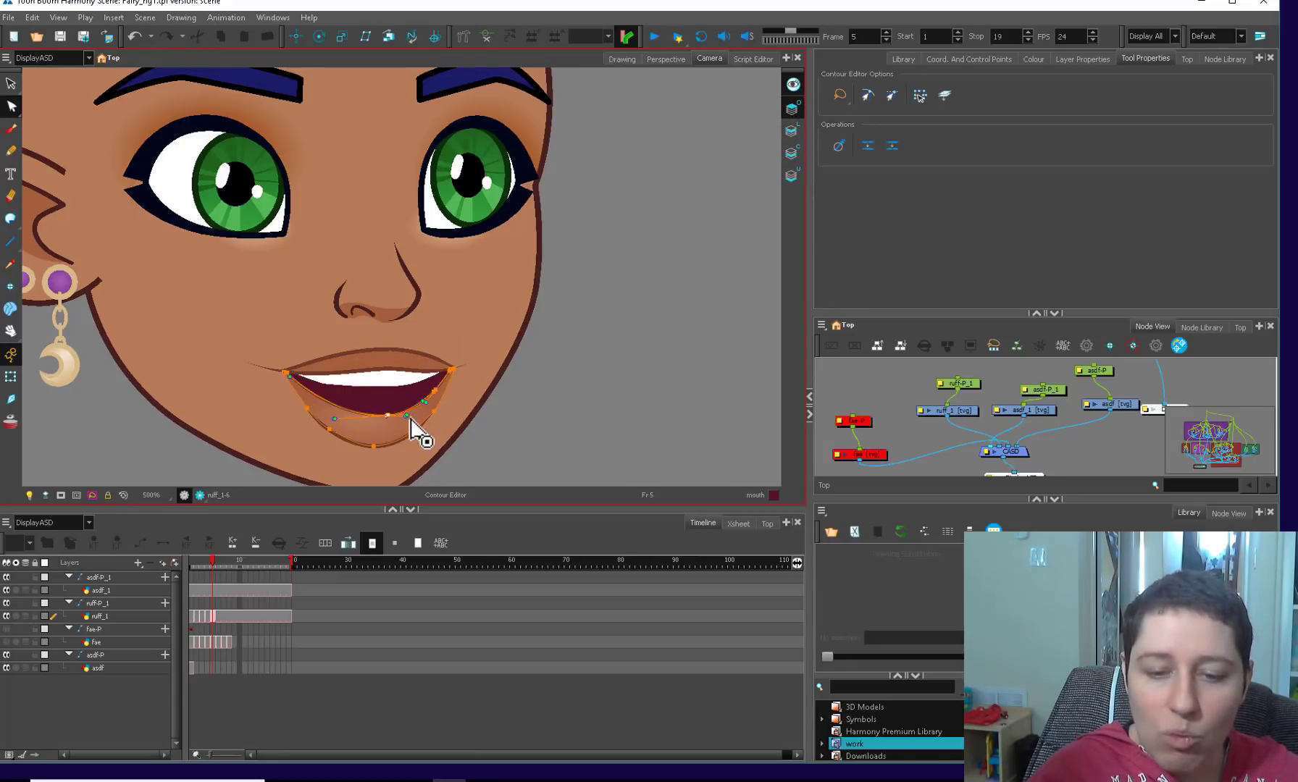
scroll(429, 347, up, 4)
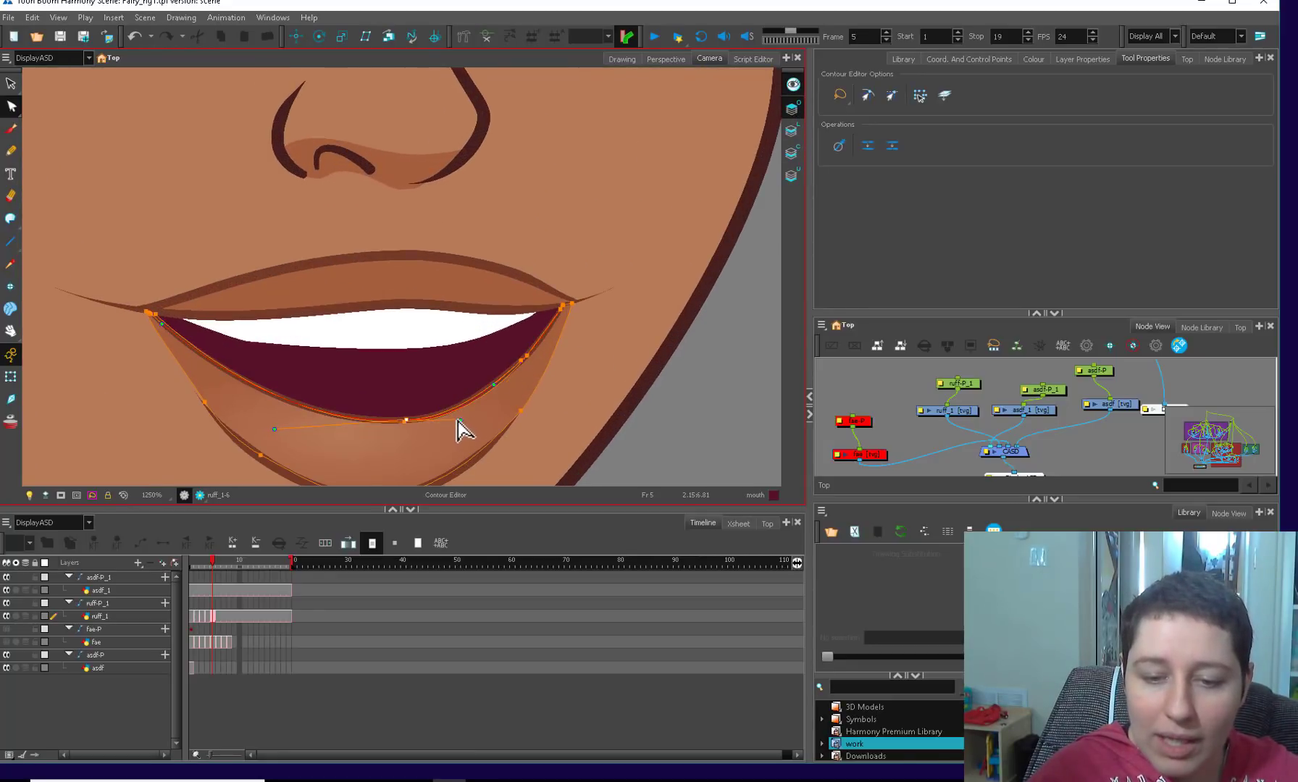
click(532, 351)
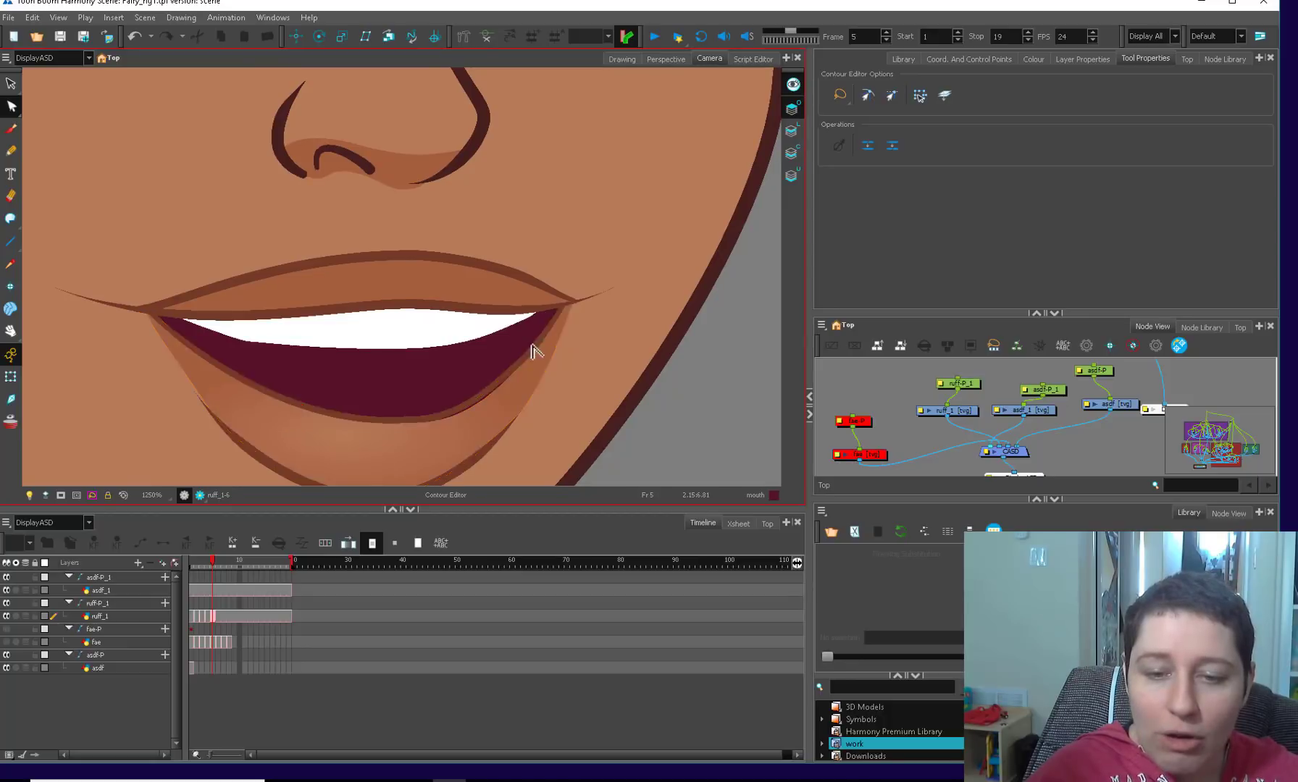
scroll(532, 351, down, 4)
scroll(455, 386, up, 1)
- Refine the lower lip's inner and outer contours on frame 5 by adjusting their central points and curve handles
click(418, 407)
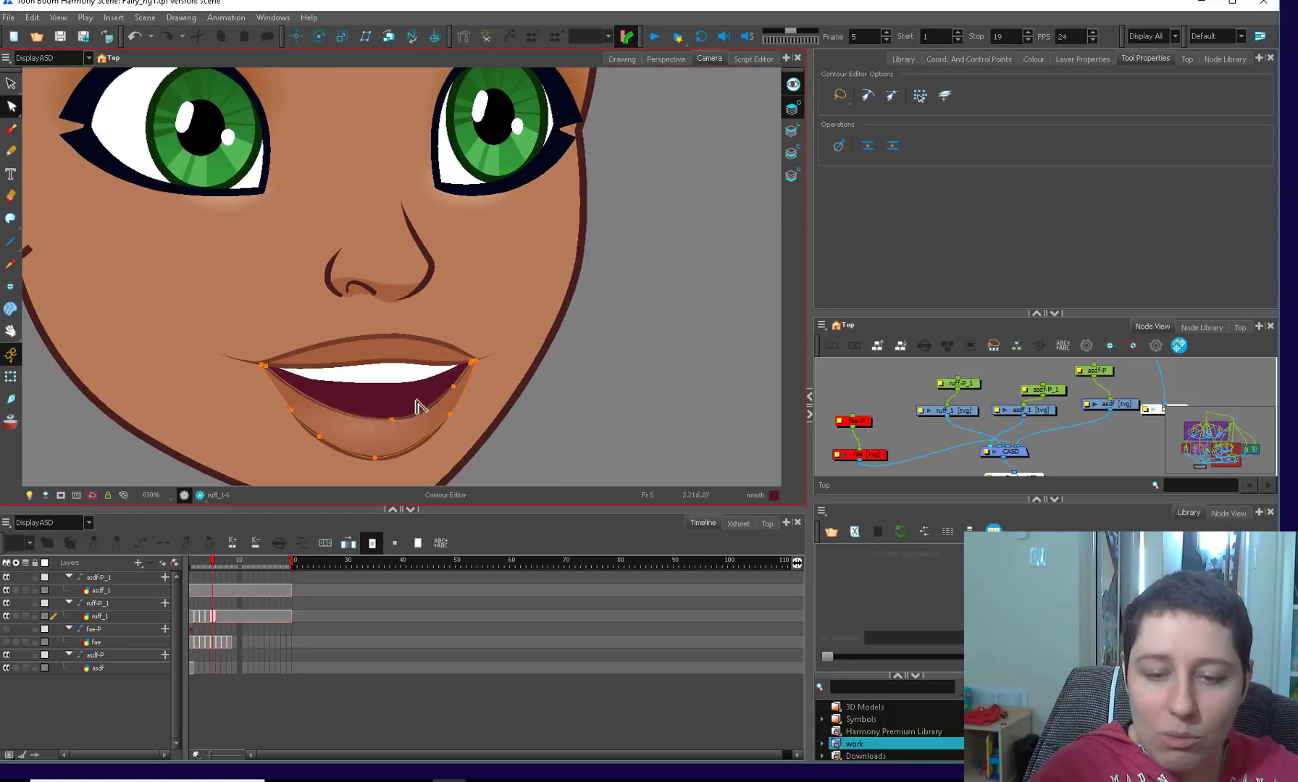
scroll(418, 437, up, 1)
click(391, 456)
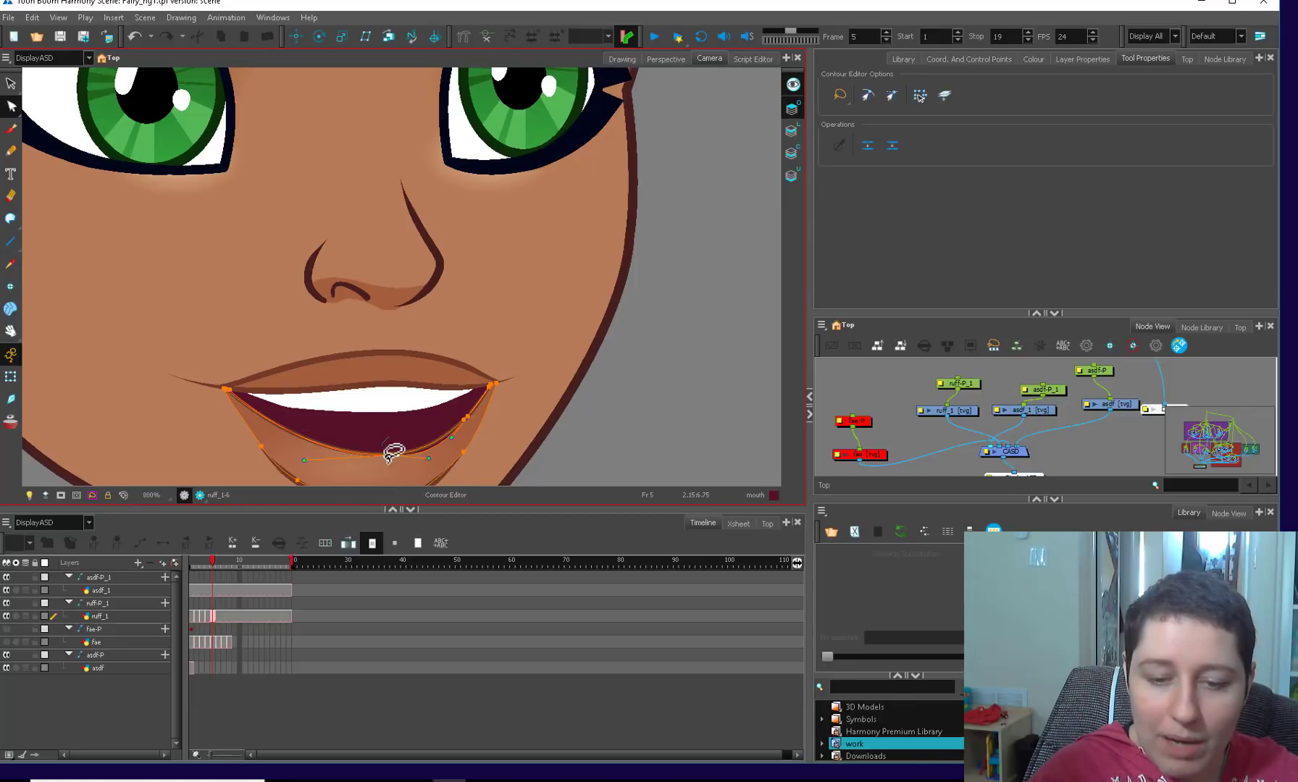
drag(304, 459, 307, 456)
drag(466, 431, 467, 391)
drag(456, 424, 487, 401)
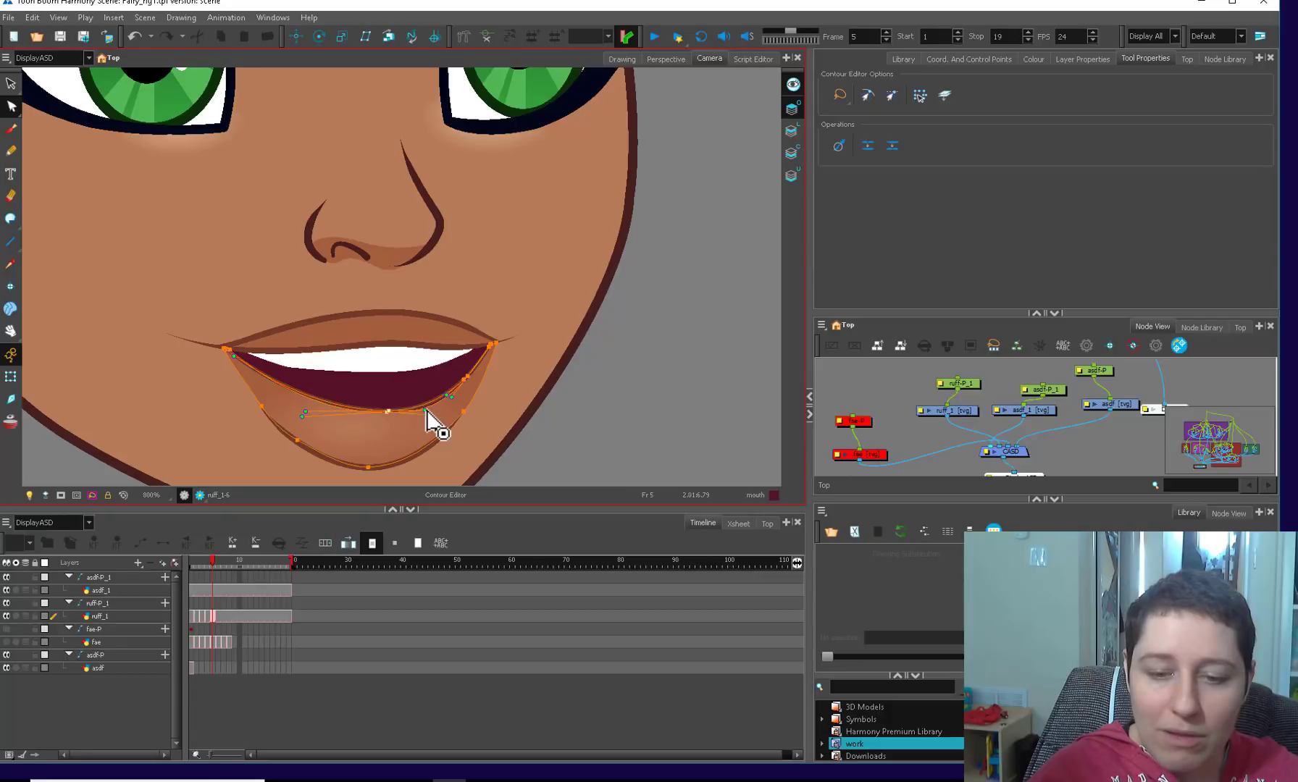
click(374, 468)
drag(412, 462, 420, 463)
click(497, 384)
key(2)
key(2)
key(2)
key(2)
drag(480, 422, 469, 465)
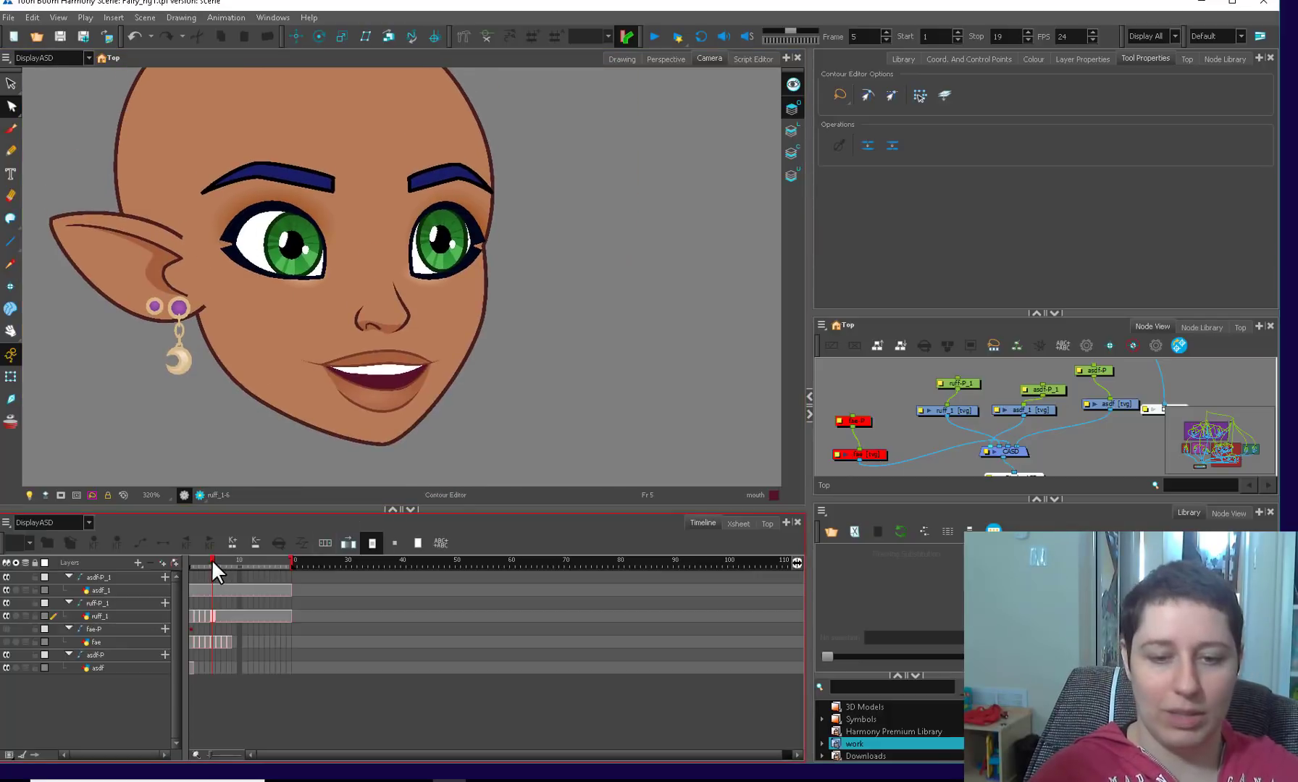
- Nudge the jaw and chin contour points down one increment on frame 4's colour art layer
mouse_move(212, 559)
mouse_down()
mouse_move(191, 567)
mouse_move(208, 583)
mouse_up()
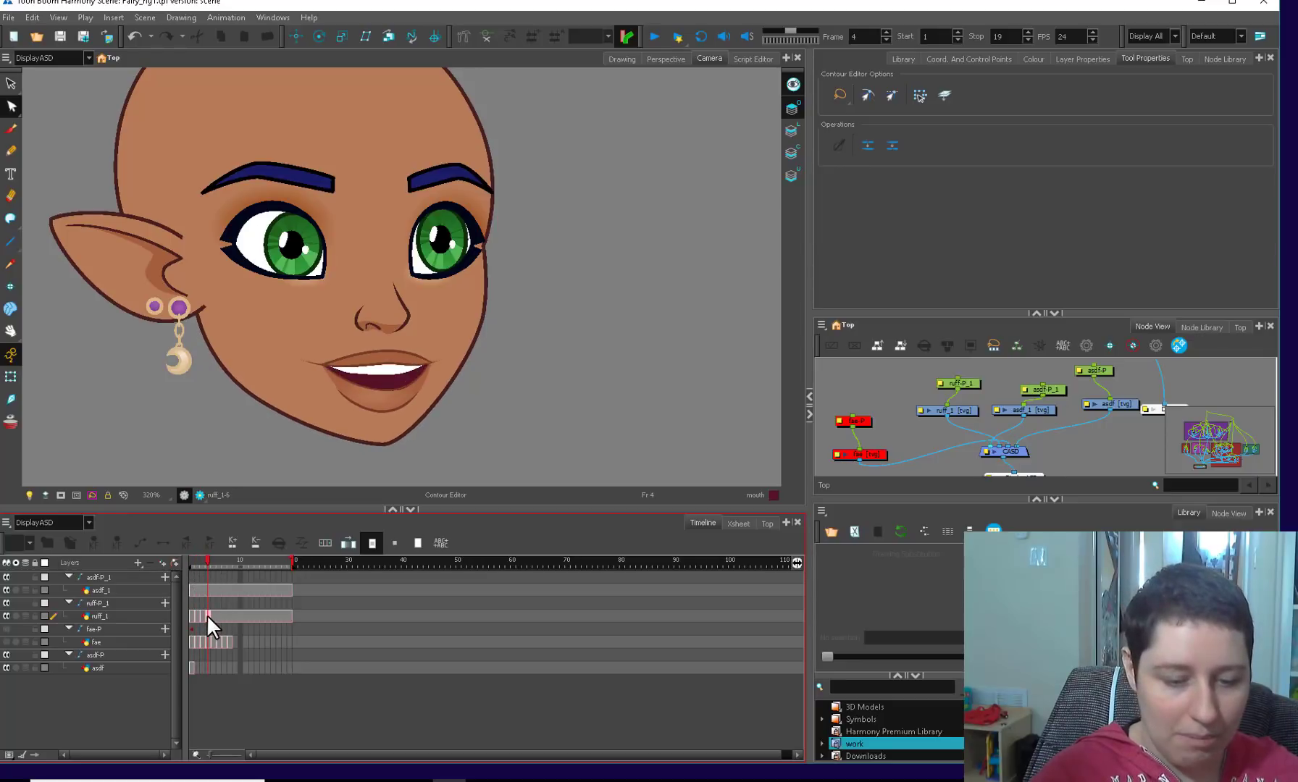
click(207, 616)
click(792, 154)
click(449, 410)
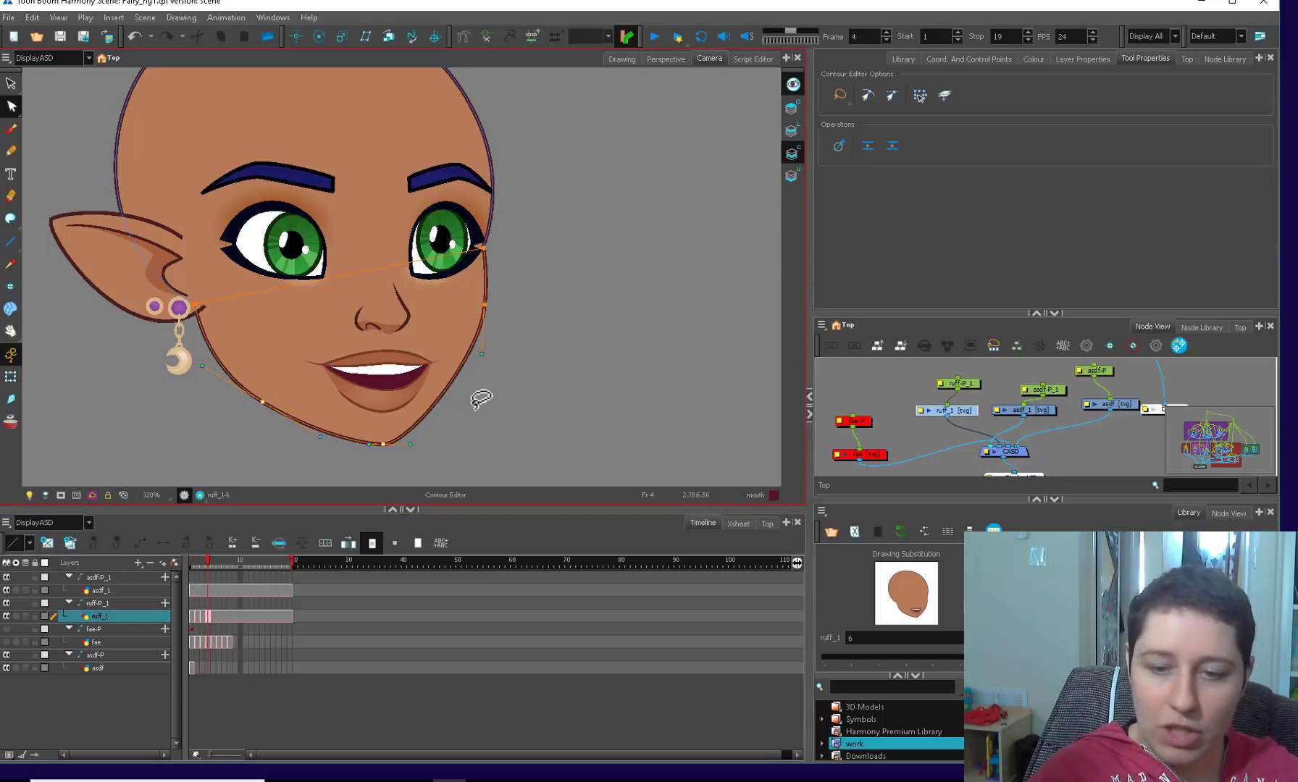
key(Down)
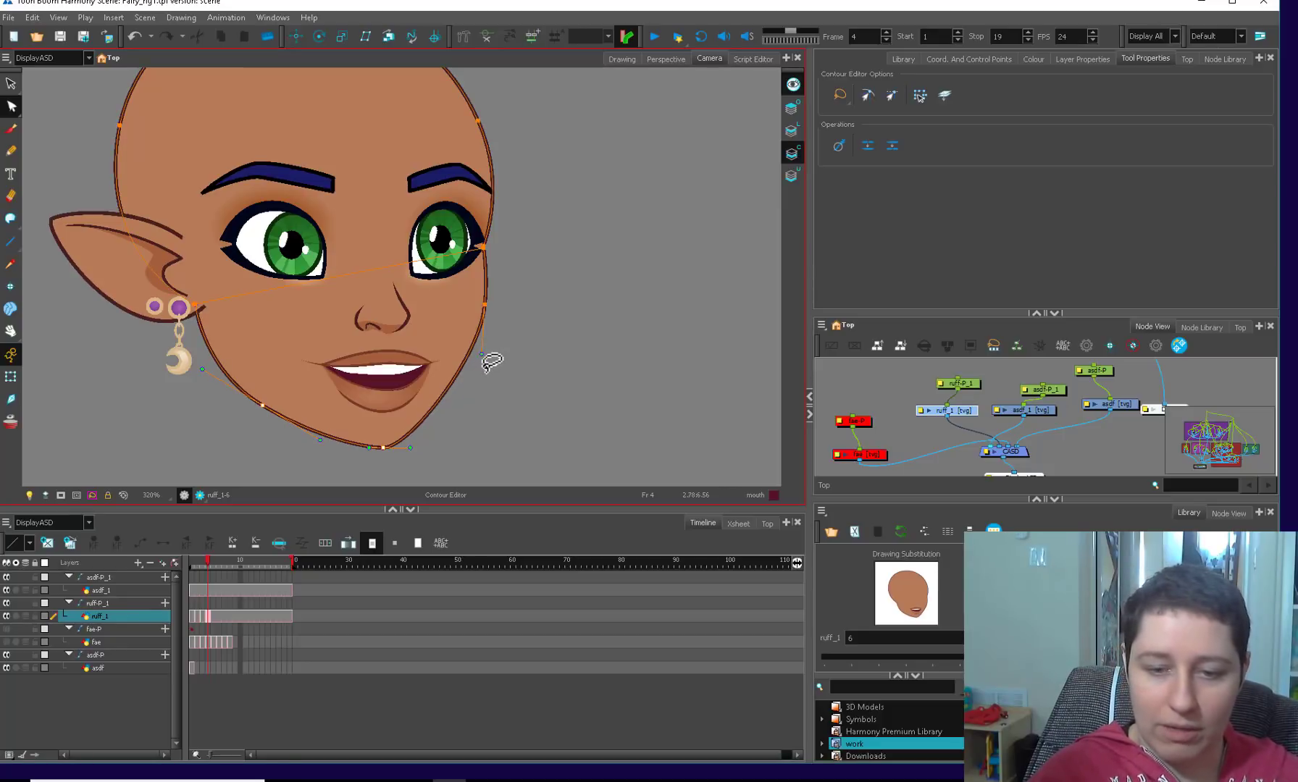
- Nudge the jaw and chin contour points down two increments on frame 5
click(213, 616)
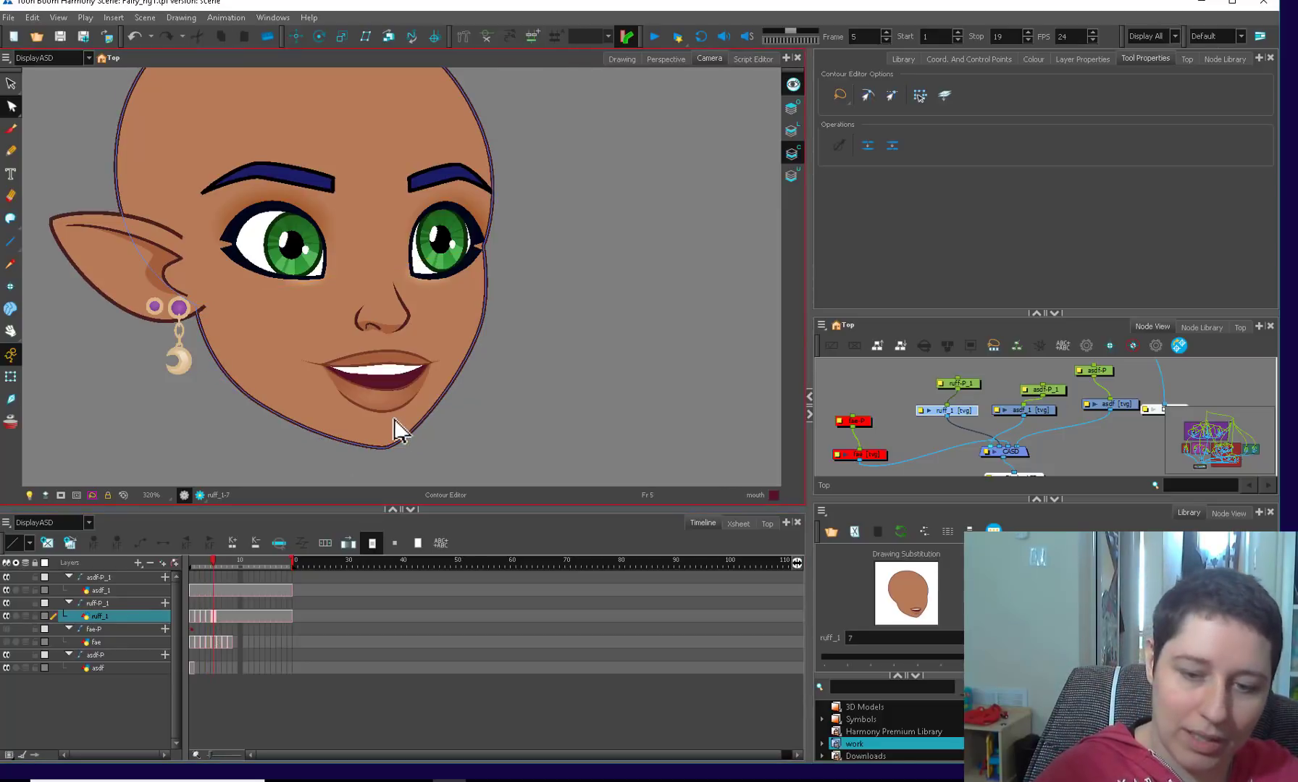
mouse_move(235, 397)
mouse_down()
mouse_move(476, 411)
mouse_move(475, 392)
mouse_up()
key(Down)
key(Down)
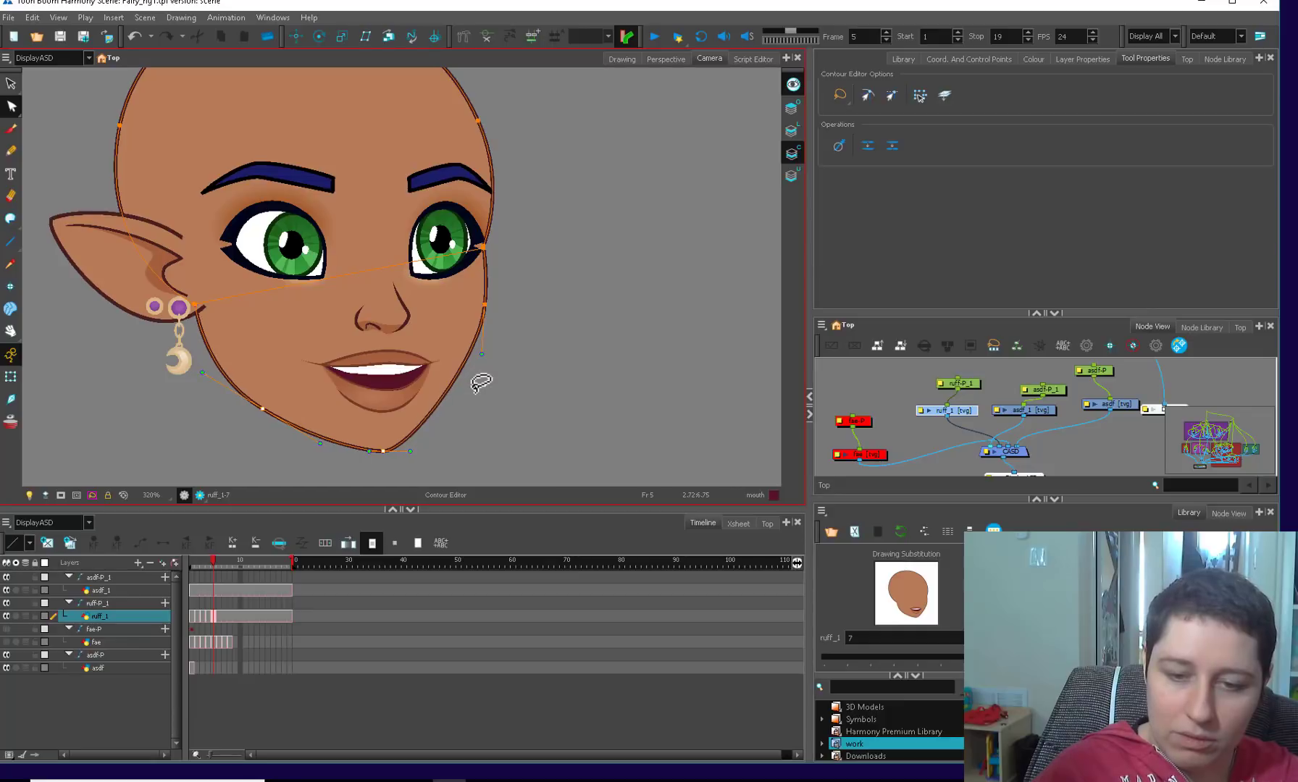
- Align the lower lip line with the mouth's left corner on frame 5 and level its central curve handle
key(alt+s)
scroll(404, 332, up, 2)
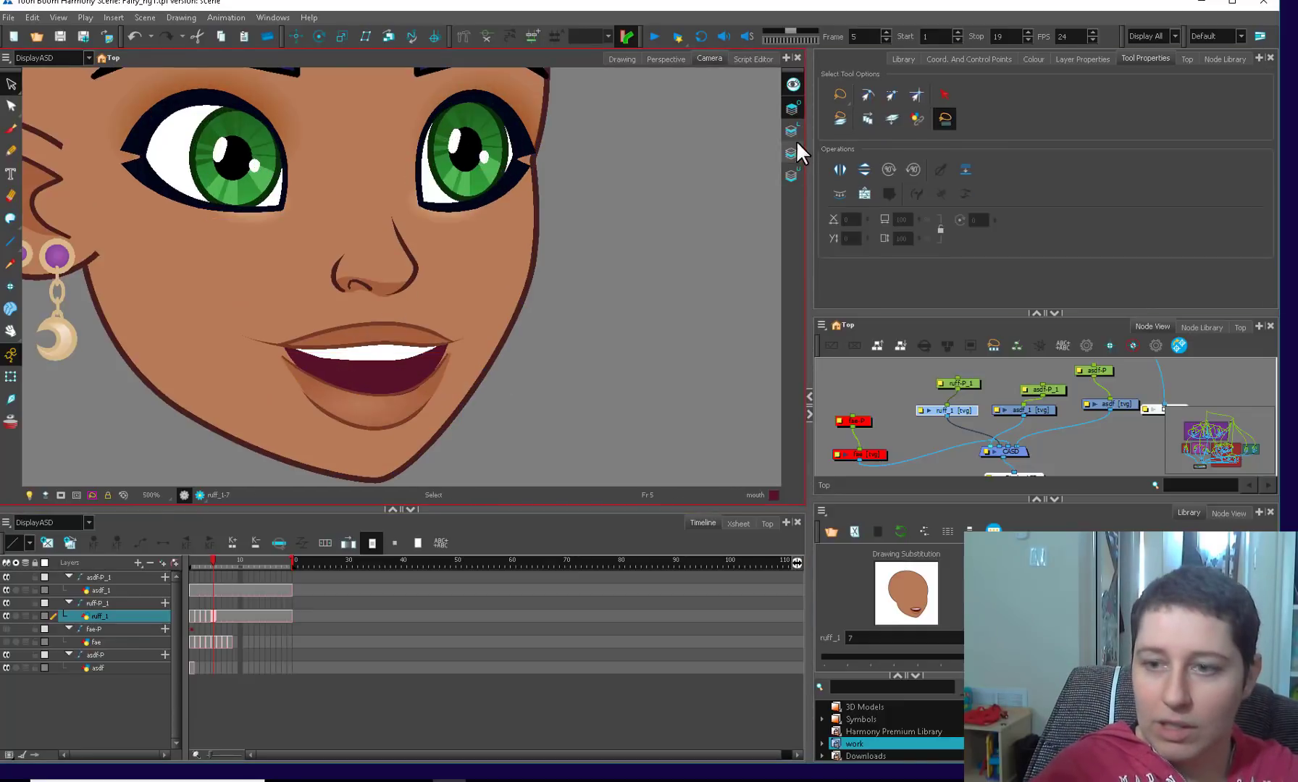
key(alt+q)
scroll(243, 341, up, 4)
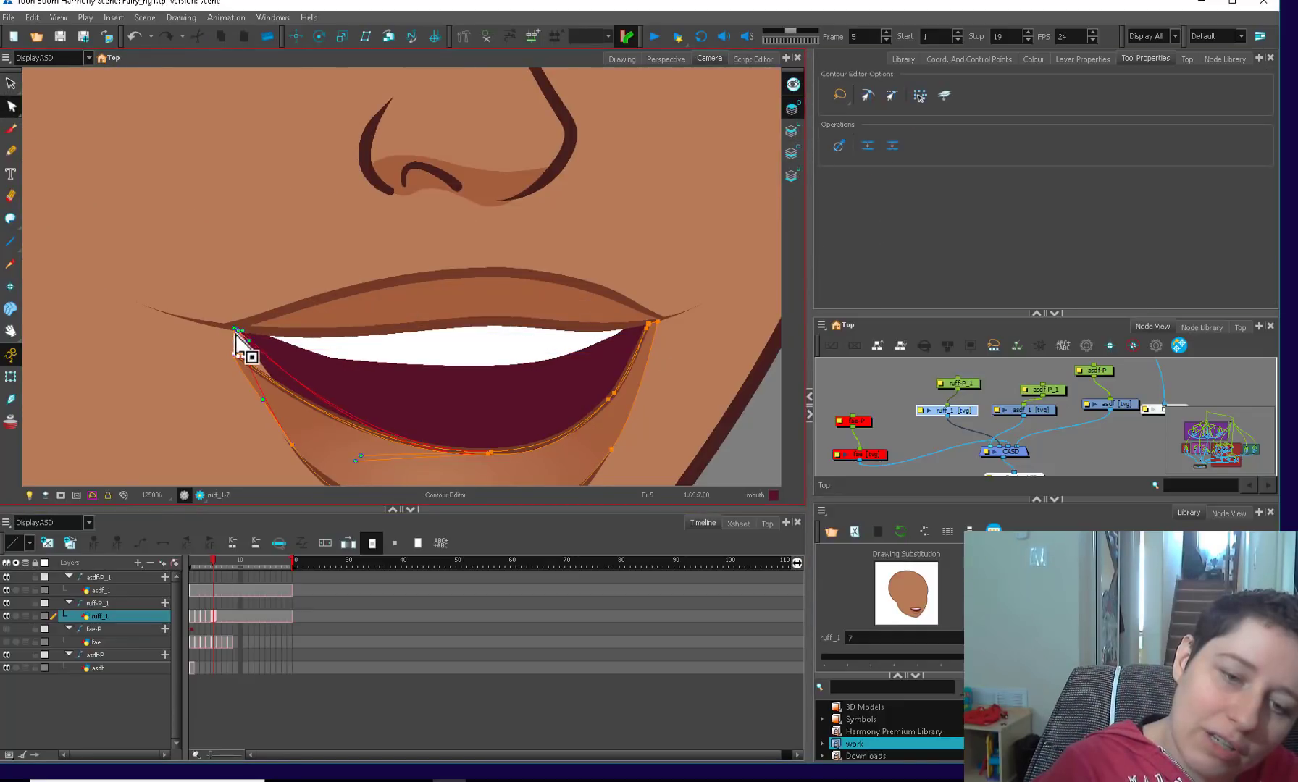
drag(235, 334, 235, 332)
drag(360, 456, 356, 451)
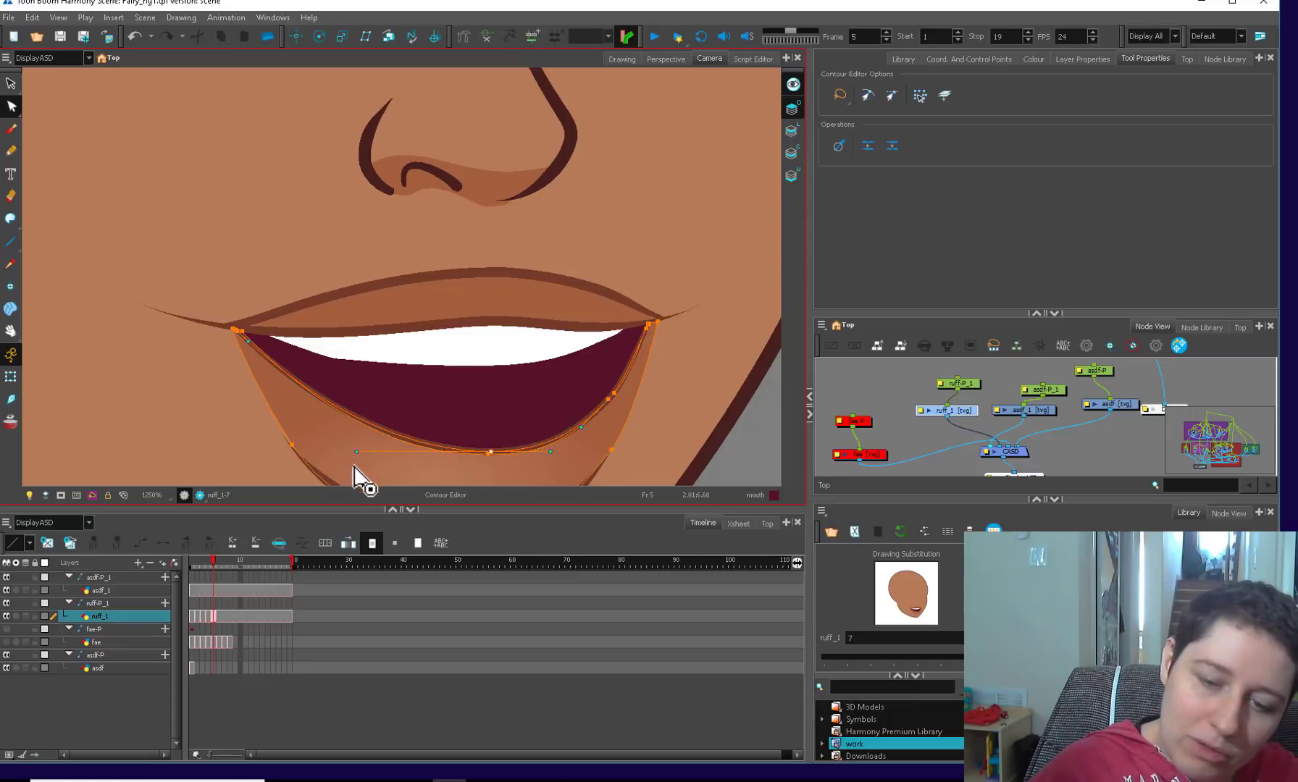
key(2)
key(2)
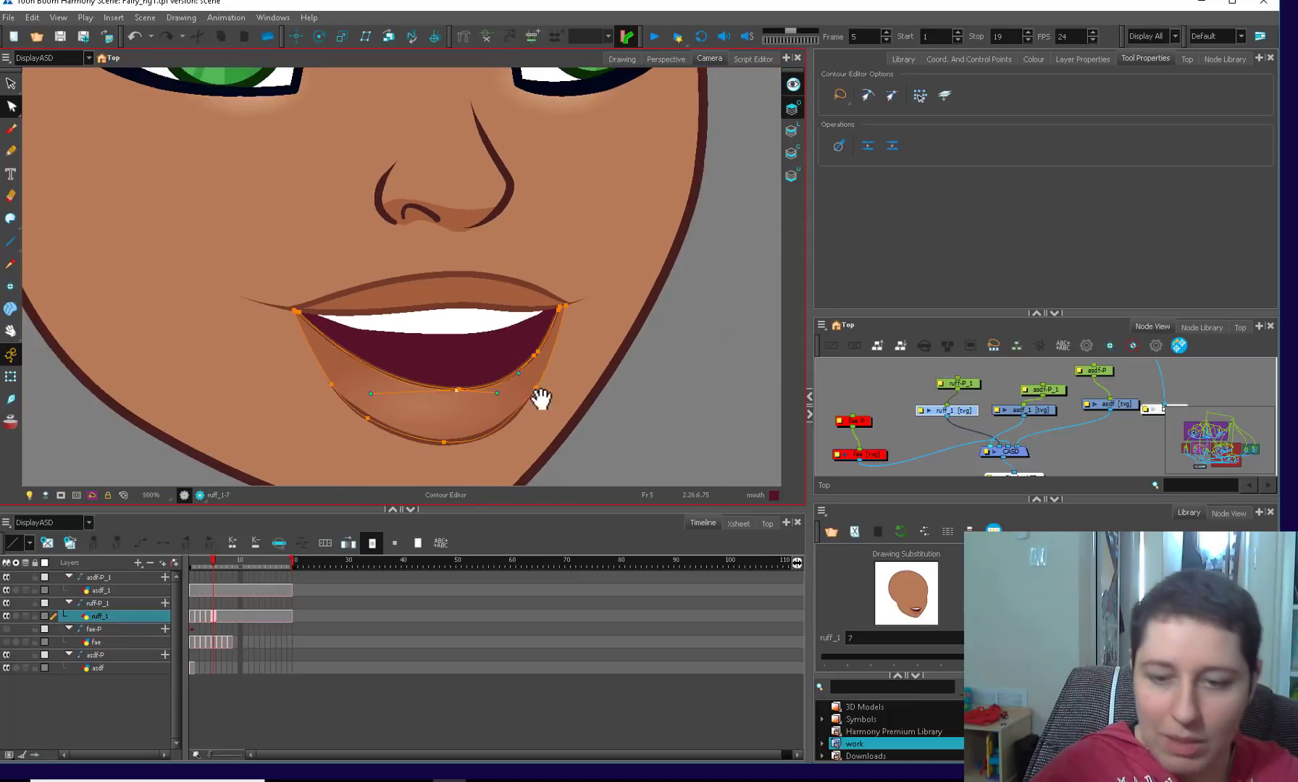
- Smooth the right side of the lower lip contour on frame 5 and compare it with frame 4
drag(541, 398, 538, 397)
key(2)
key(2)
click(536, 375)
key(1)
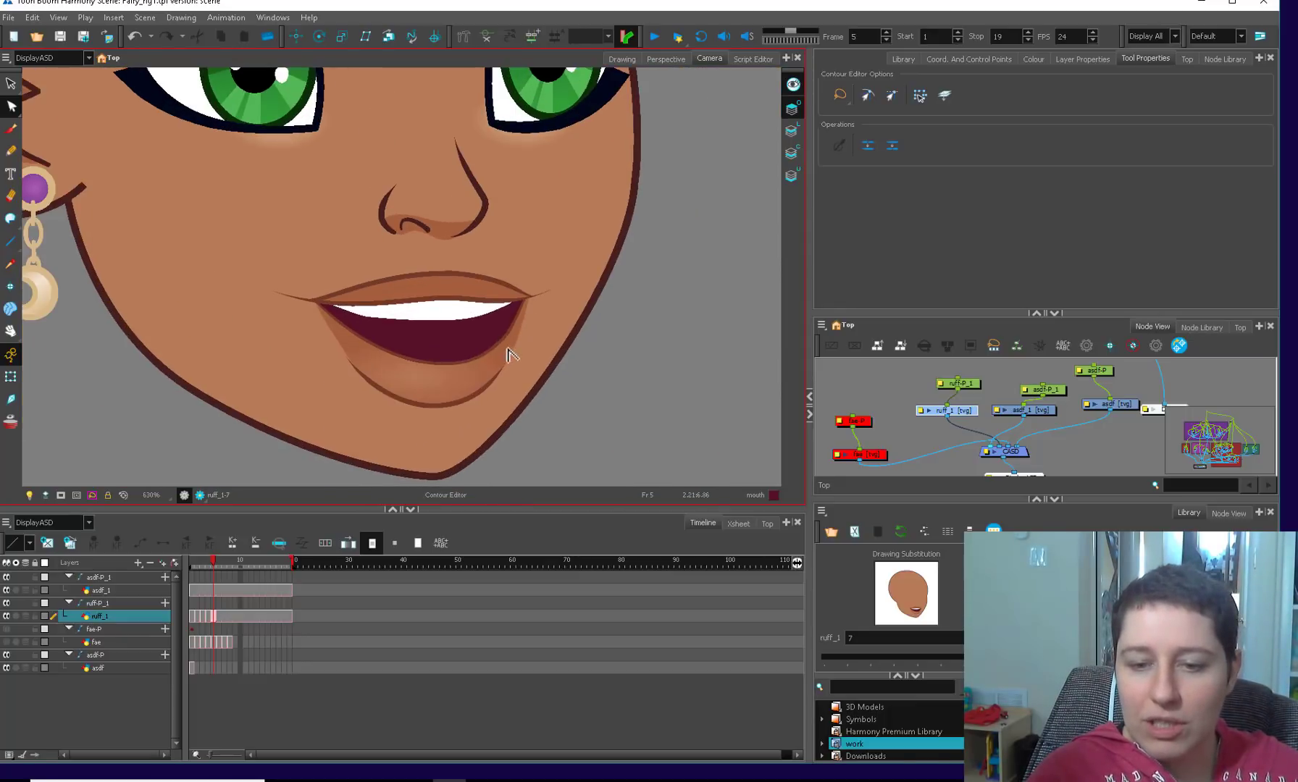
click(507, 353)
key(2)
click(546, 385)
key(1)
key(1)
click(211, 560)
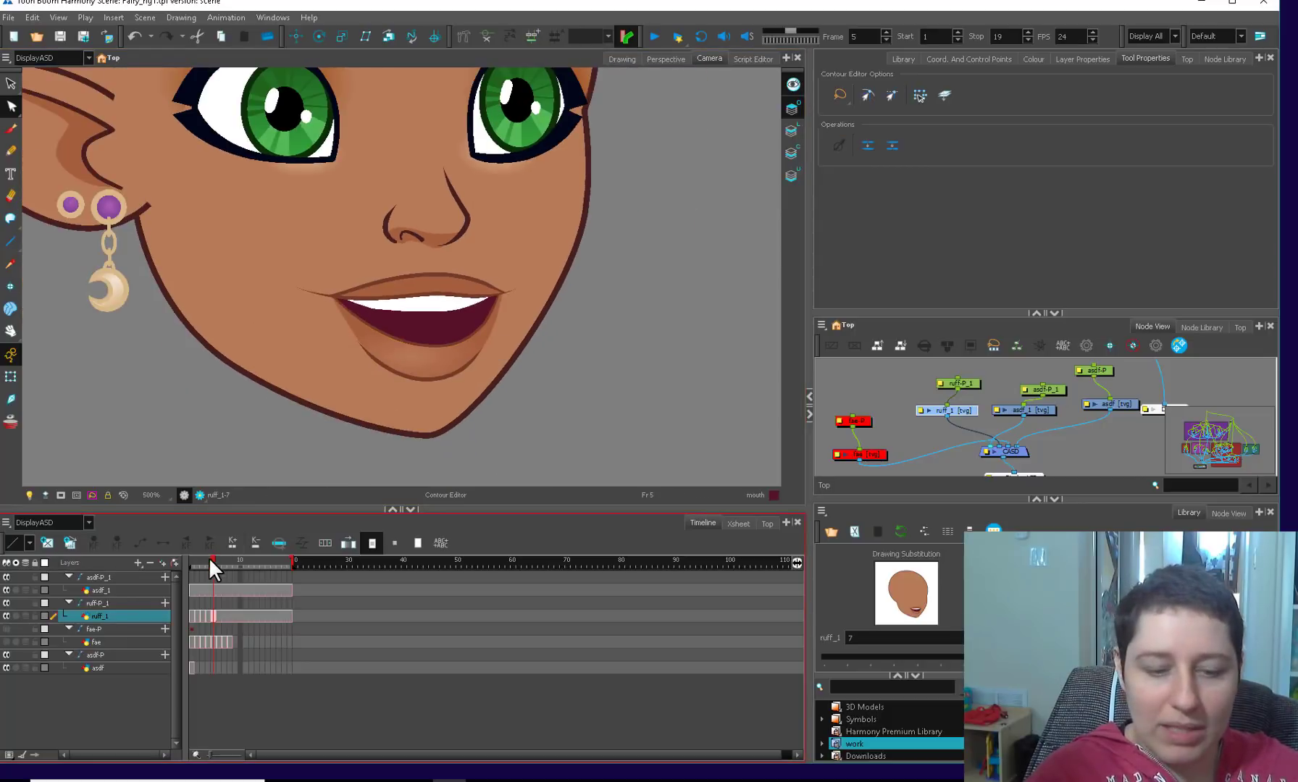
drag(209, 557, 214, 559)
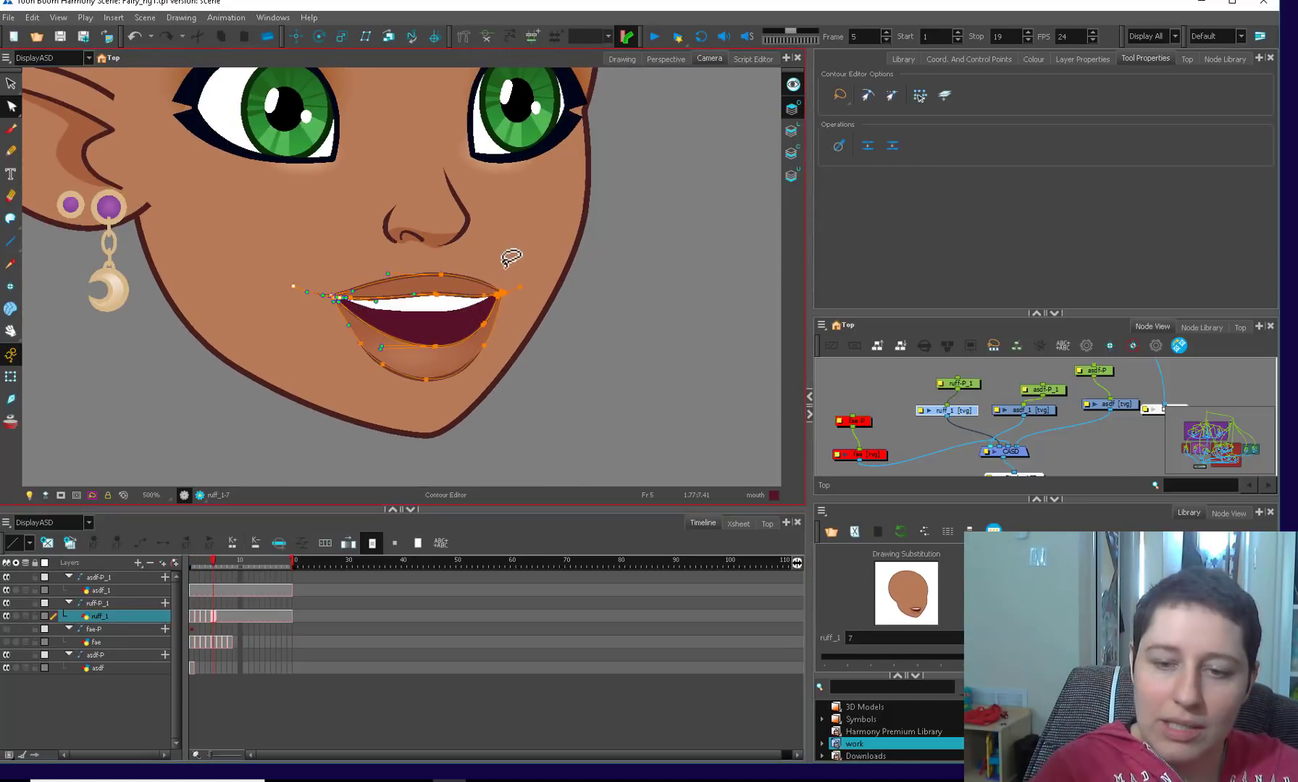
- Lower the contour points at both mouth corners slightly on frame 5
mouse_move(511, 258)
mouse_down()
mouse_move(359, 286)
mouse_move(286, 275)
mouse_move(393, 315)
mouse_move(505, 306)
mouse_move(534, 263)
mouse_up()
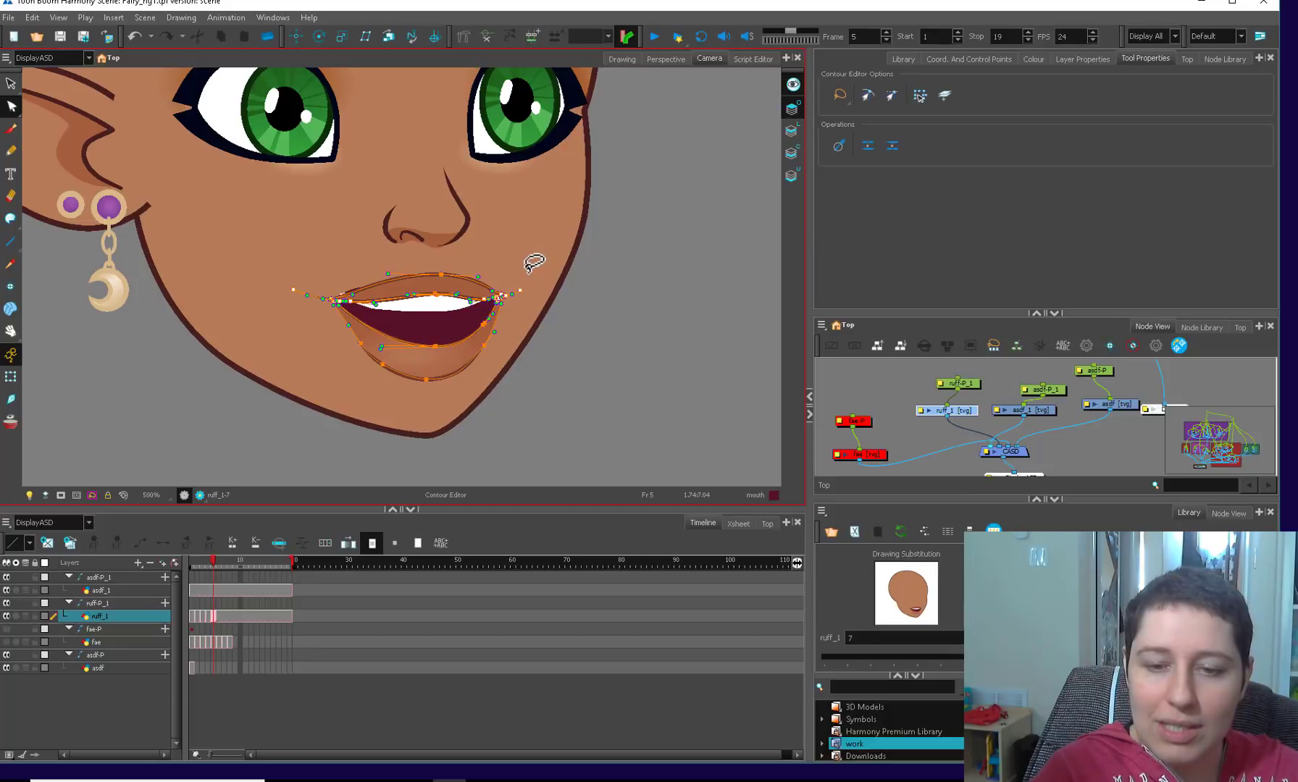
key(alt+s)
key(1)
drag(522, 336, 525, 370)
key(2)
- Tuck both ends of the white teeth shape under the upper lip on frame 5's line art layer and compare frames
click(791, 154)
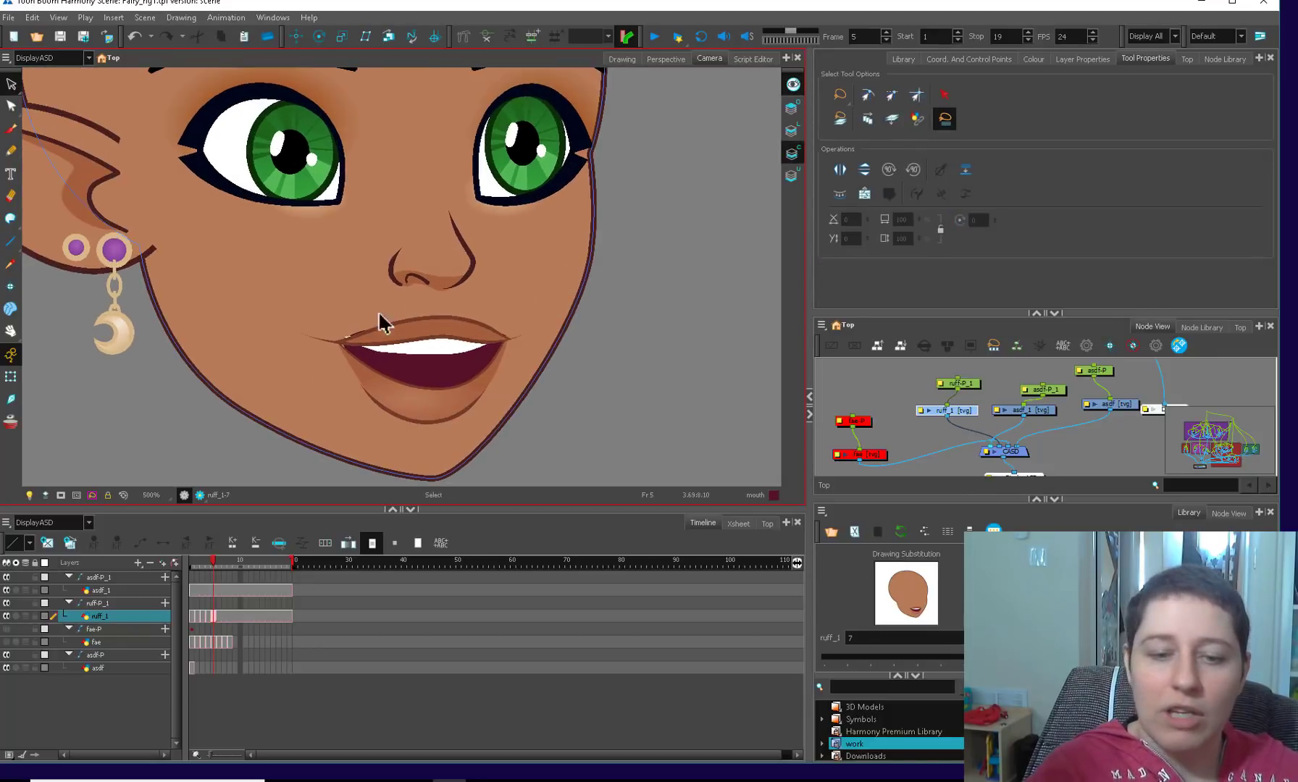
key(alt+q)
click(791, 131)
key(2)
key(2)
click(316, 376)
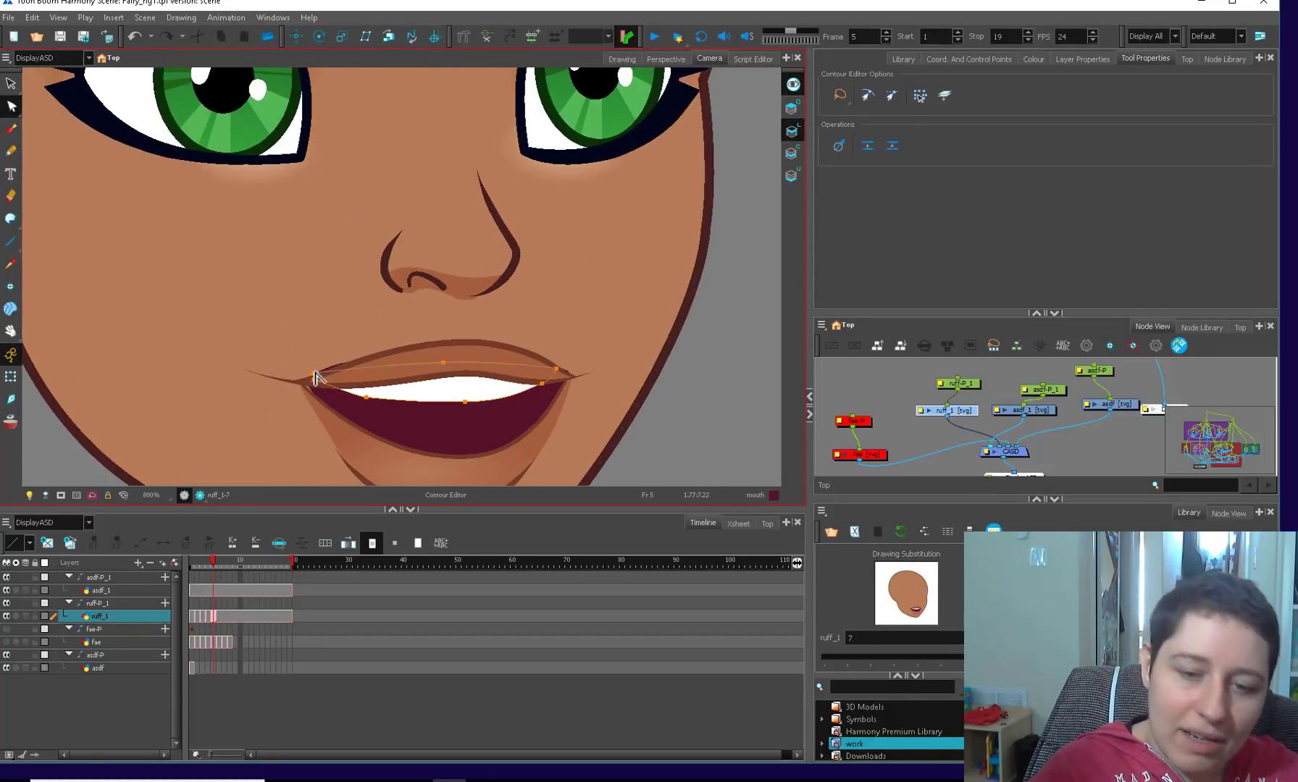
key(2)
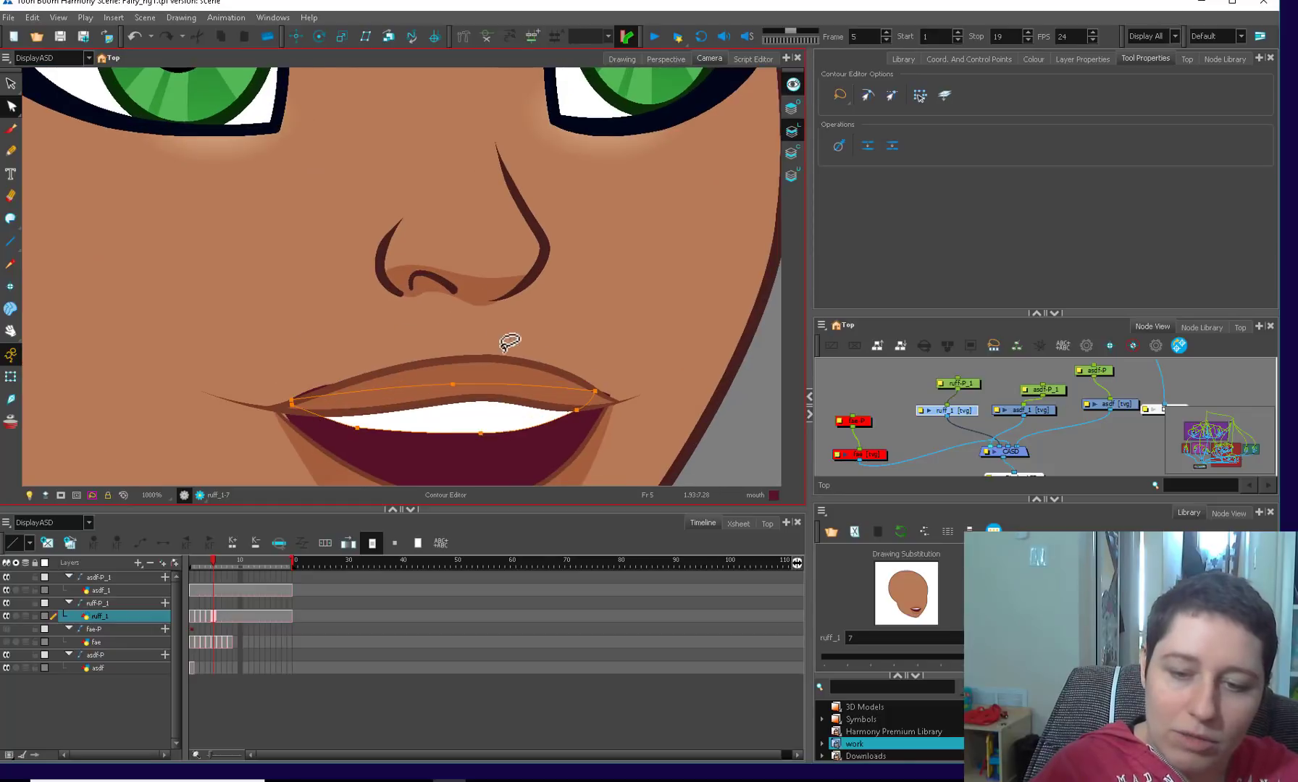
click(467, 329)
drag(314, 388, 274, 408)
drag(612, 396, 607, 408)
click(629, 373)
key(1)
key(1)
key(1)
key(1)
key(1)
key(1)
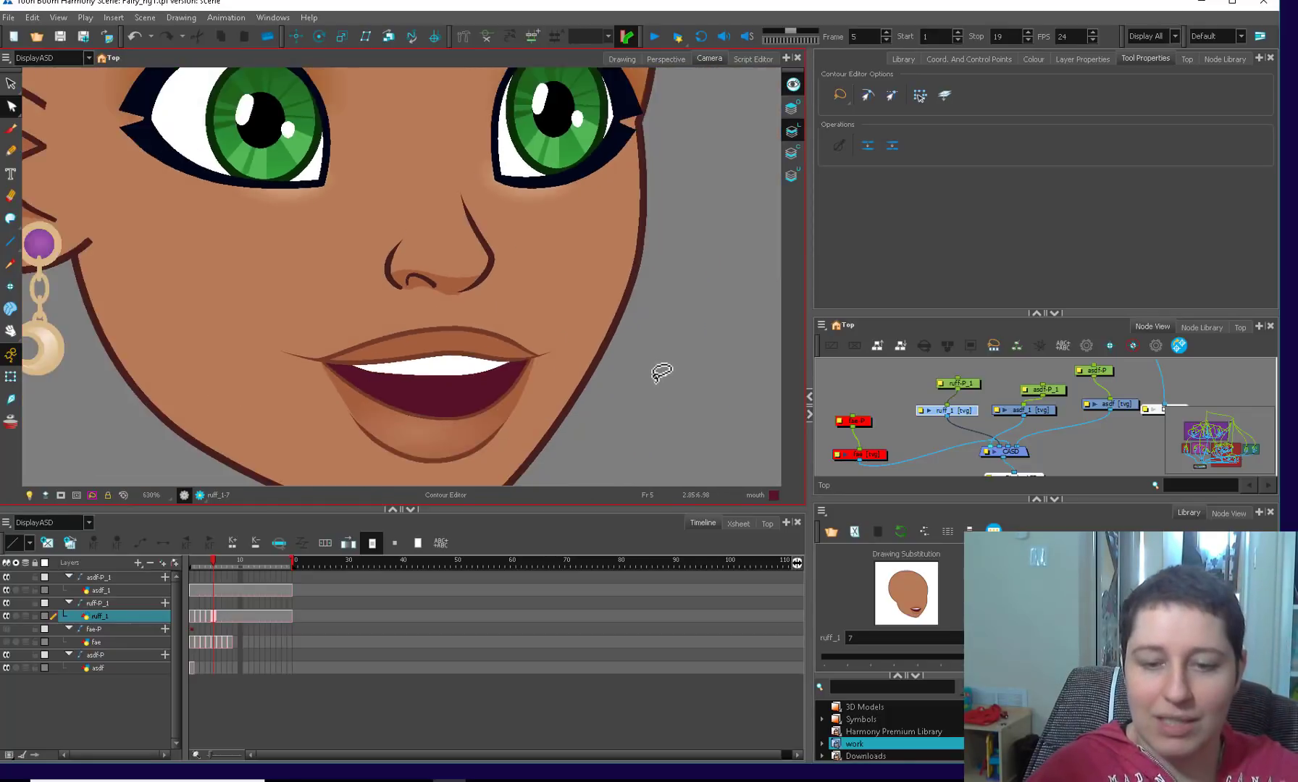
drag(632, 357, 607, 422)
mouse_move(191, 564)
mouse_down()
mouse_move(224, 570)
mouse_move(190, 573)
mouse_move(213, 578)
mouse_move(202, 573)
mouse_up()
- Narrow the lip contours slightly on frame 6's overlay art layer
drag(436, 405, 461, 388)
key(2)
key(2)
key(2)
key(2)
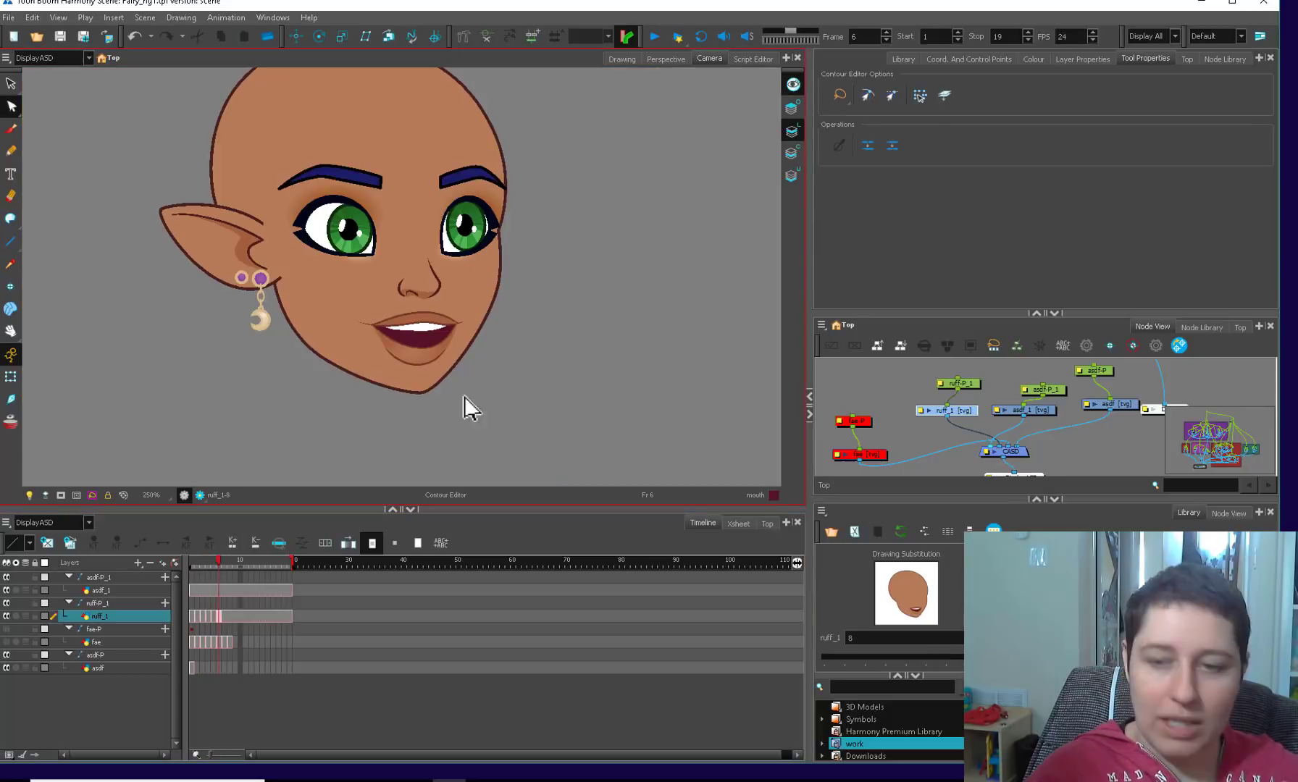
key(alt+s)
click(794, 112)
drag(439, 305, 463, 300)
drag(564, 311, 549, 308)
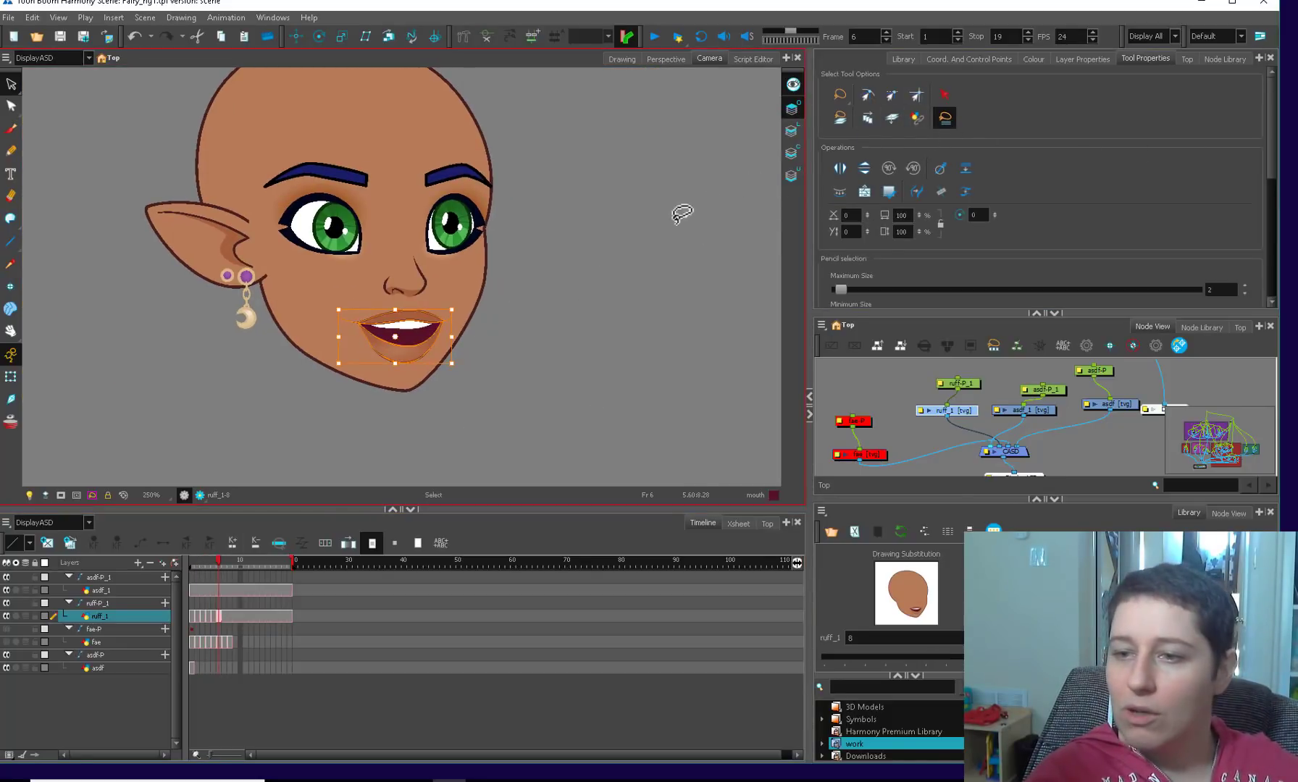
key(alt+q)
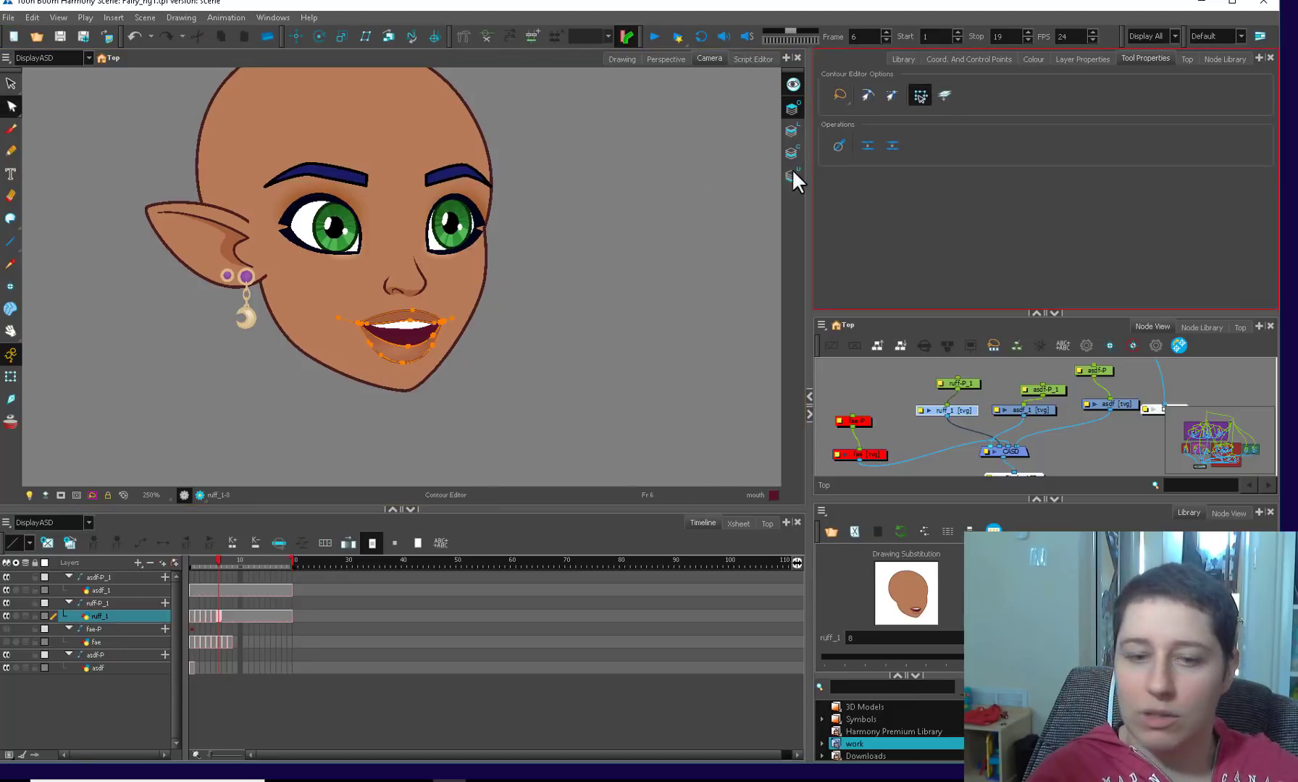
key(2)
key(2)
mouse_move(427, 319)
mouse_down()
mouse_move(276, 338)
mouse_move(507, 330)
mouse_move(481, 310)
mouse_up()
key(alt+s)
key(2)
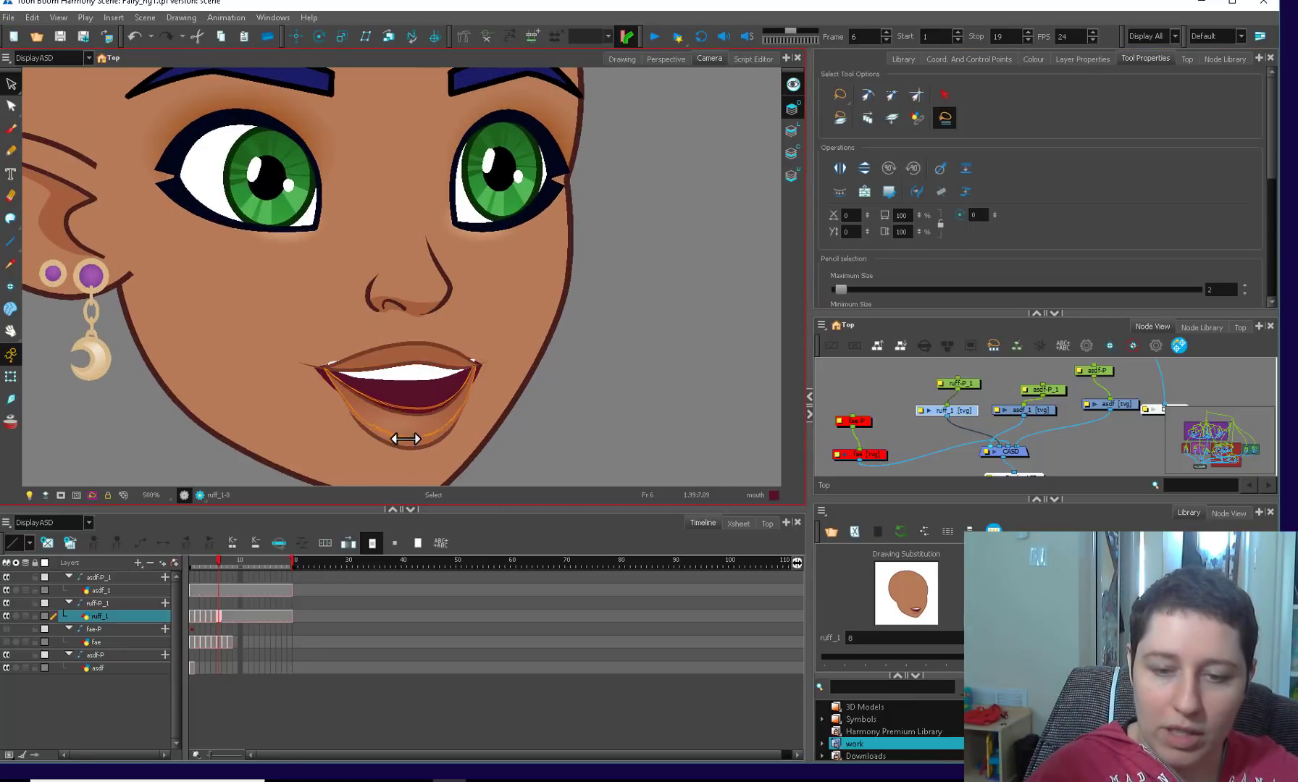
- Erase the white teeth tips spilling past the mouth corners on frame 6's line art layer
mouse_move(219, 562)
mouse_down()
mouse_move(233, 562)
mouse_move(219, 562)
mouse_up()
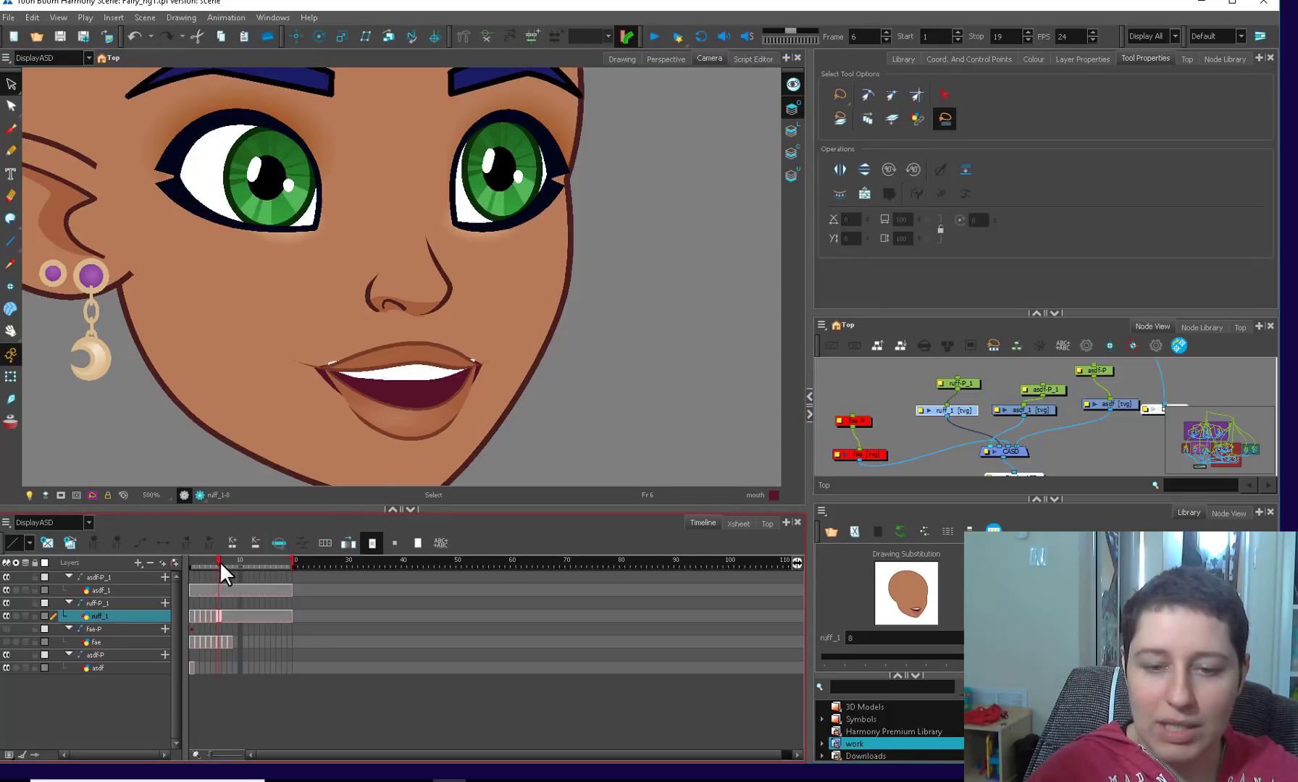
key(alt+e)
key(l)
key(2)
mouse_move(478, 385)
mouse_down()
mouse_move(532, 409)
mouse_move(524, 456)
mouse_up()
key(space)
drag(579, 402, 569, 455)
key(1)
key(1)
key(1)
- Pull the lip contours inward on frame 7's overlay layer to make the mouth narrower than on frame 6
click(224, 562)
key(alt+s)
key(2)
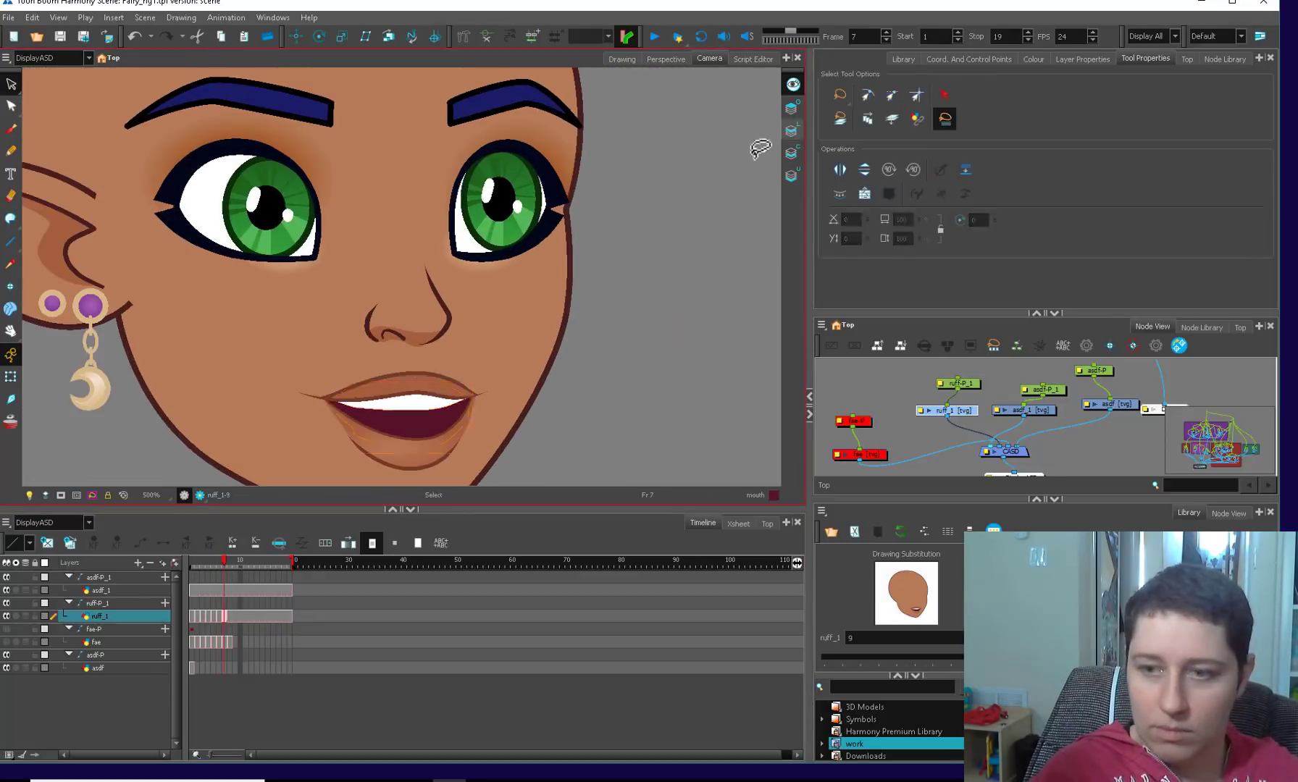
key(alt+q)
key(2)
click(471, 393)
key(1)
drag(559, 397, 543, 299)
key(2)
key(2)
key(2)
key(2)
key(2)
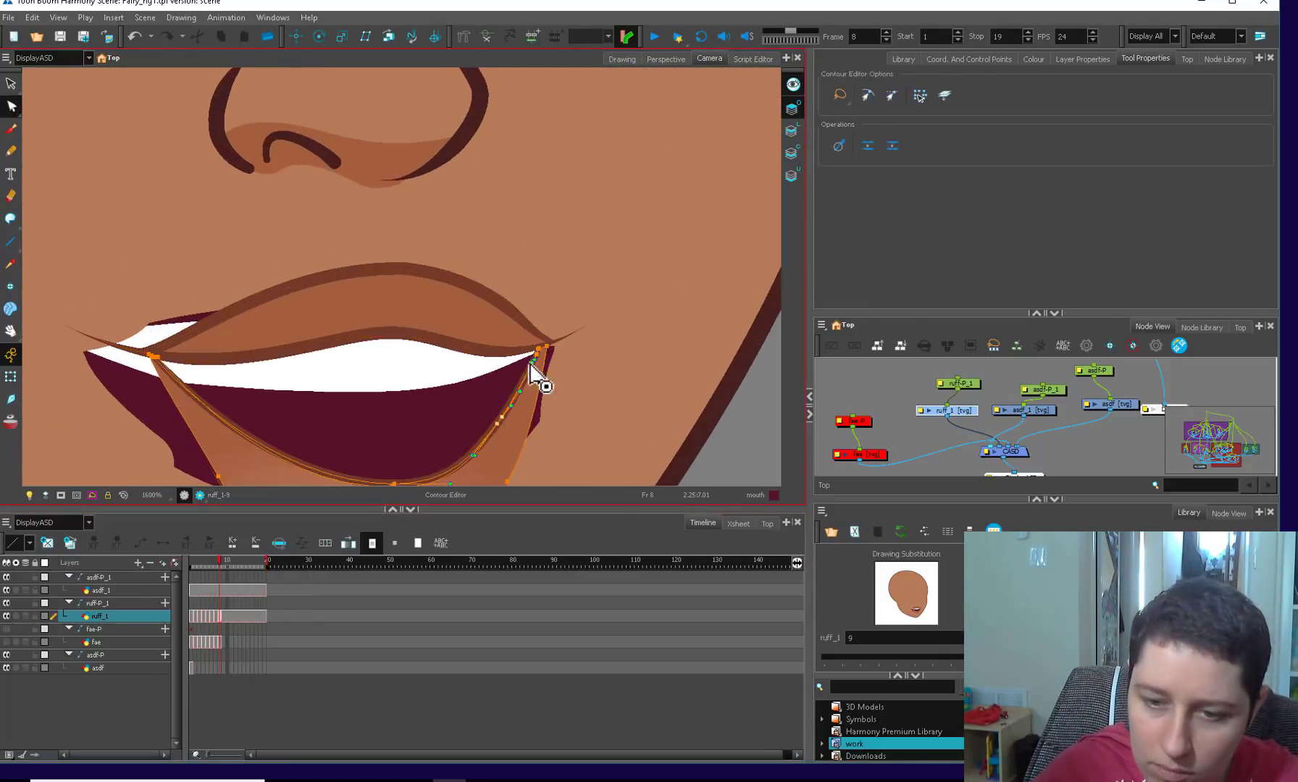
- Erase the teeth and dark mouth interior that extend beyond the narrowed lips on drawing 9
key(alt+e)
key(1)
key(1)
key(1)
key(1)
key(1)
key(1)
key(1)
key(1)
- Adjust the chin contour on frame 7's line and colour art layers
click(792, 131)
key(period)
drag(486, 359, 487, 402)
key(alt+q)
key(2)
key(l)
click(213, 560)
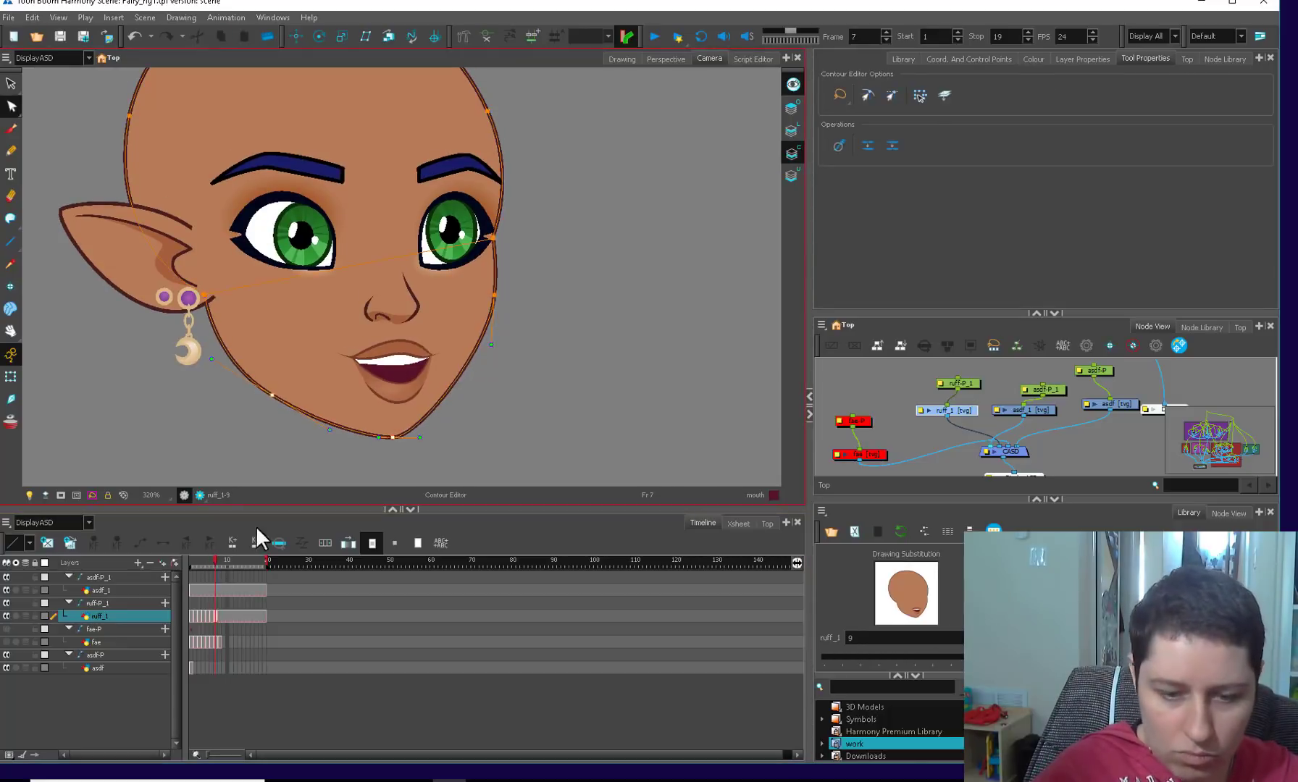
- Set up a new mouth drawing on frame 8 with the lips narrowed into a pucker
key(alt+s)
key(2)
key(1)
key(1)
click(223, 617)
key(2)
key(2)
key(2)
key(2)
click(420, 405)
click(218, 618)
key(ctrl+v)
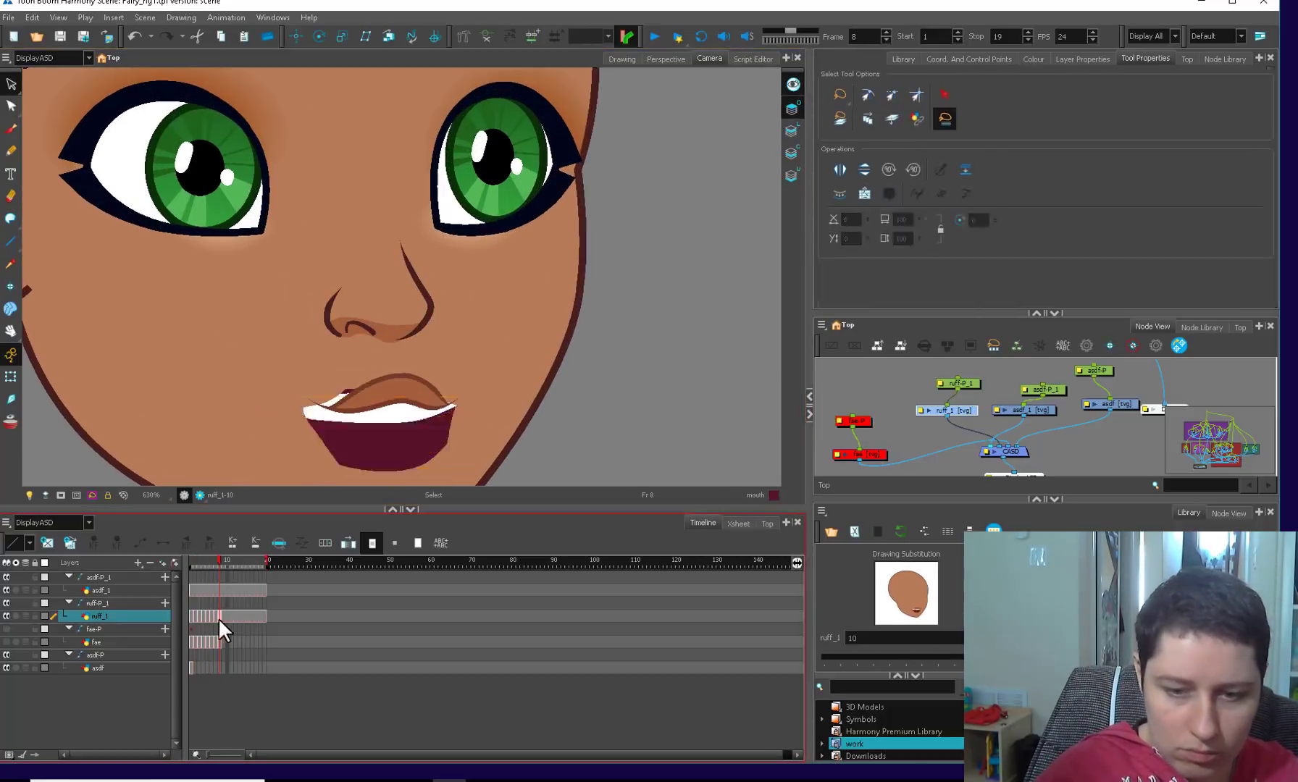
- Trim the teeth and dark interior on frame 8 to the small opening between the puckered lips
key(ctrl+shift+Page_Down)
key(1)
key(2)
key(2)
key(alt+t)
key(2)
key(alt+e)
key(ctrl+z)
key(1)
key(1)
key(1)
key(1)
key(1)
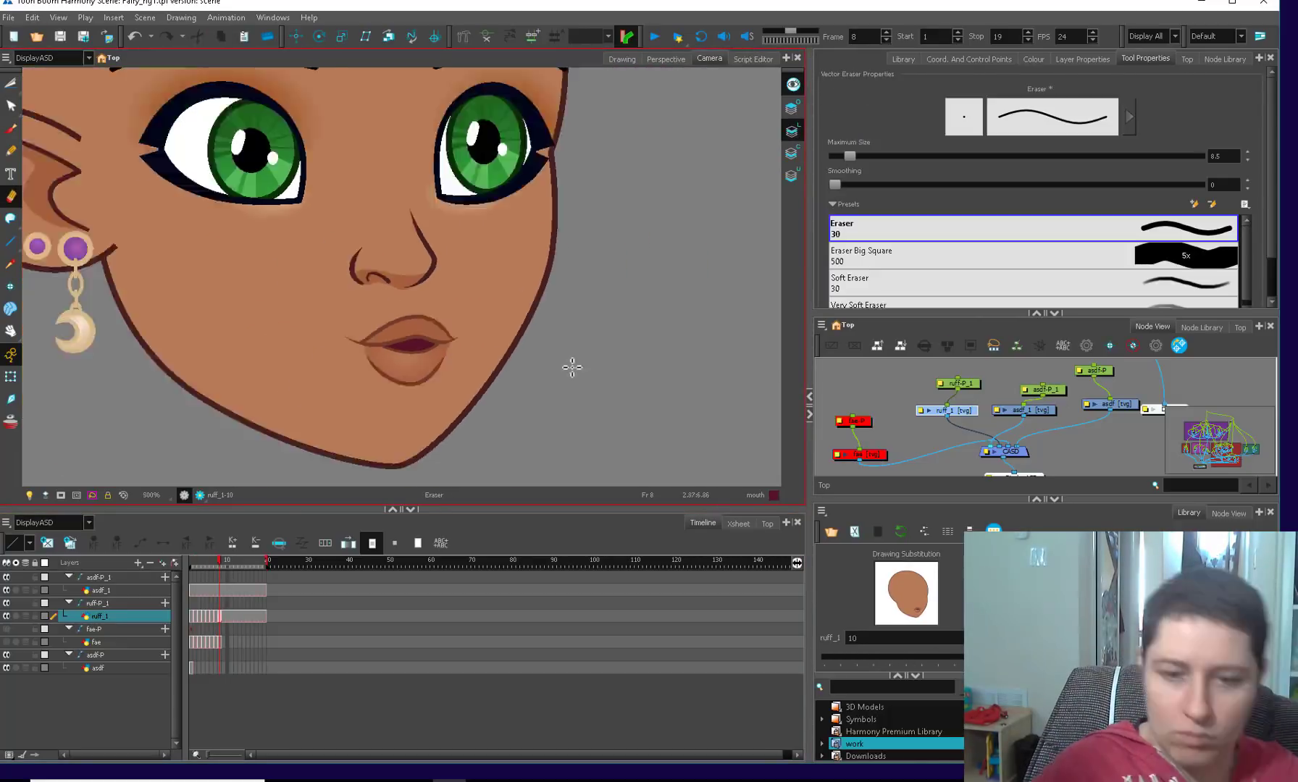
- Compare the chin position on frame 8 with the earlier mouth poses back to frame 3
key(alt+q)
key(alt+s)
click(215, 563)
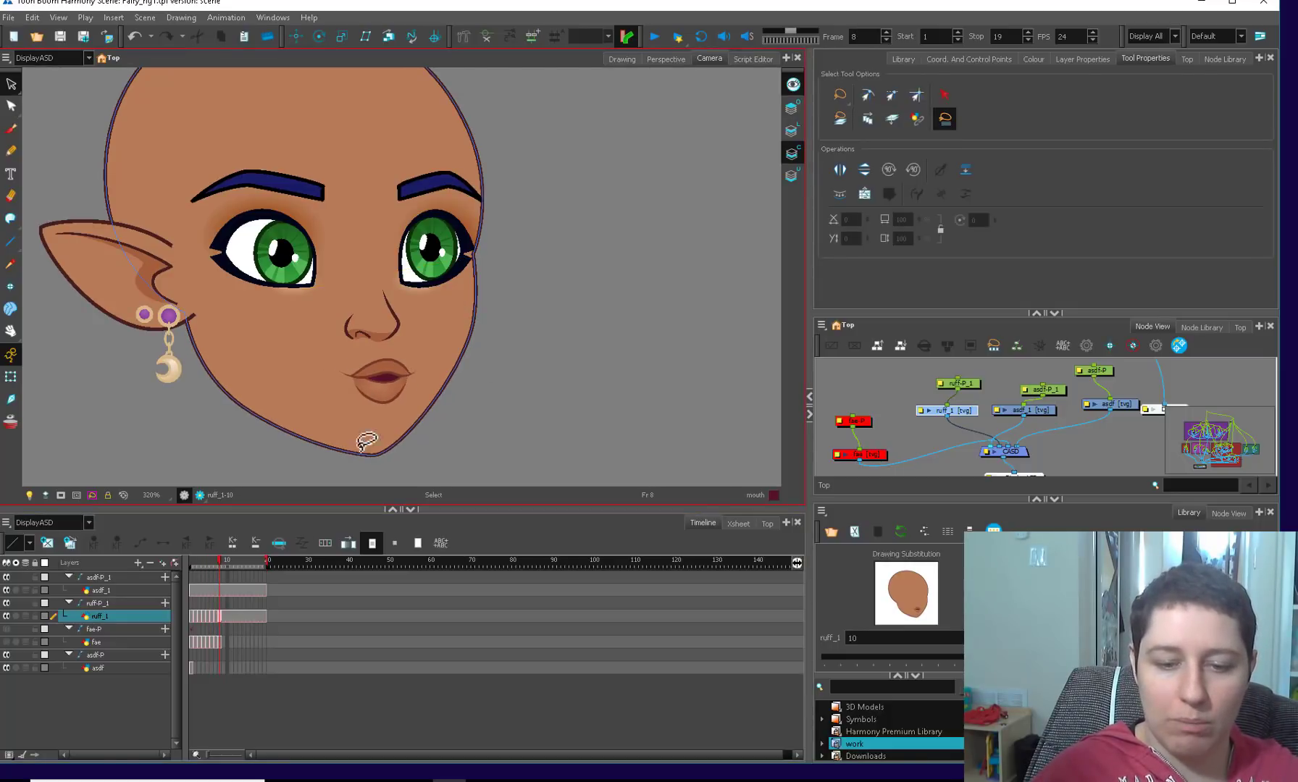
click(207, 565)
drag(206, 568, 212, 567)
key(alt+q)
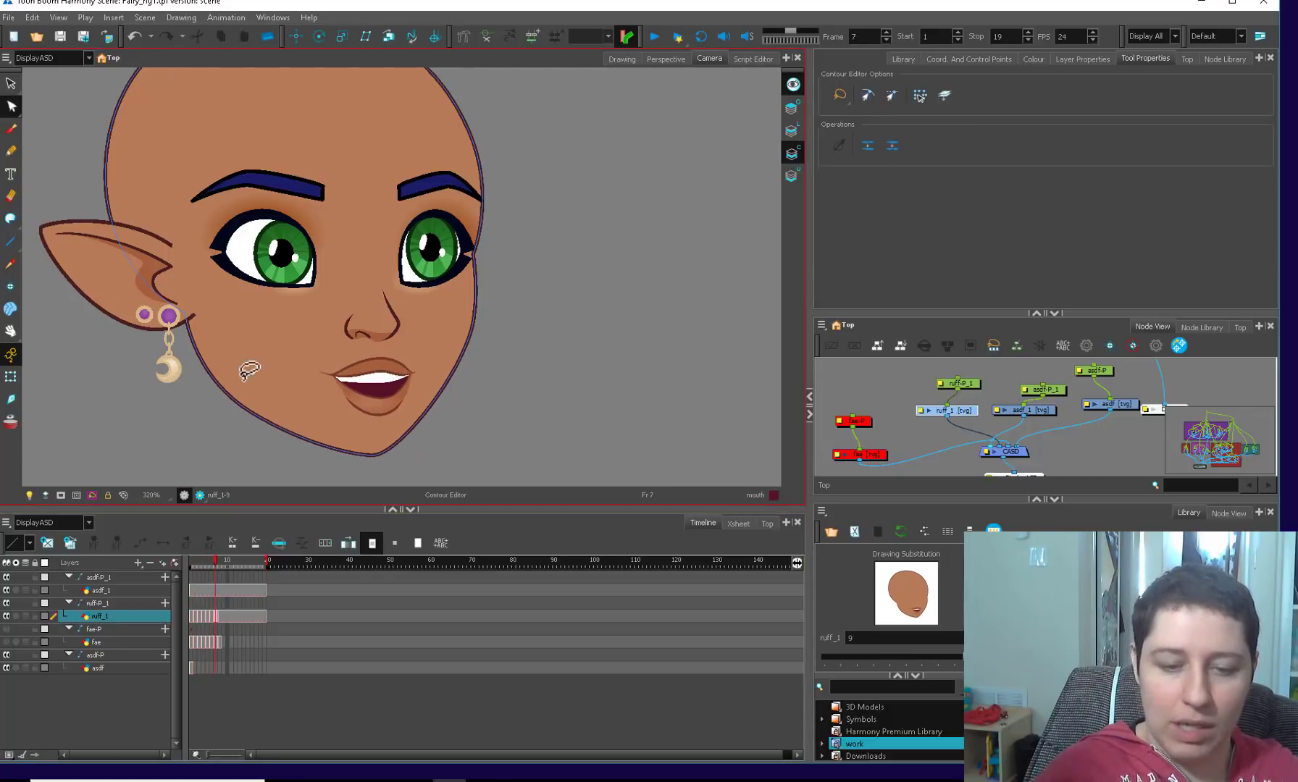
click(384, 418)
drag(204, 565, 203, 572)
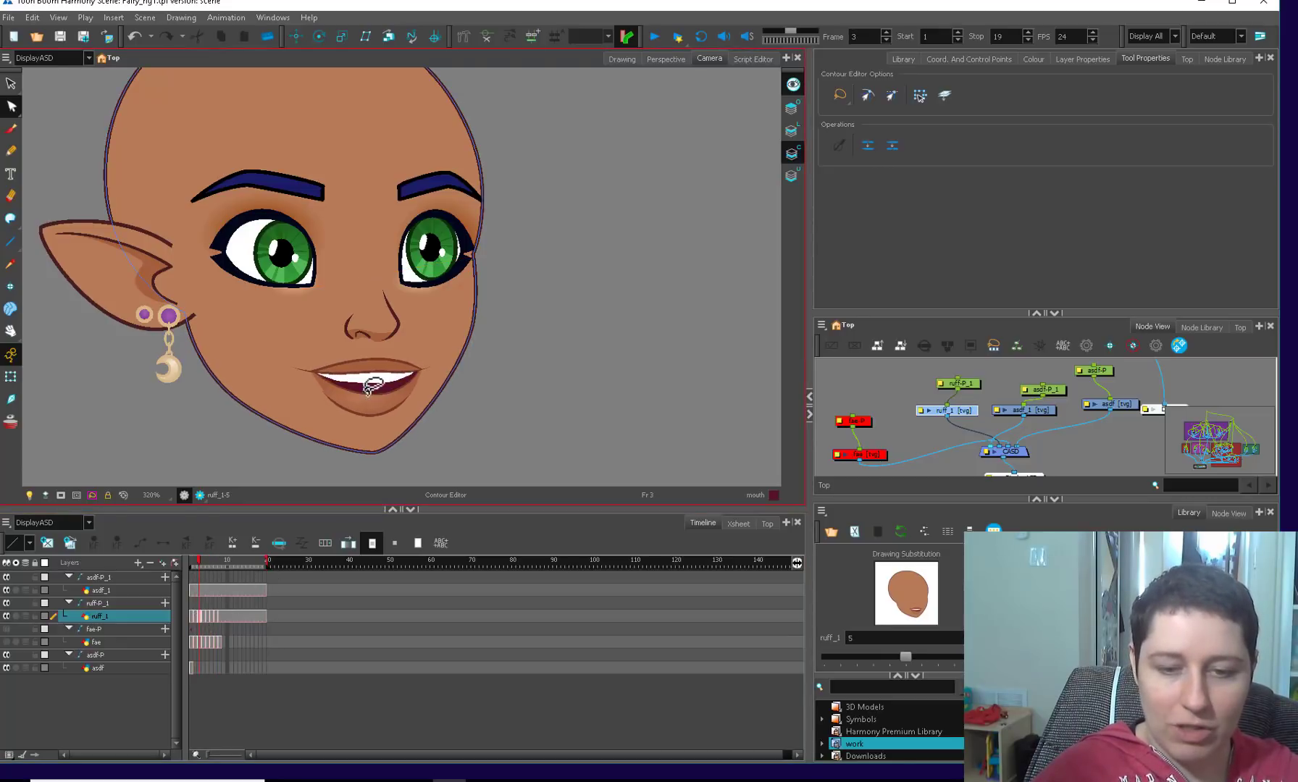
- Replace the chin fill on frame 8's colour art layer with the chin from frame 3
key(alt+s)
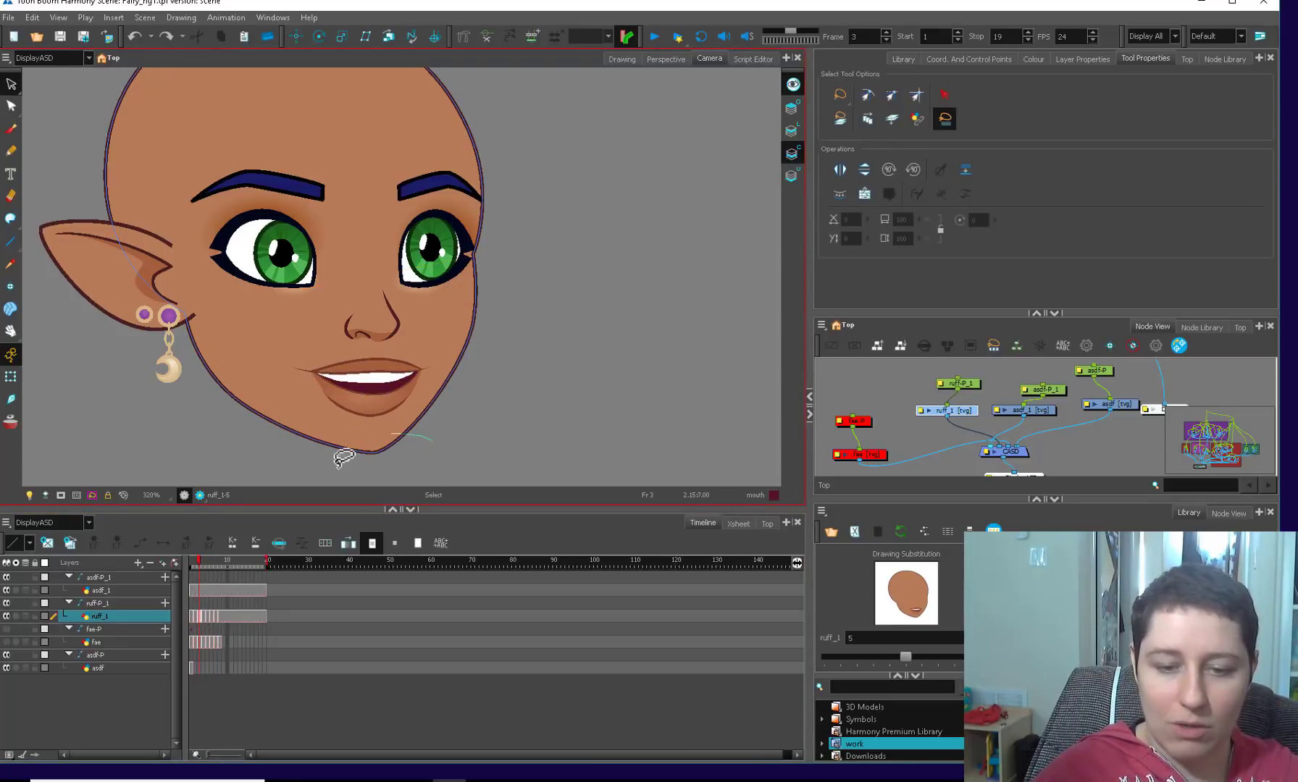
click(343, 450)
click(221, 619)
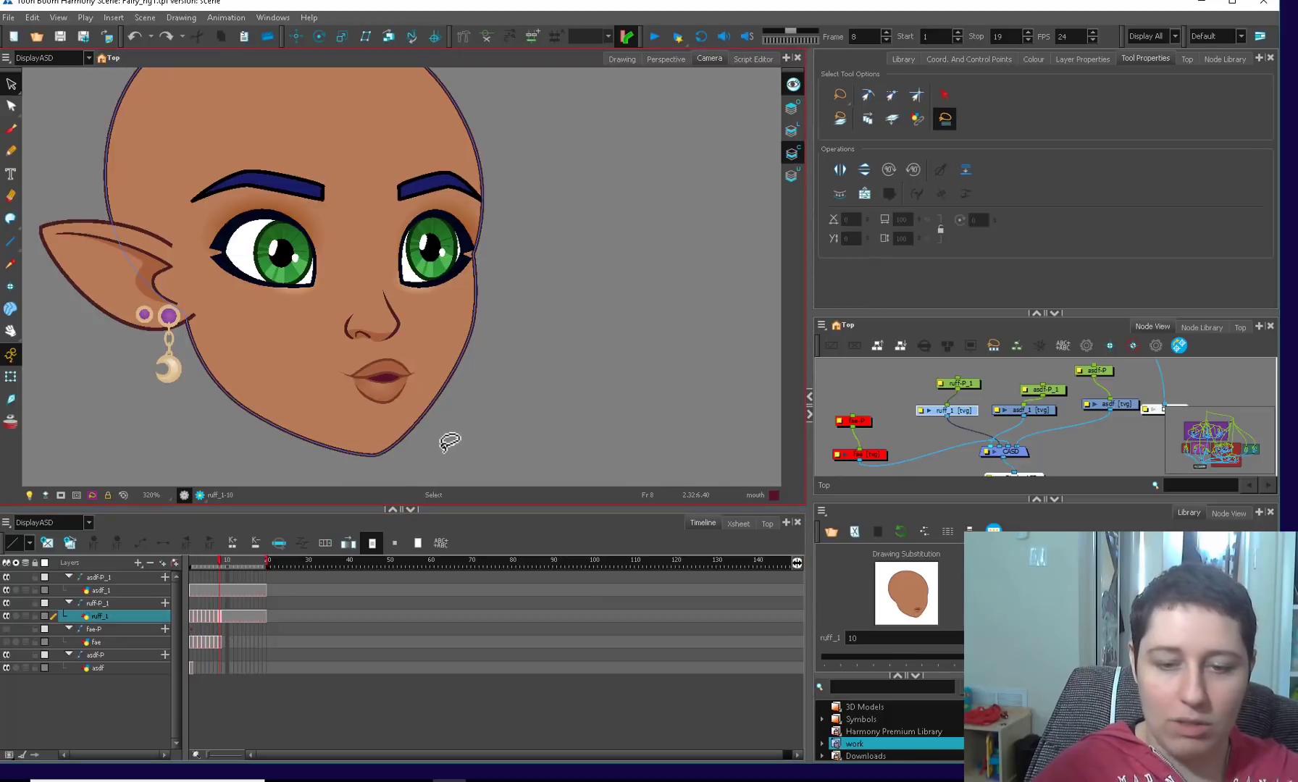
click(420, 443)
key(Delete)
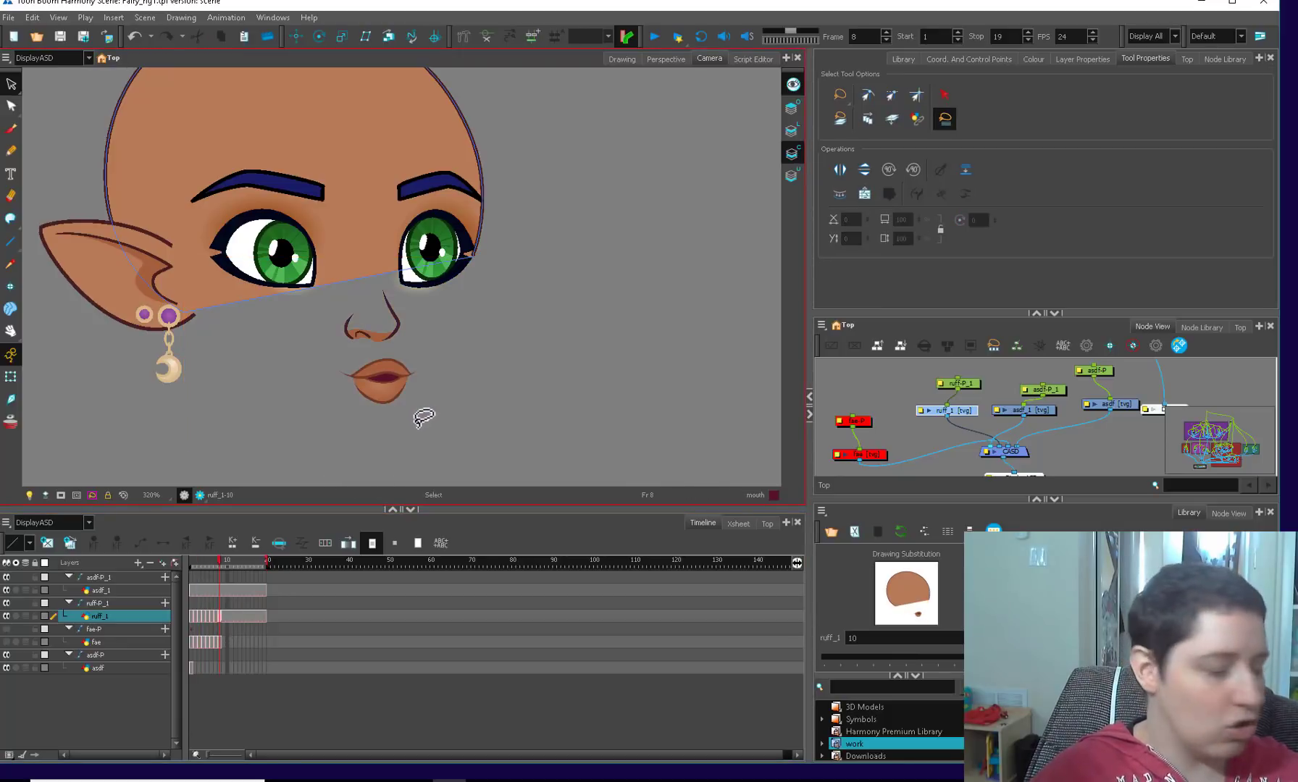
key(ctrl+z)
click(550, 387)
- Compare the mouth and chin line art between frames 7 and 8
click(218, 562)
mouse_move(218, 561)
mouse_down()
mouse_move(195, 563)
mouse_move(233, 536)
mouse_move(223, 558)
mouse_up()
key(l)
click(216, 560)
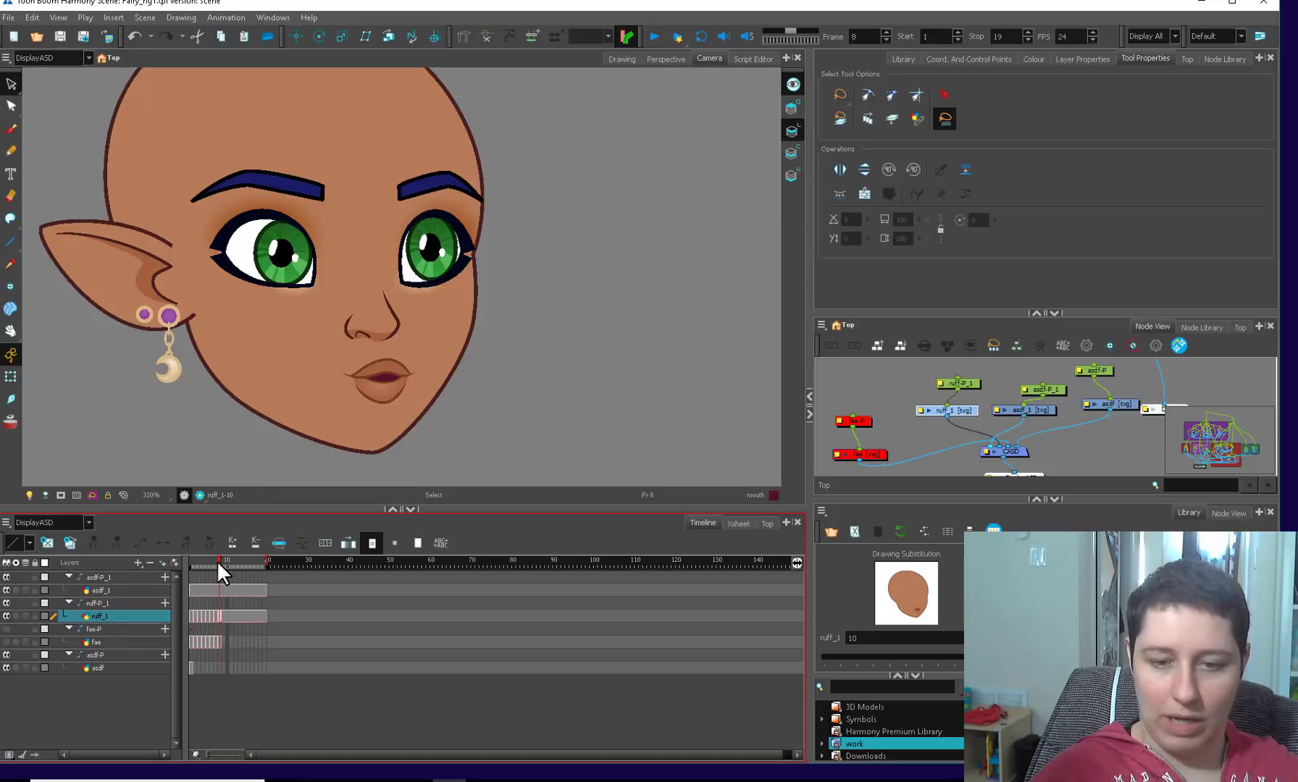
click(216, 561)
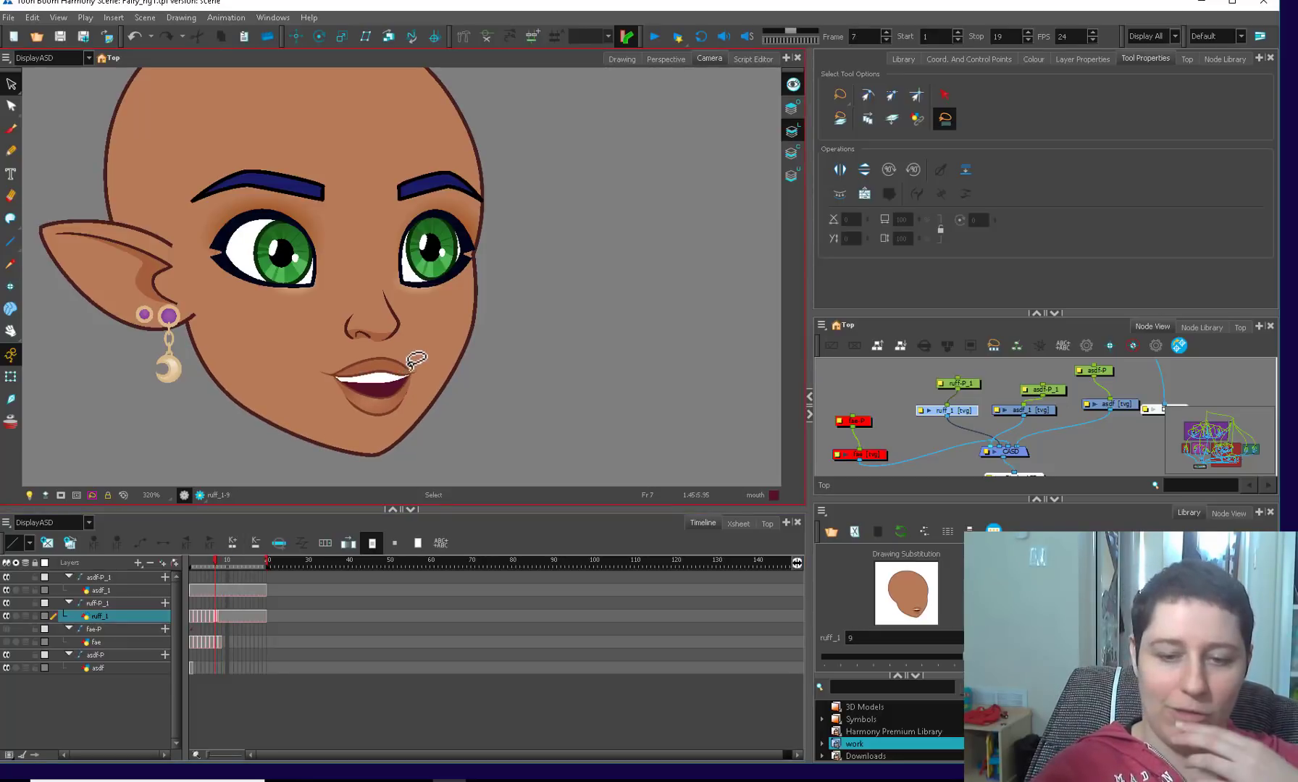
click(216, 564)
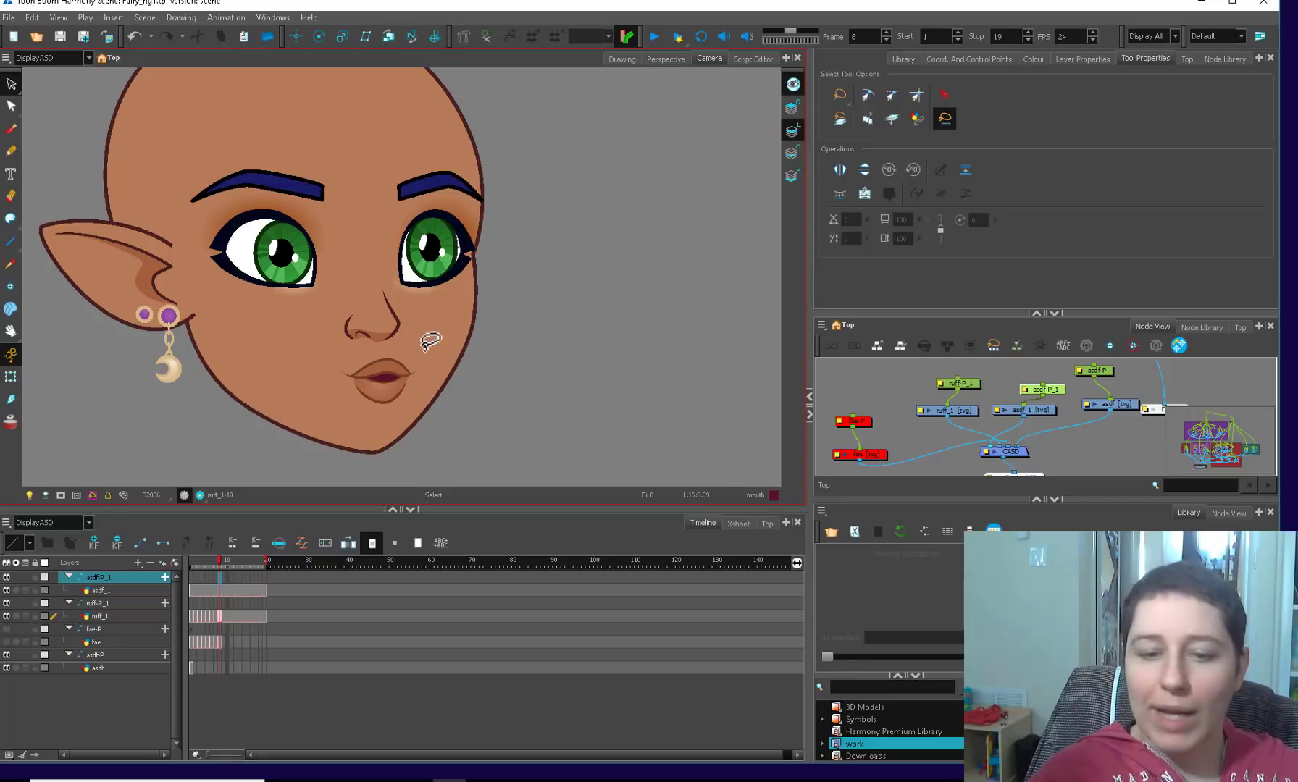
- Select all the mouth artwork on frame 8 and enable applying the selection to line and colour art
mouse_move(429, 339)
mouse_down()
mouse_move(450, 351)
mouse_move(333, 382)
mouse_move(463, 334)
mouse_up()
key(shift+l)
click(791, 130)
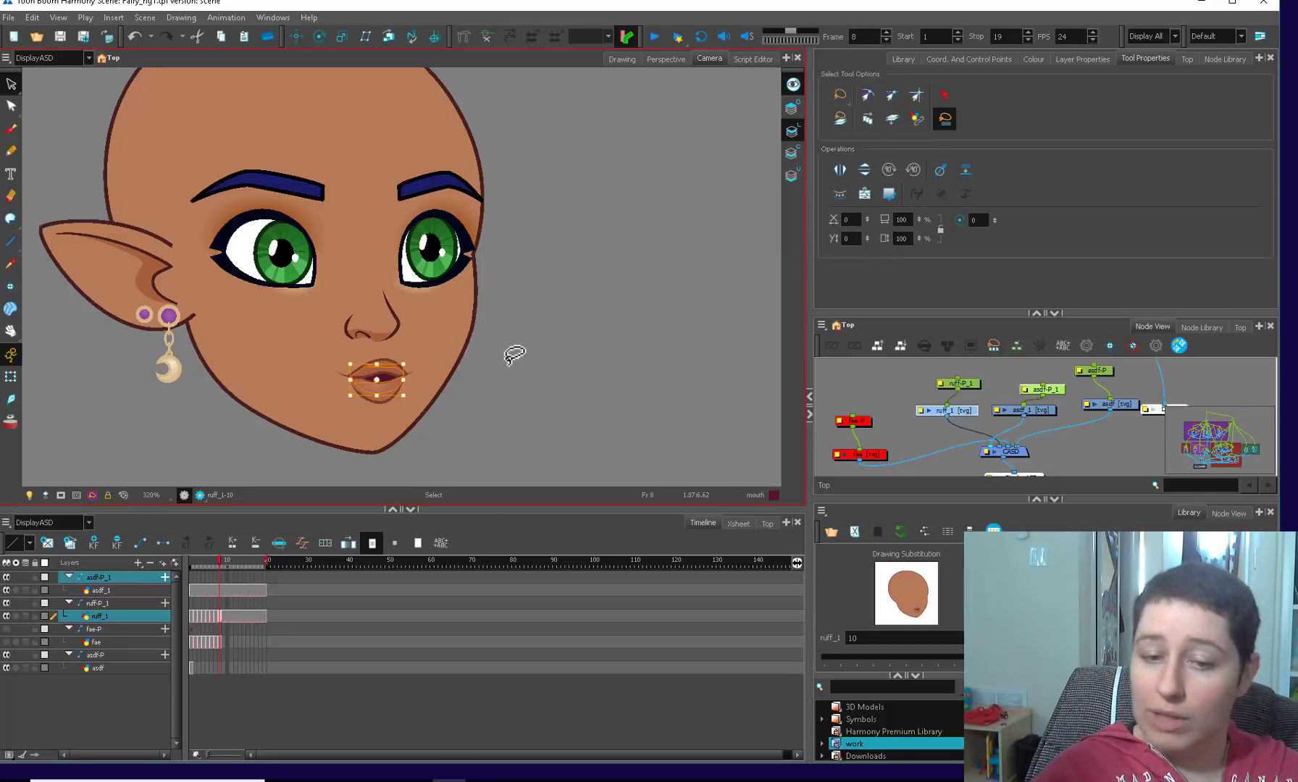
click(567, 342)
key(ctrl+a)
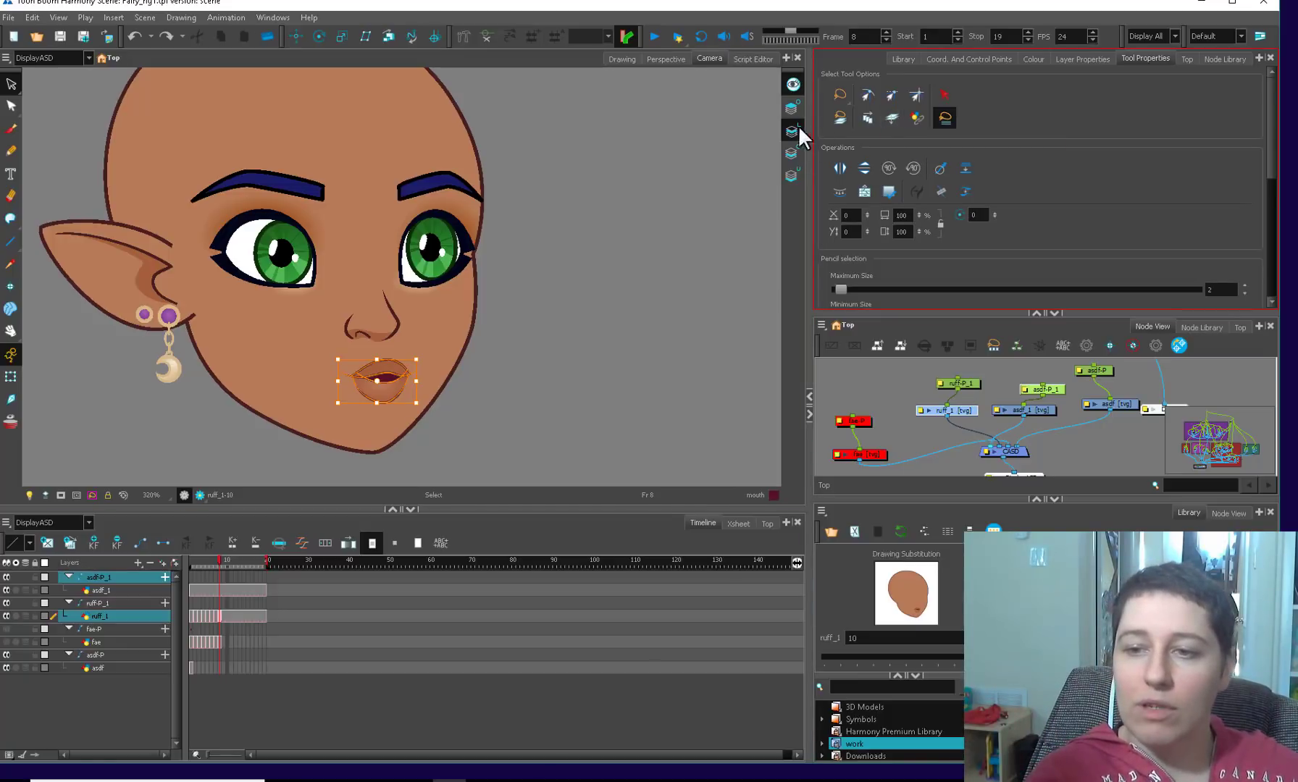
click(892, 117)
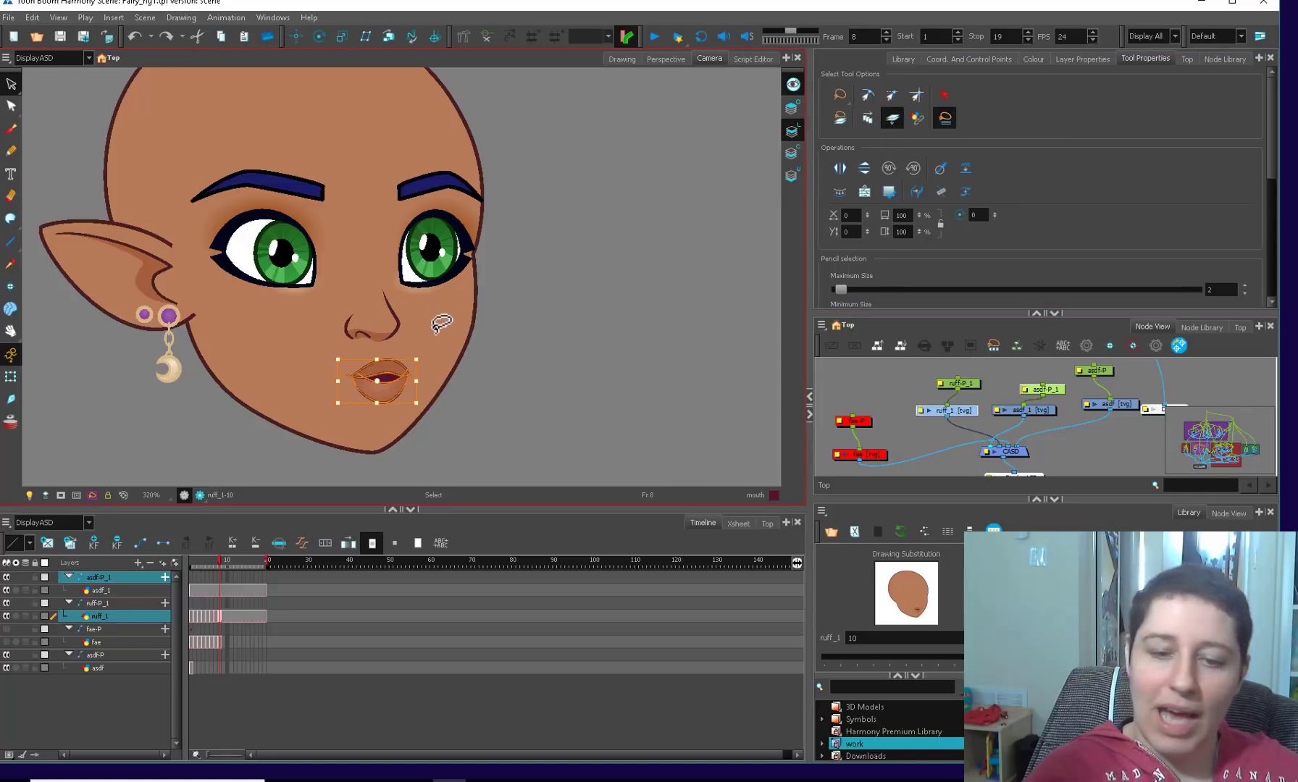
- Inspect the ruff-P_1 peg and its ruff_1 drawing in the node network on frame 1
key(Left)
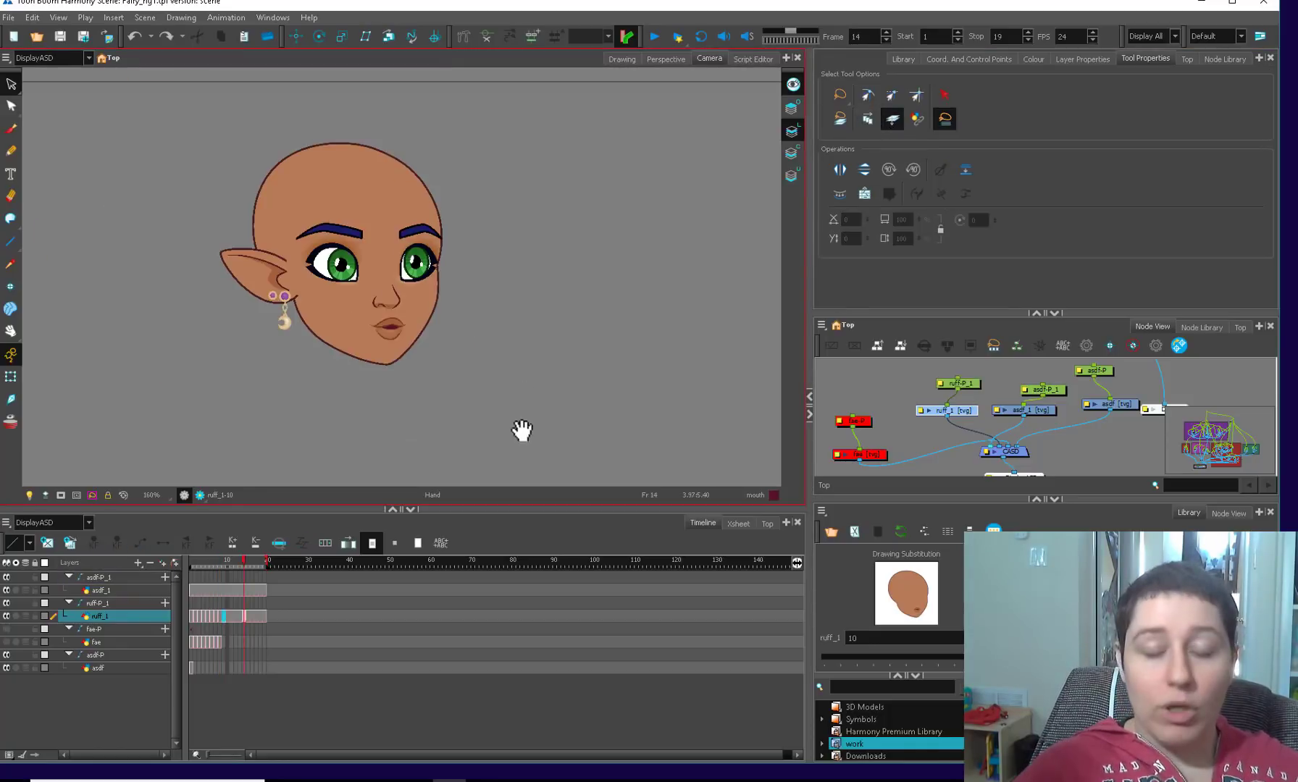
drag(521, 432, 530, 453)
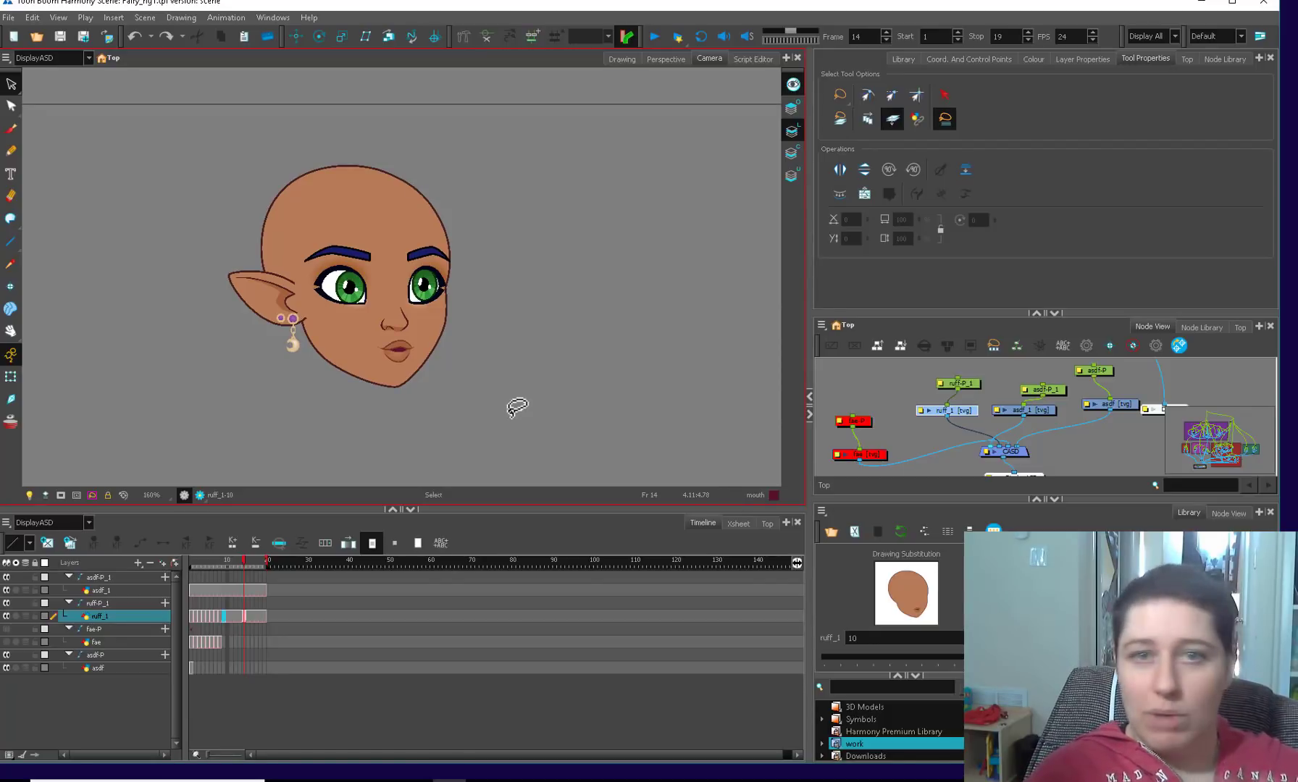
drag(964, 383, 949, 380)
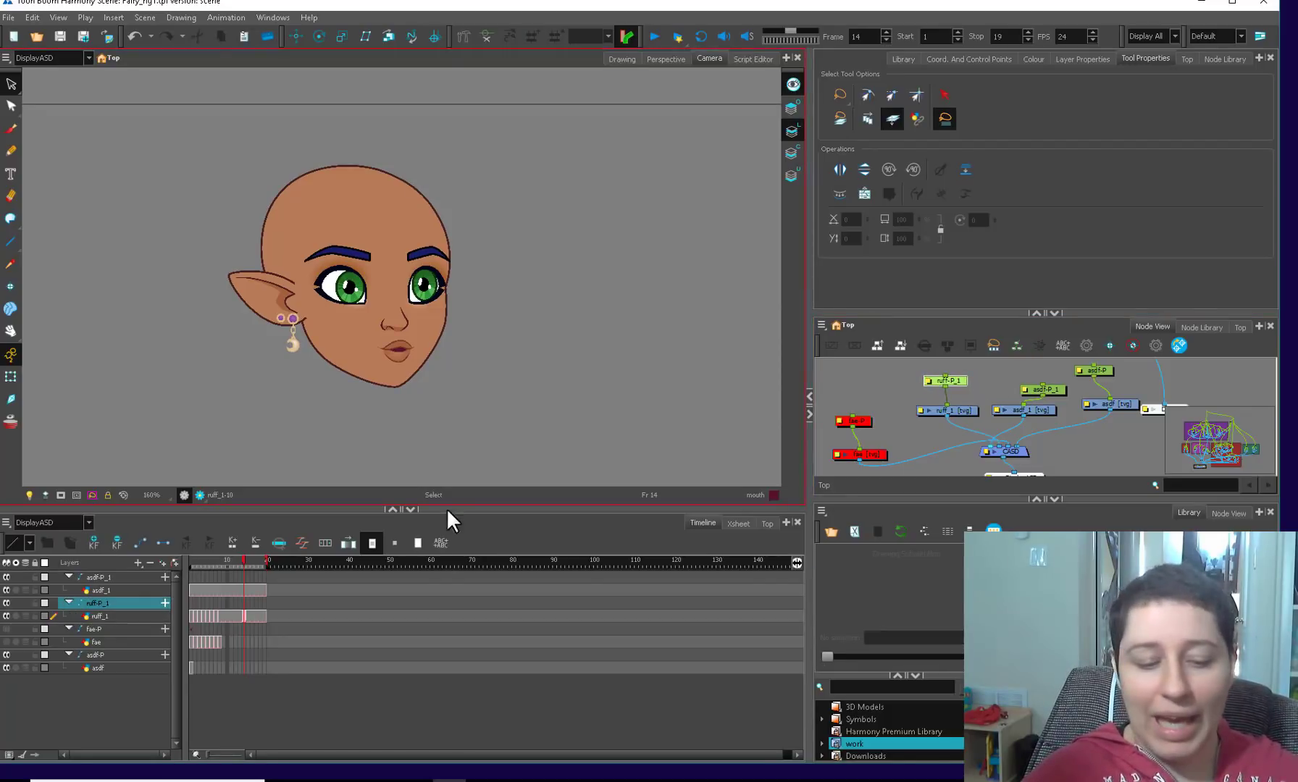
click(190, 602)
key(2)
key(2)
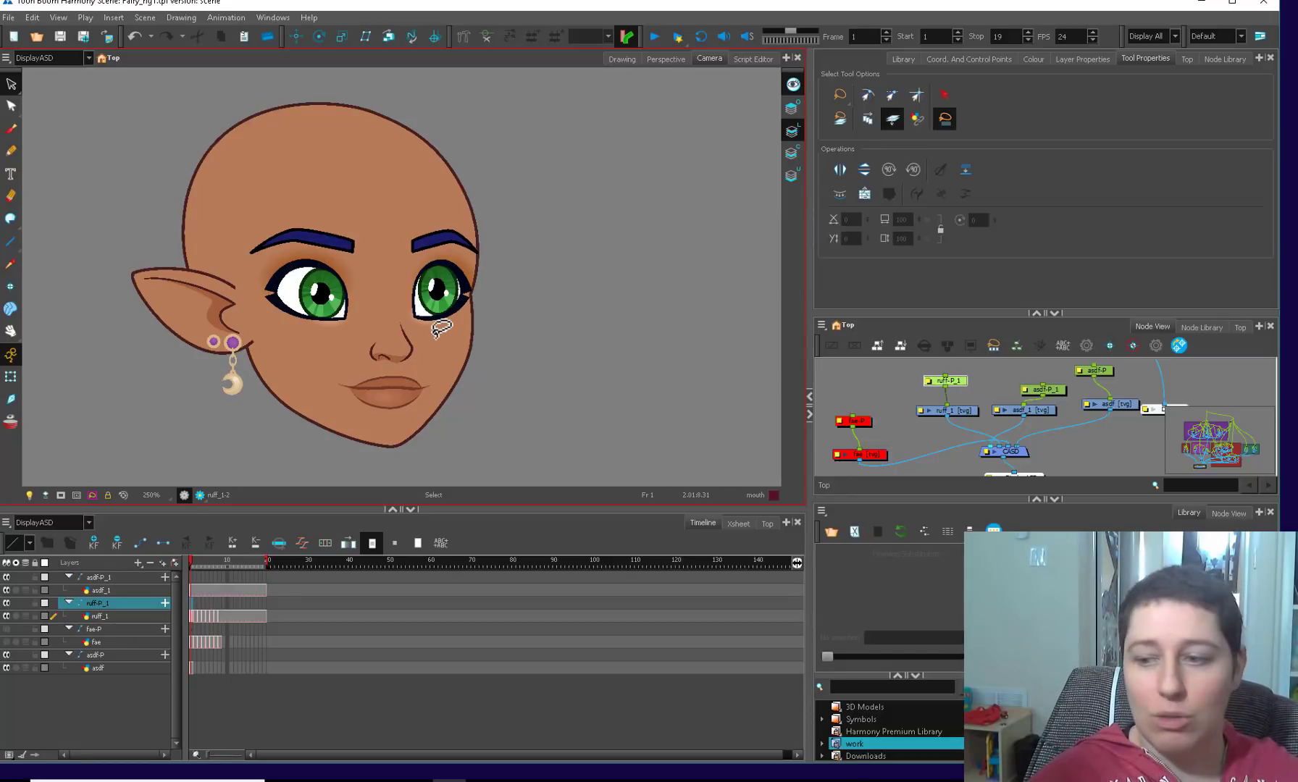
click(962, 410)
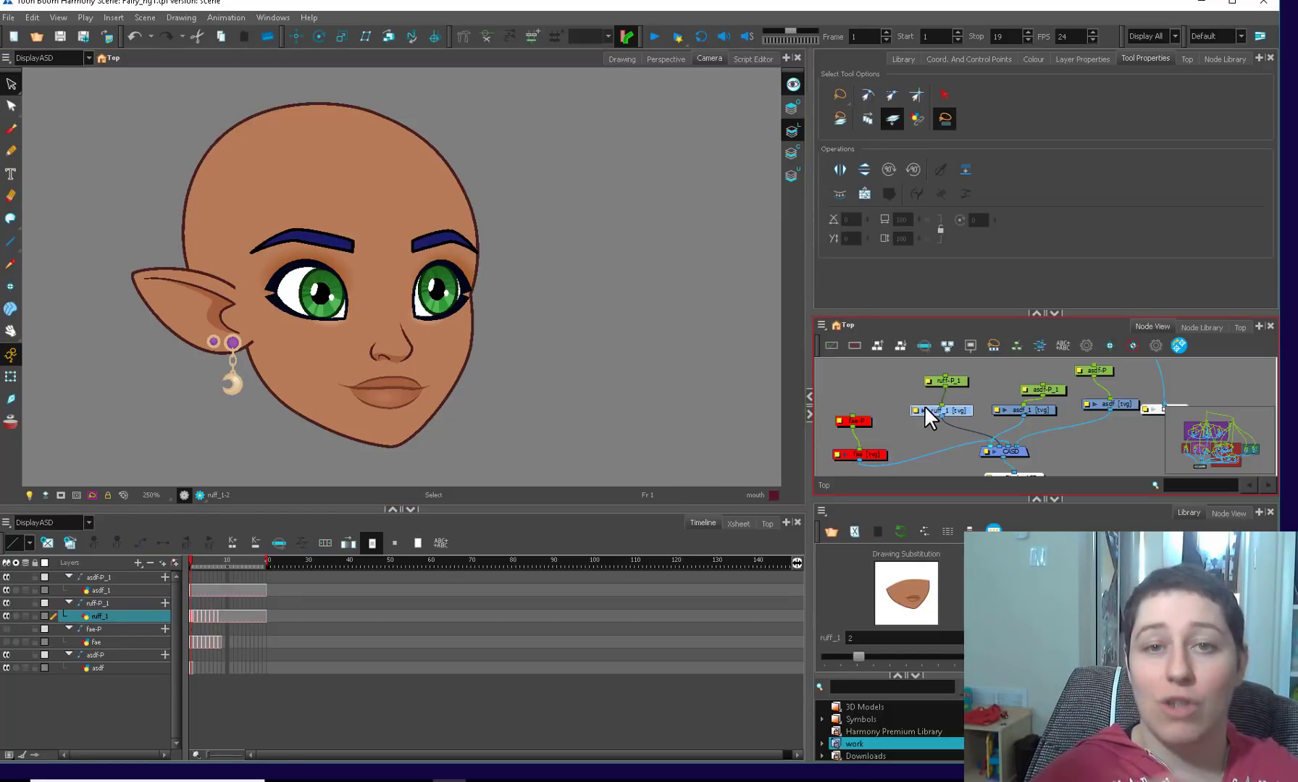
click(869, 381)
- Check the ruff-P_1 peg once more and review the mouth poses from frame 1 to frame 9
click(197, 559)
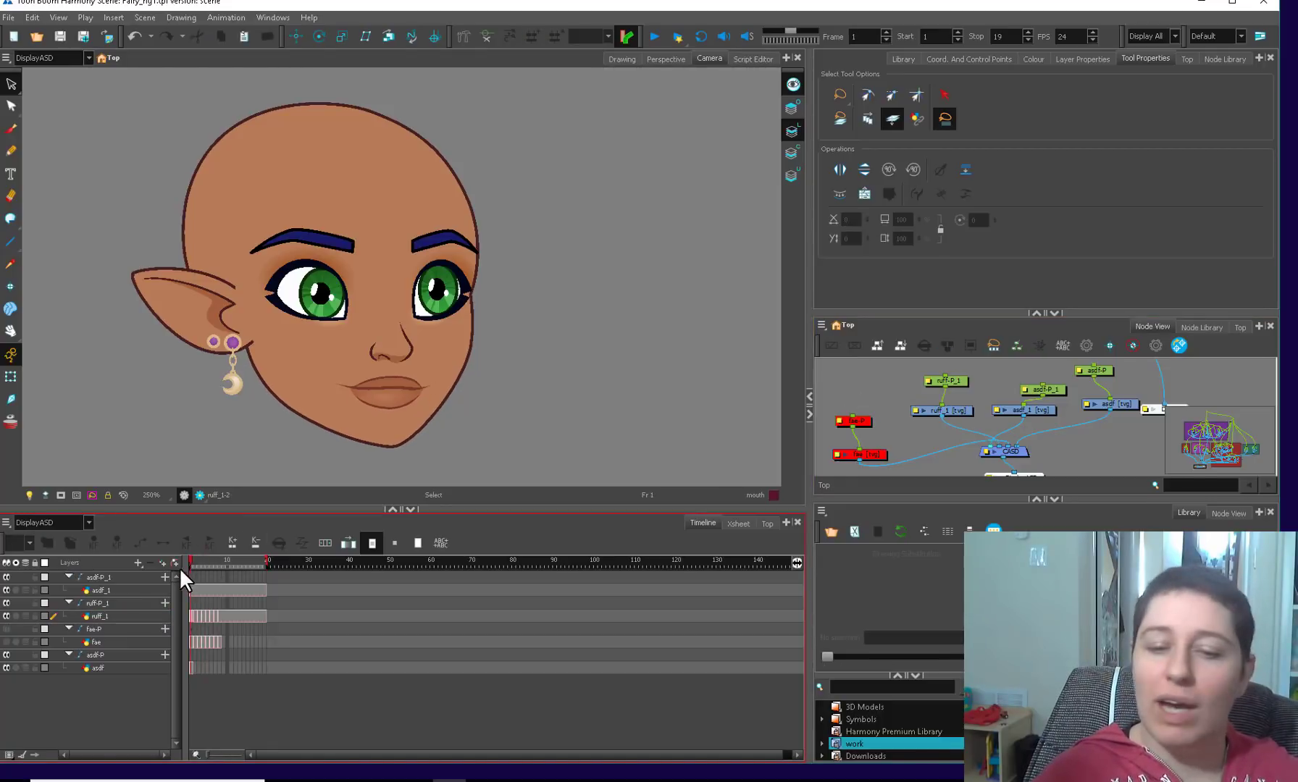
drag(966, 381, 962, 384)
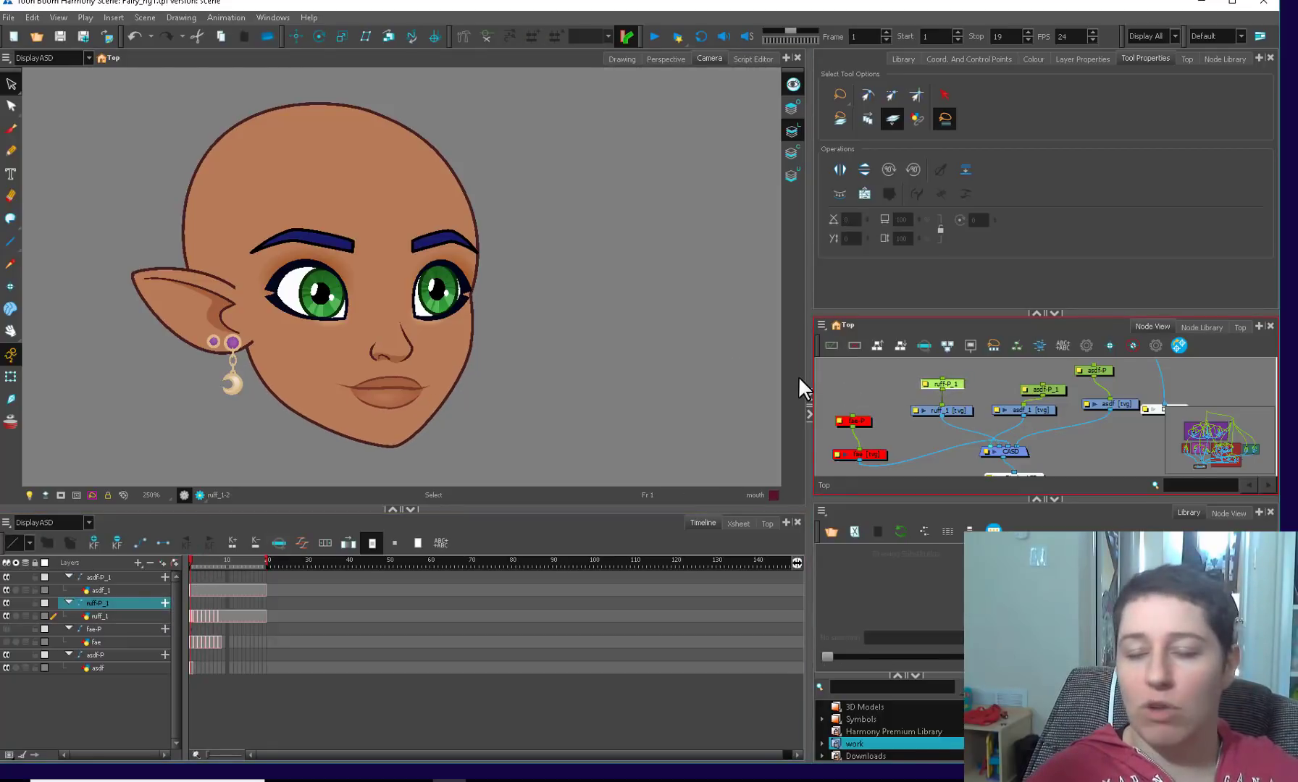
click(852, 380)
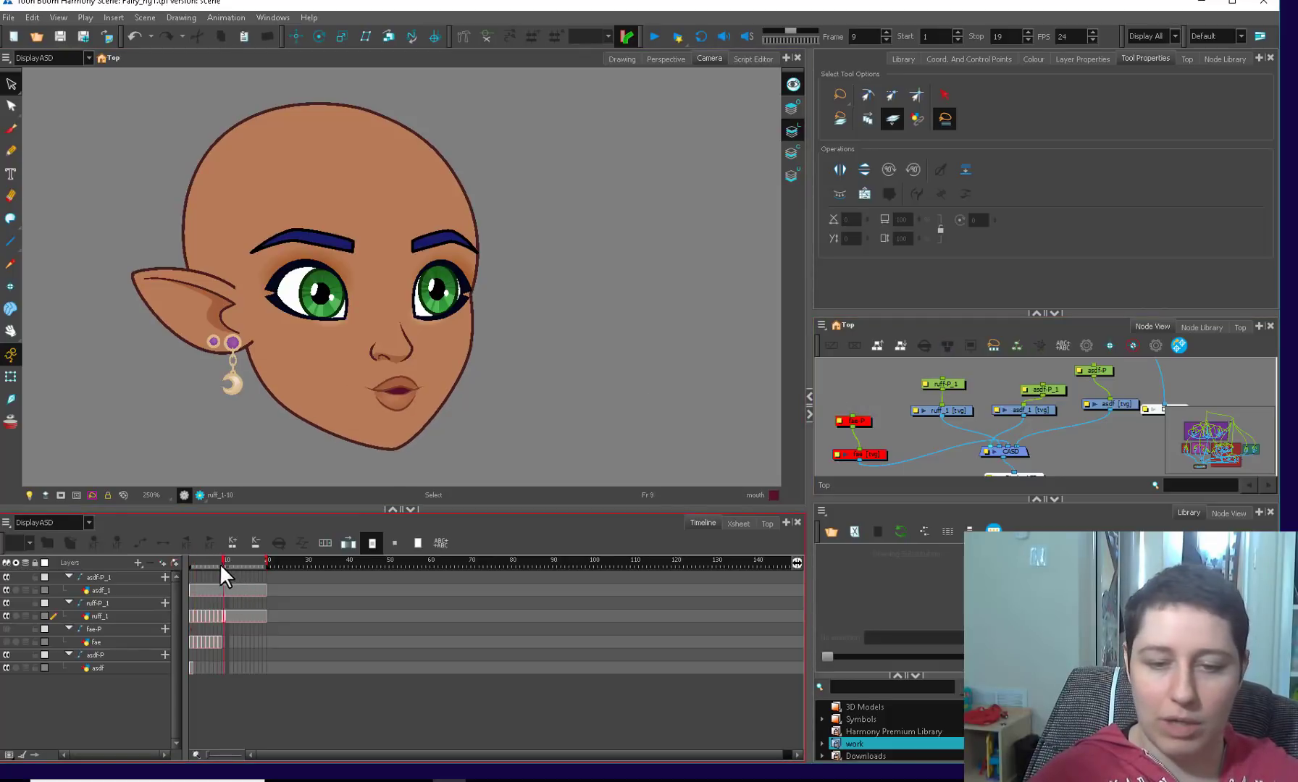
mouse_move(187, 563)
mouse_down()
mouse_move(219, 563)
mouse_move(203, 565)
mouse_up()
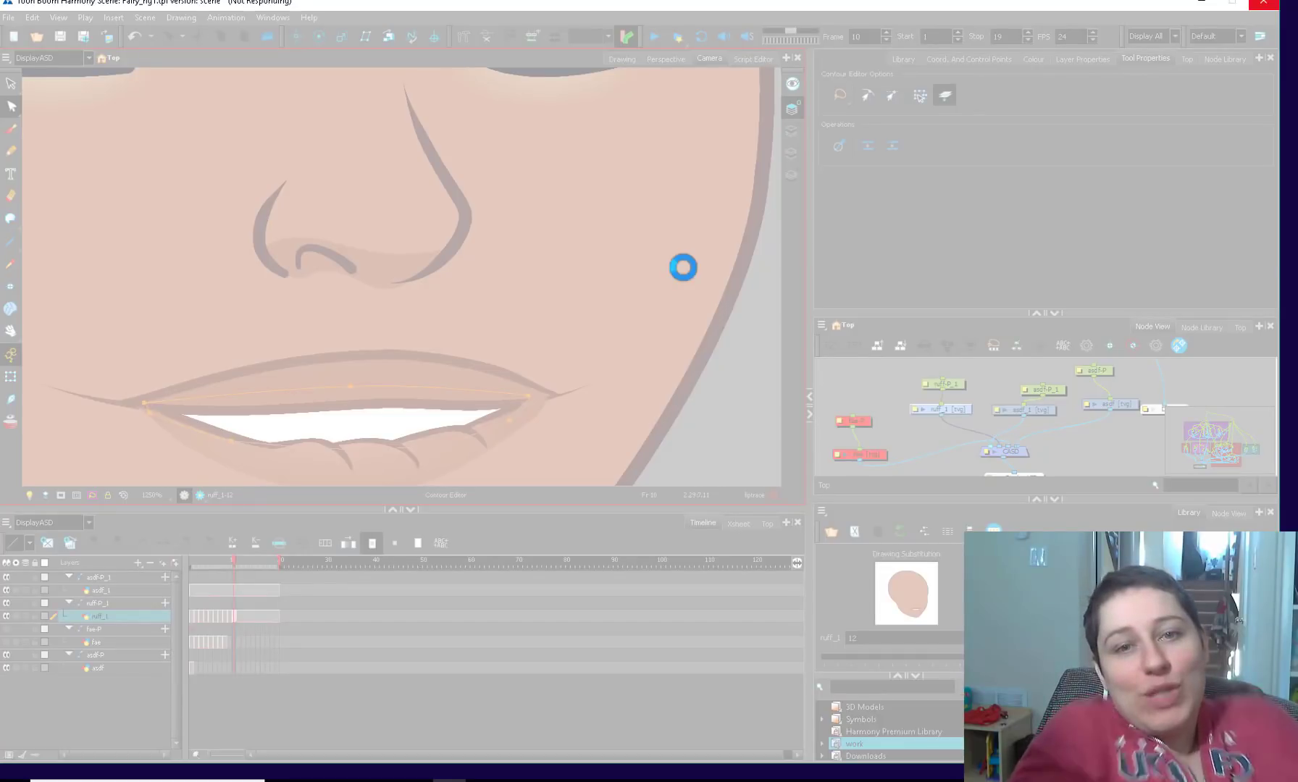